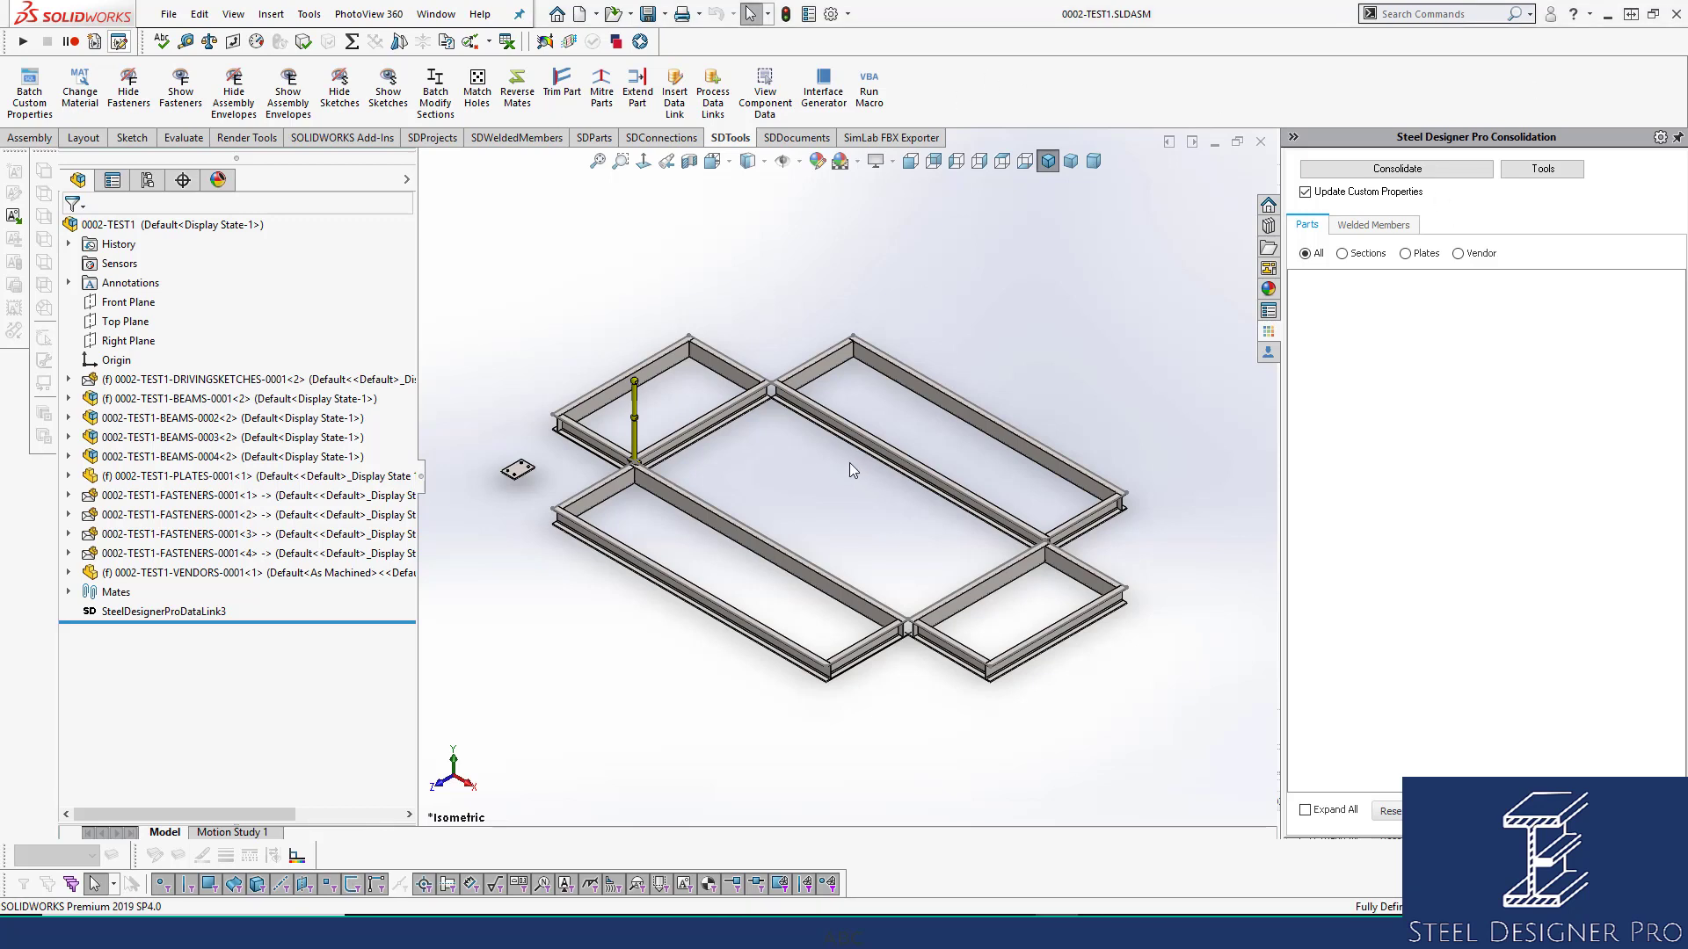
# Examine the beam frames BEAMS-0004 and BEAMS-0002 by highlighting each sub-assembly and one of its channel sections in the model
pyautogui.scroll(-2, 770, 407)
pyautogui.click(700, 355)
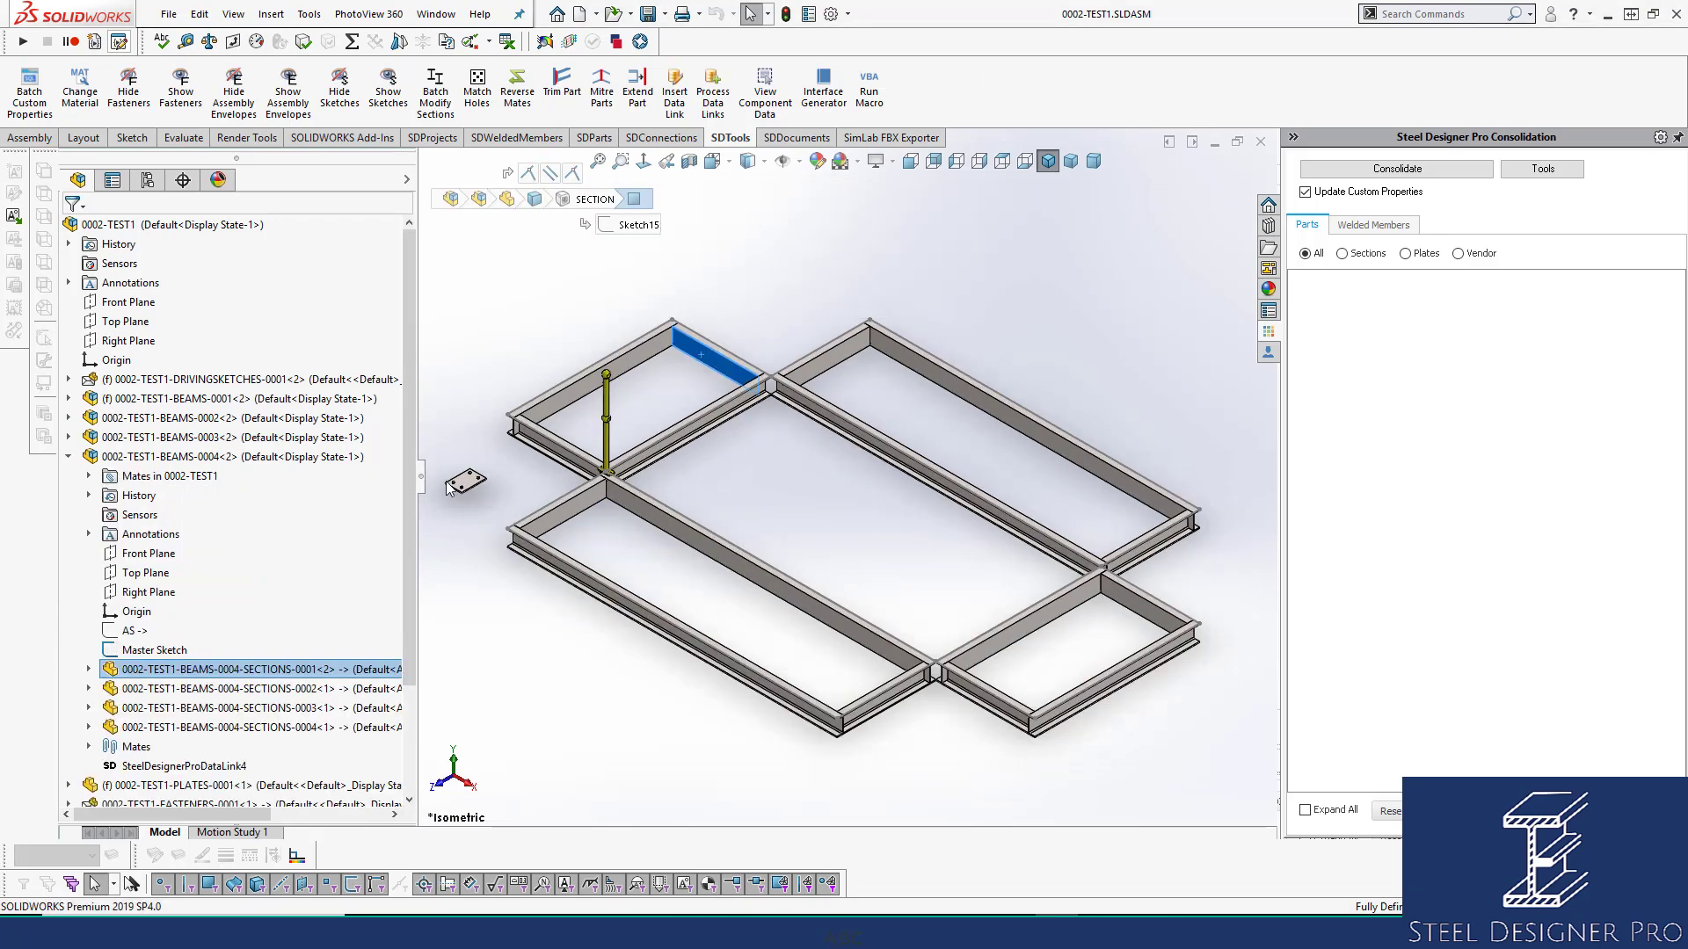
pyautogui.click(256, 458)
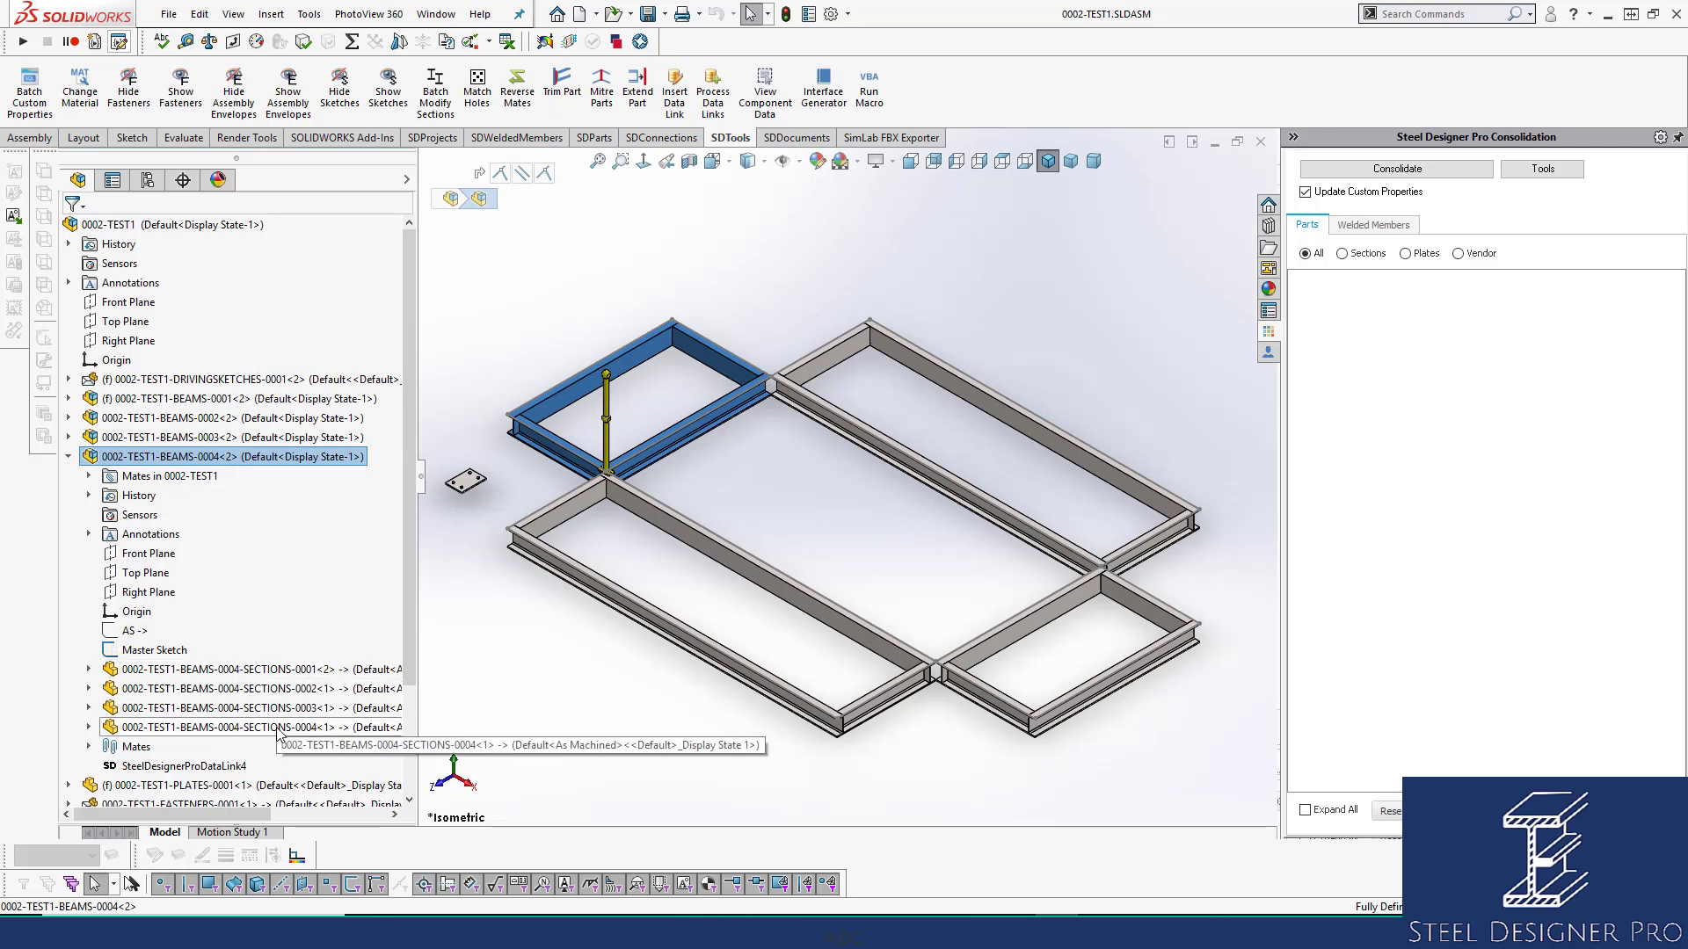
pyautogui.click(705, 713)
pyautogui.click(1147, 609)
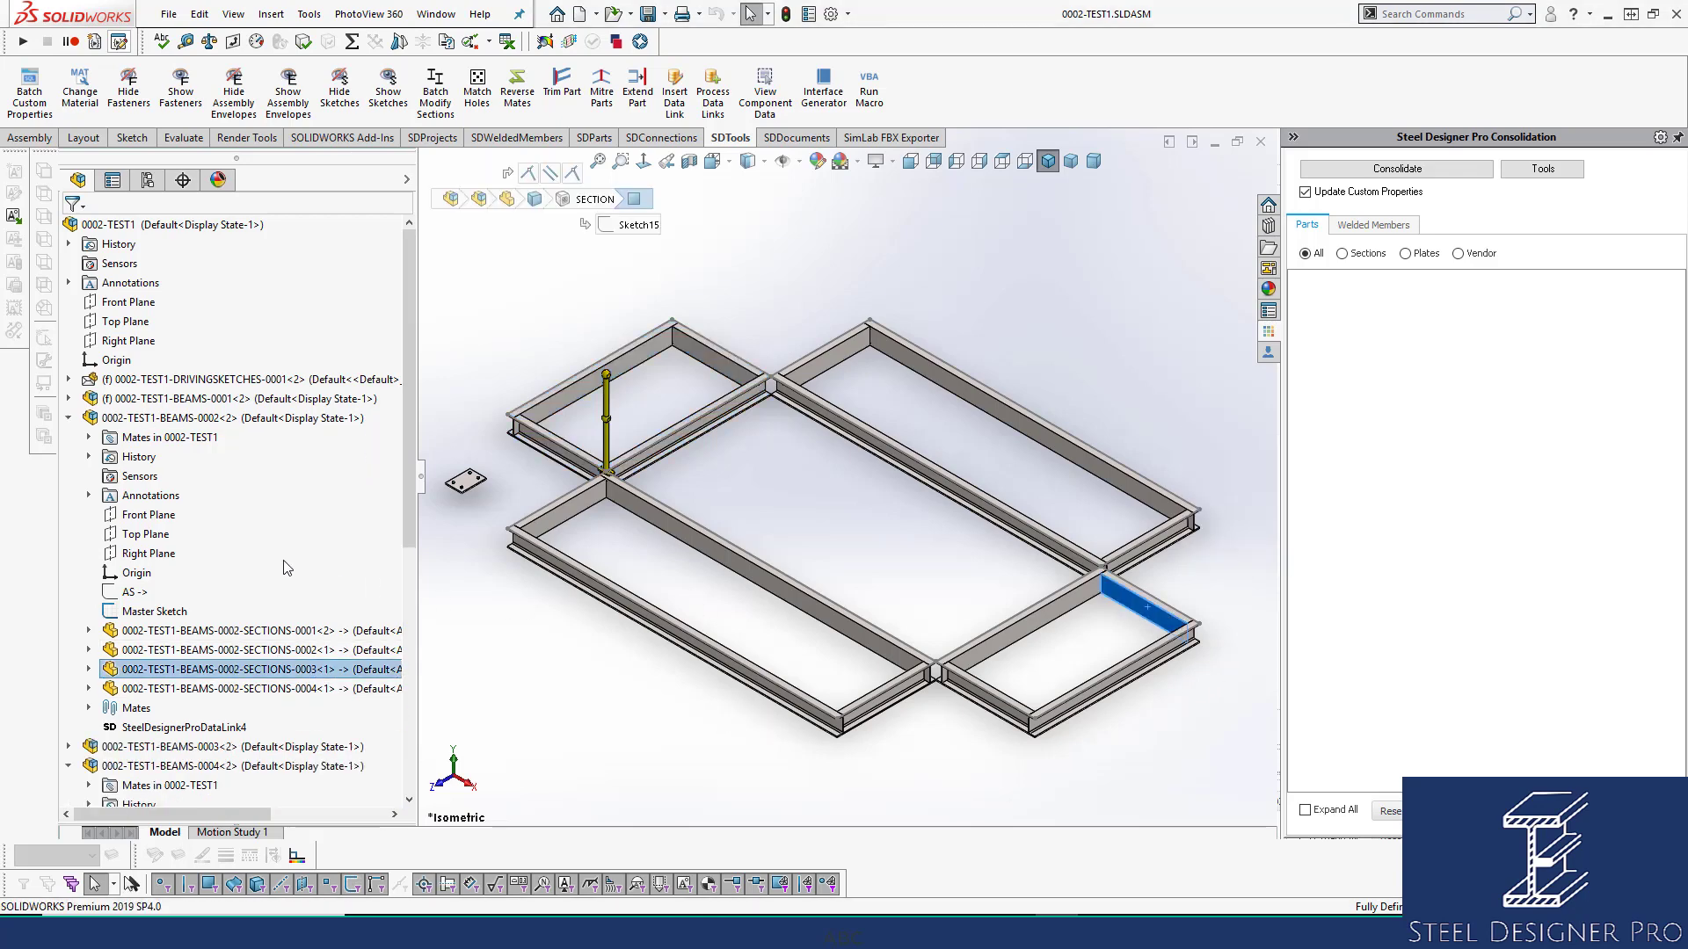
pyautogui.click(256, 418)
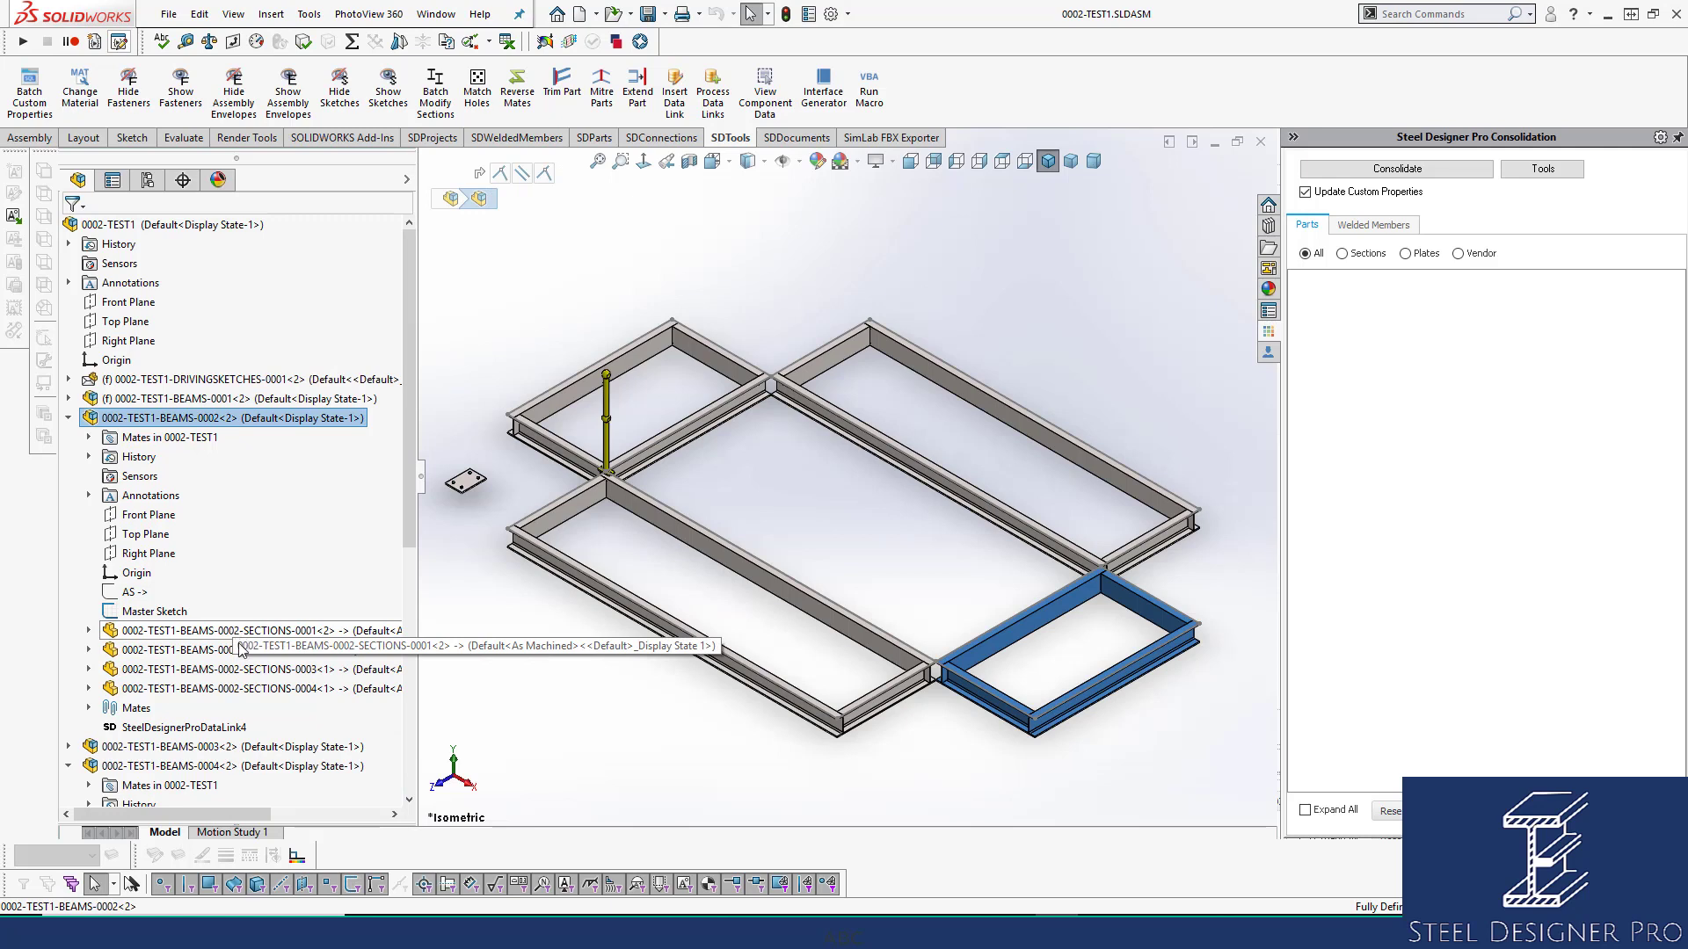
pyautogui.click(1100, 355)
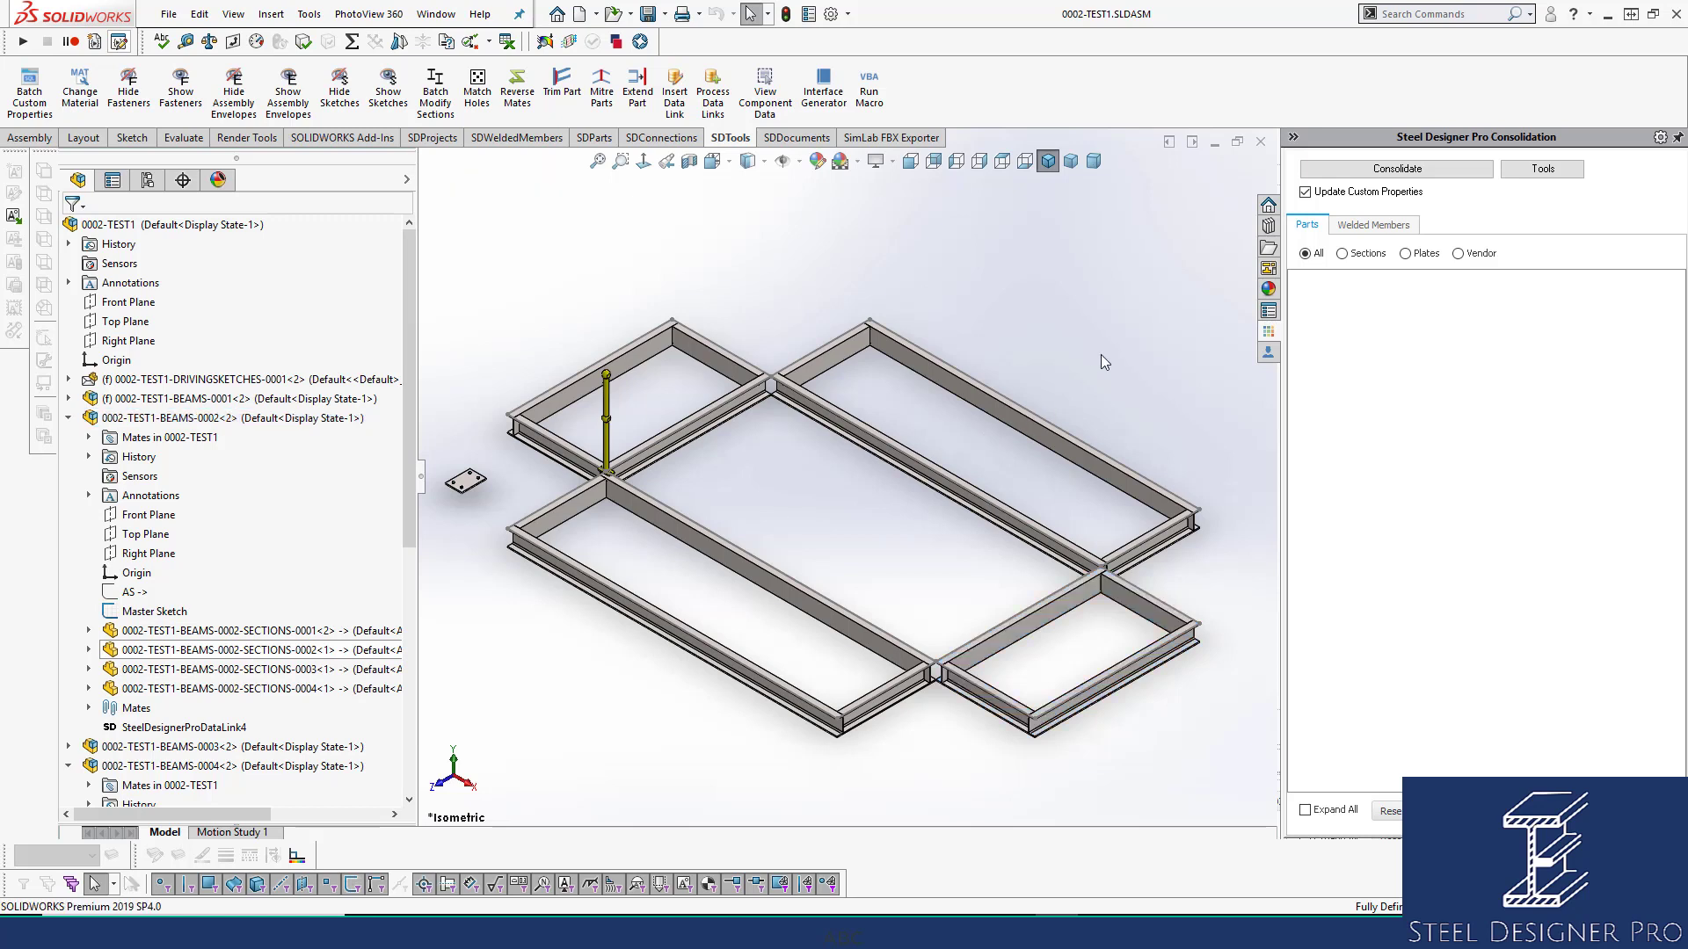
# Consolidate the assembly's parts and expand the 0002-TEST1-SE01 entry to list its matching sections
pyautogui.click(1425, 175)
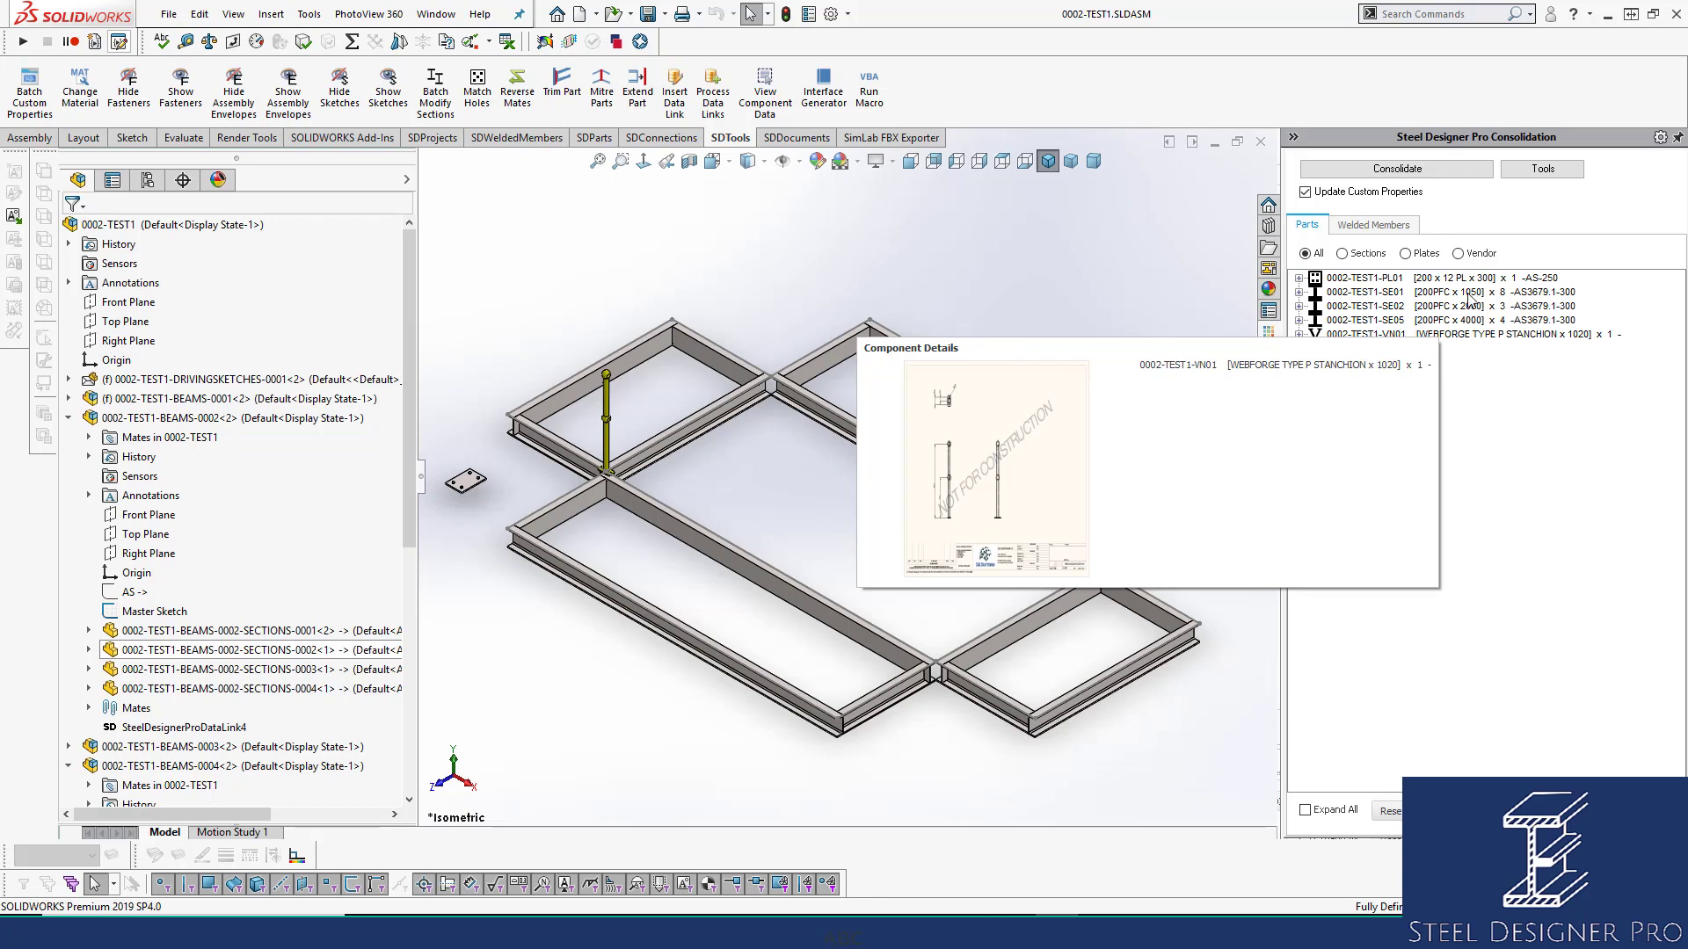
pyautogui.click(1526, 299)
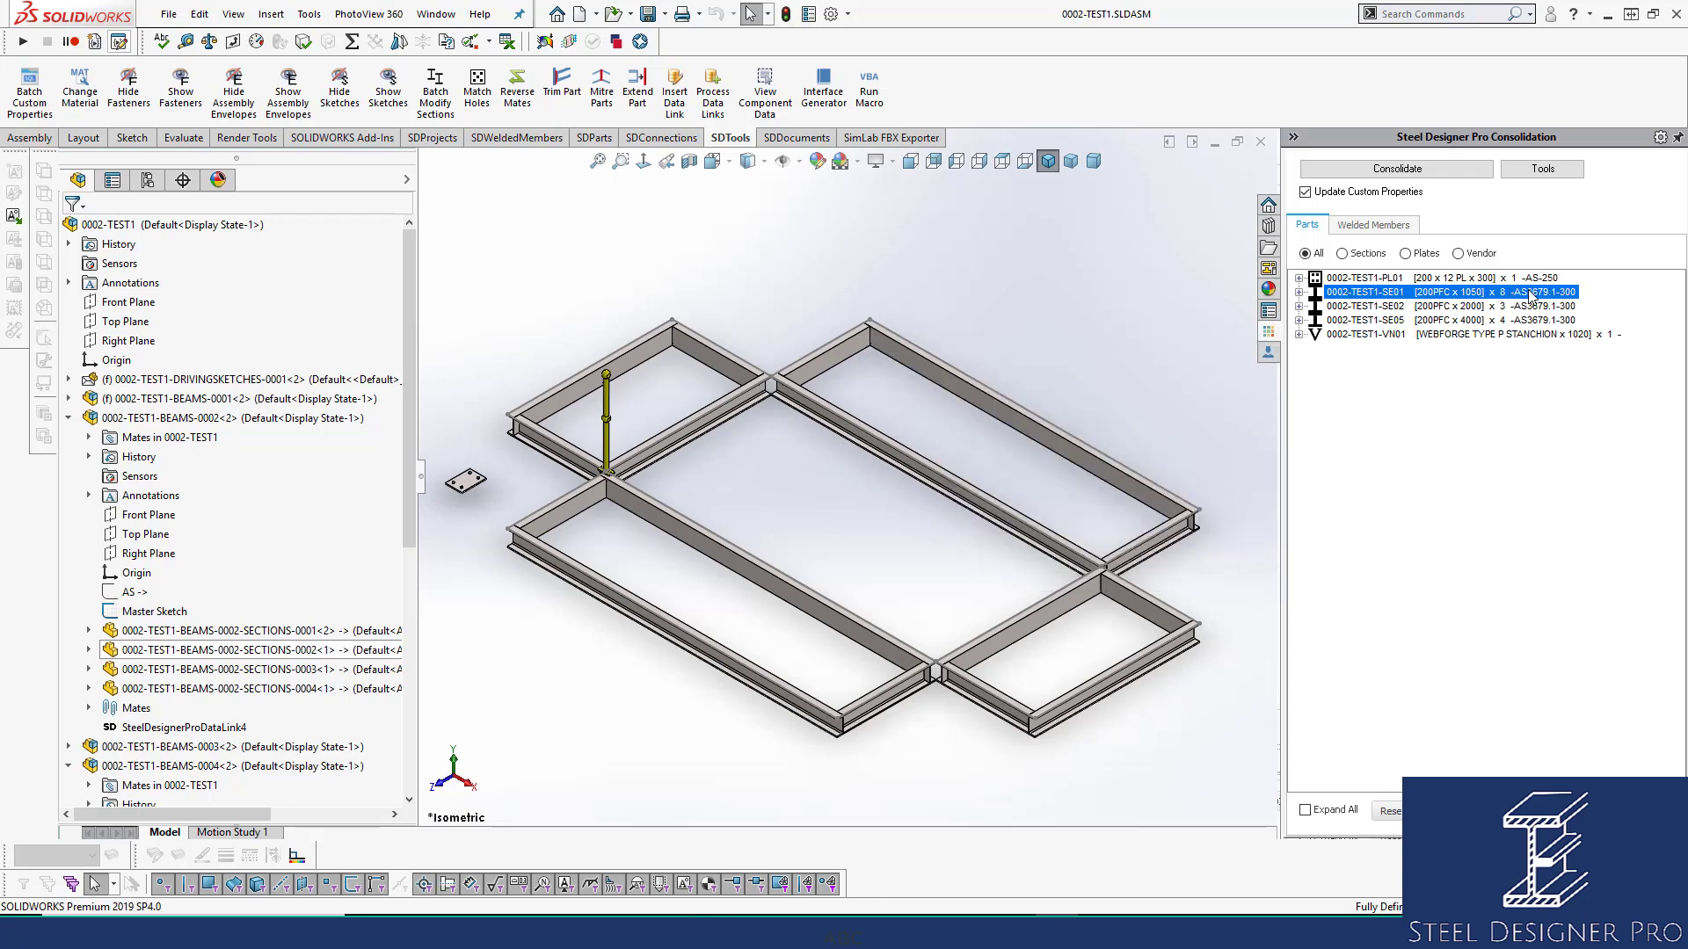
pyautogui.click(1299, 292)
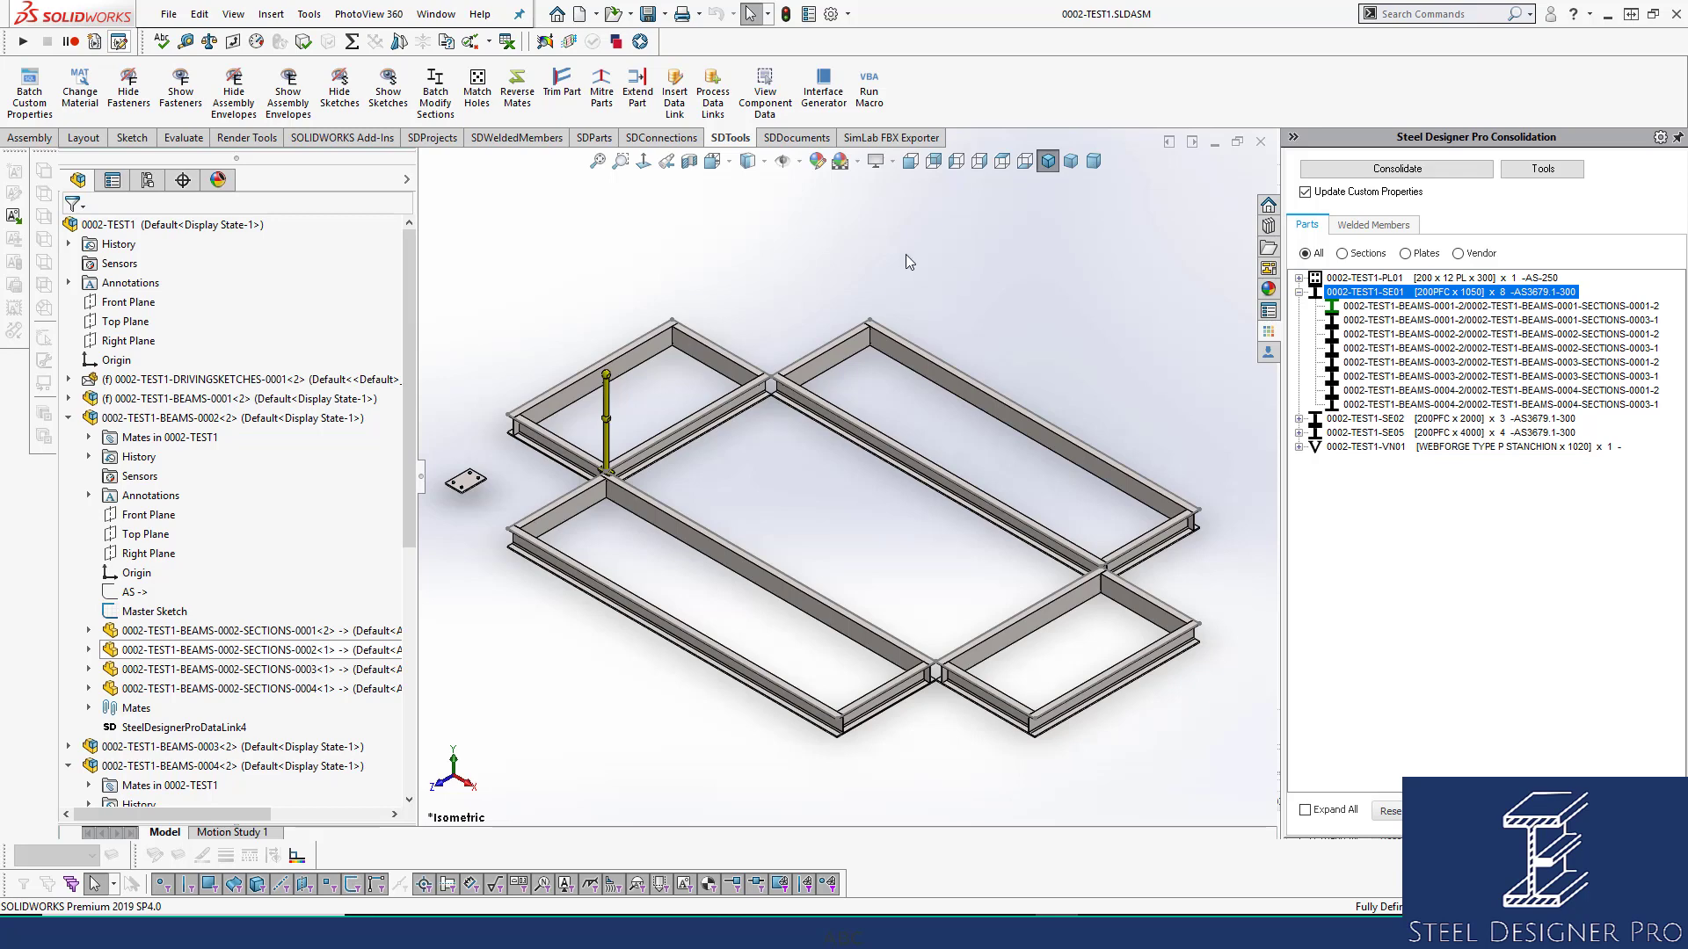
# Open the drawing of 0002-TEST1-BEAMS-0004-SECTIONS-0001, examine the file path below its title block, and close it
pyautogui.click(717, 365)
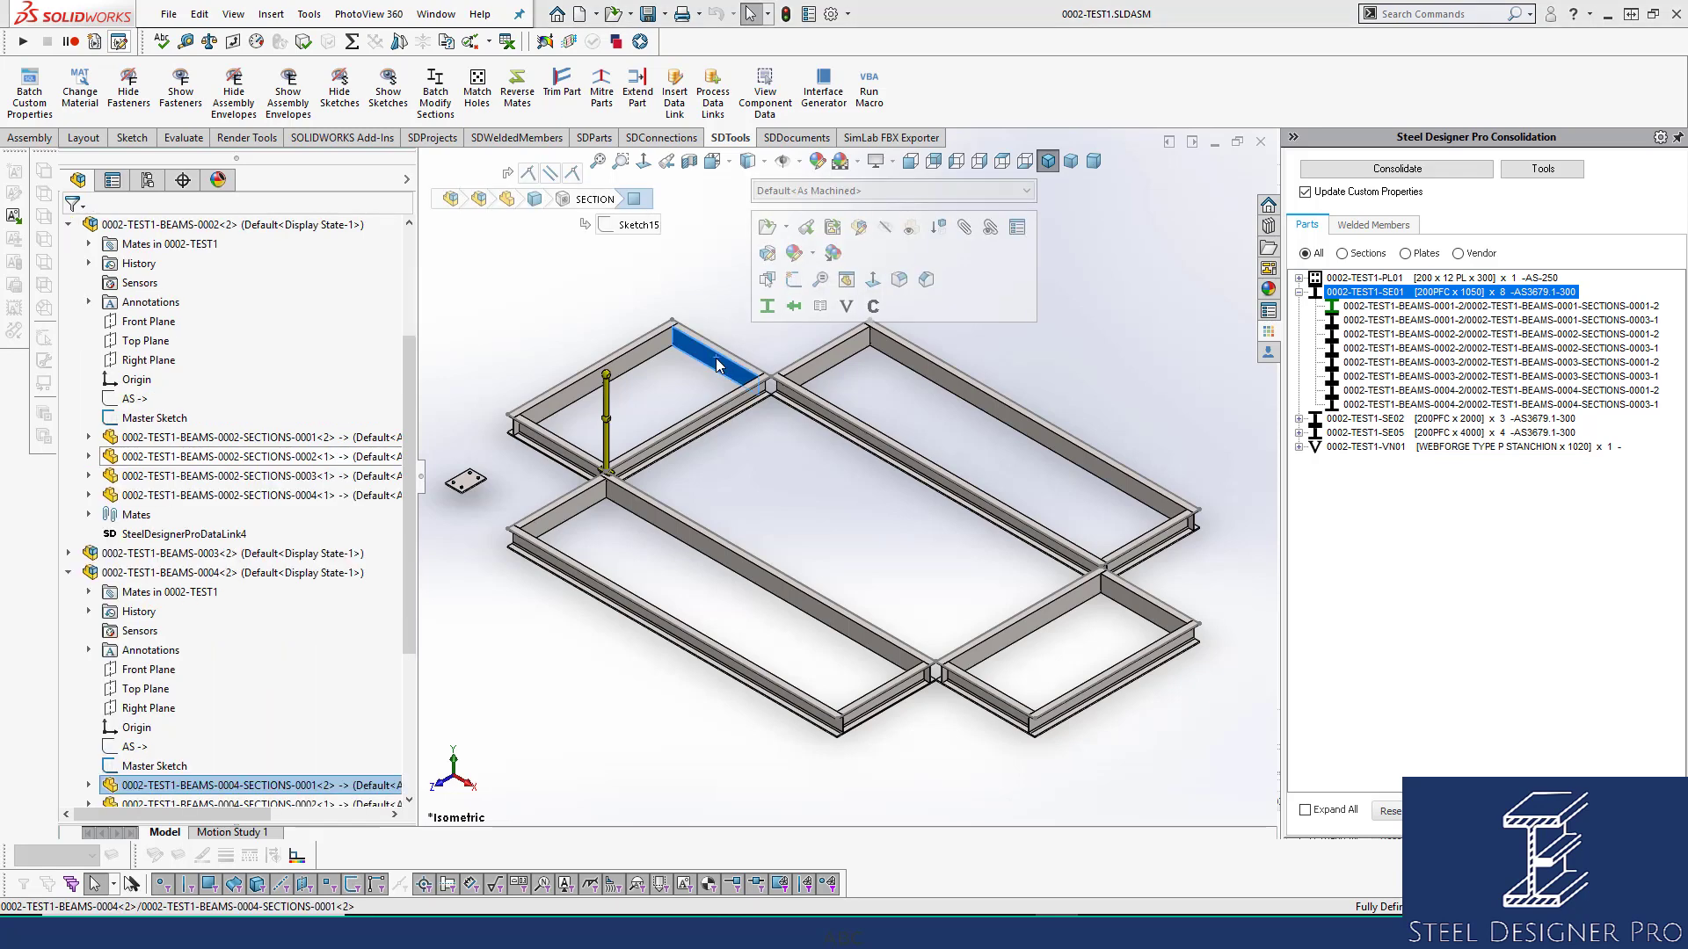
pyautogui.click(827, 228)
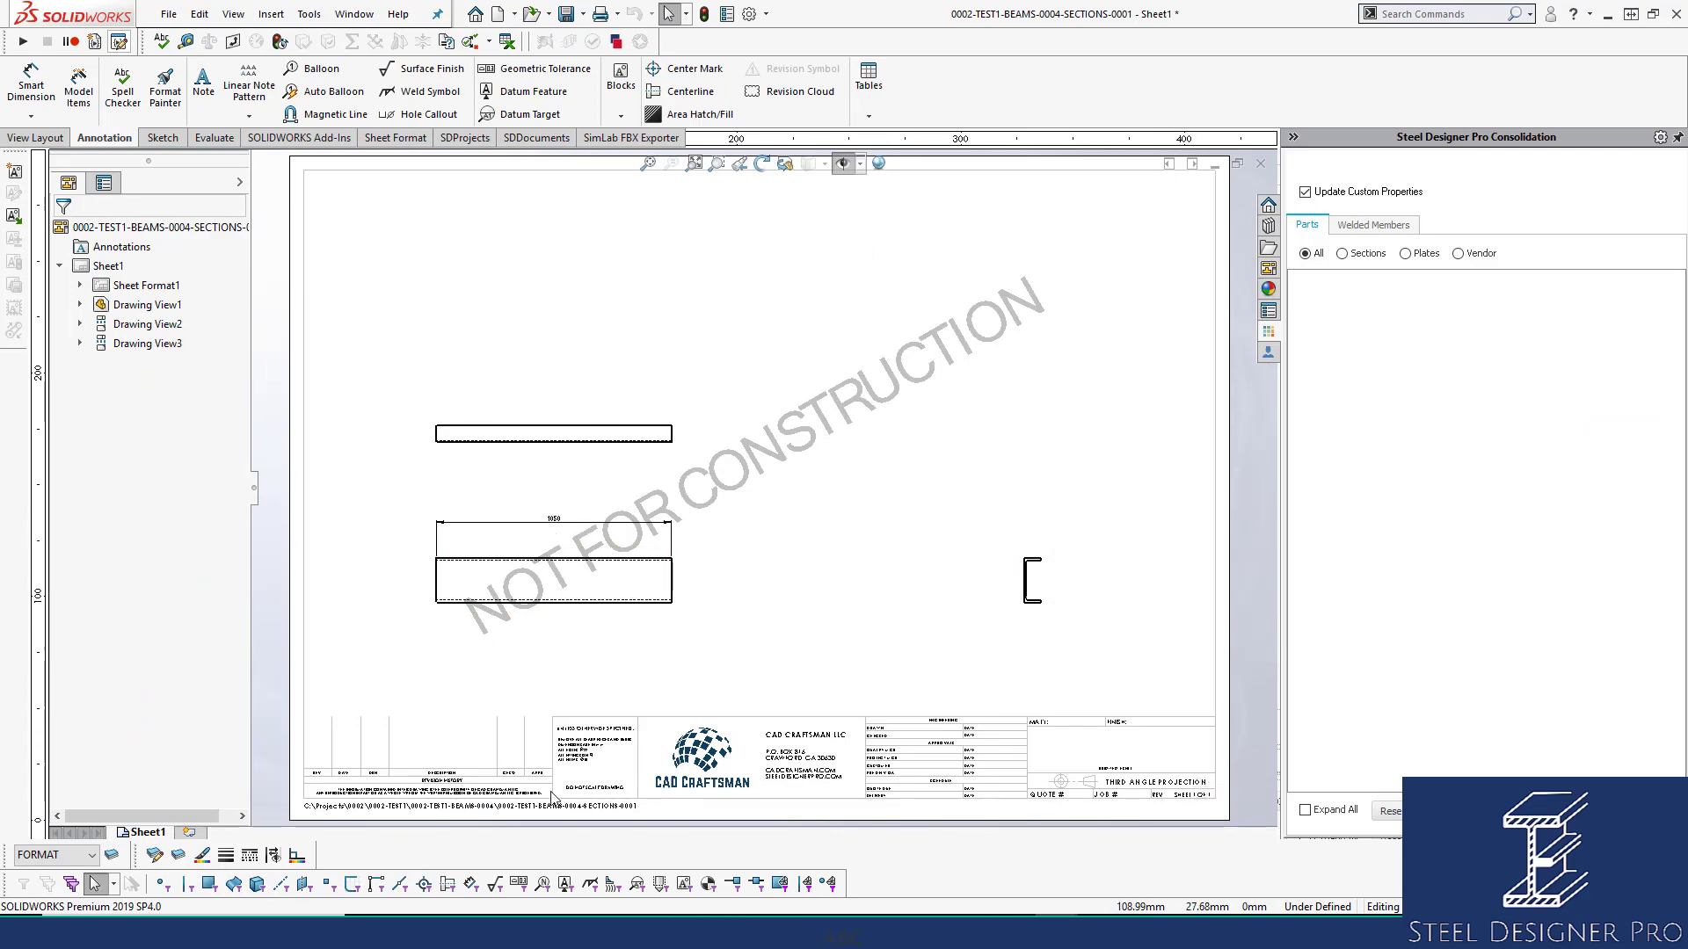
pyautogui.scroll(-2, 611, 746)
pyautogui.scroll(-3, 611, 746)
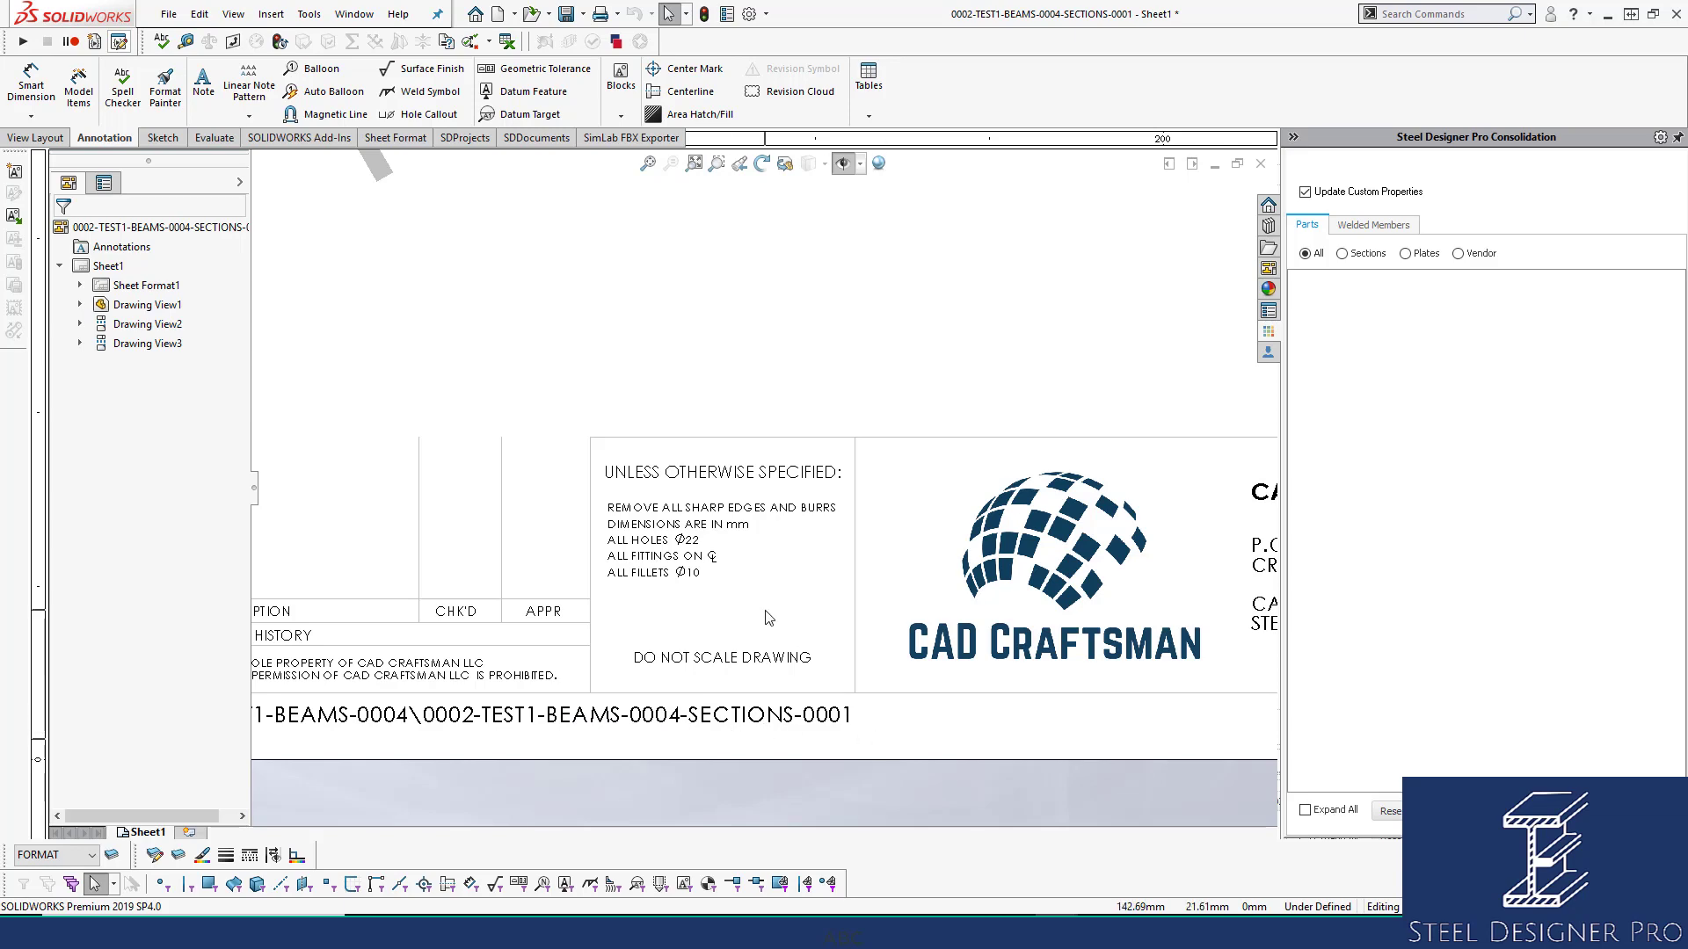
pyautogui.press('f')
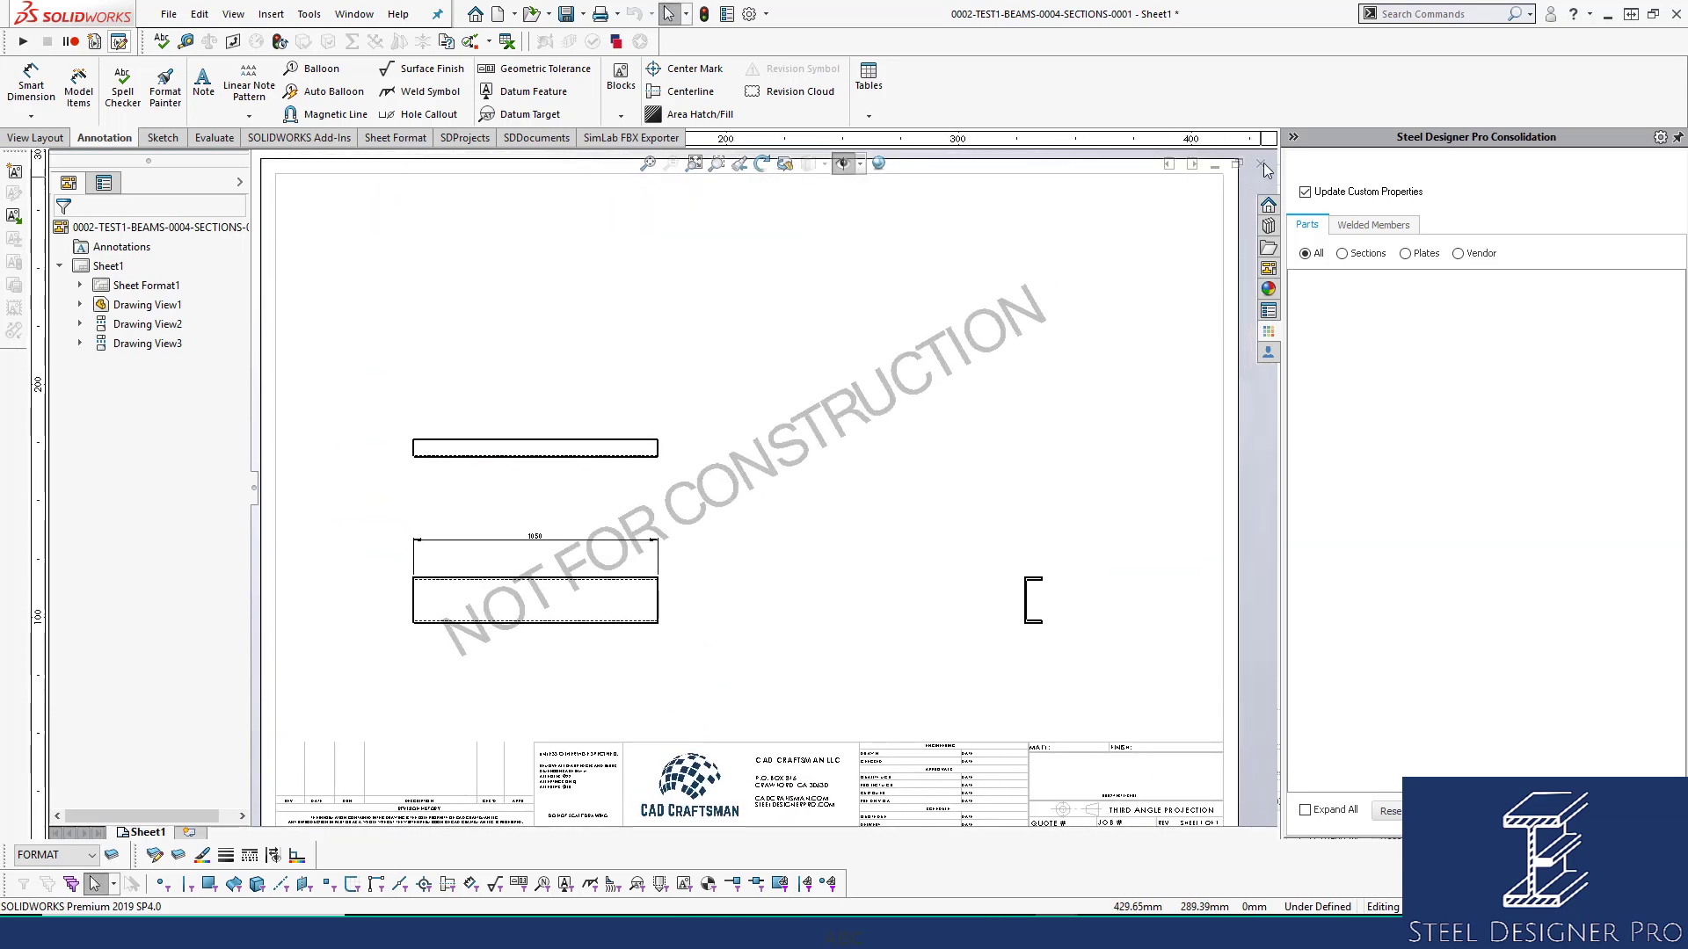
pyautogui.click(1263, 166)
pyautogui.click(866, 482)
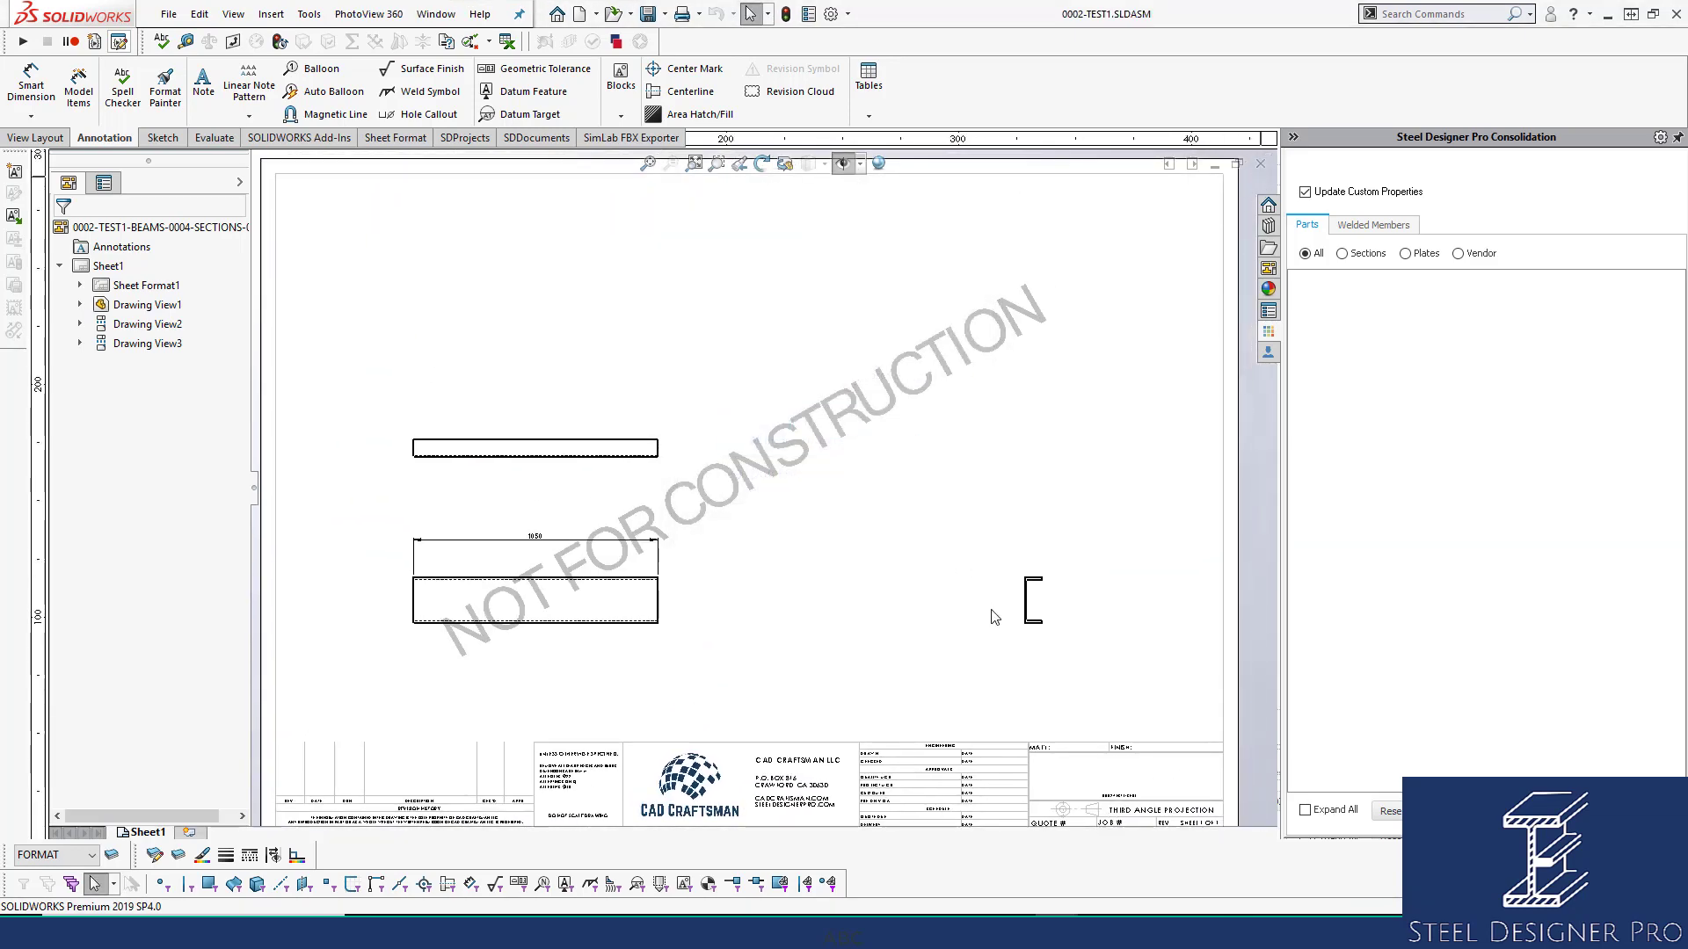
# Open the drawing of 0002-TEST1-BEAMS-0002-SECTIONS-0003, examine its length dimension and file path, and close it
pyautogui.scroll(-5, 1127, 600)
pyautogui.click(1092, 594)
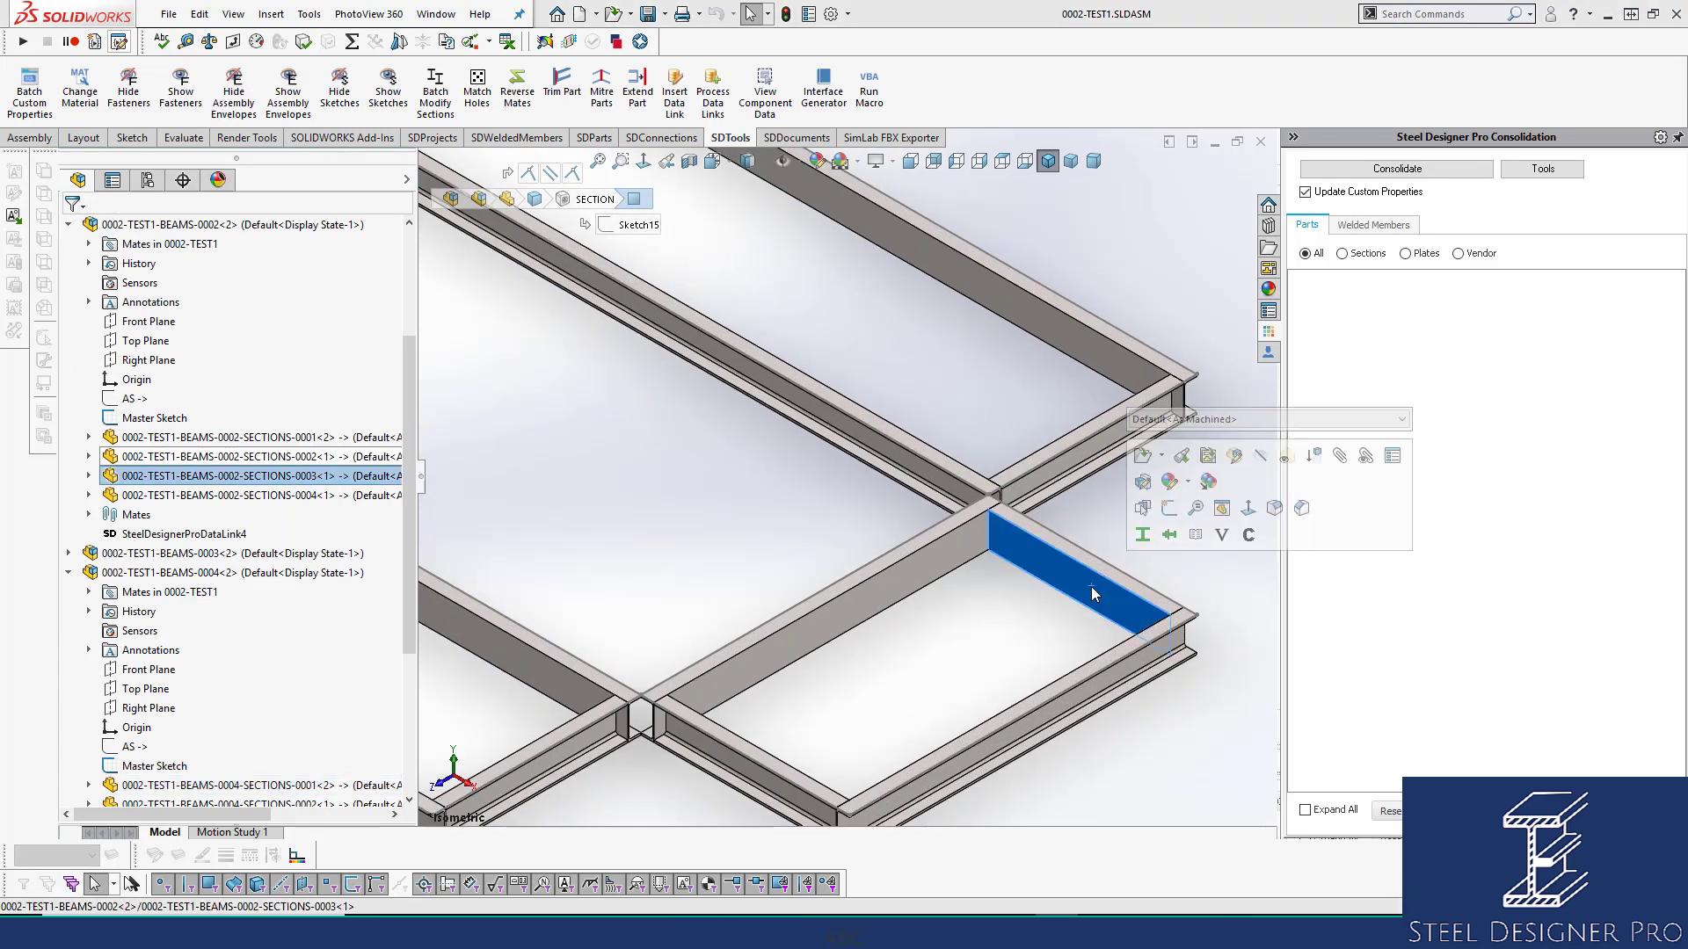
pyautogui.click(1142, 455)
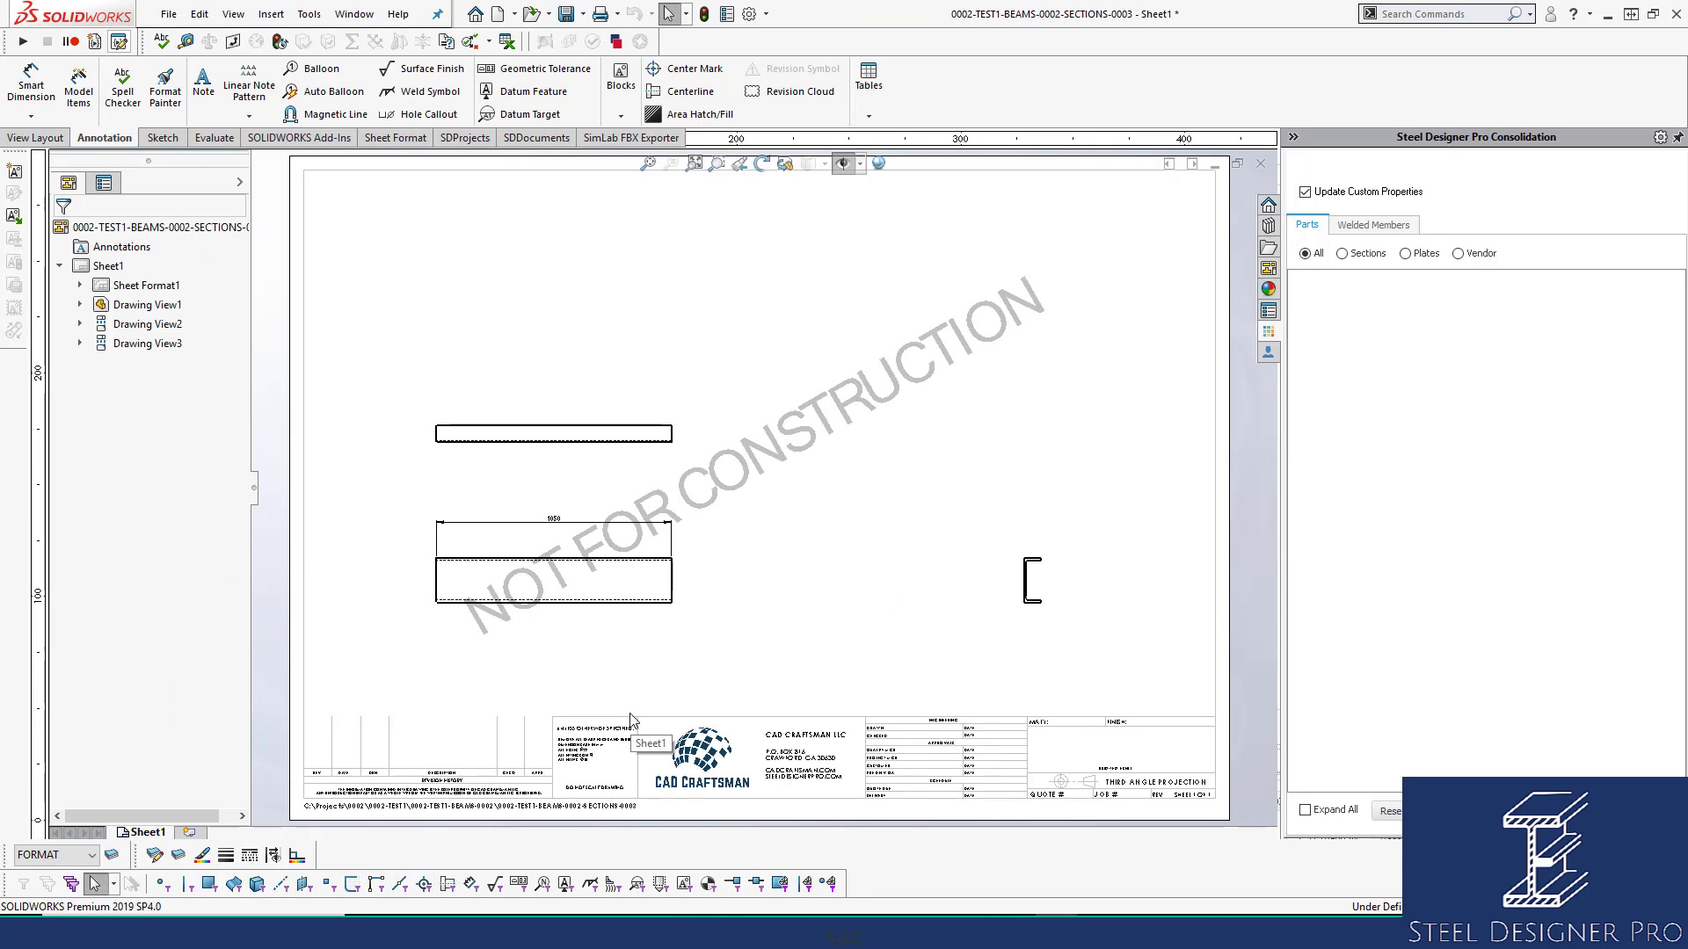
pyautogui.scroll(-2, 631, 719)
pyautogui.scroll(-4, 631, 719)
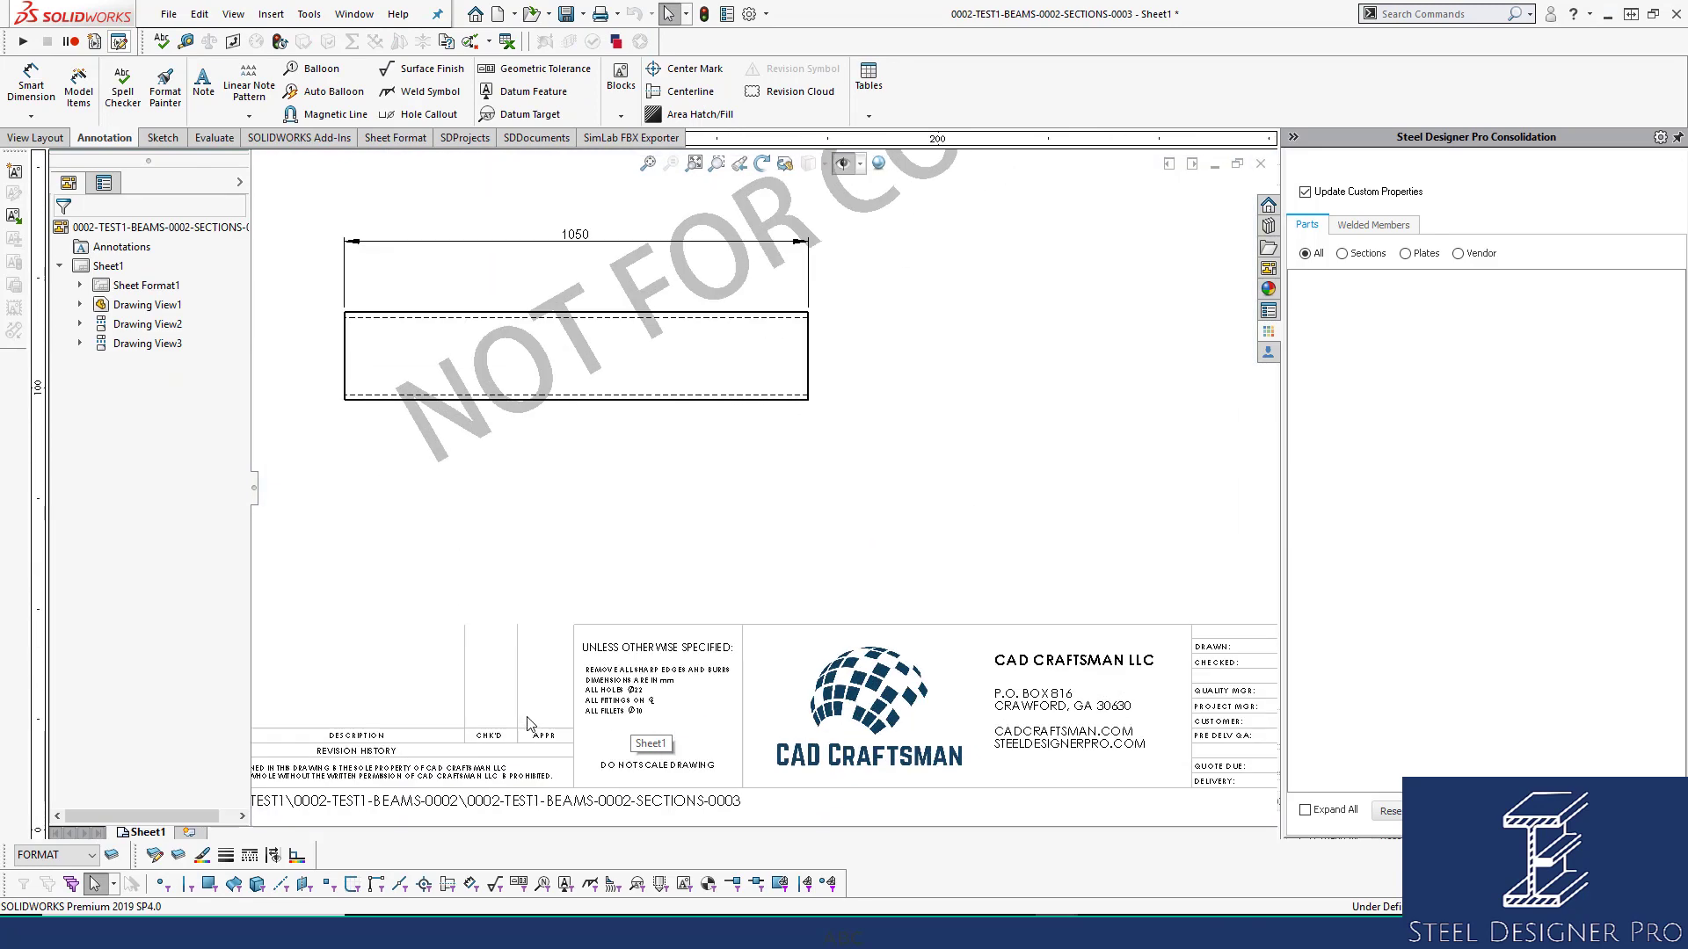
pyautogui.scroll(-2, 876, 648)
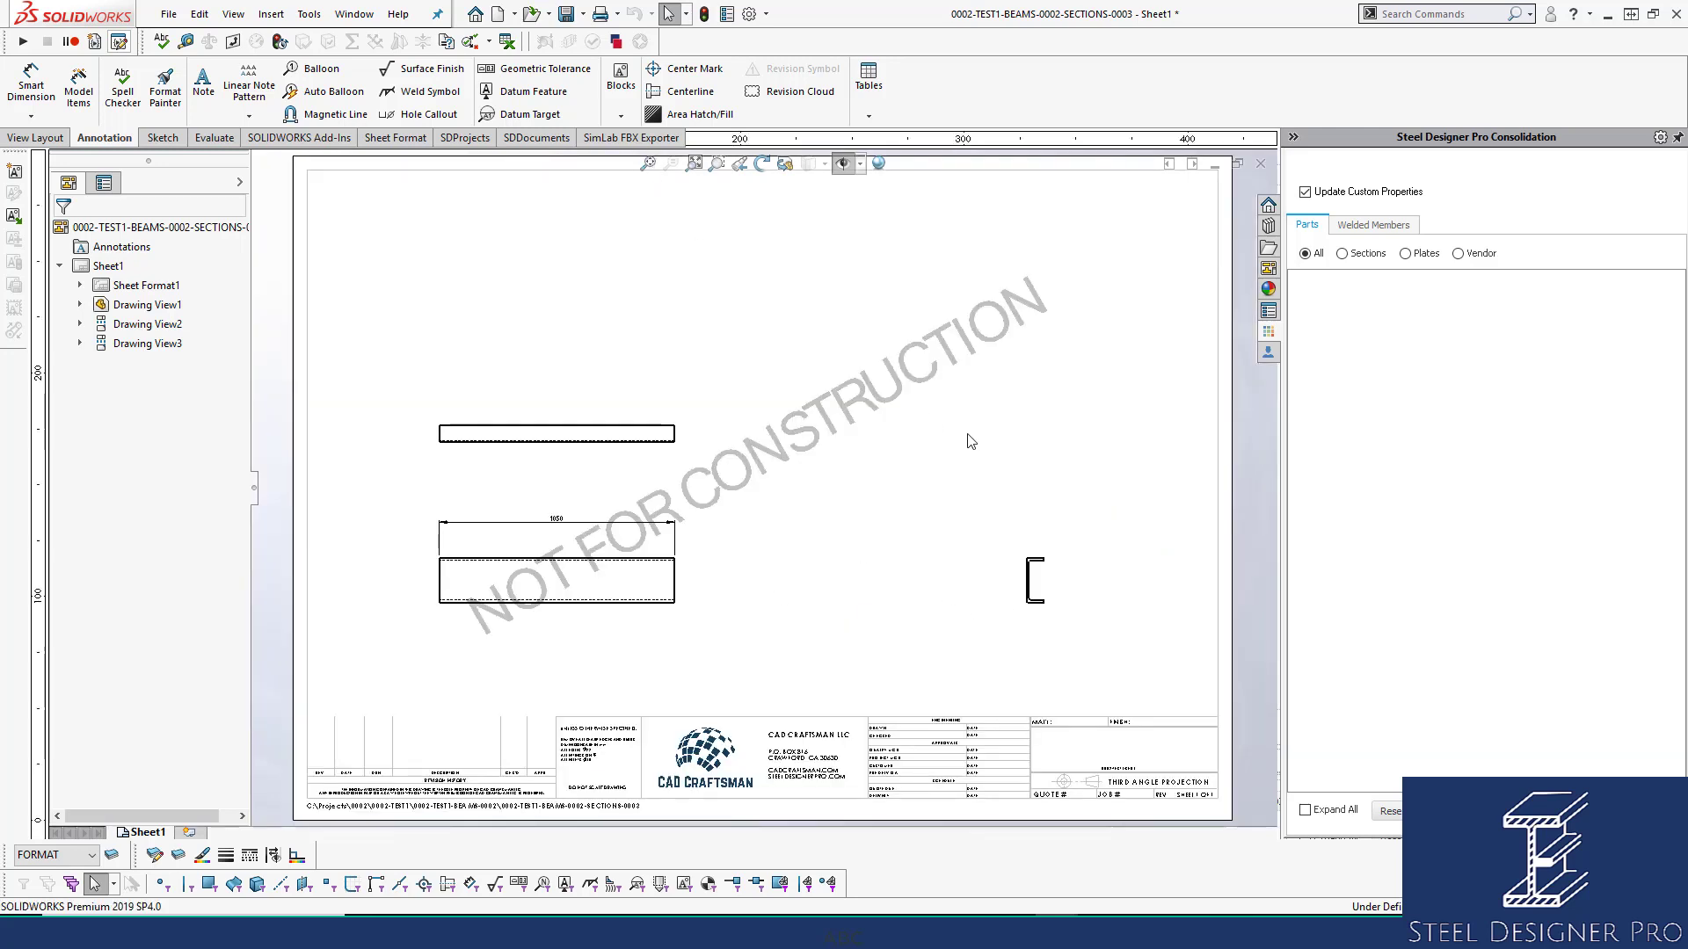
pyautogui.click(1260, 164)
pyautogui.click(842, 439)
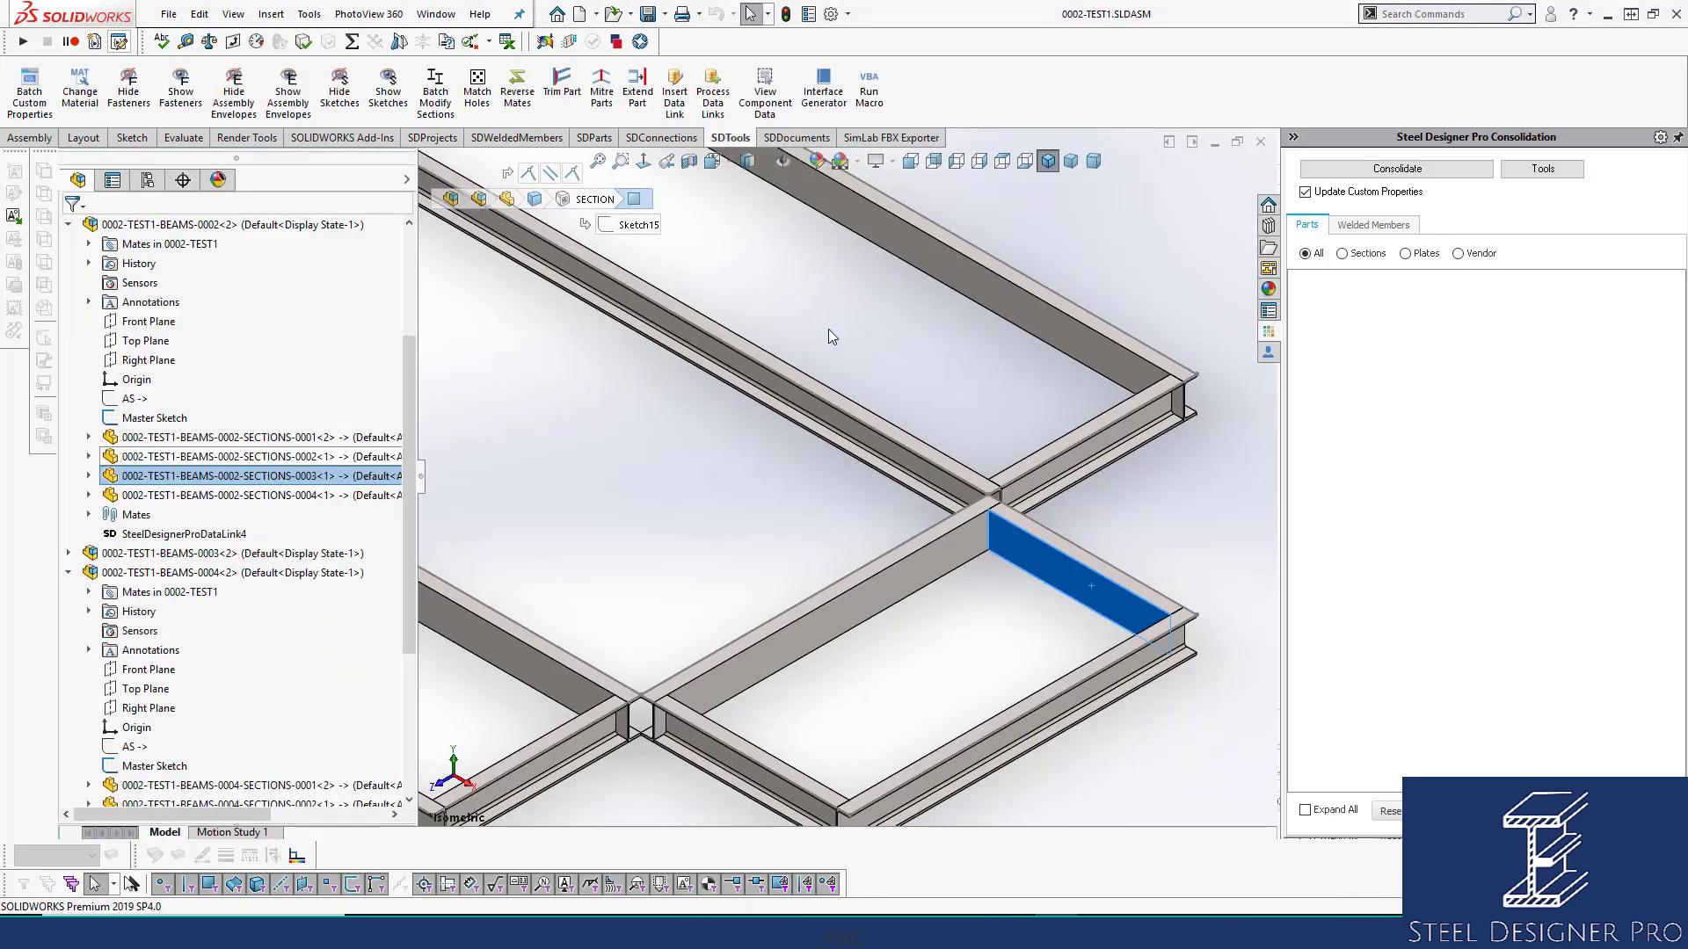
# Highlight the BEAMS-0004-SECTIONS-0001 and BEAMS-0002-SECTIONS-0003 channels together and compare their entries in the assembly structure
pyautogui.scroll(3, 831, 435)
pyautogui.scroll(5, 665, 380)
pyautogui.scroll(-5, 609, 317)
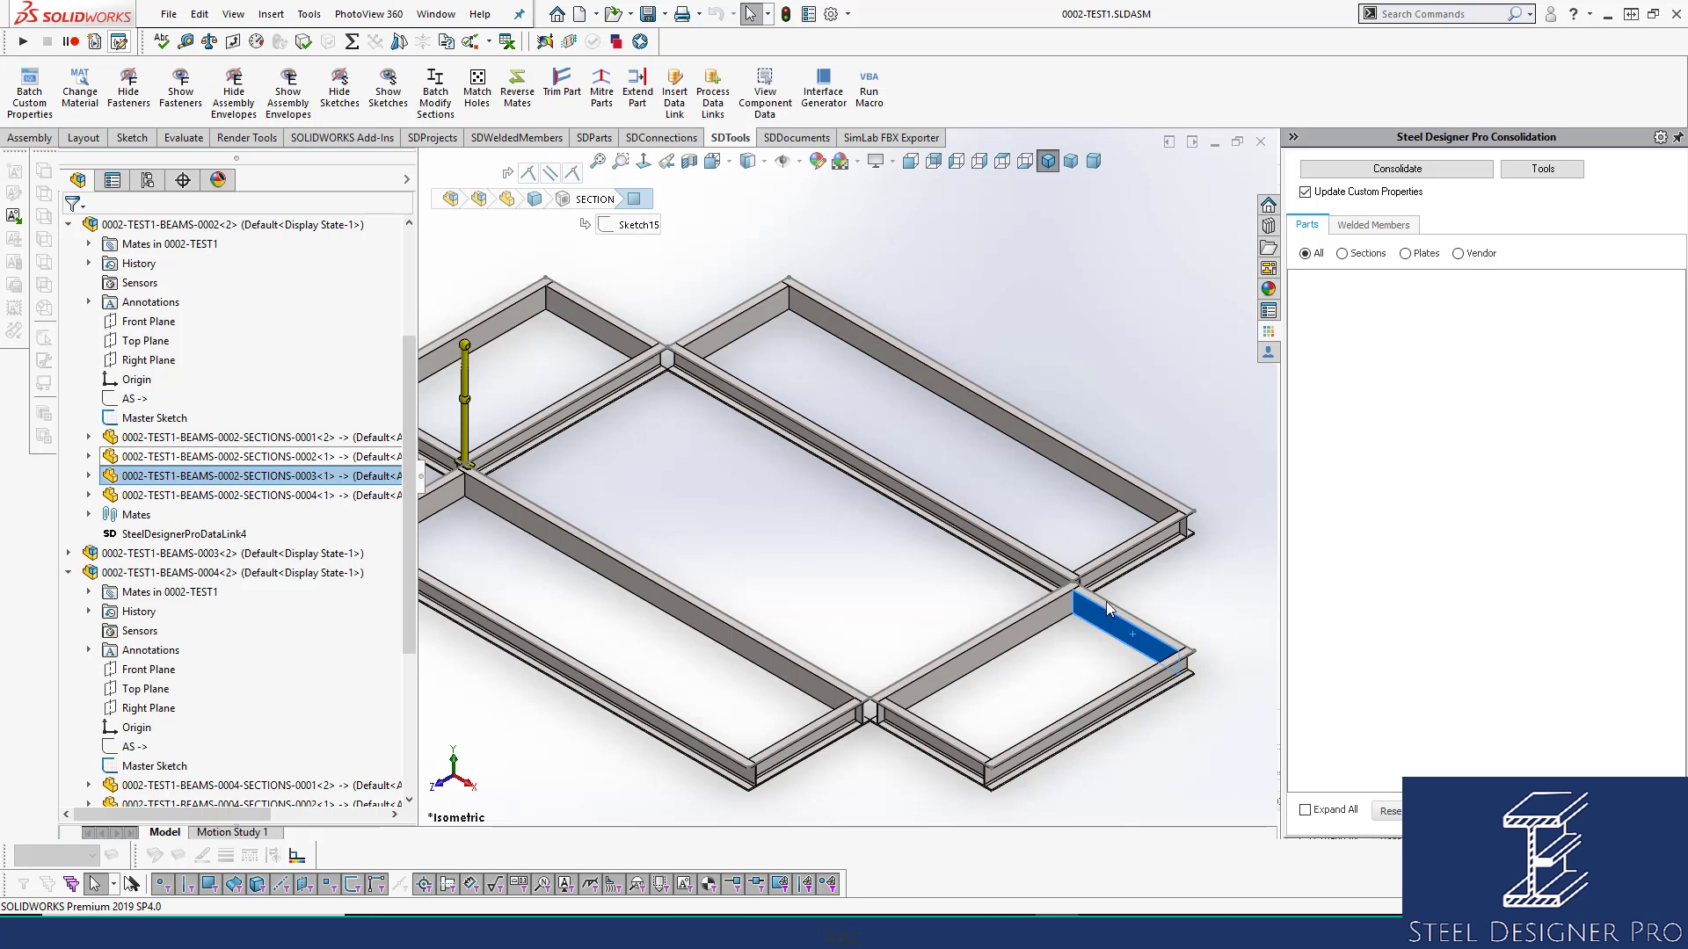
pyautogui.click(930, 274)
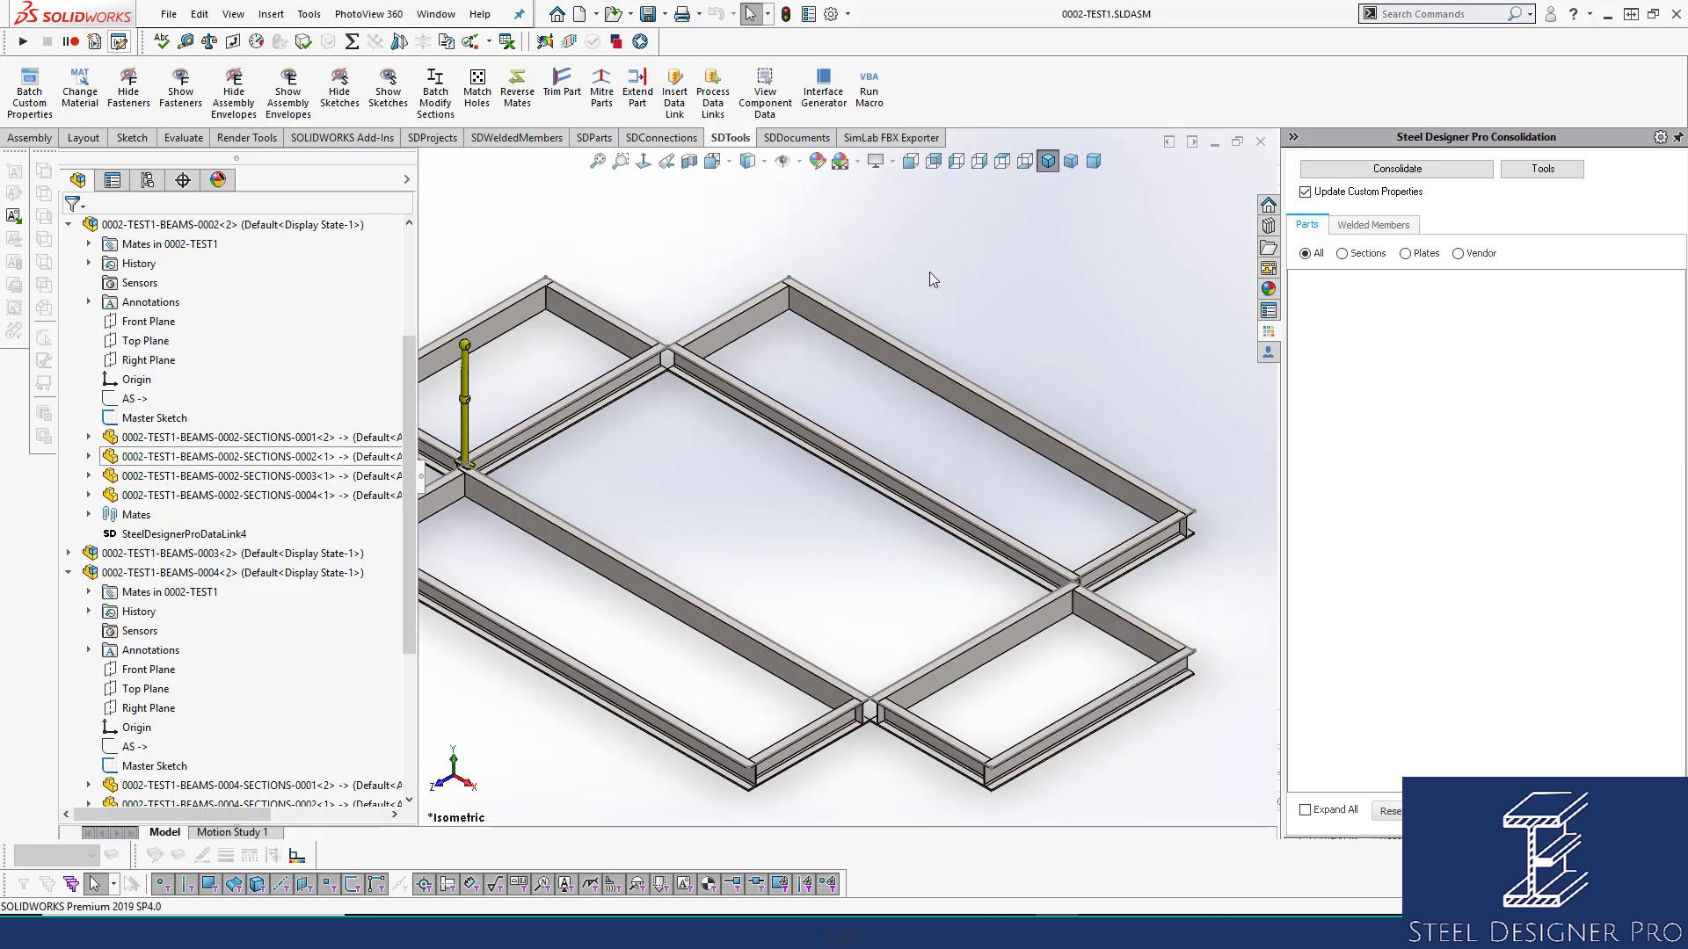
pyautogui.click(608, 329)
pyautogui.keyDown('ctrl'); pyautogui.click(1101, 625); pyautogui.keyUp('ctrl')
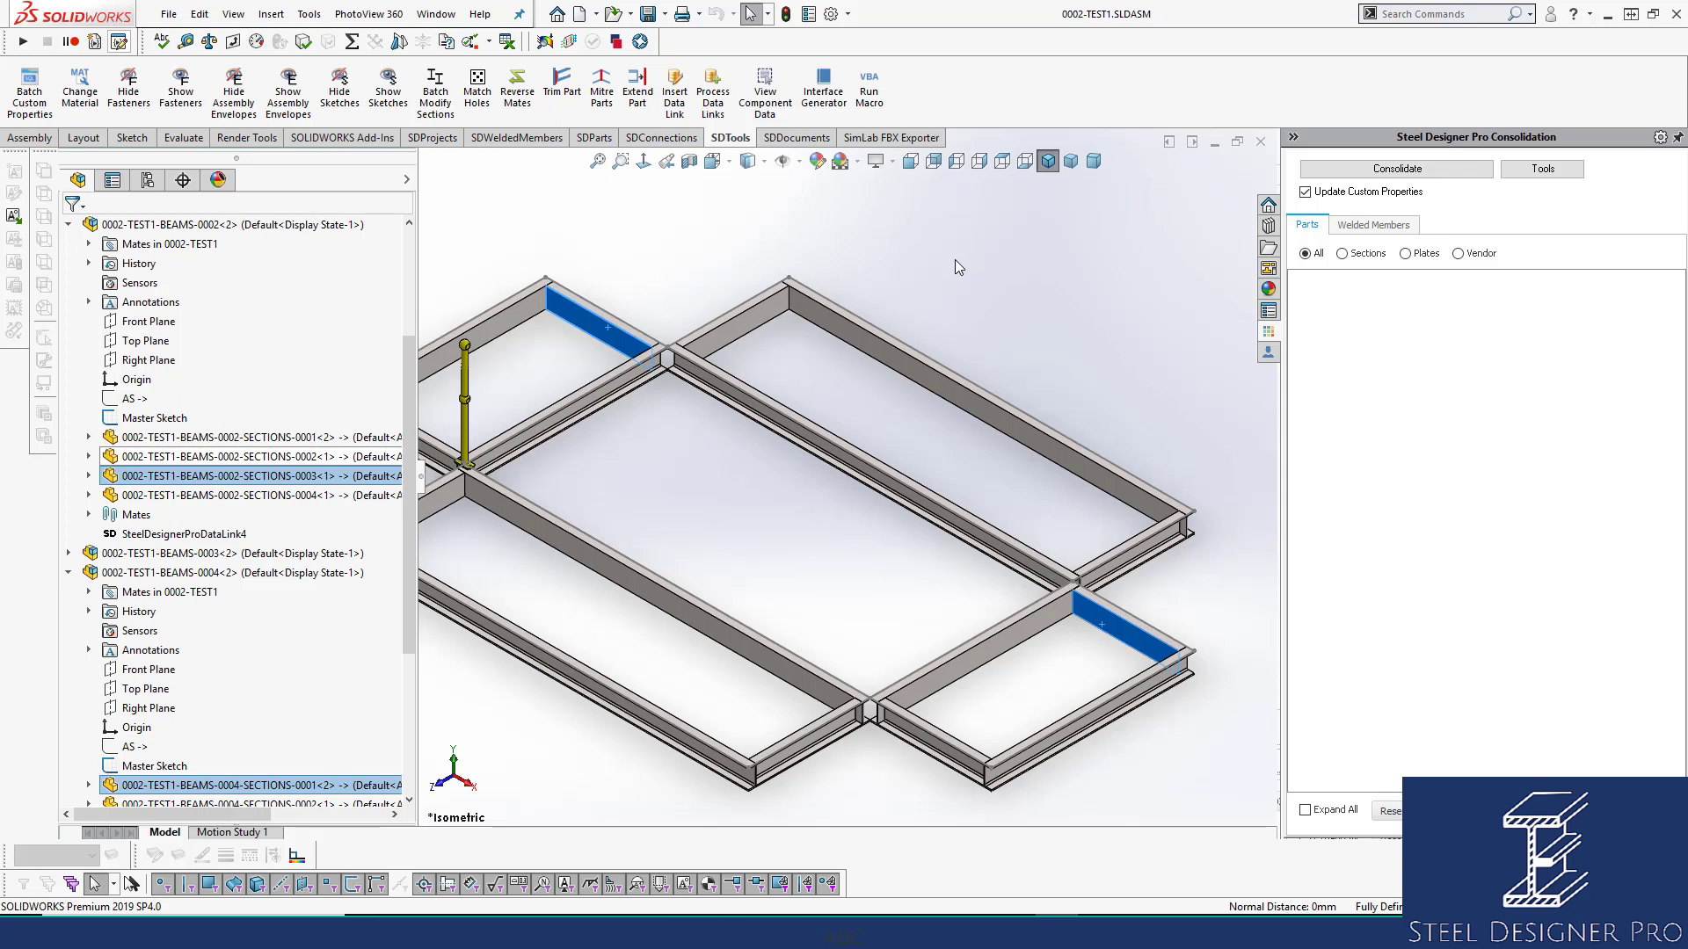
pyautogui.scroll(-2, 252, 504)
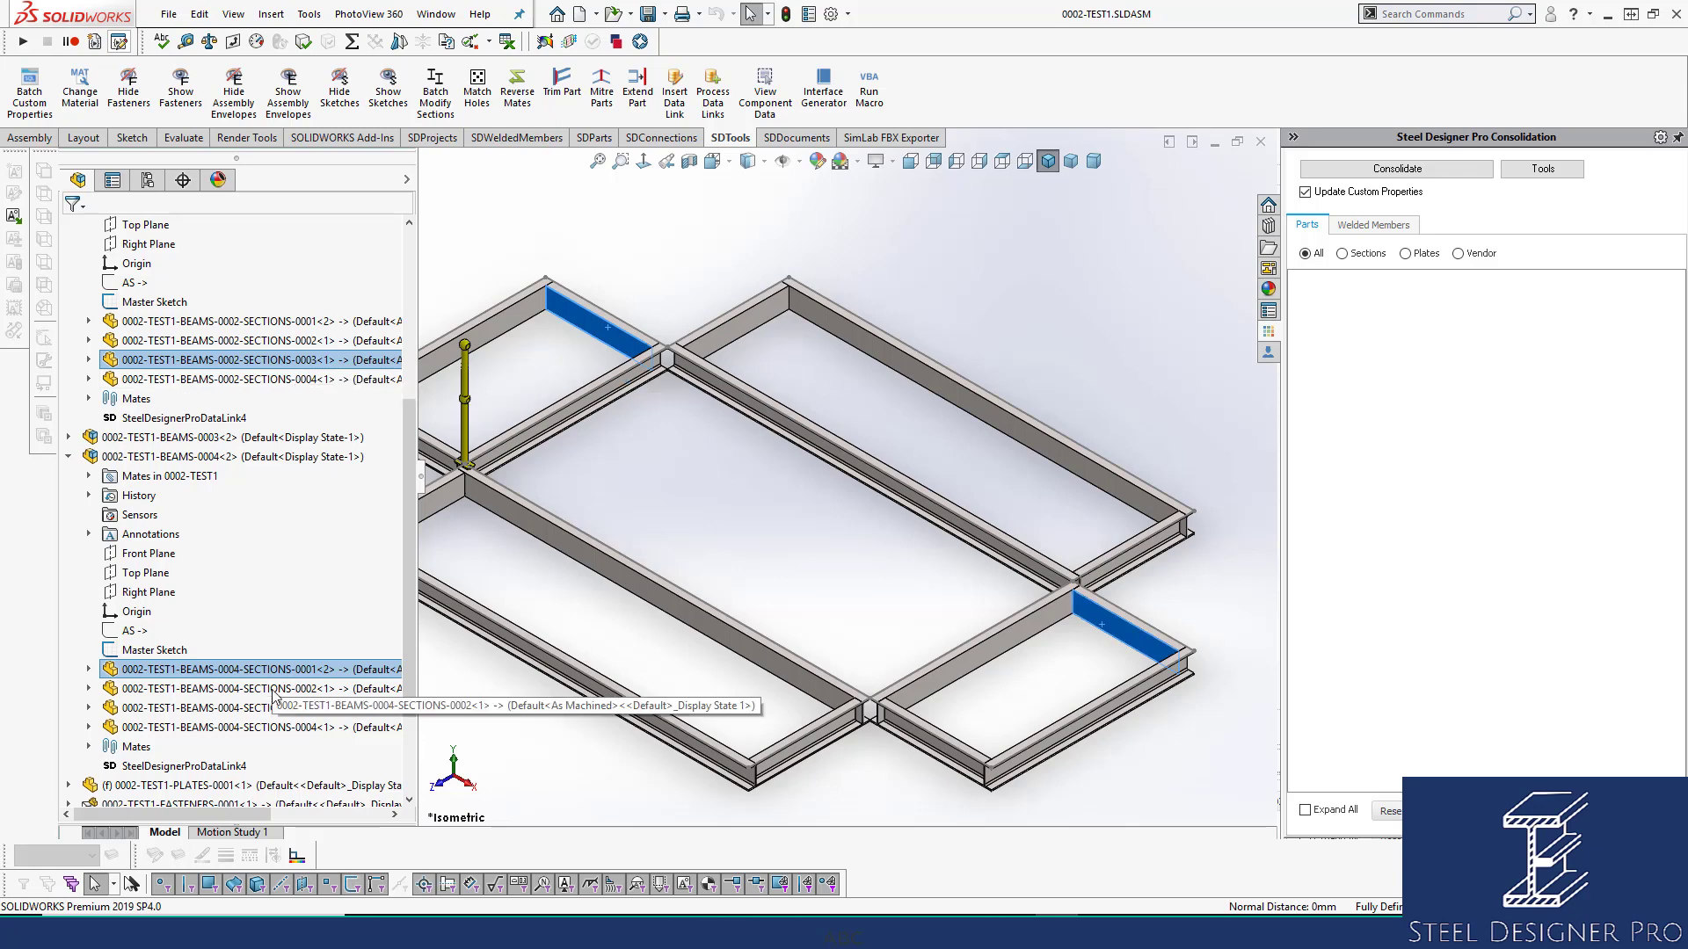
pyautogui.press('Escape')
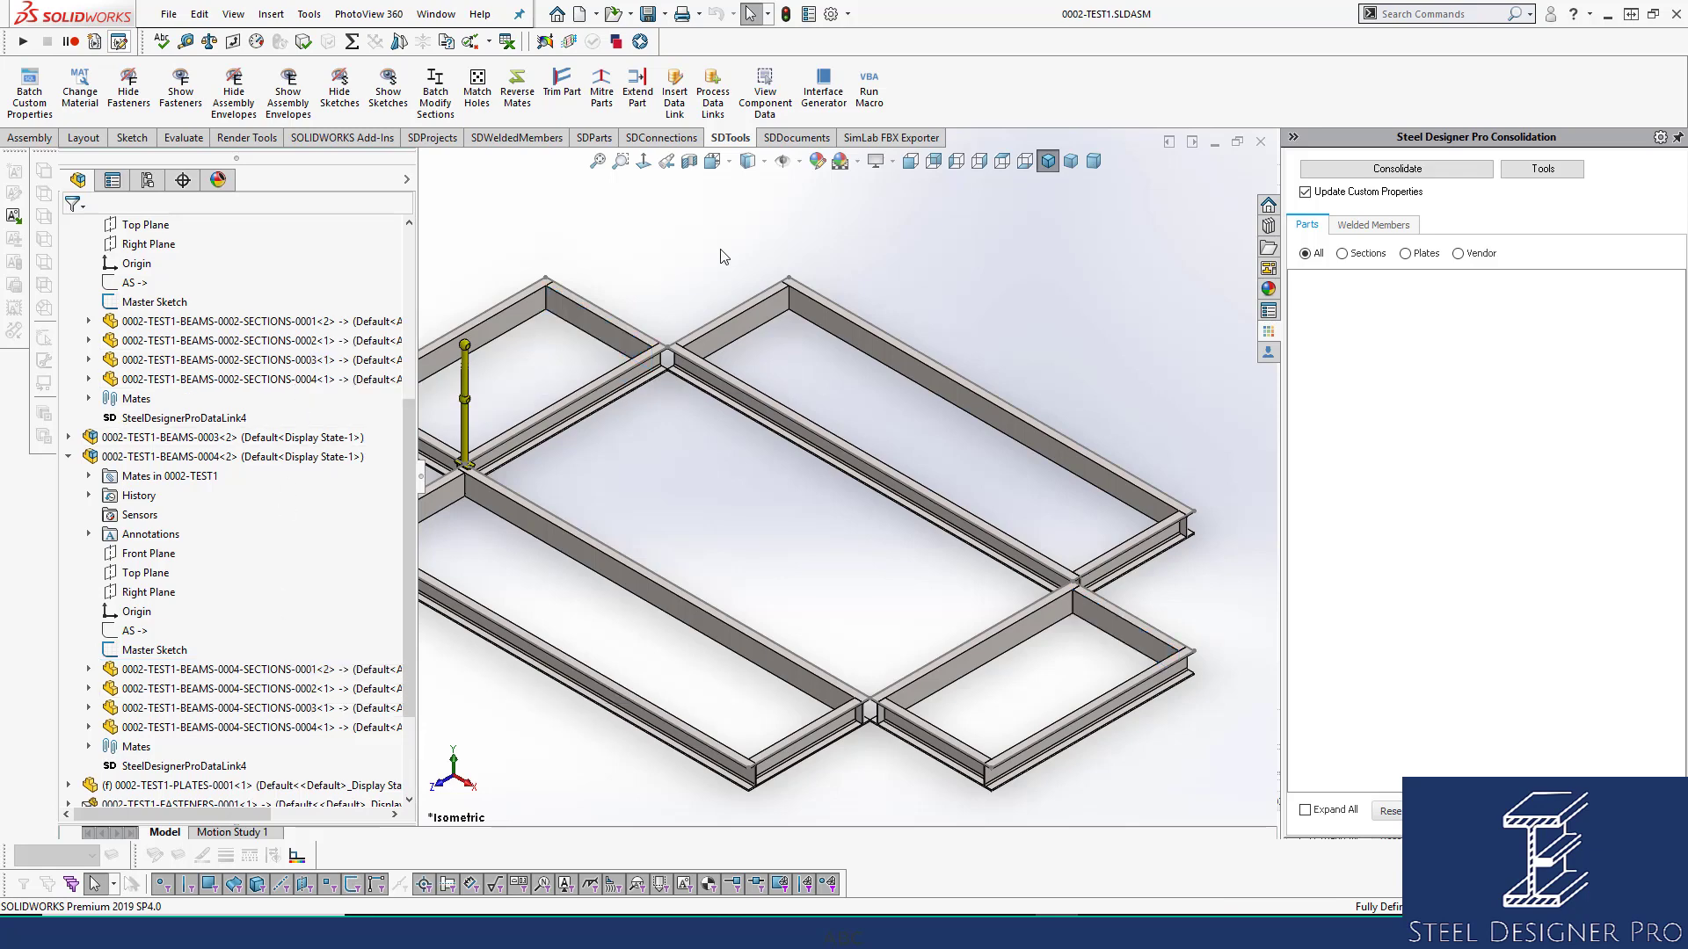
# On the drawing of 0002-TEST1-BEAMS-0004-SECTIONS-0001, sketch two diagonal lines about 2429 mm and 2031 mm long across the sheet, and save it
pyautogui.click(603, 330)
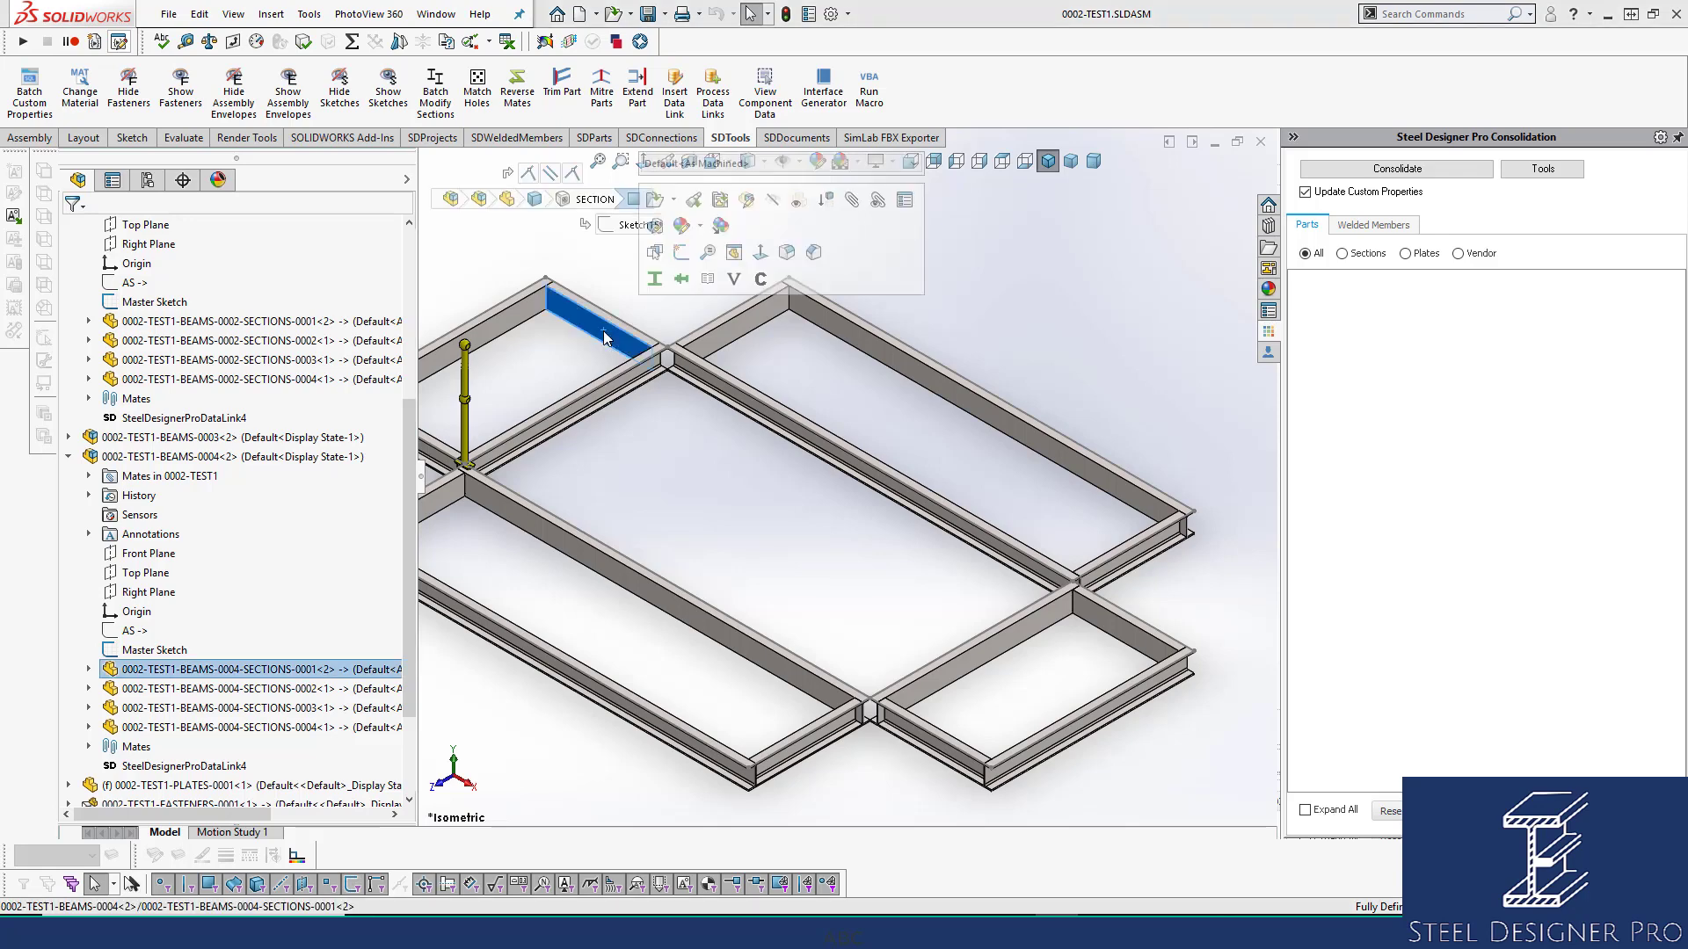
pyautogui.click(719, 203)
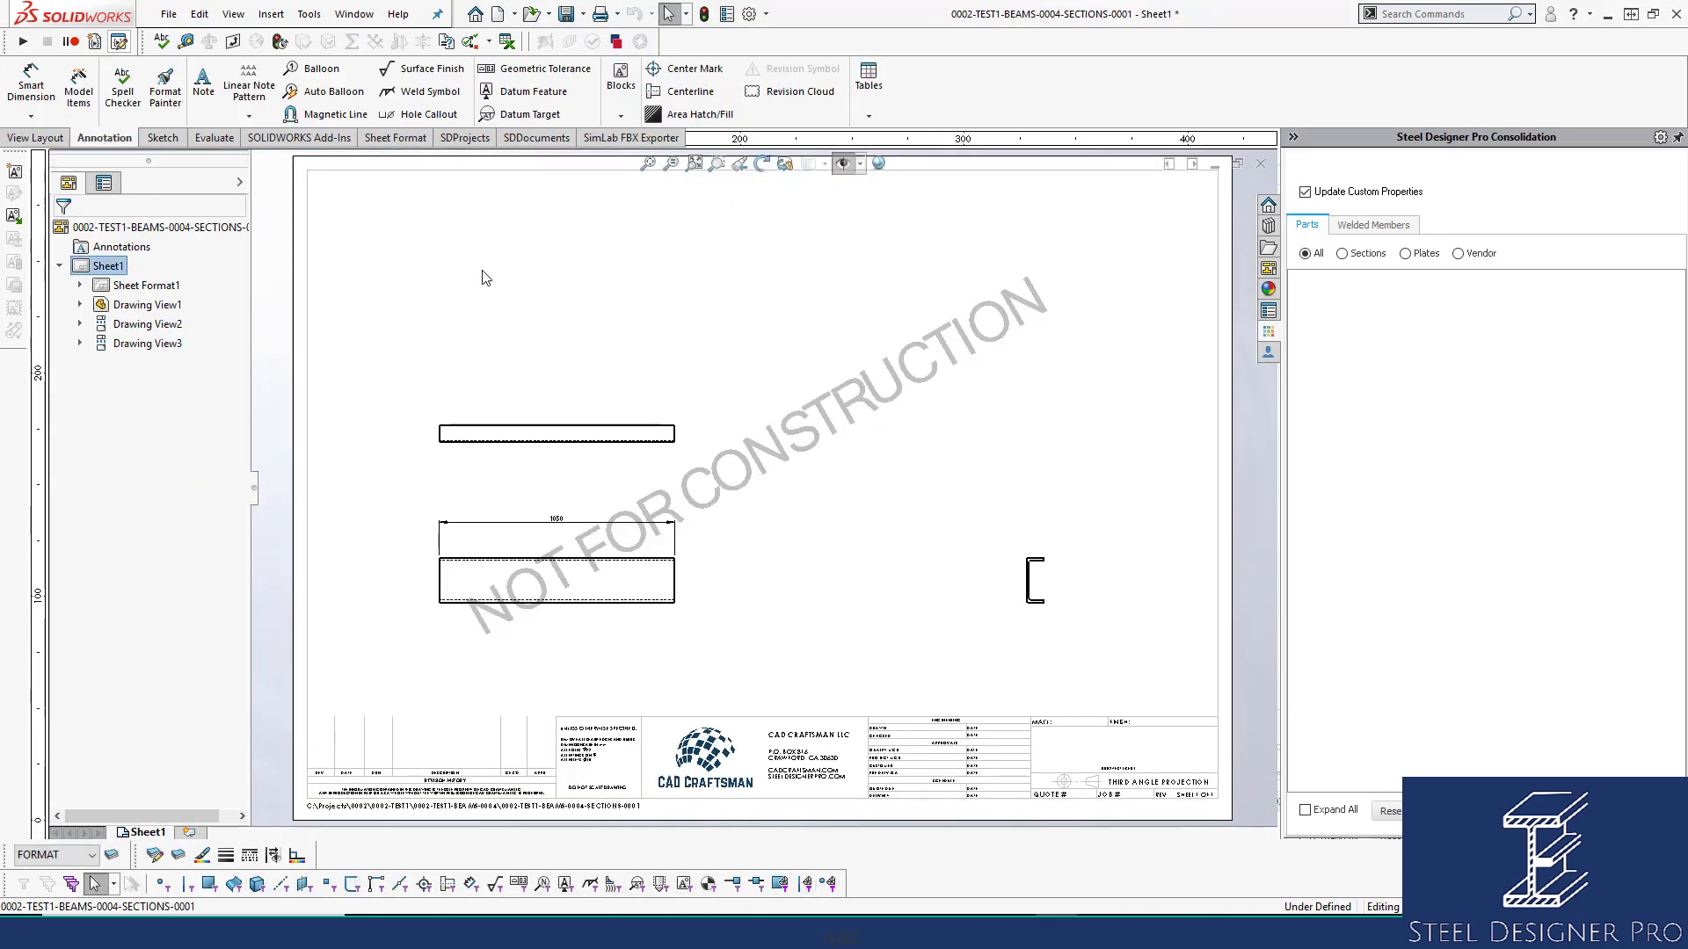
pyautogui.click(163, 137)
pyautogui.click(75, 69)
pyautogui.moveTo(808, 258); pyautogui.dragTo(480, 691)
pyautogui.moveTo(677, 675); pyautogui.dragTo(957, 322)
pyautogui.press('Escape')
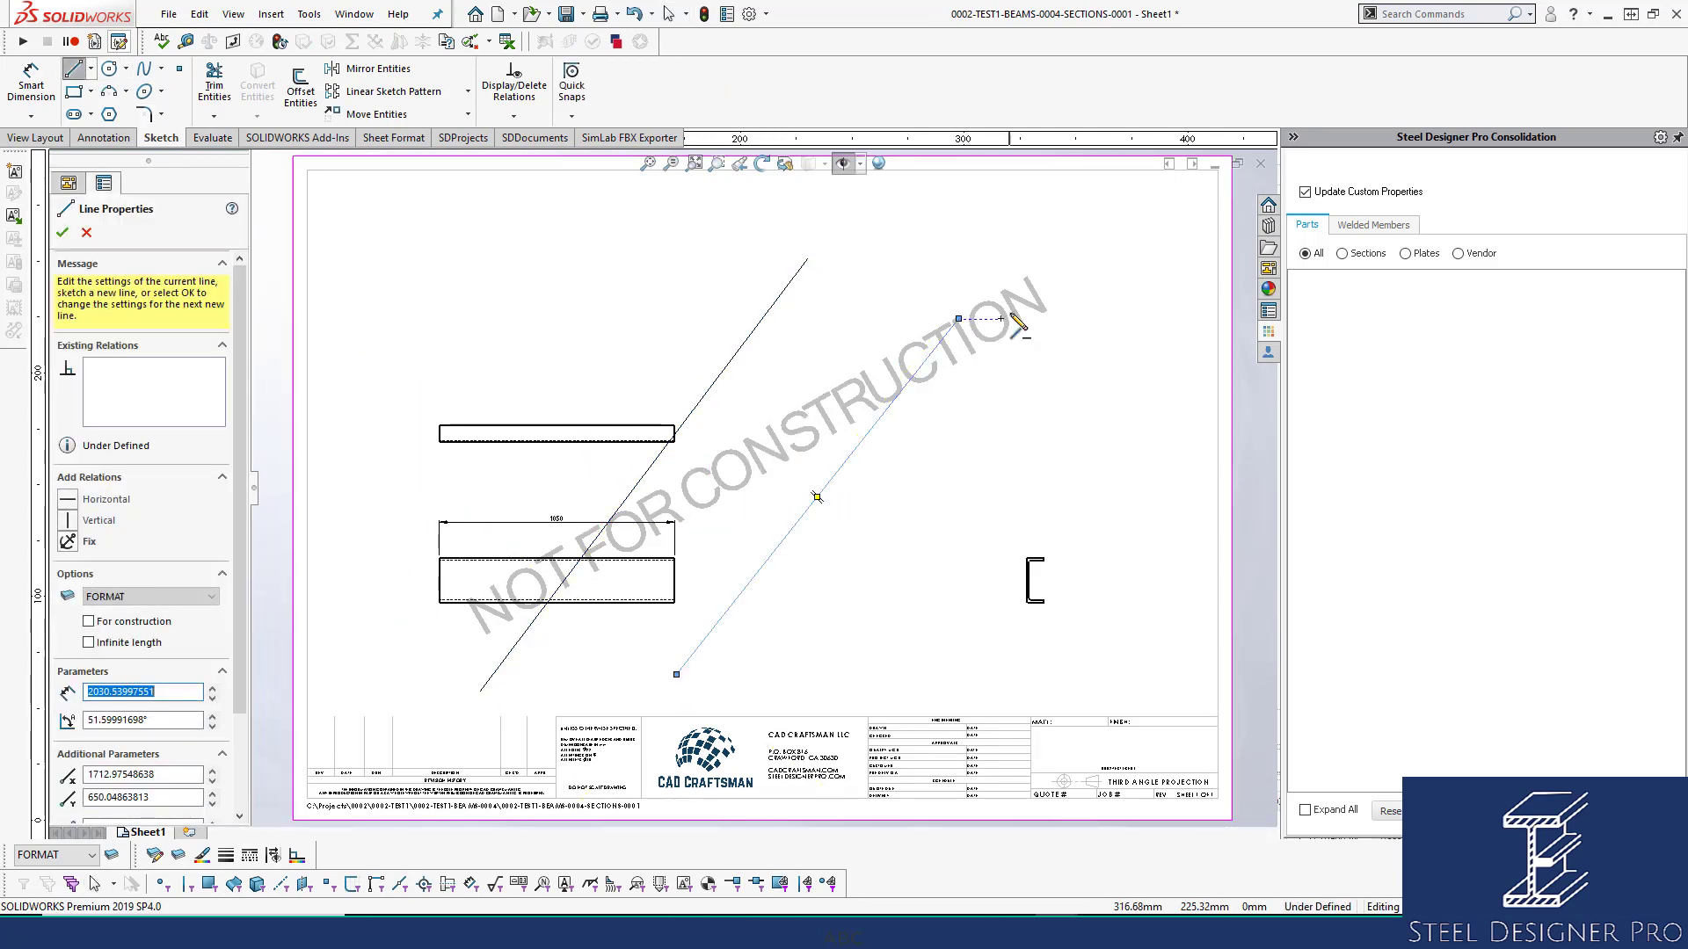
pyautogui.hotkey('ctrl', 's')
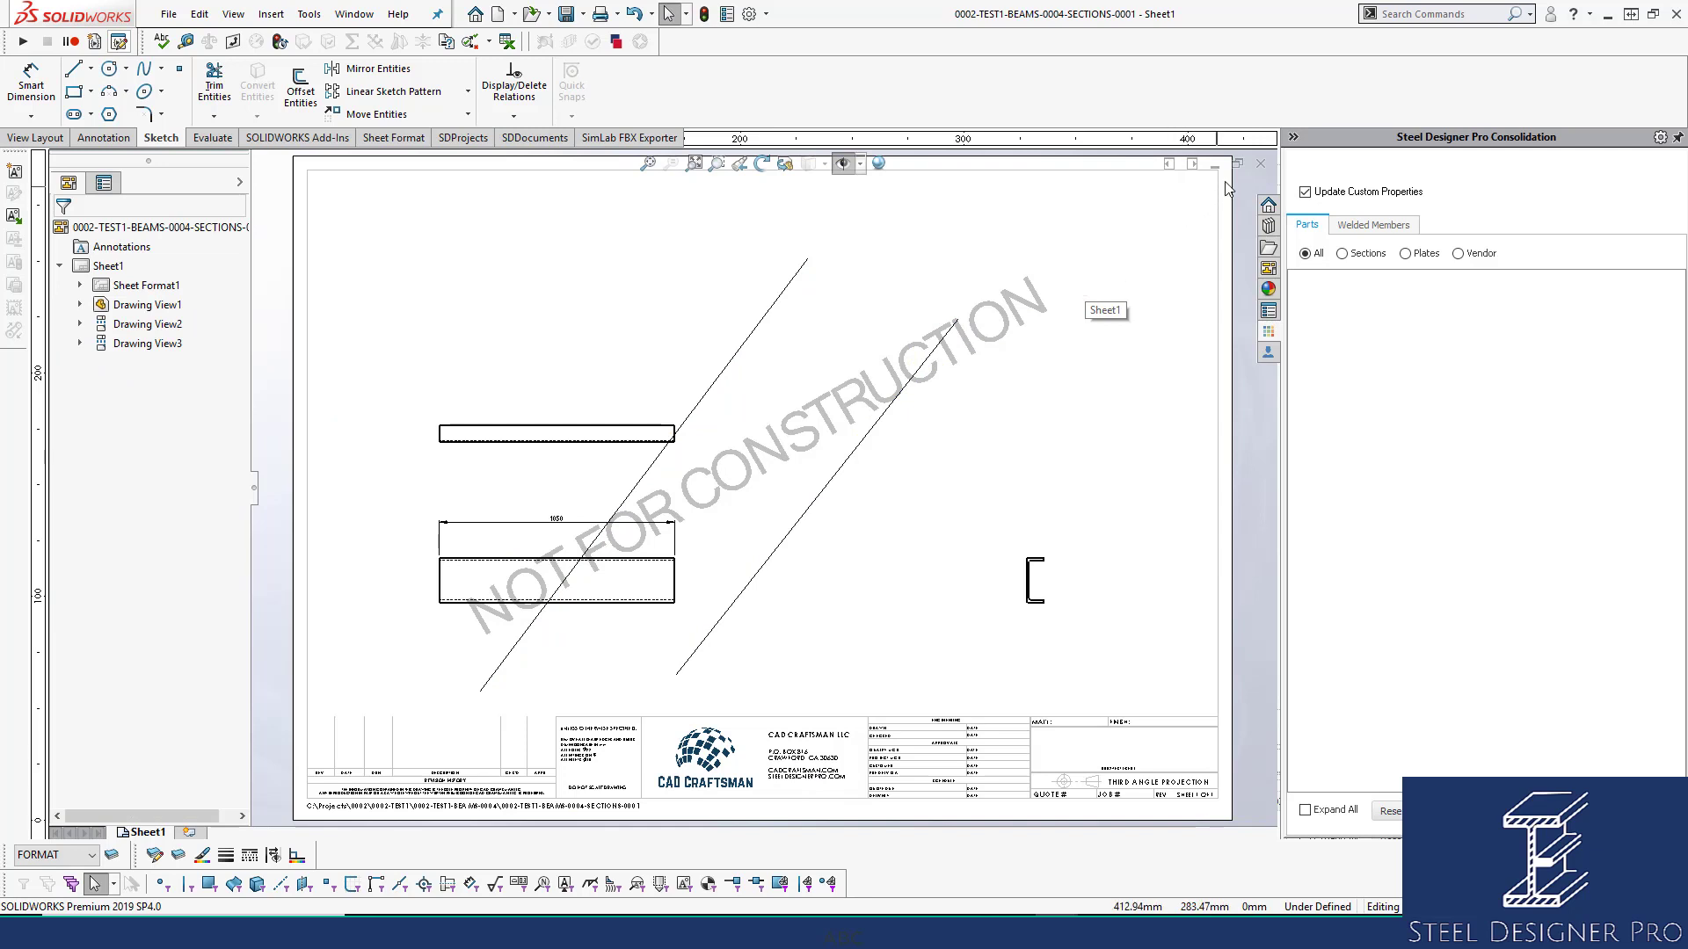
pyautogui.click(1263, 167)
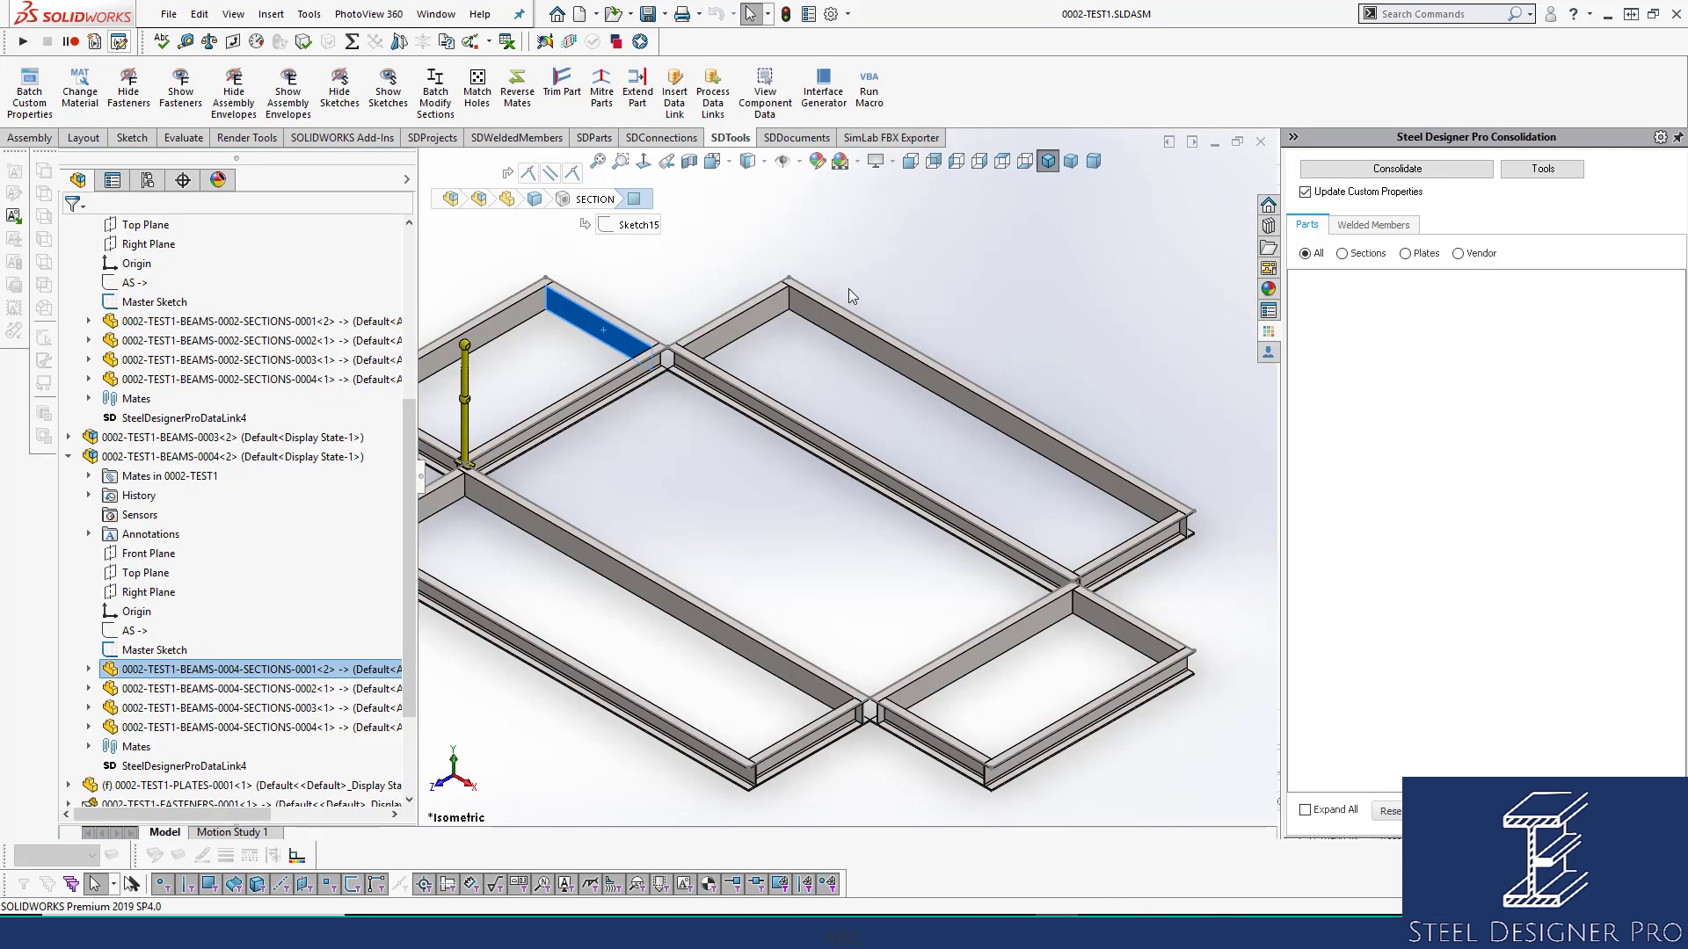
# Open the drawing of 0002-TEST1-BEAMS-0002-SECTIONS-0003 and delete both diagonal lines from the sheet
pyautogui.click(1139, 647)
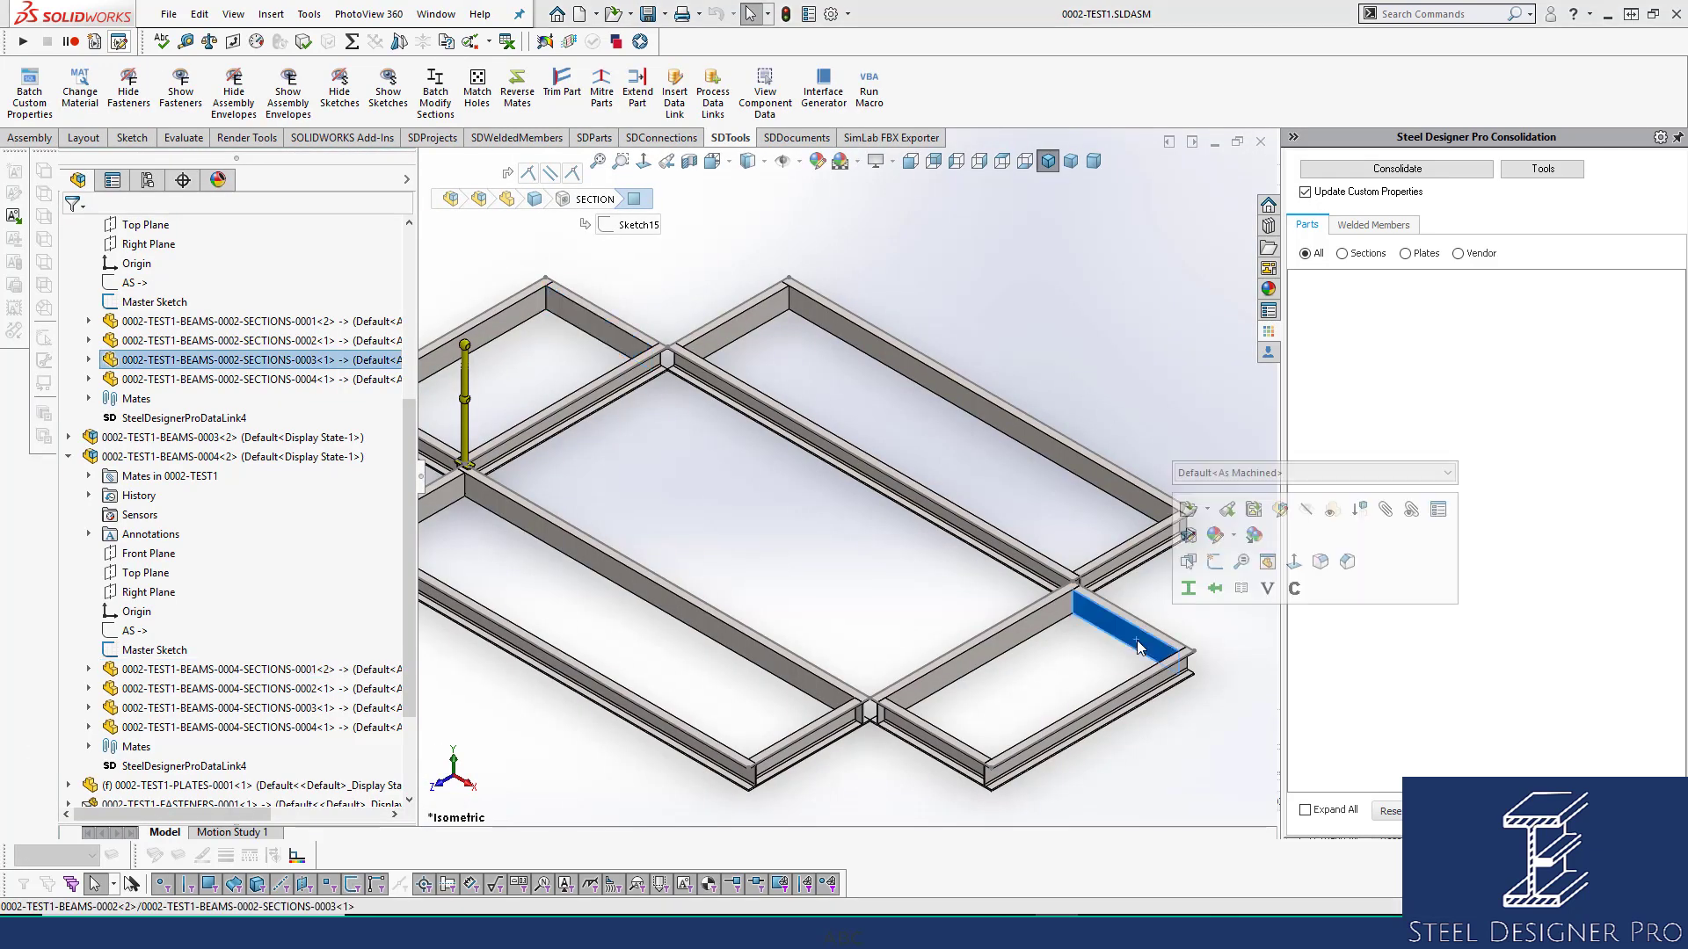
pyautogui.click(1254, 510)
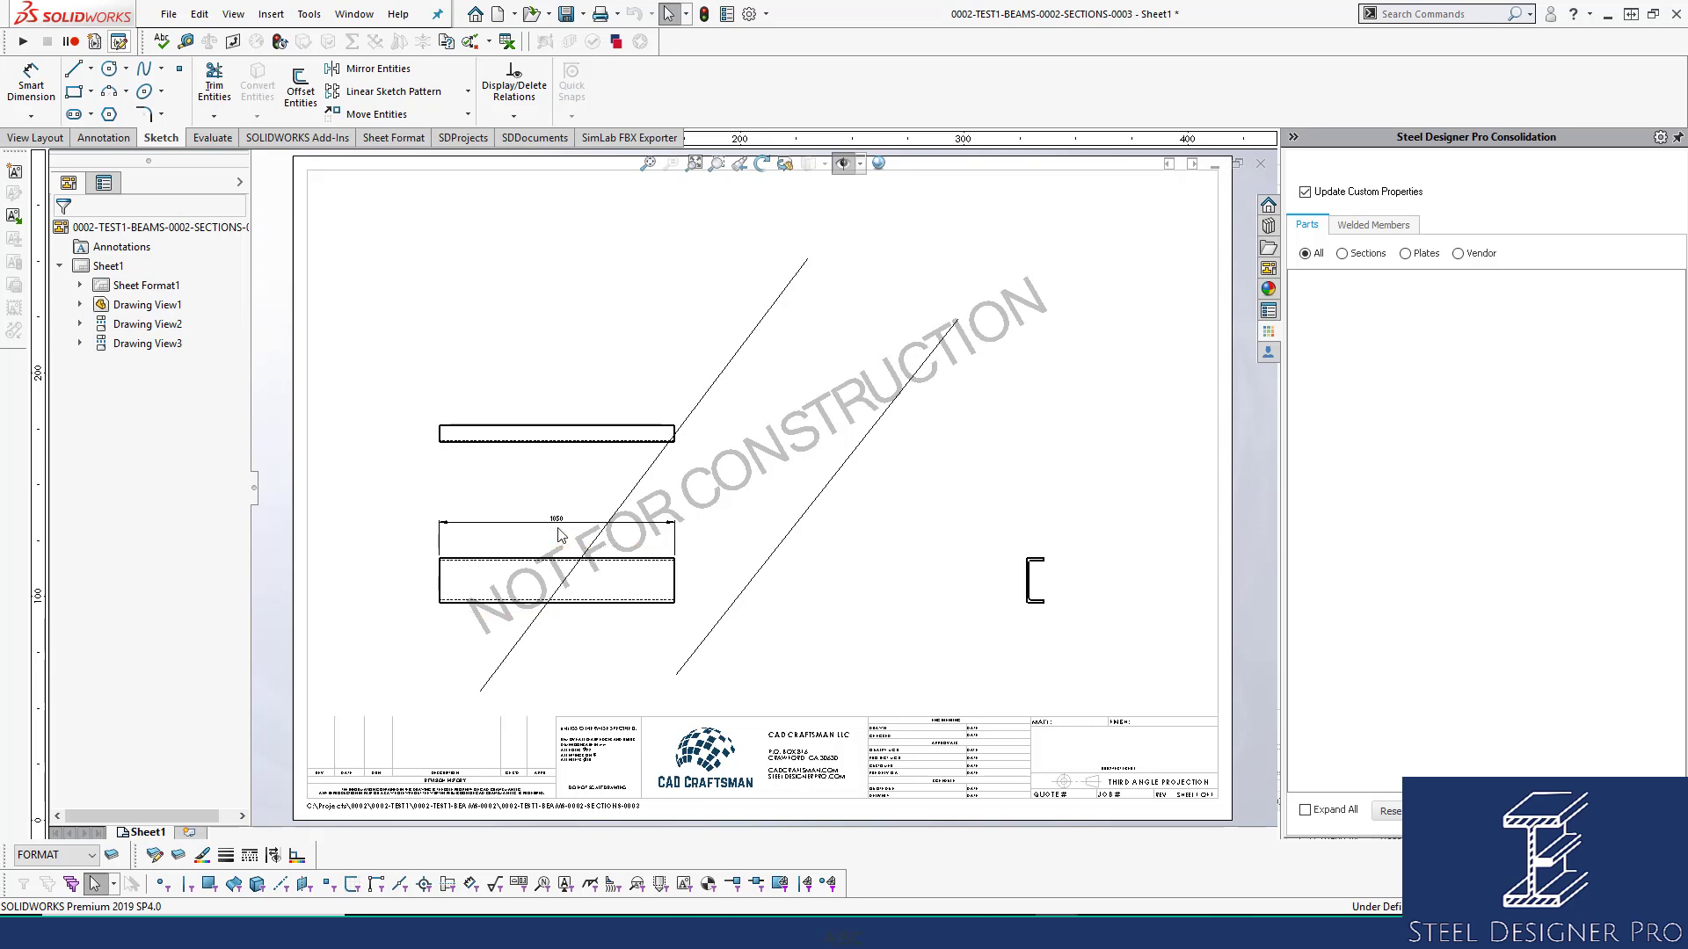
pyautogui.click(720, 376)
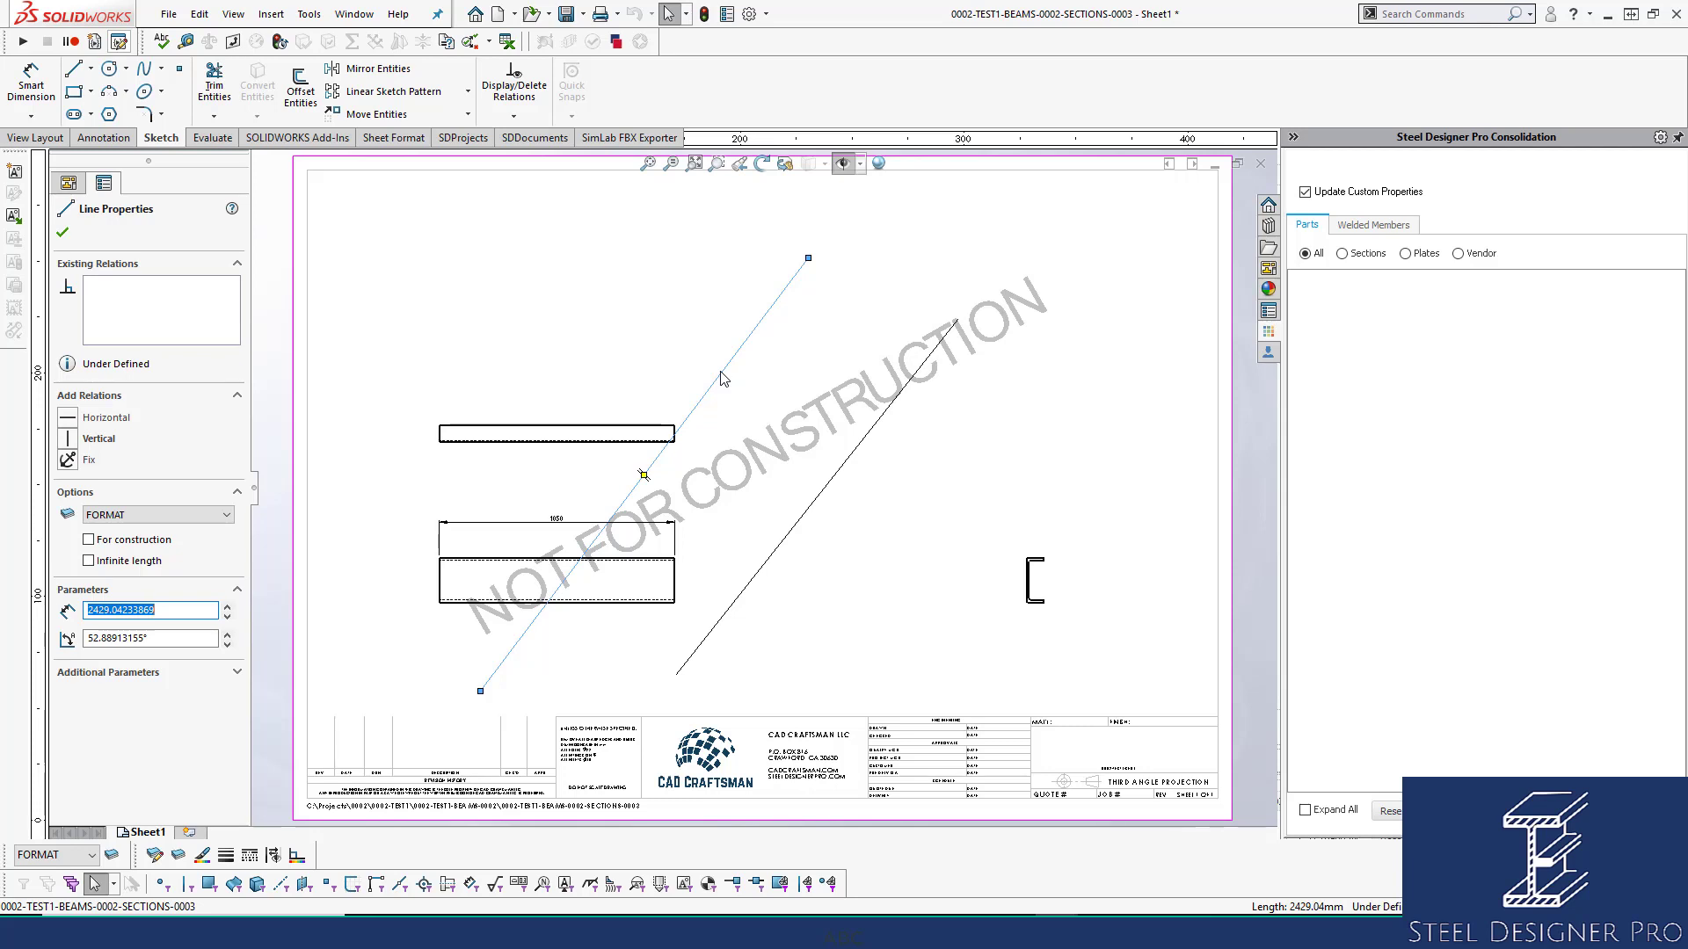
pyautogui.click(852, 453)
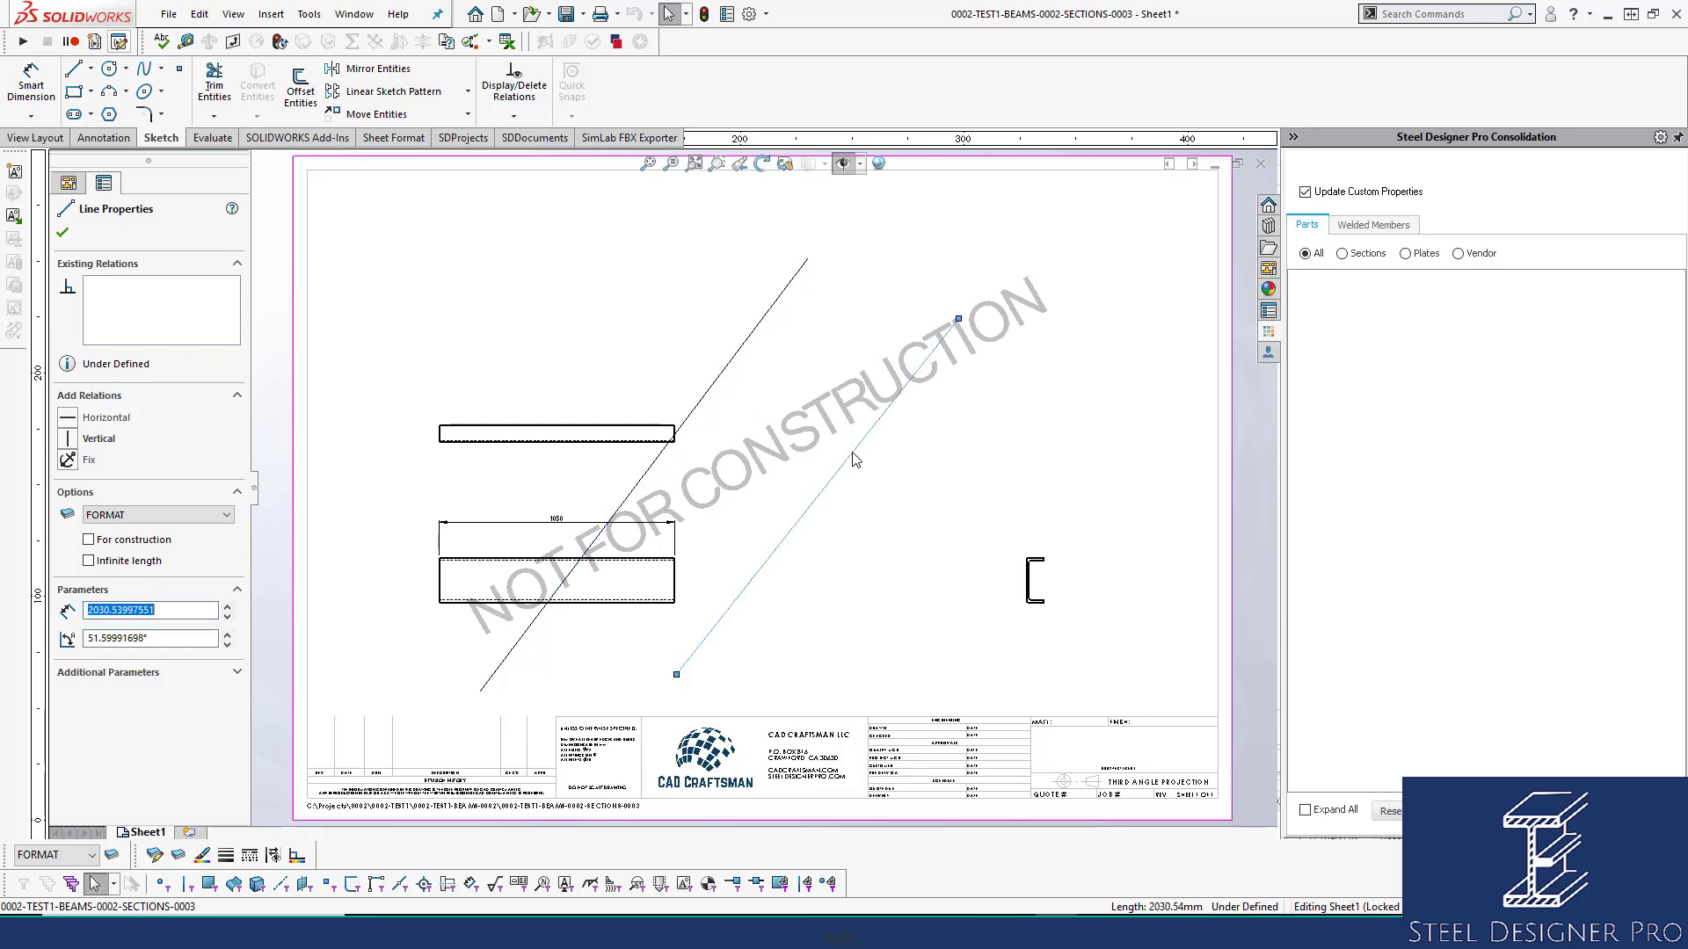
pyautogui.press('Delete')
pyautogui.click(737, 363)
pyautogui.press('Delete')
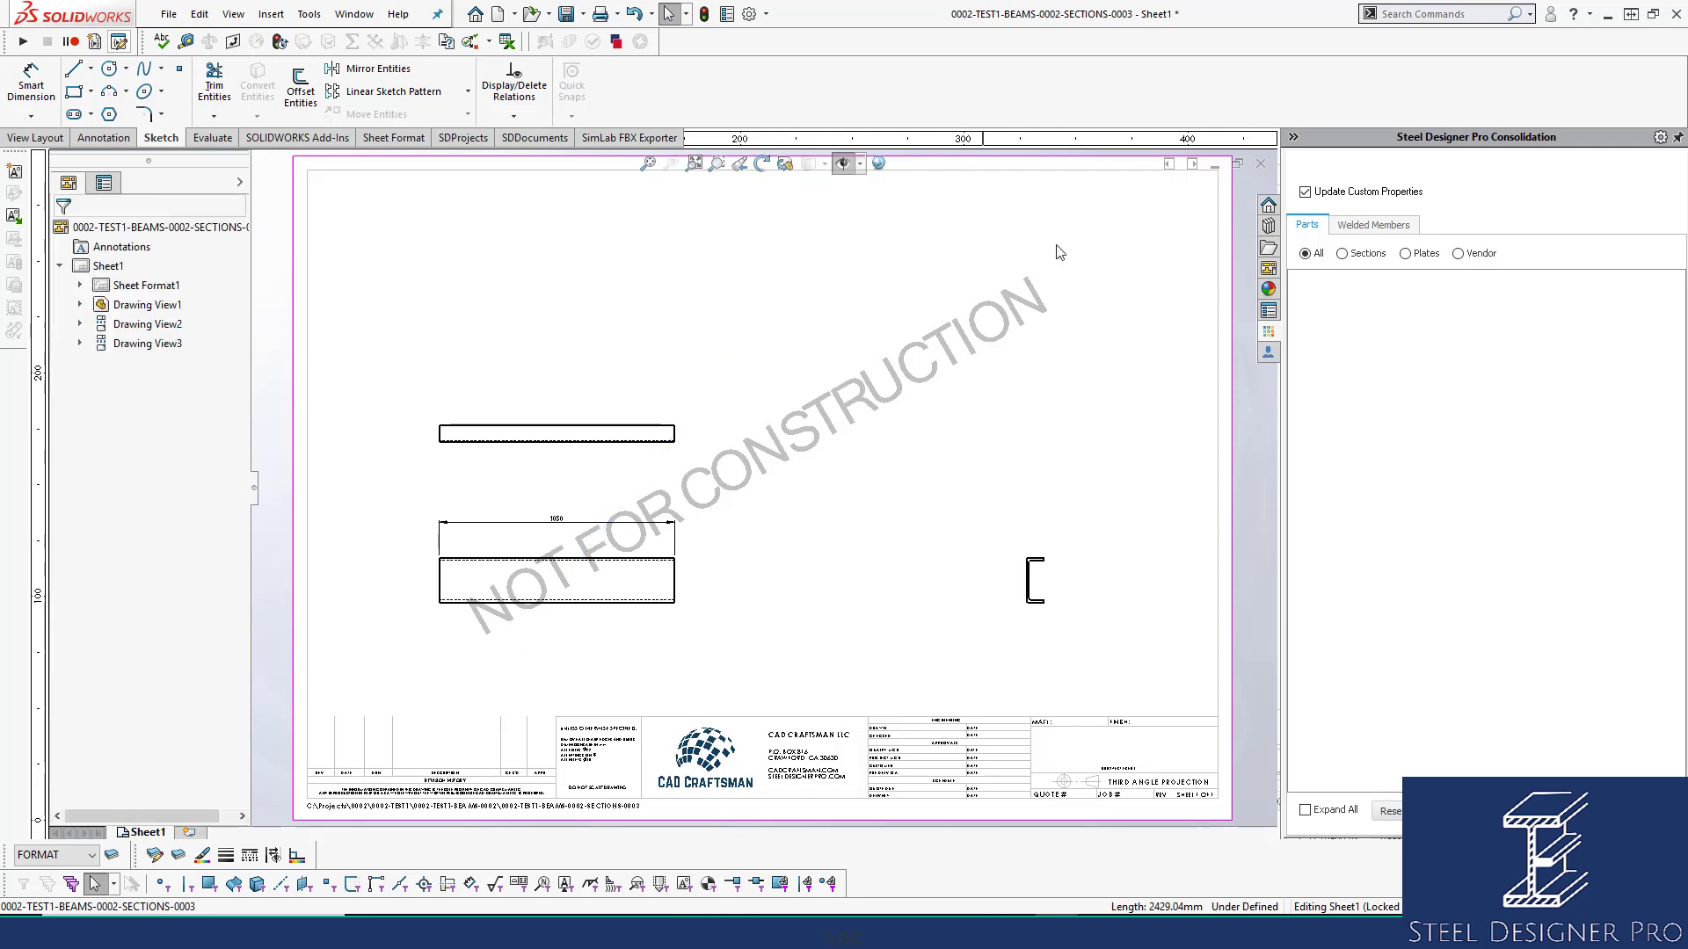
# Close the section drawing, saving all modified documents, and return to the assembly
pyautogui.click(1259, 166)
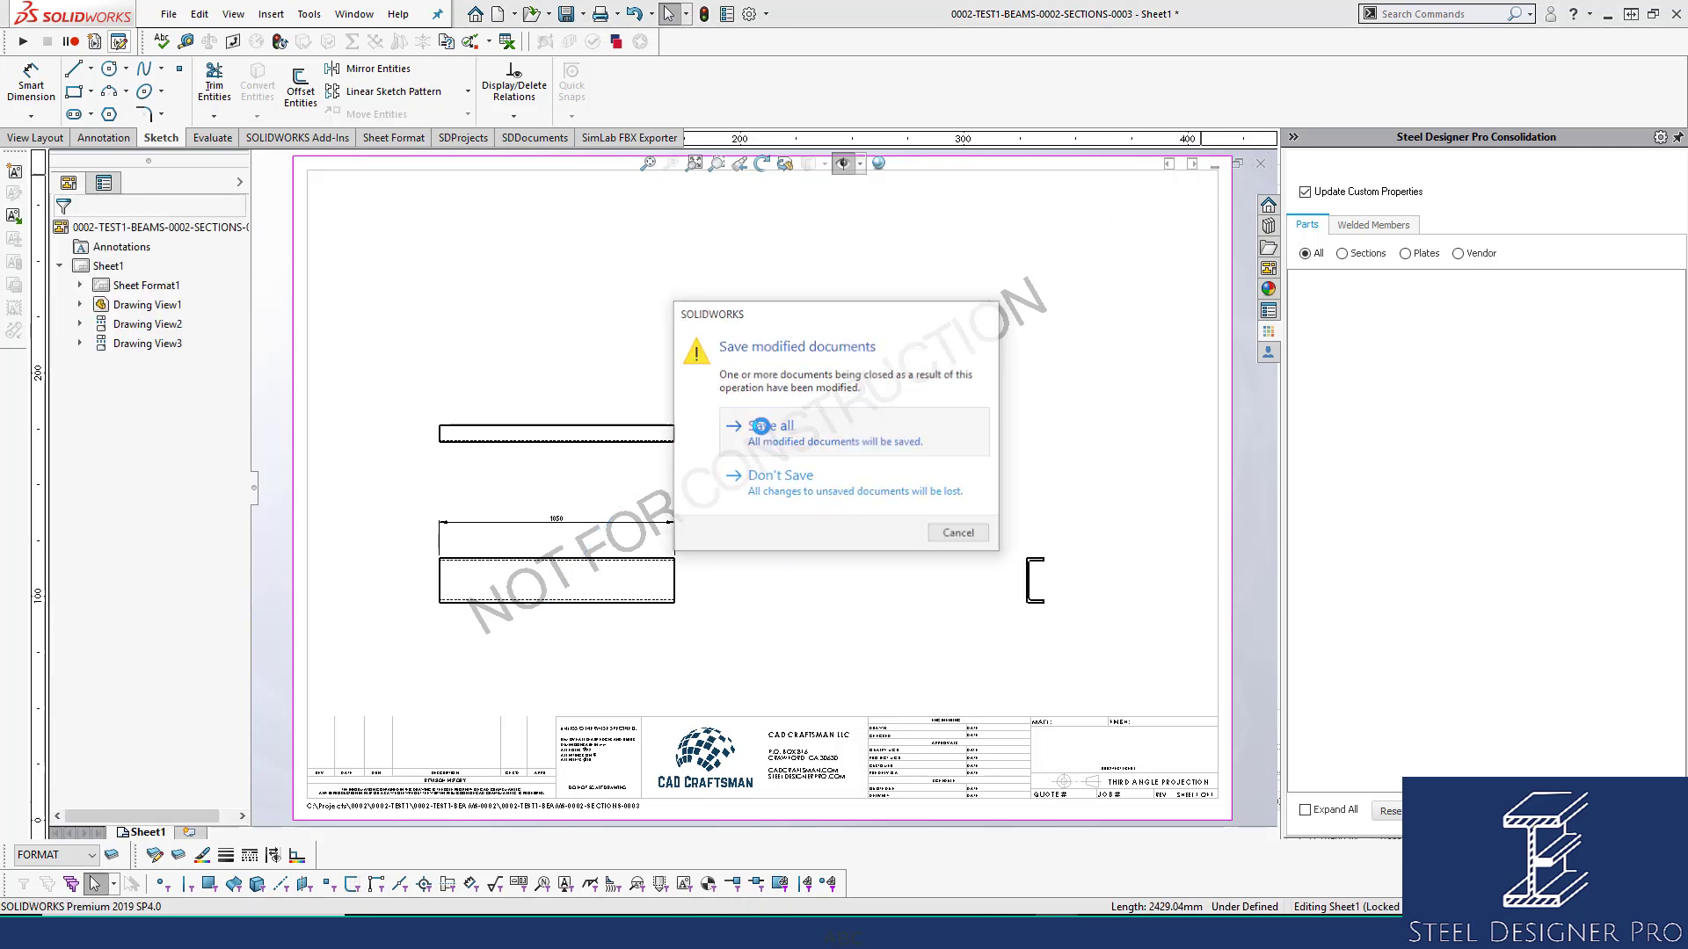
pyautogui.click(753, 425)
pyautogui.click(771, 369)
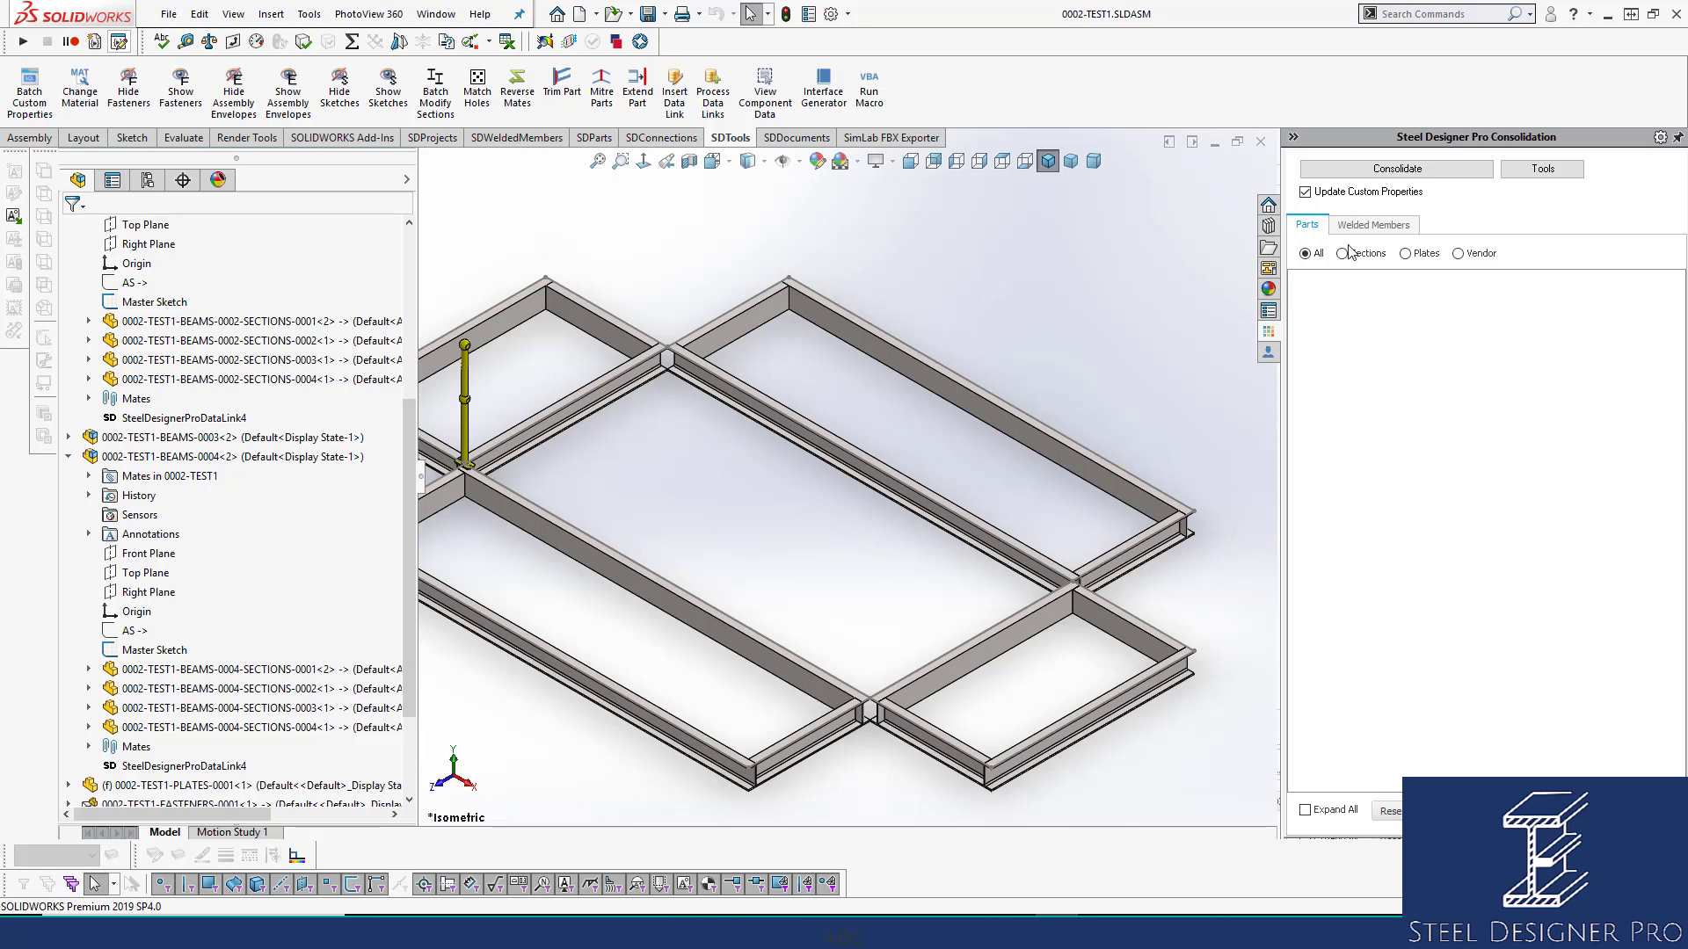
# Consolidate the assembly's parts and check the available options for the 0002-TEST1-SE01 group in the results
pyautogui.click(1406, 170)
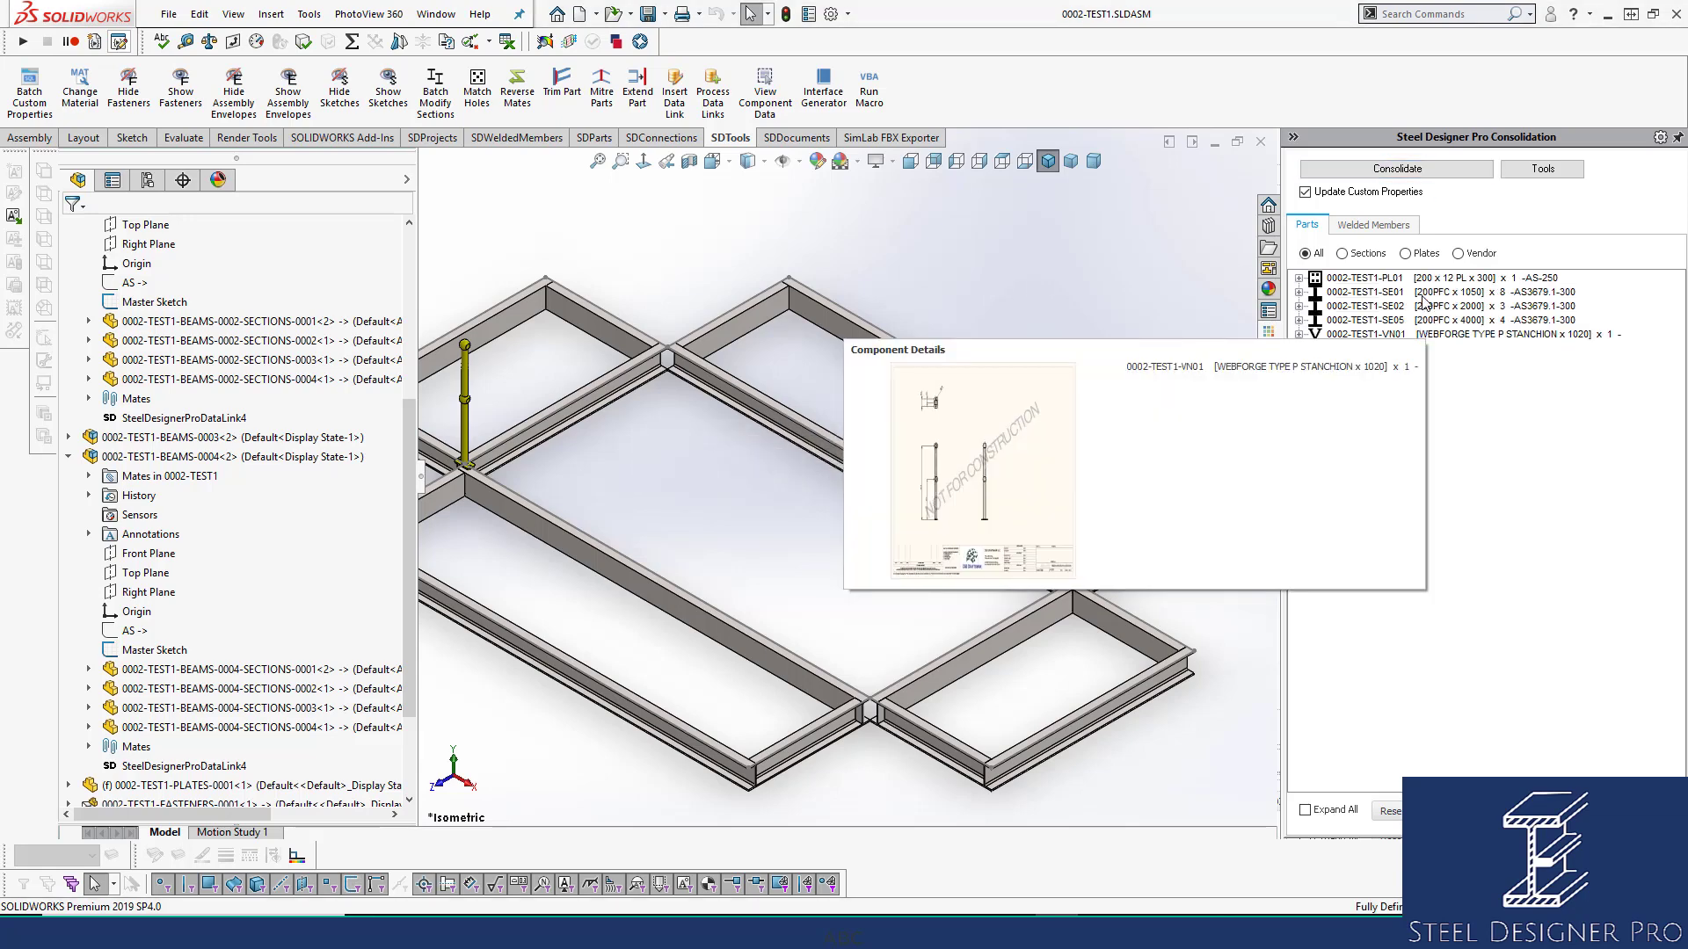
pyautogui.click(1421, 295)
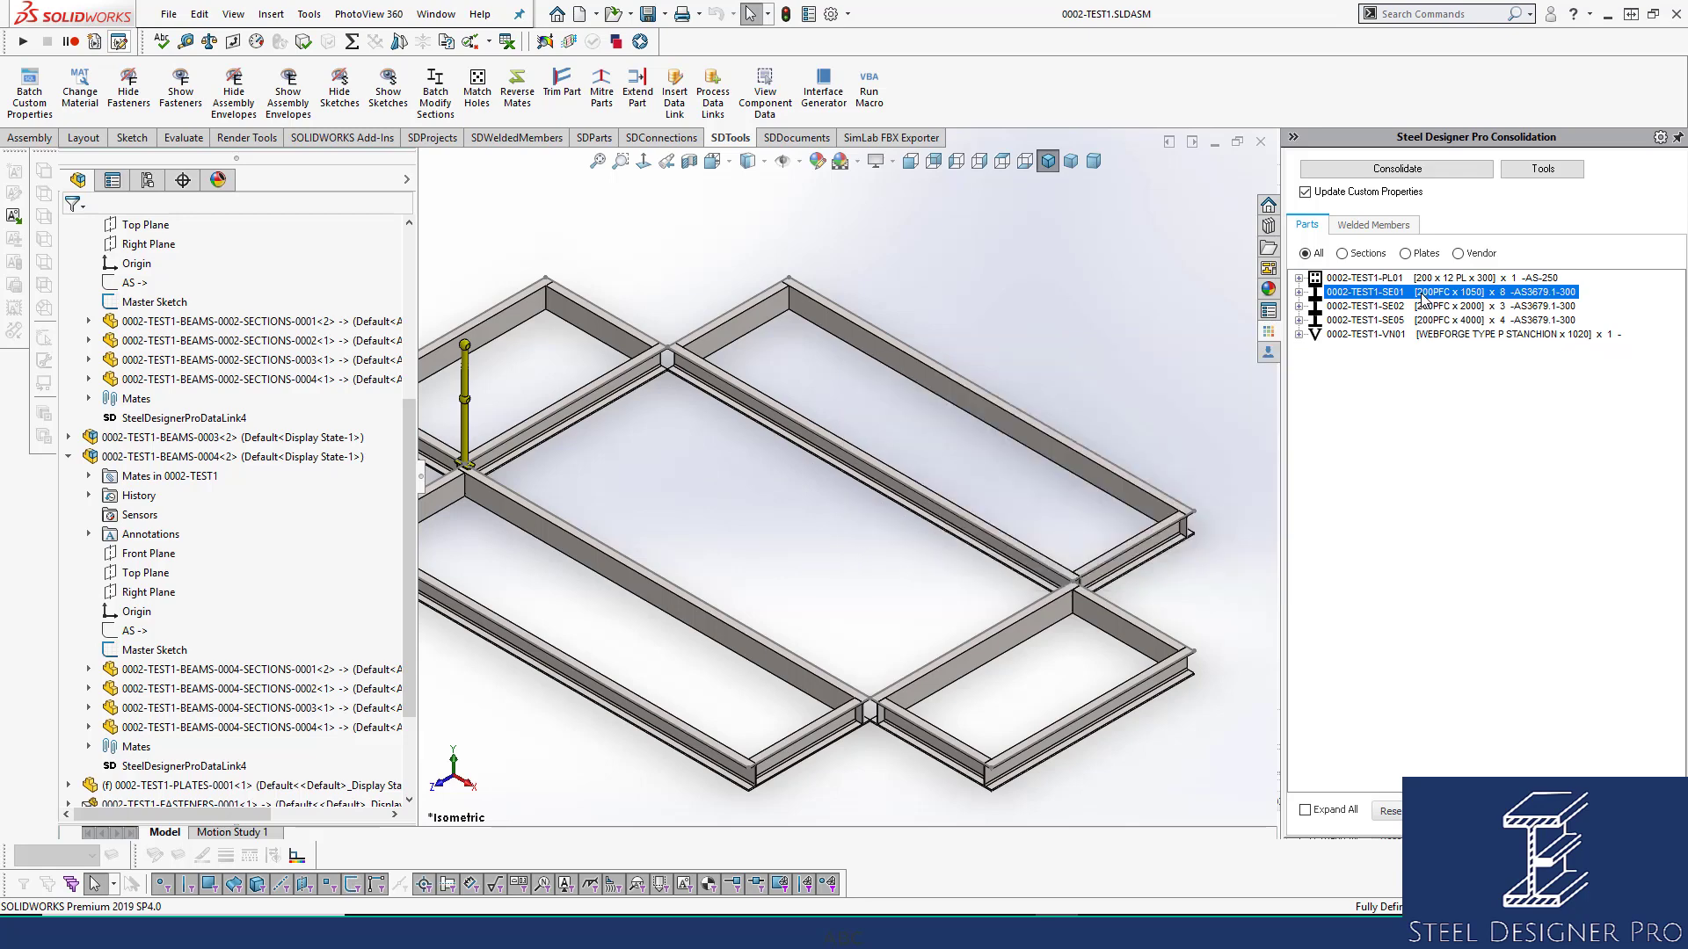
pyautogui.rightClick(1422, 299)
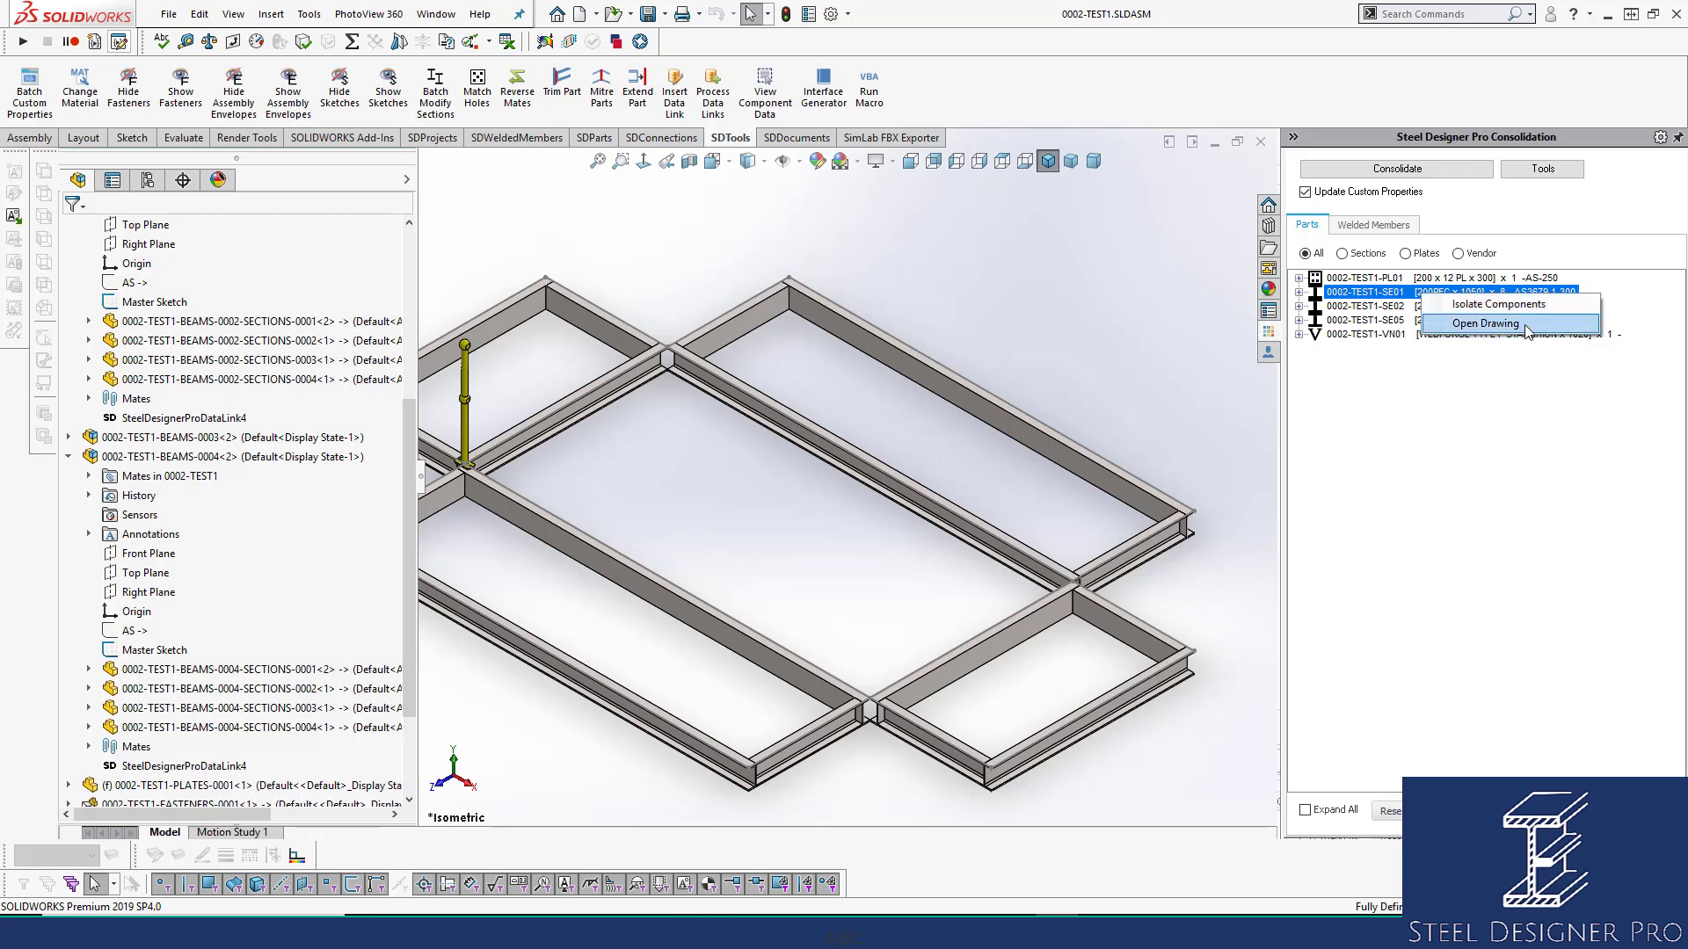
pyautogui.press('Escape')
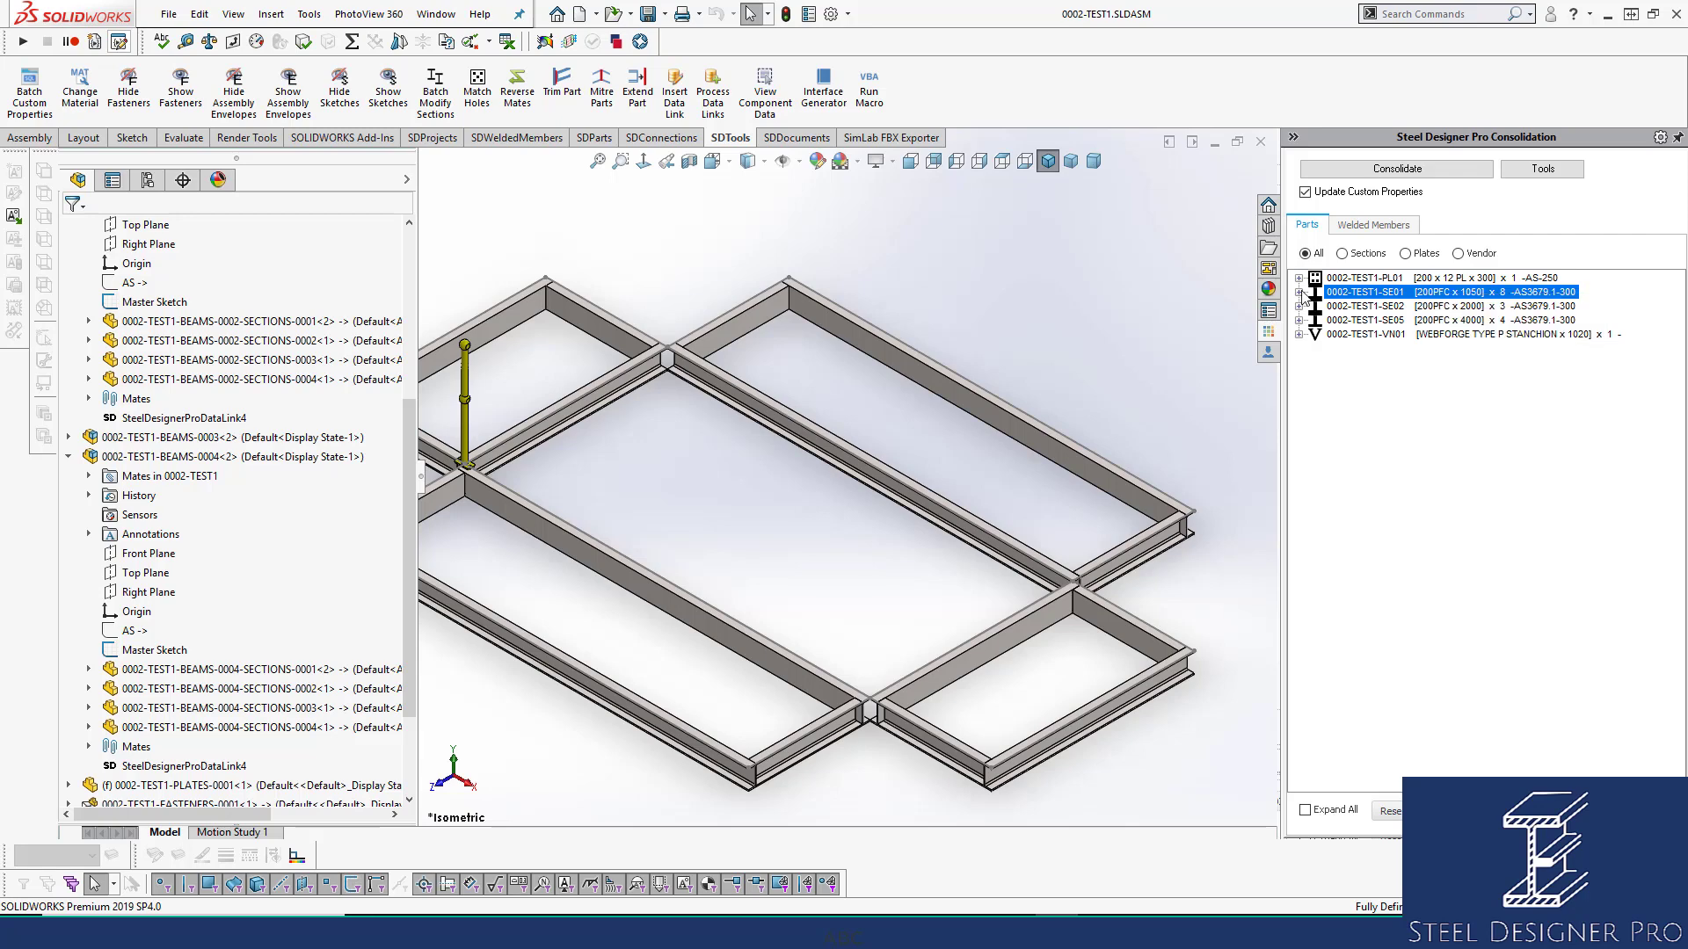
# Expand the SE01, SE02, SE05 and VN01 groups in the consolidation results and examine the green-marked parent part in each
pyautogui.click(1299, 292)
pyautogui.click(1336, 310)
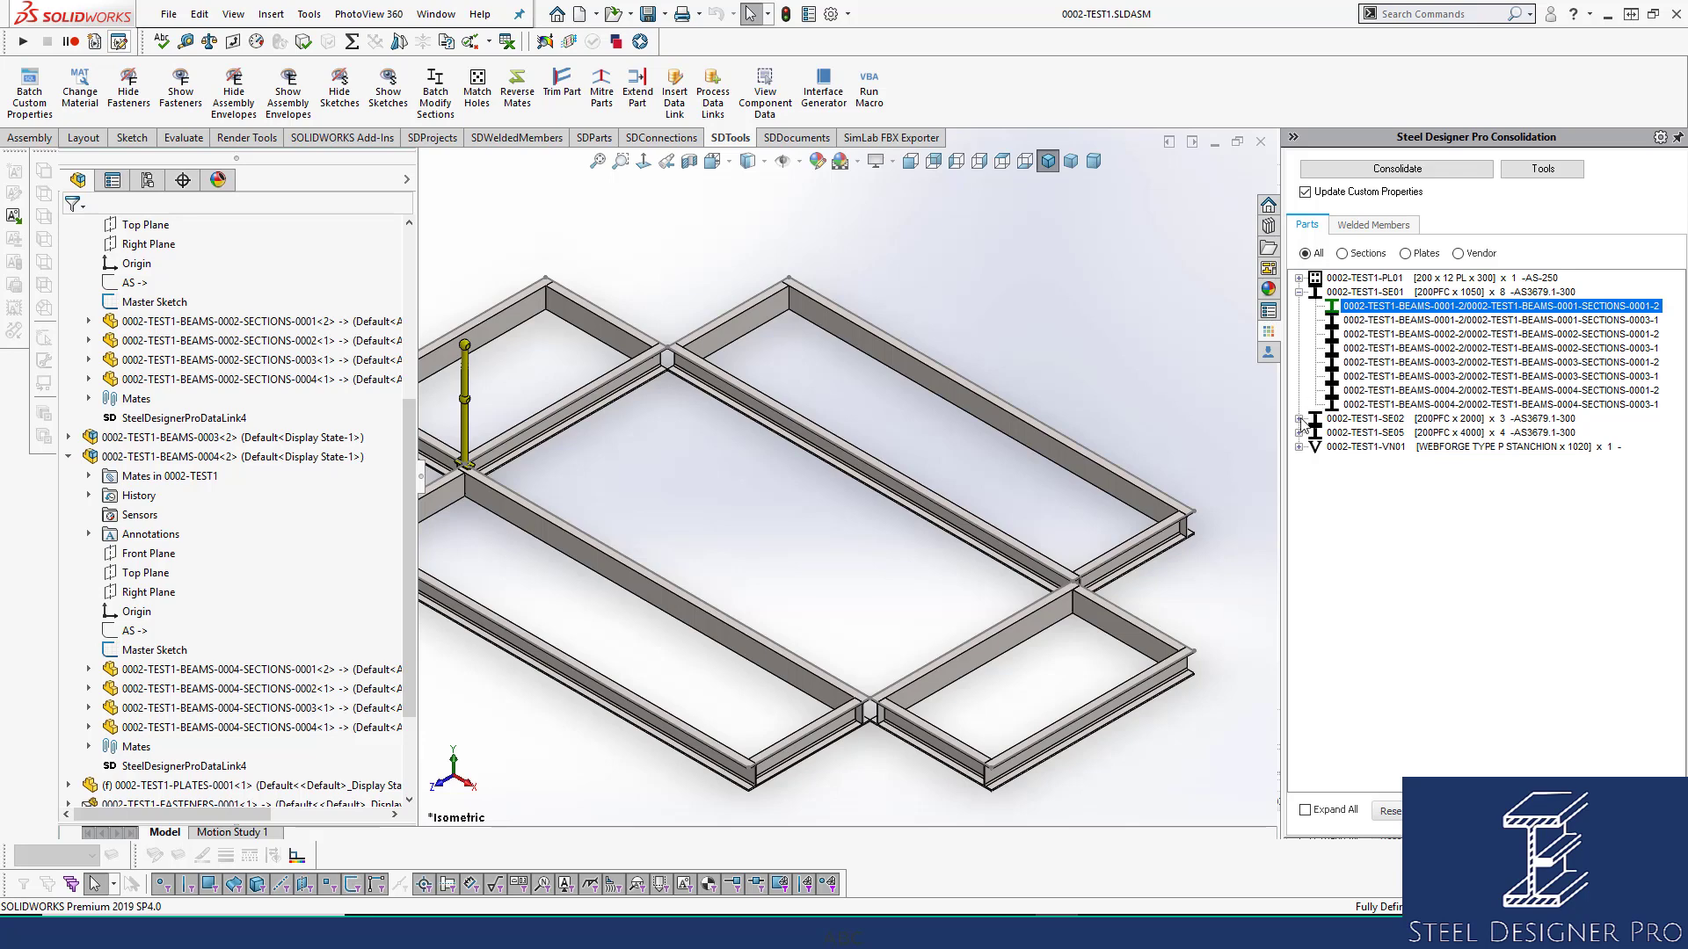
pyautogui.click(1301, 419)
pyautogui.click(1299, 488)
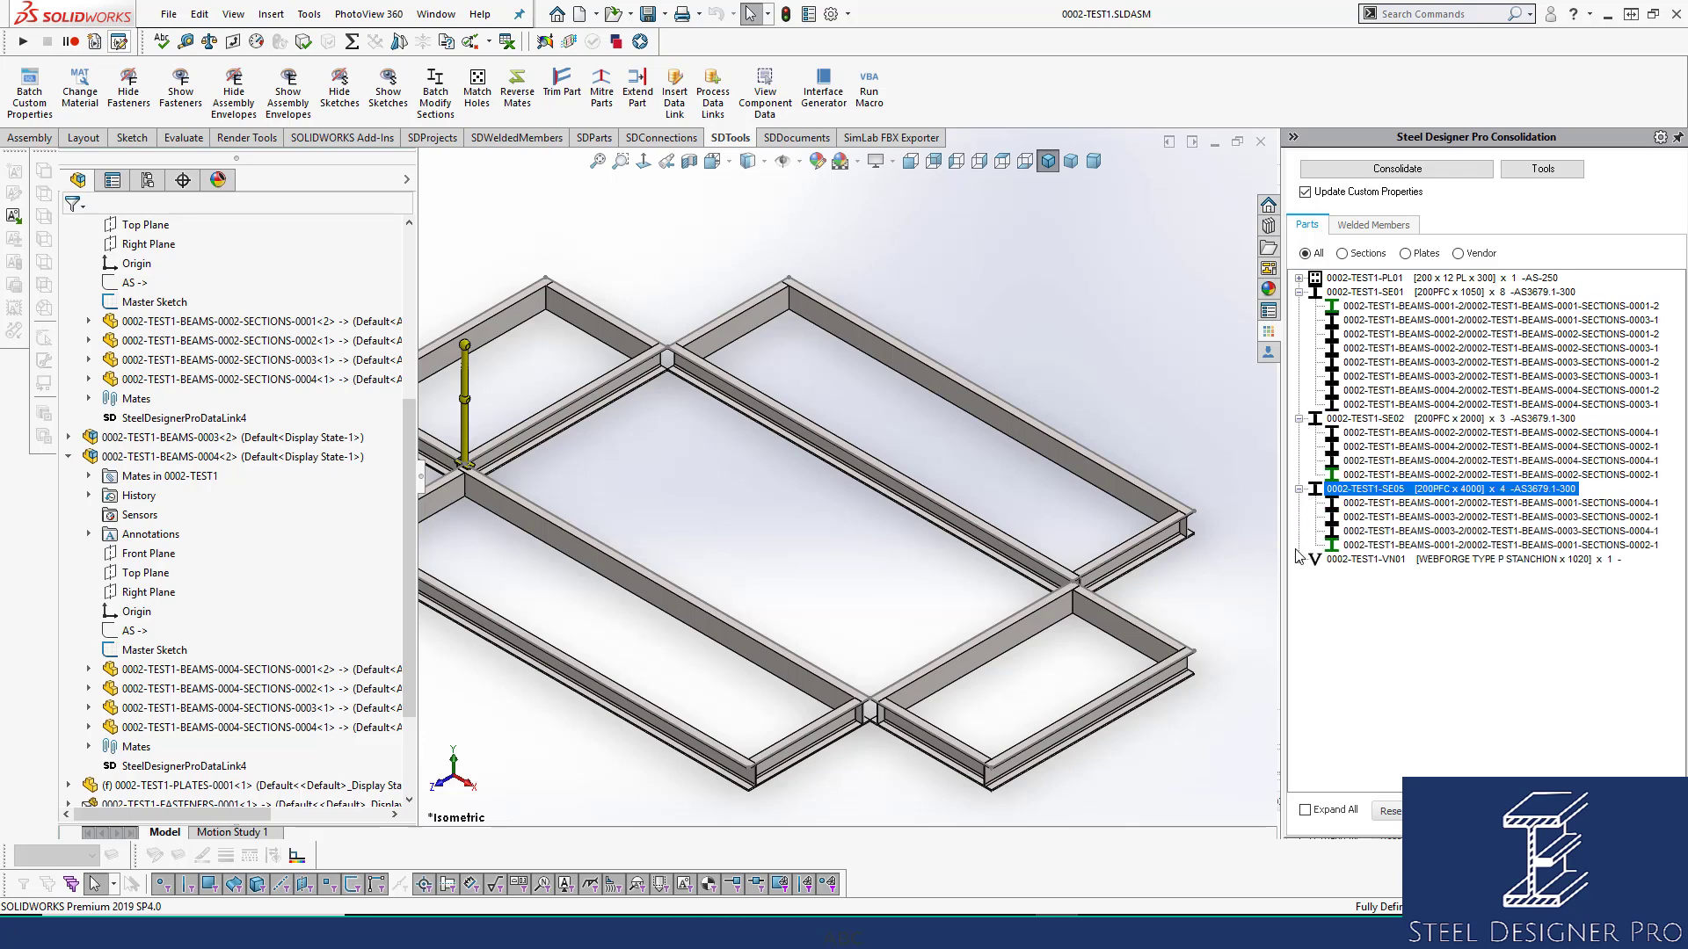
pyautogui.click(1299, 559)
pyautogui.click(1407, 576)
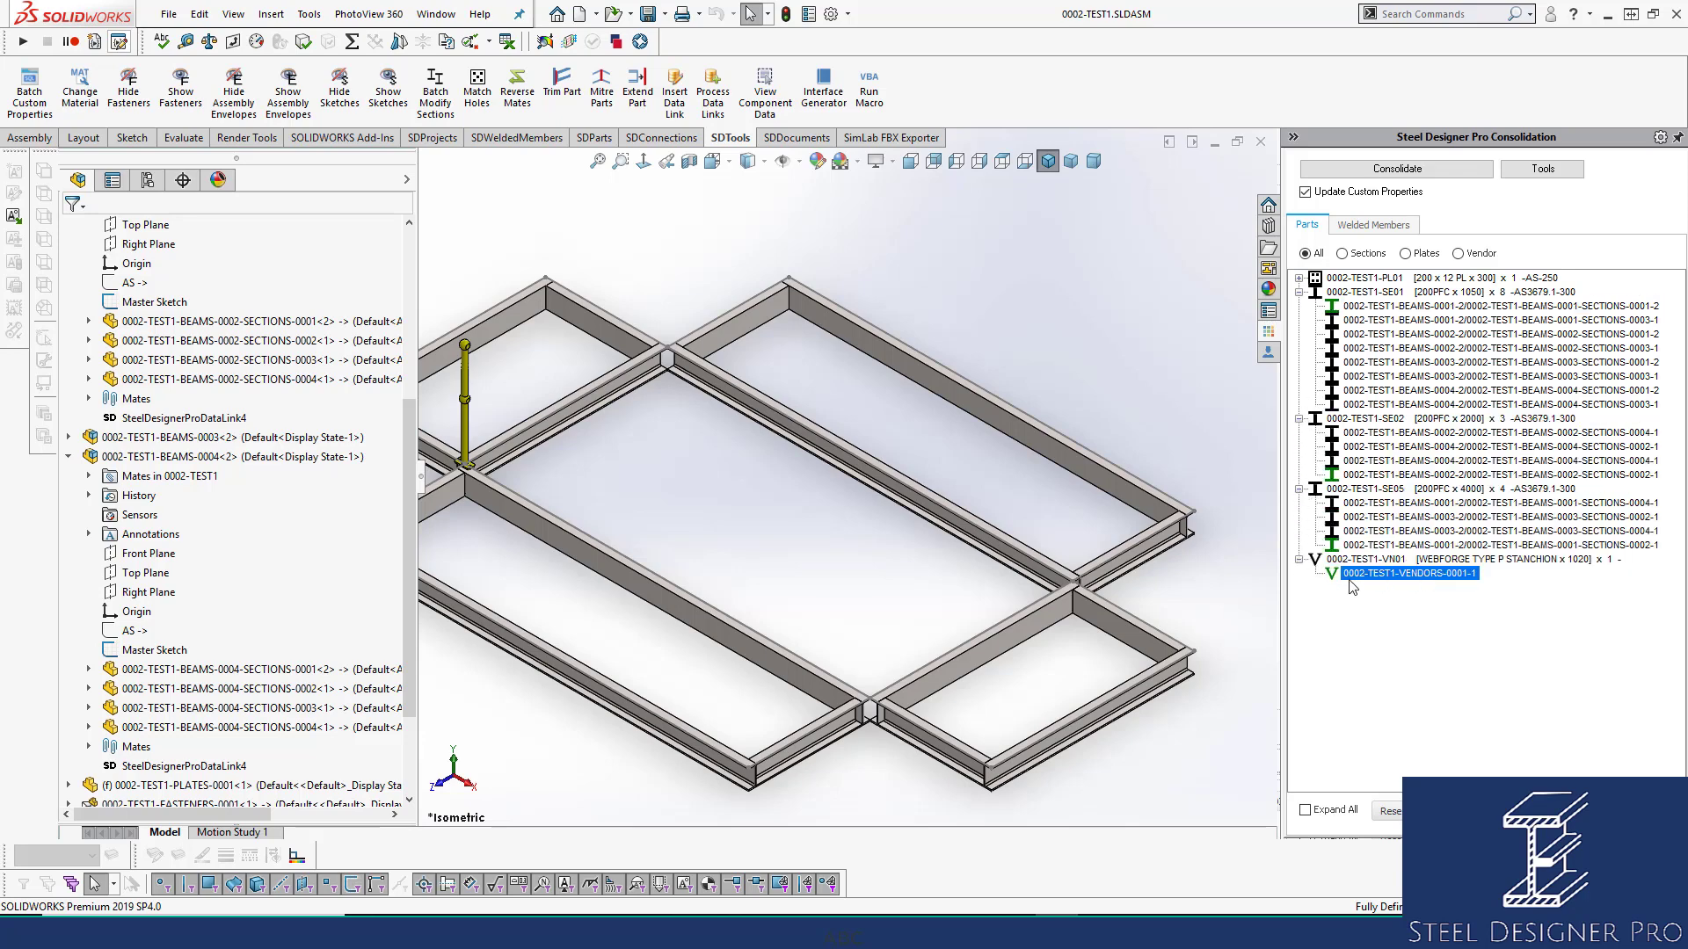
pyautogui.click(1368, 546)
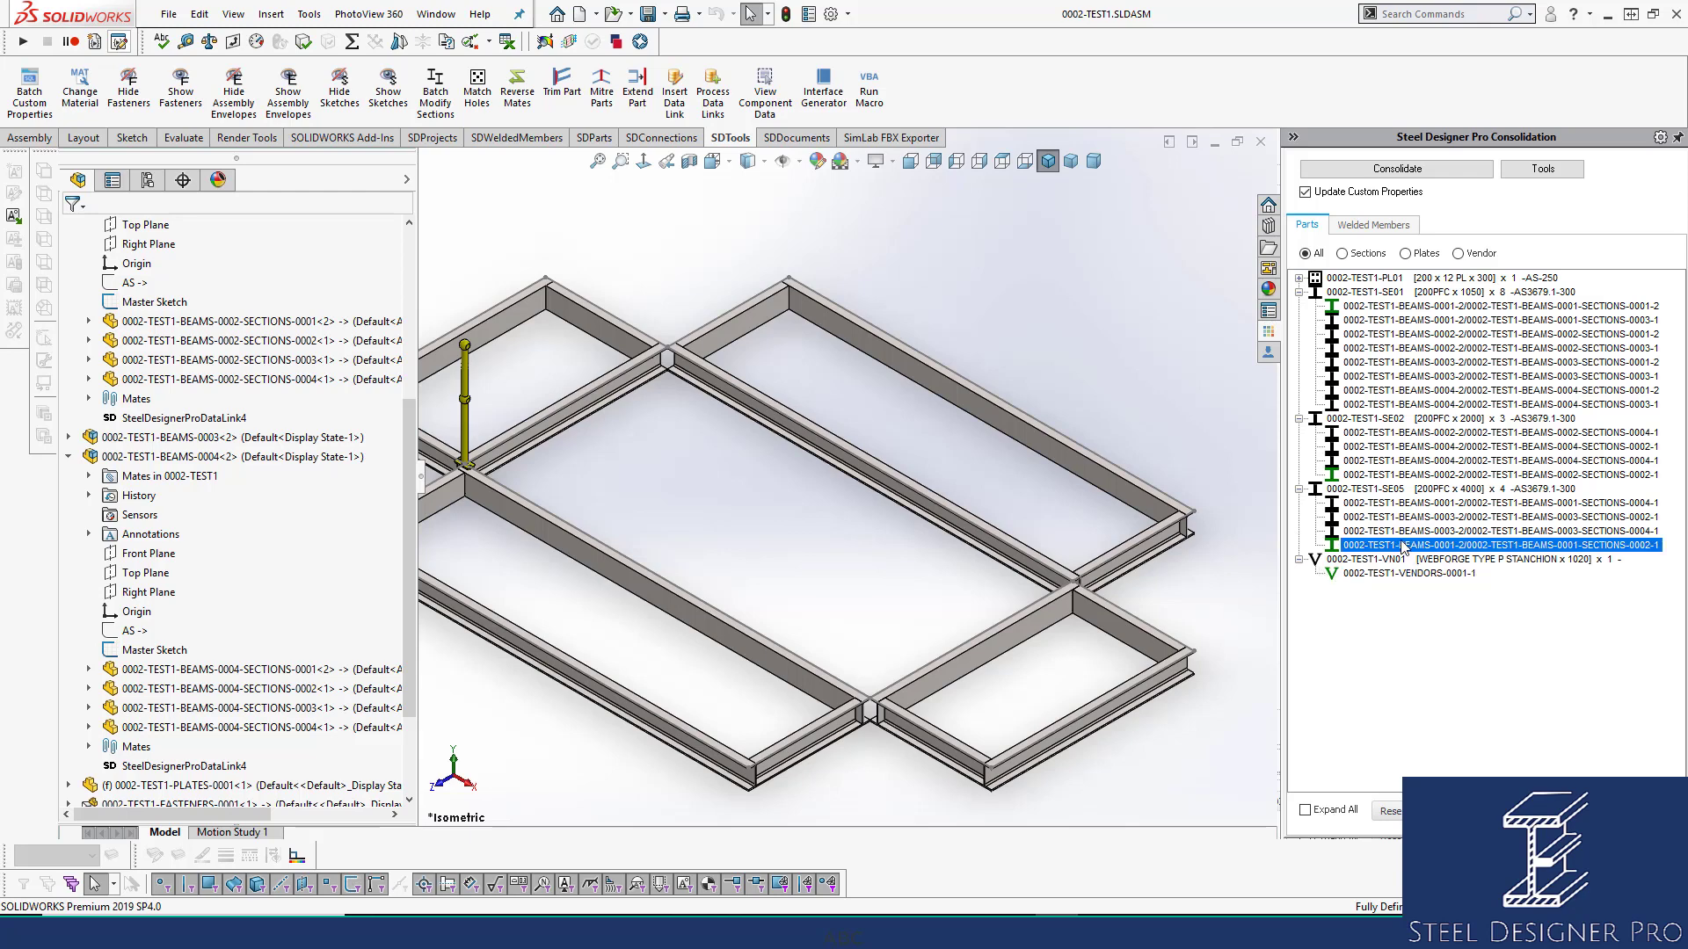
pyautogui.click(1378, 476)
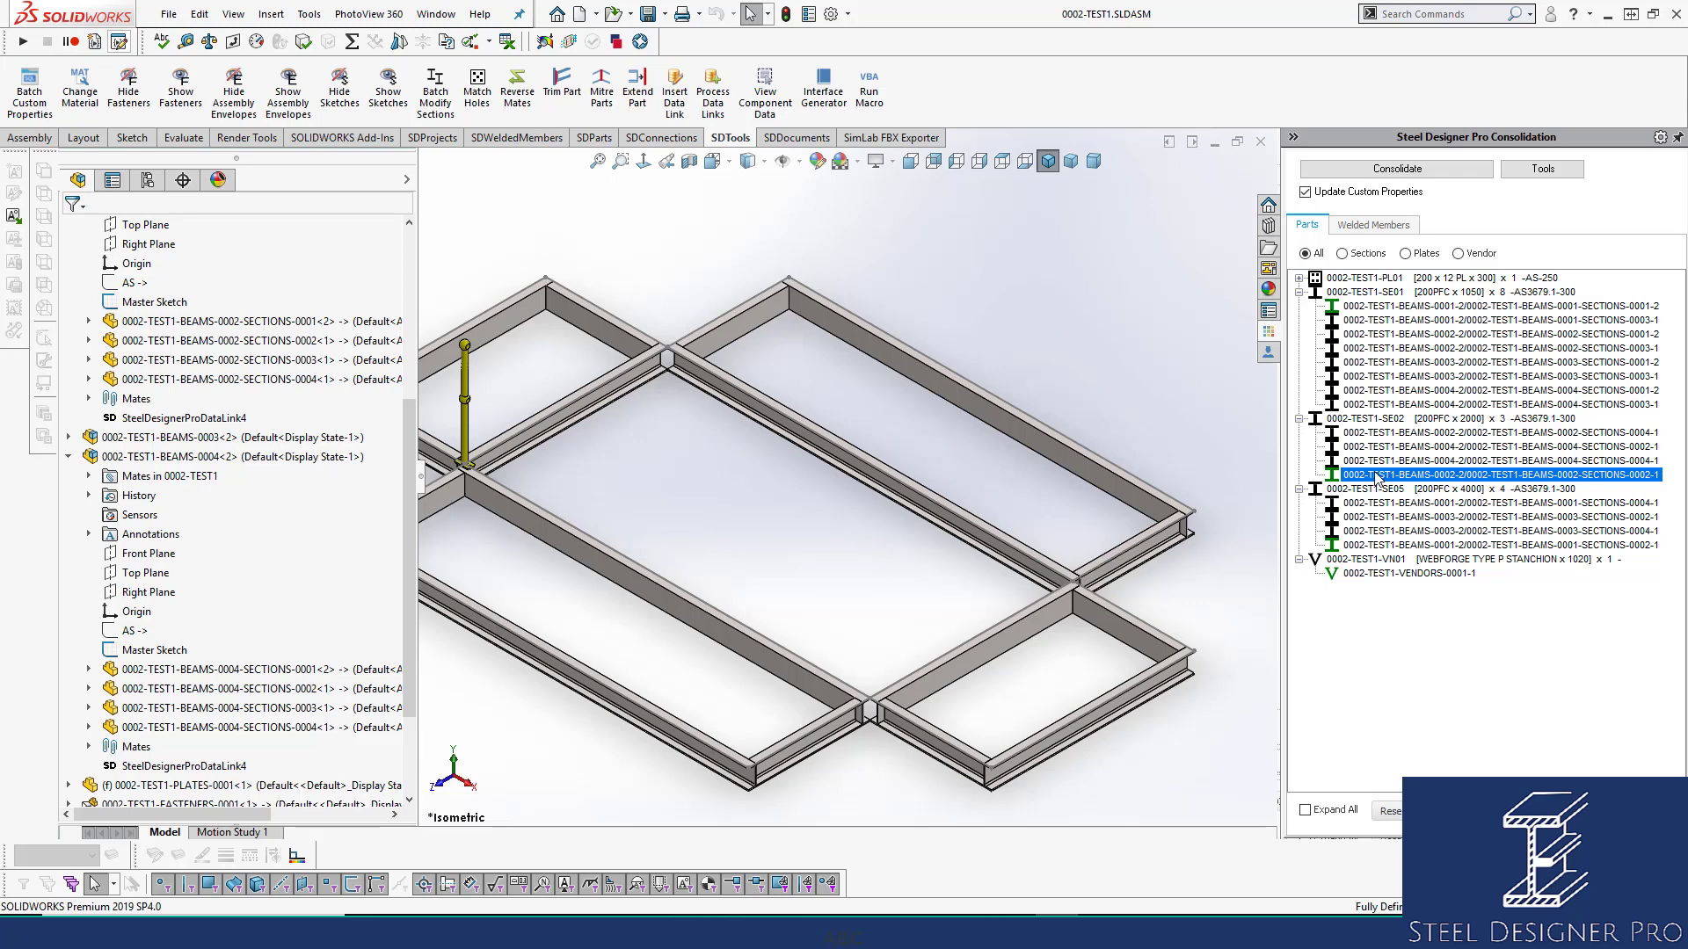
# Select the BEAMS-0004-SECTIONS-0001 channel in the model and check its option for opening the associated drawing
pyautogui.click(599, 327)
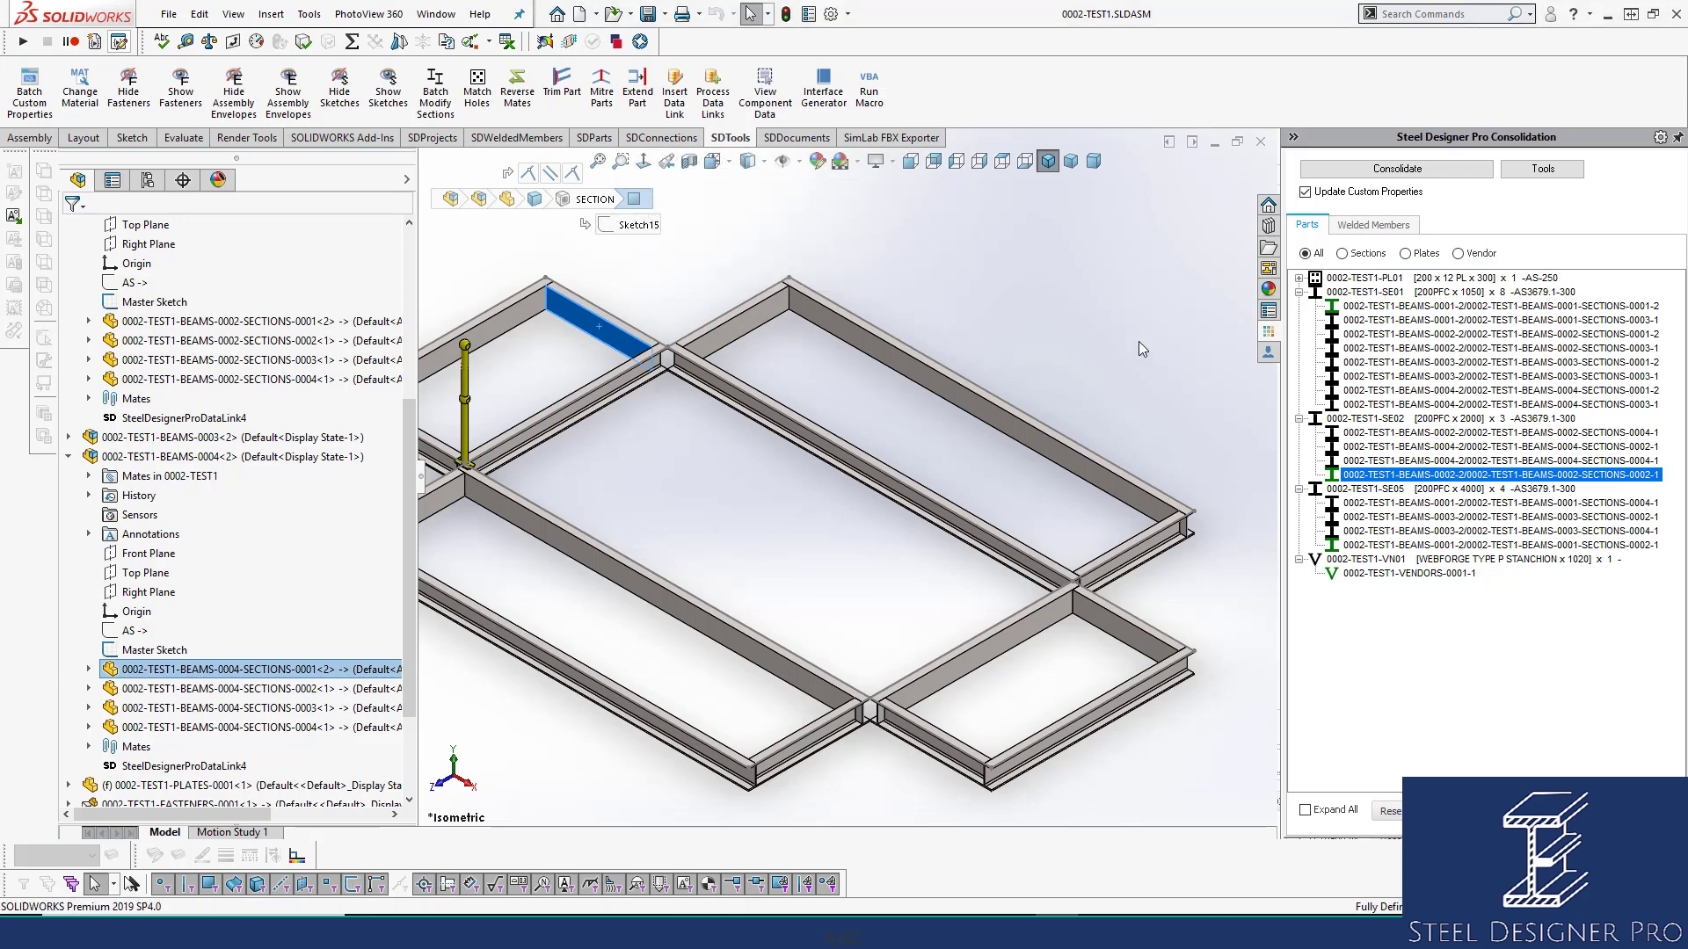
pyautogui.click(624, 341)
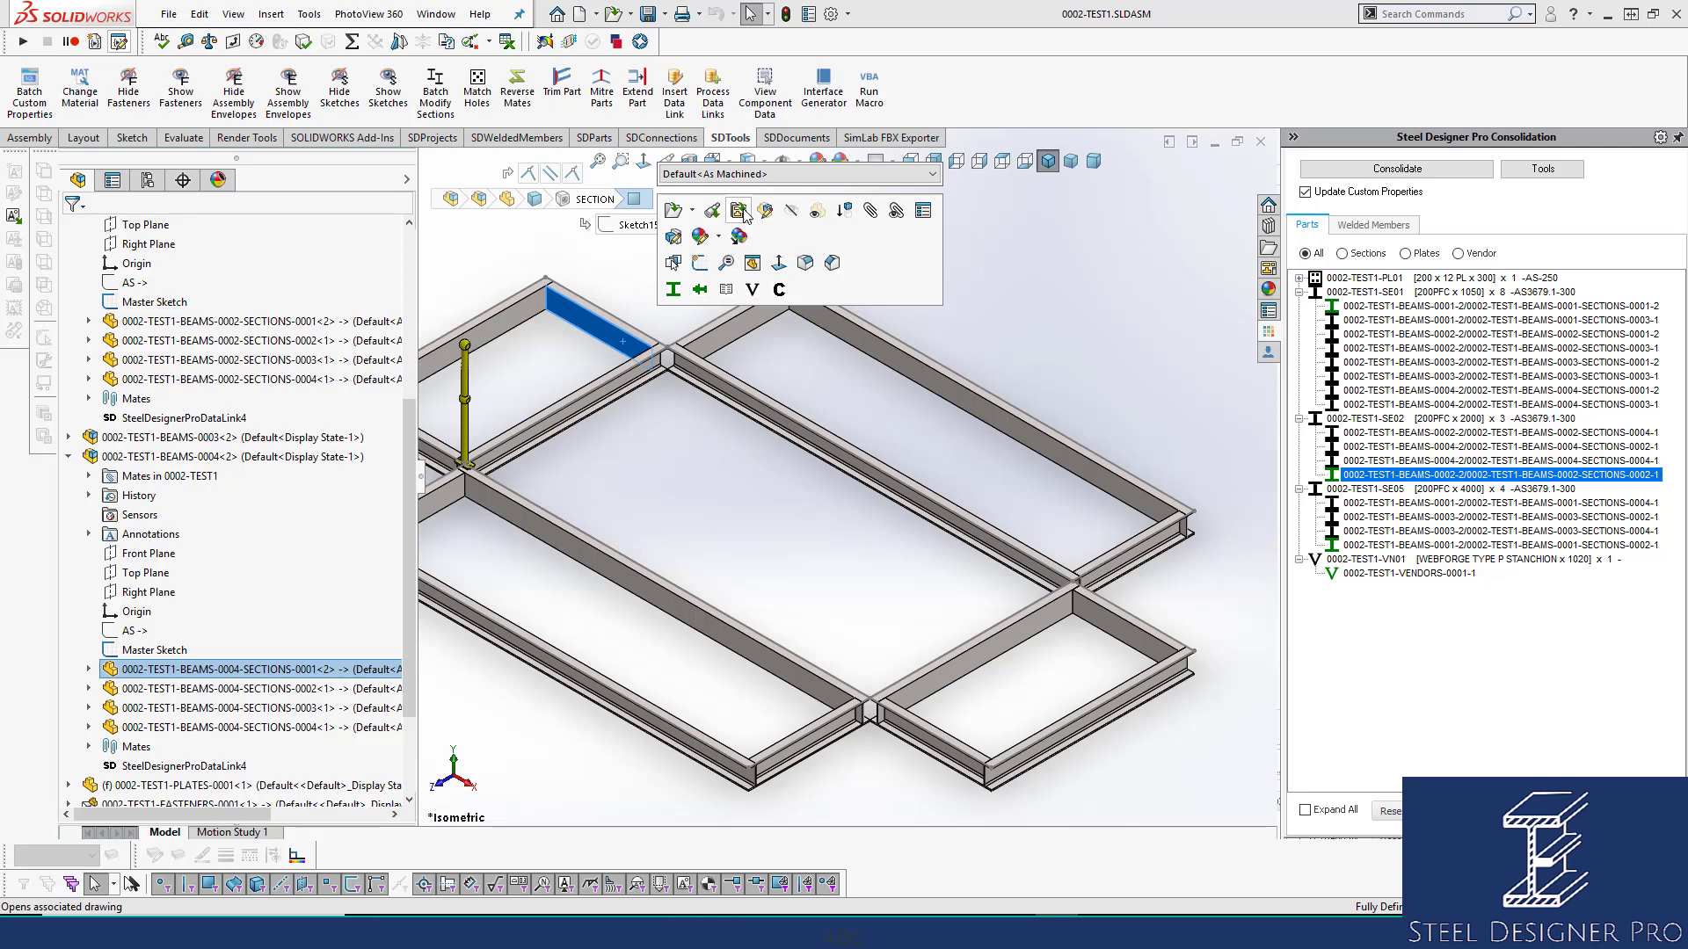
pyautogui.click(1178, 313)
# Compare the 0002-TEST1-SE02 group and its drawing option with its parent part BEAMS-0002-SECTIONS-0002
pyautogui.moveTo(1487, 482)
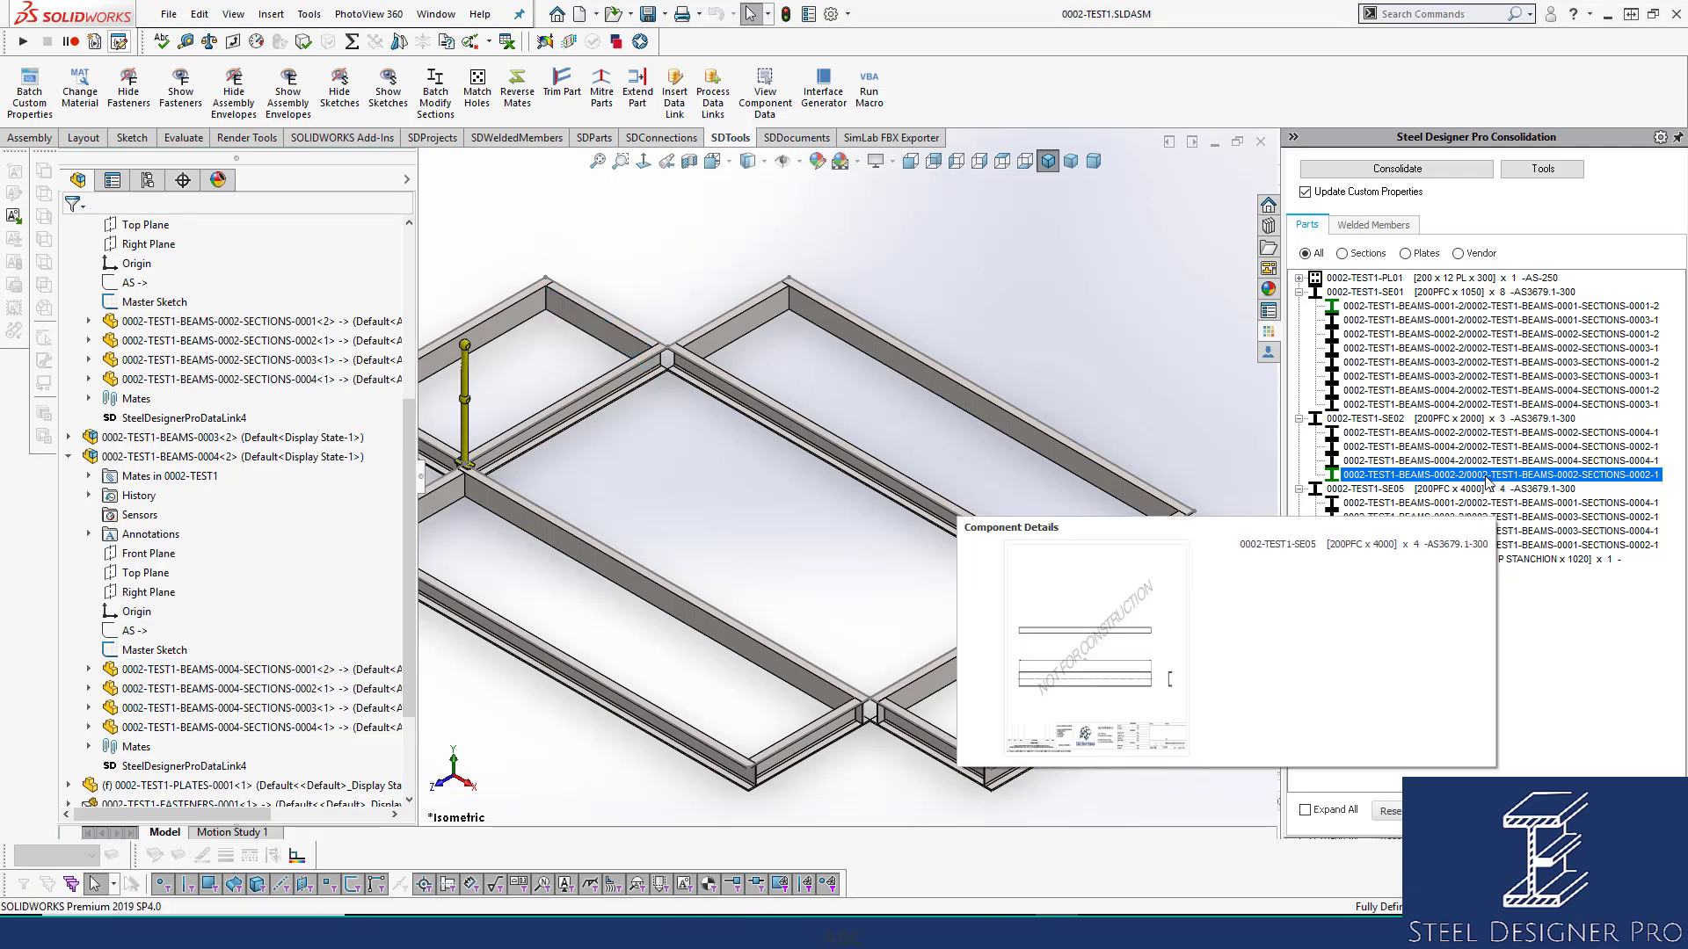
pyautogui.click(1482, 420)
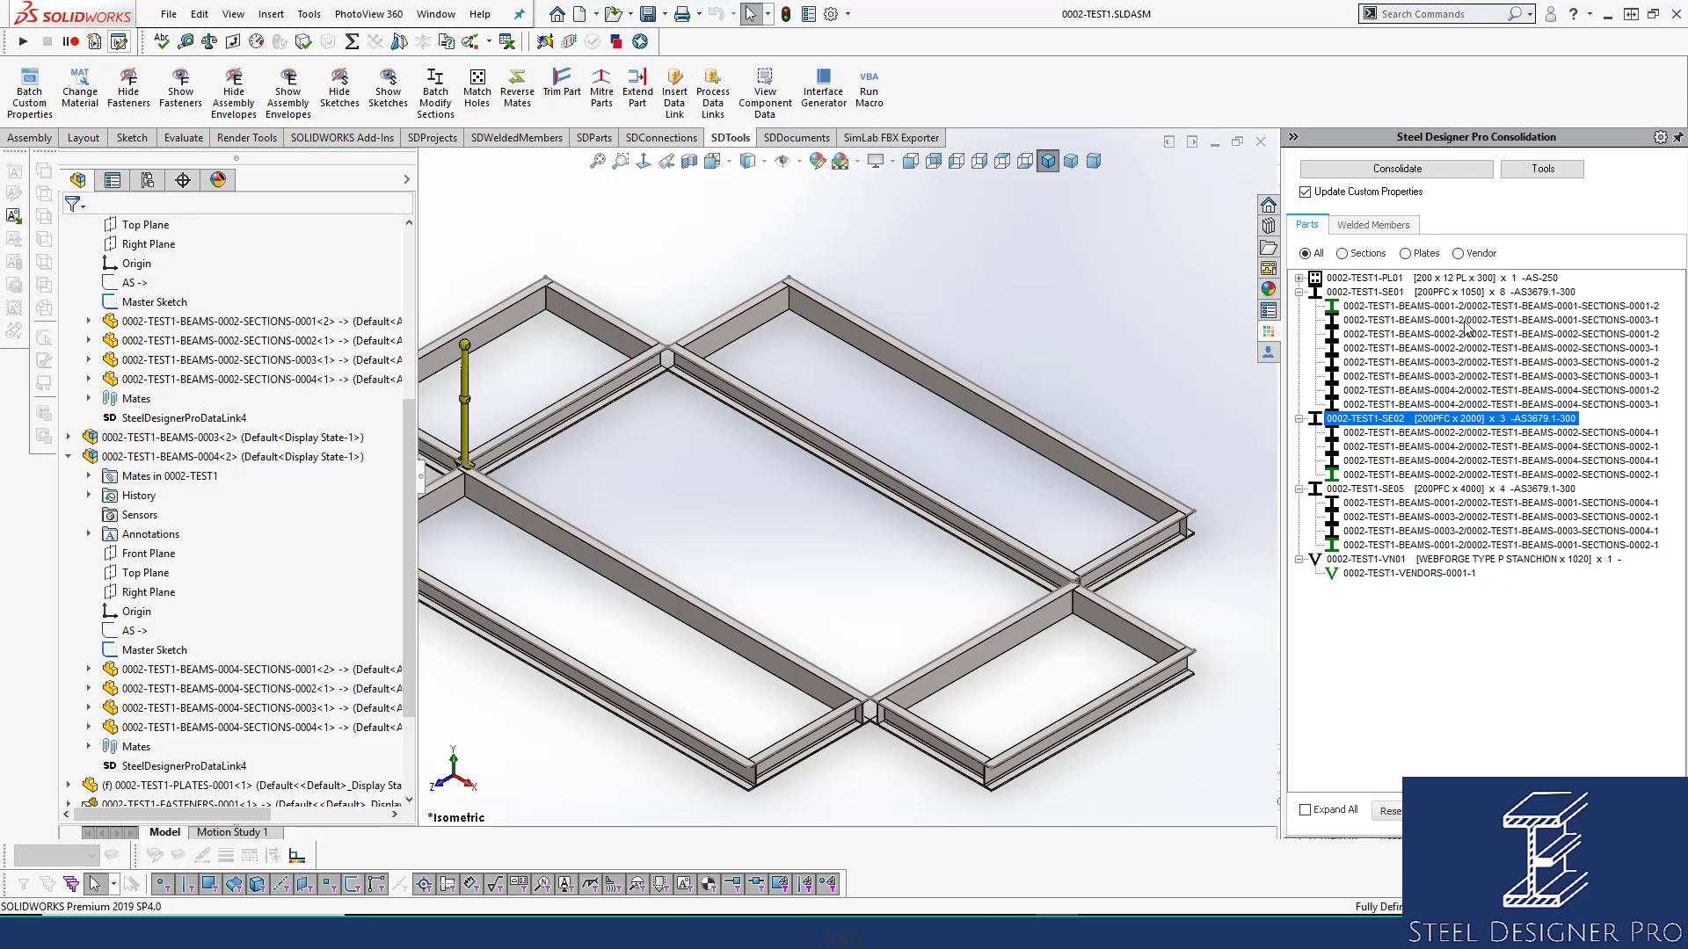
pyautogui.rightClick(1452, 422)
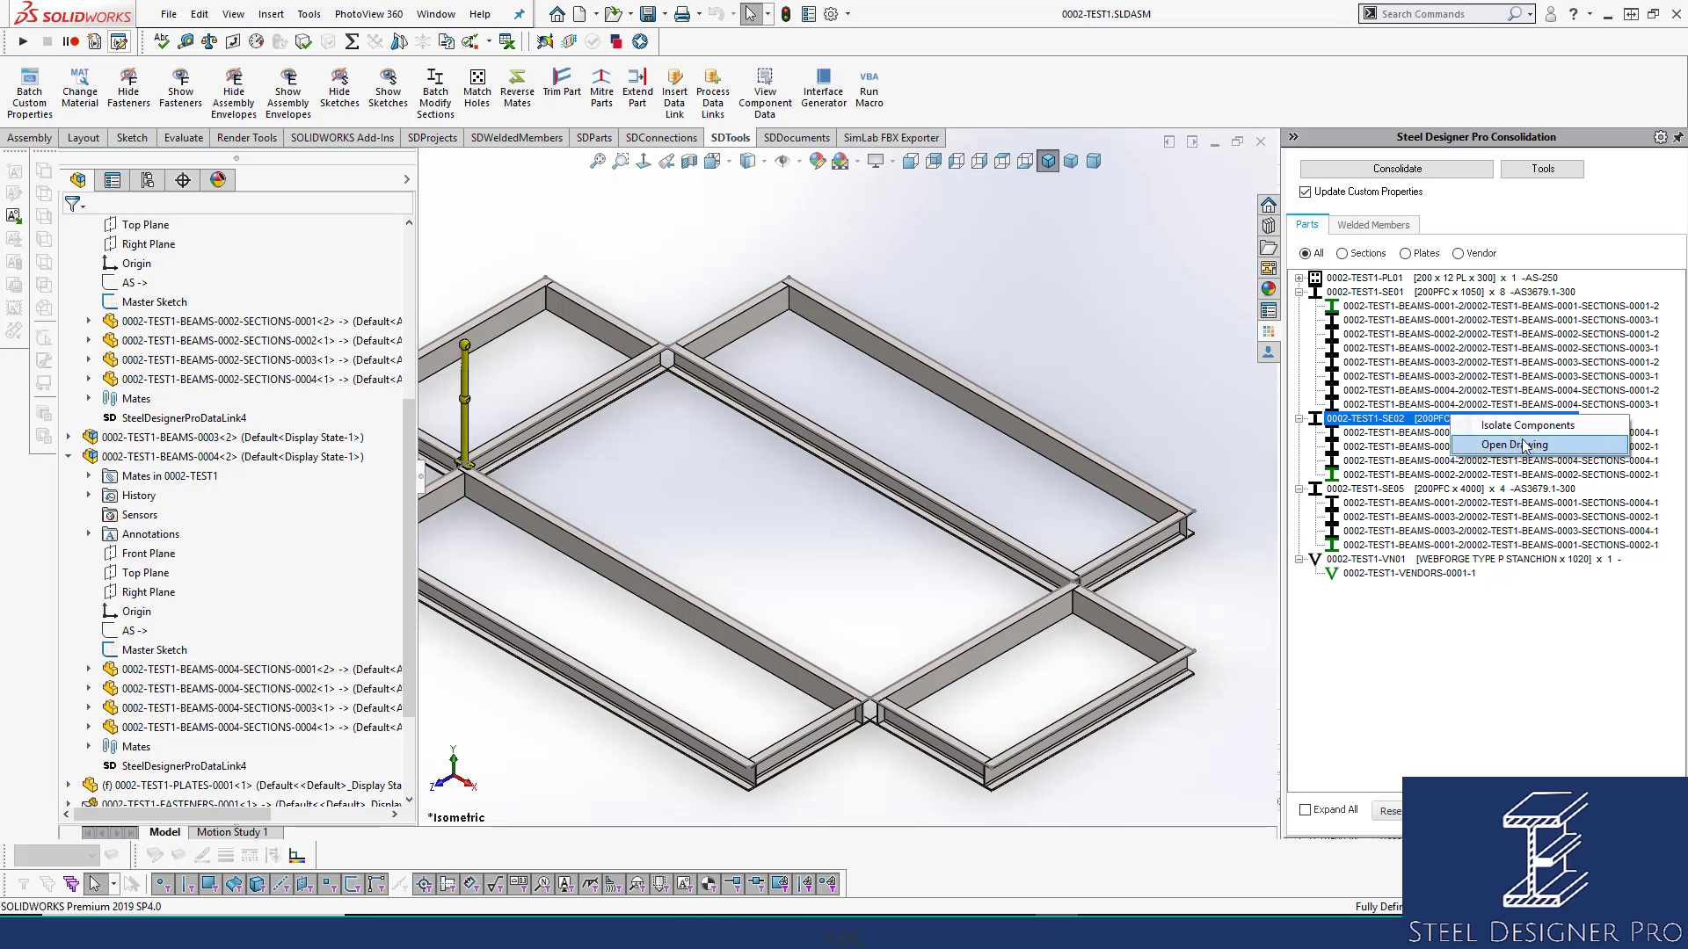
pyautogui.click(1418, 475)
pyautogui.click(1404, 420)
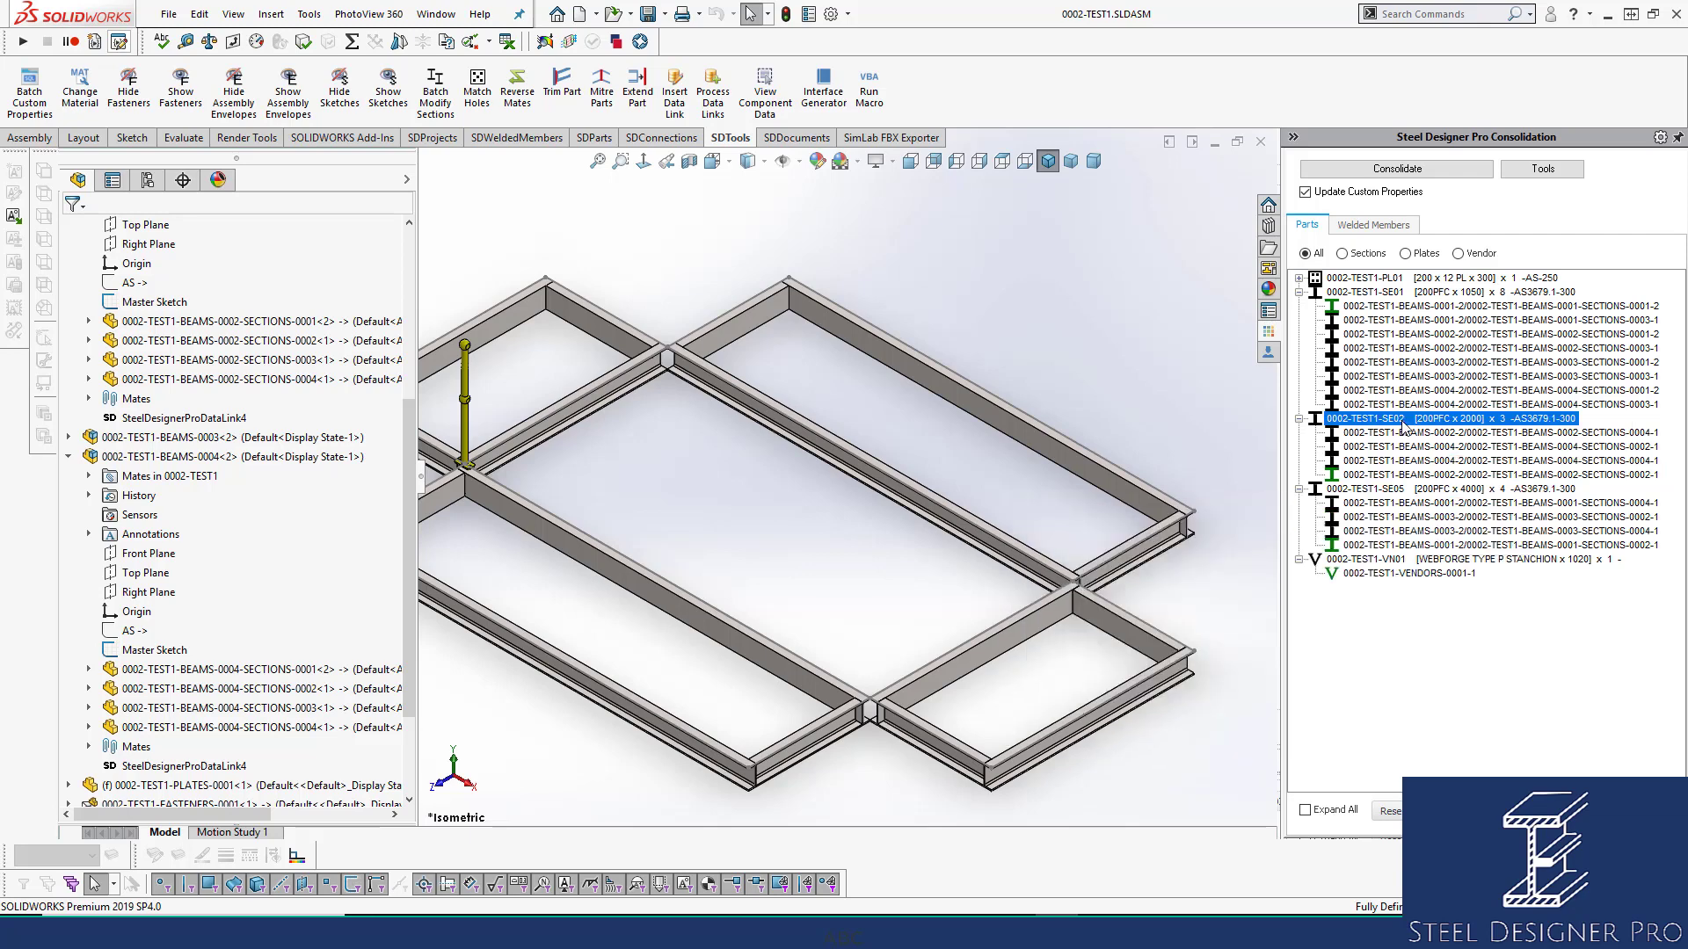
pyautogui.click(1409, 475)
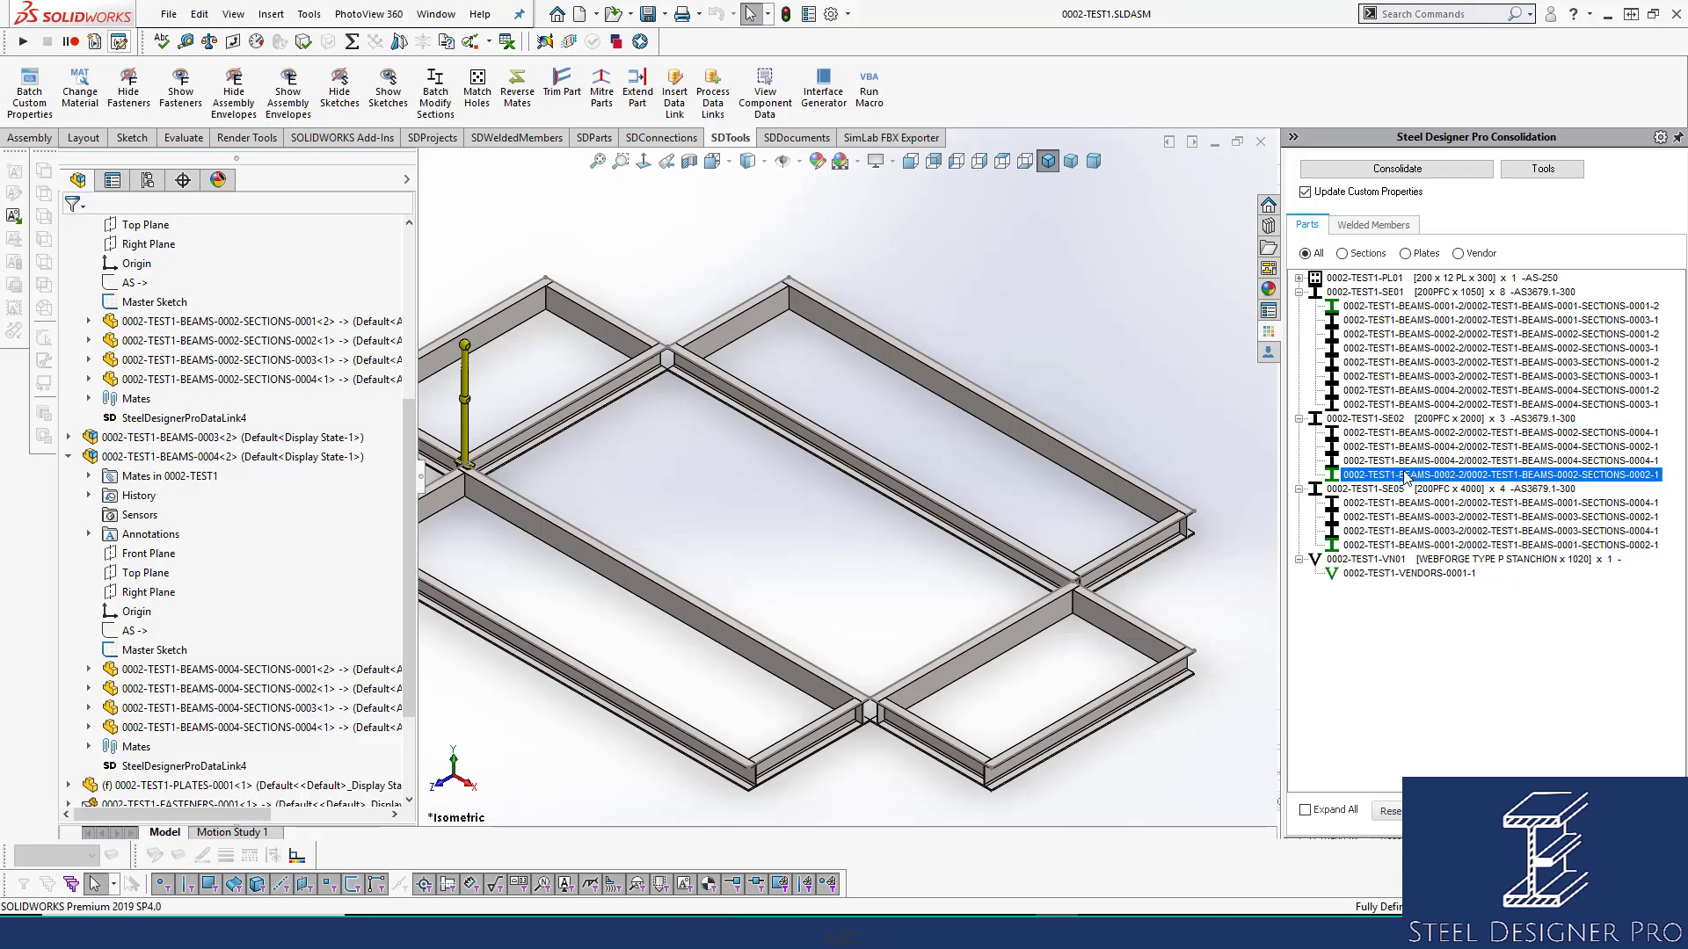
pyautogui.click(1411, 420)
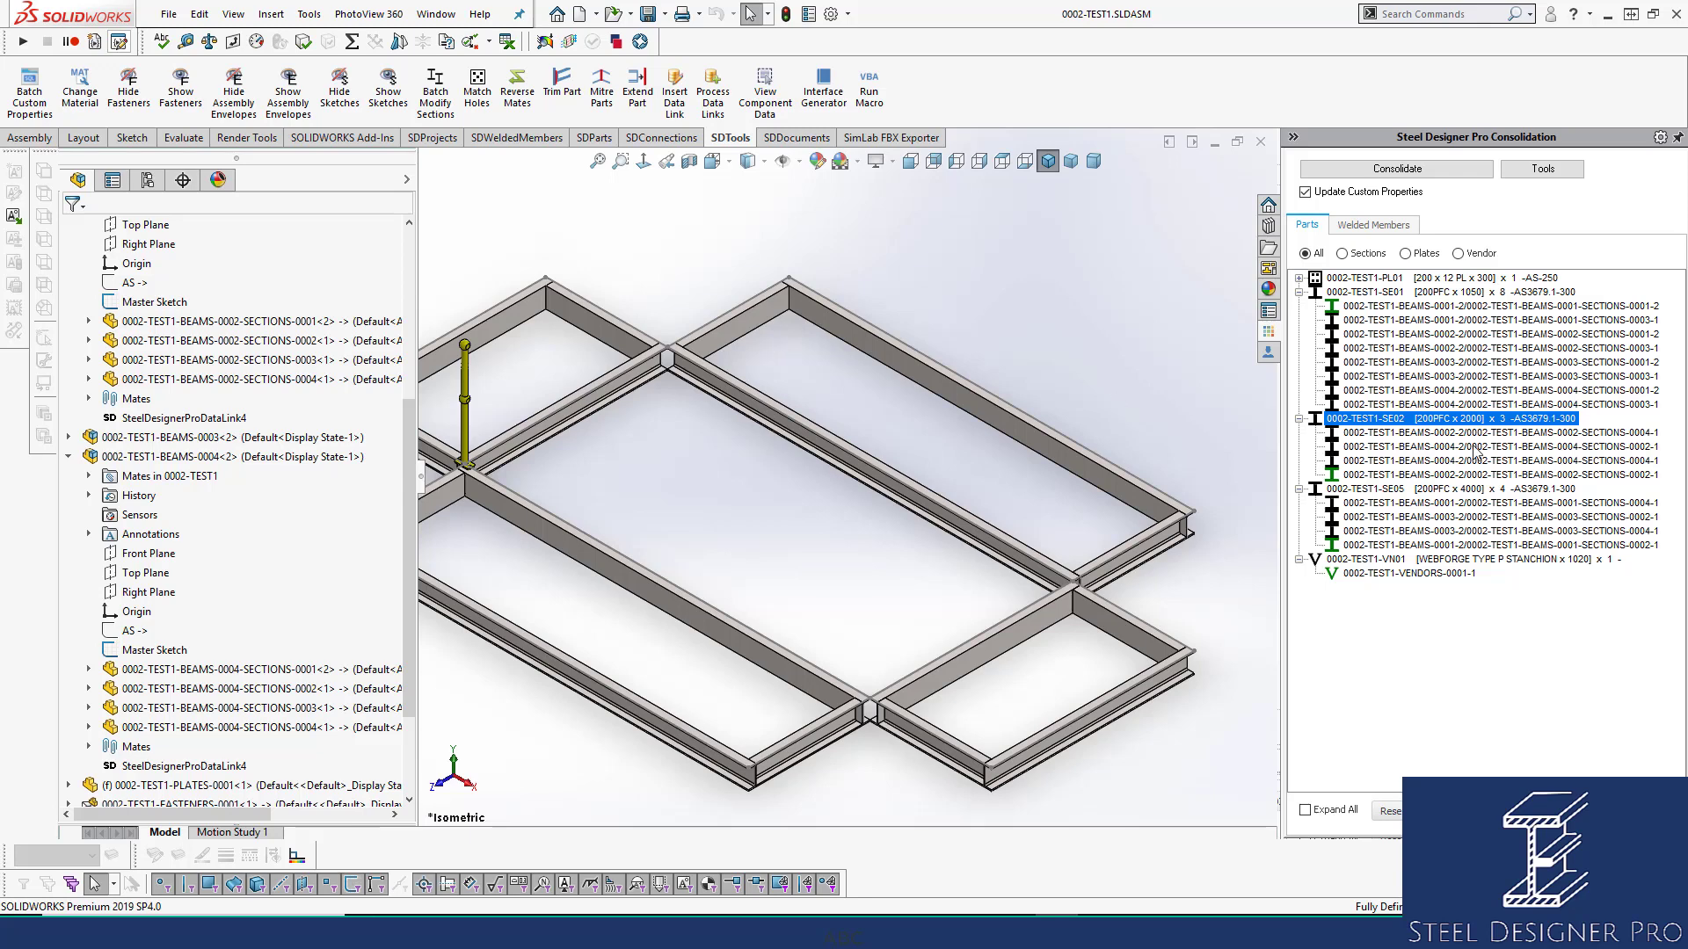
# Examine each member of the 0002-TEST1-SE02 group against the group's green-marked parent part
pyautogui.moveTo(1491, 417)
pyautogui.click(1403, 435)
pyautogui.click(1388, 447)
pyautogui.click(1375, 460)
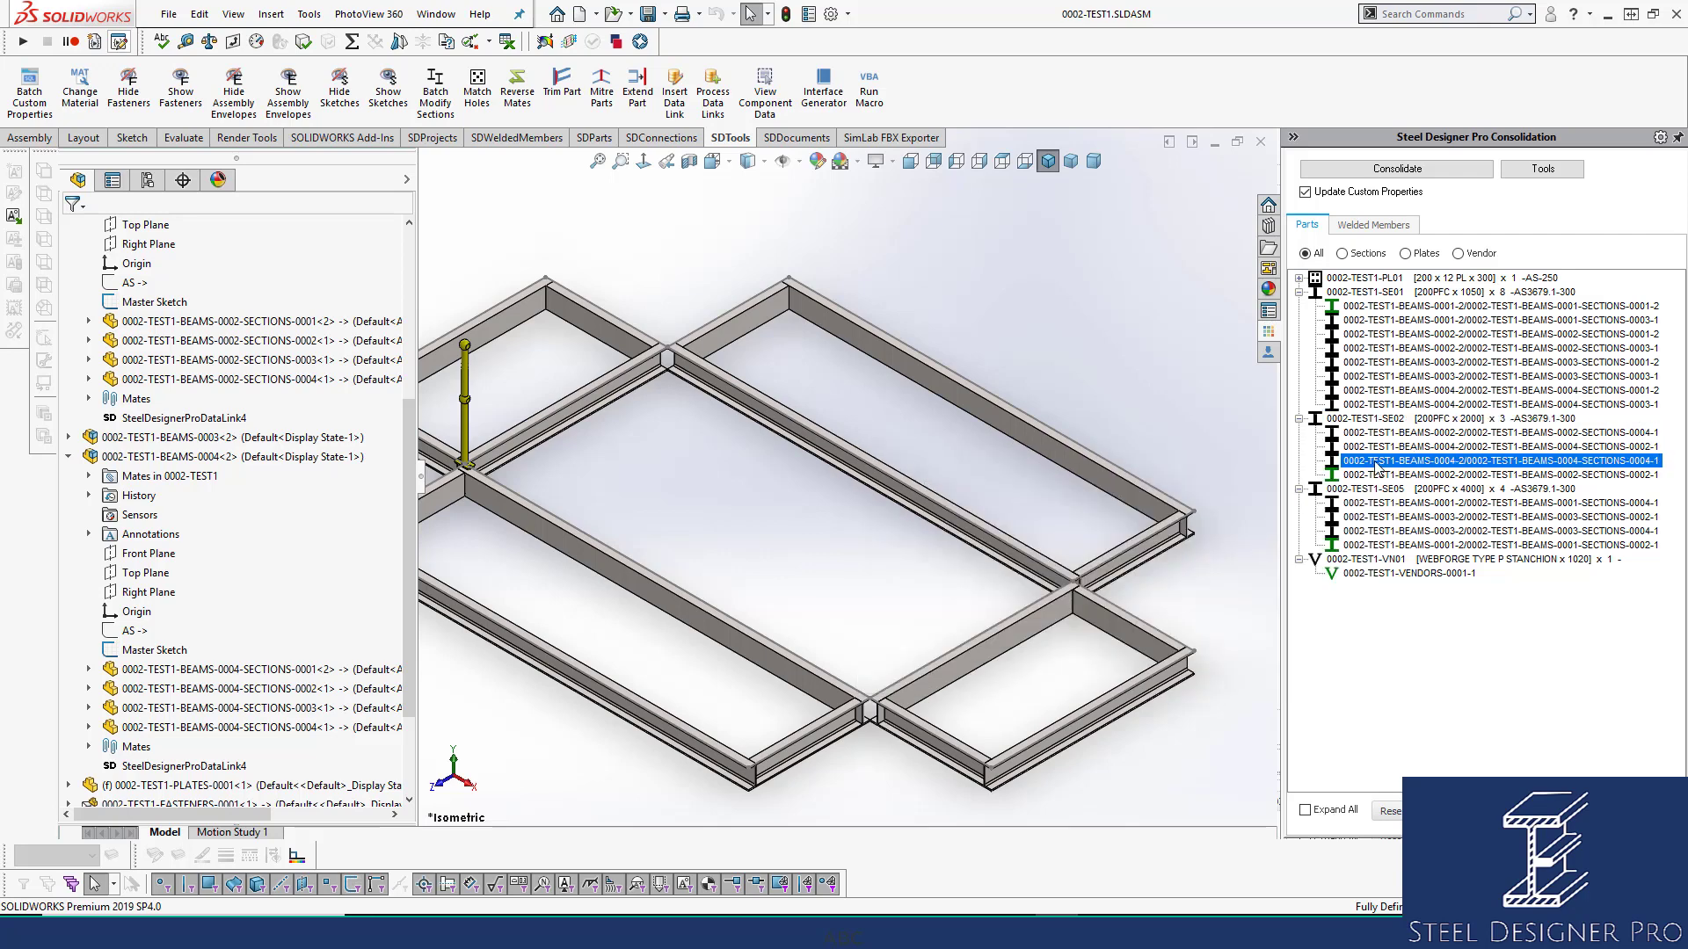
pyautogui.click(1364, 473)
pyautogui.click(1368, 458)
pyautogui.click(1374, 446)
pyautogui.click(1375, 434)
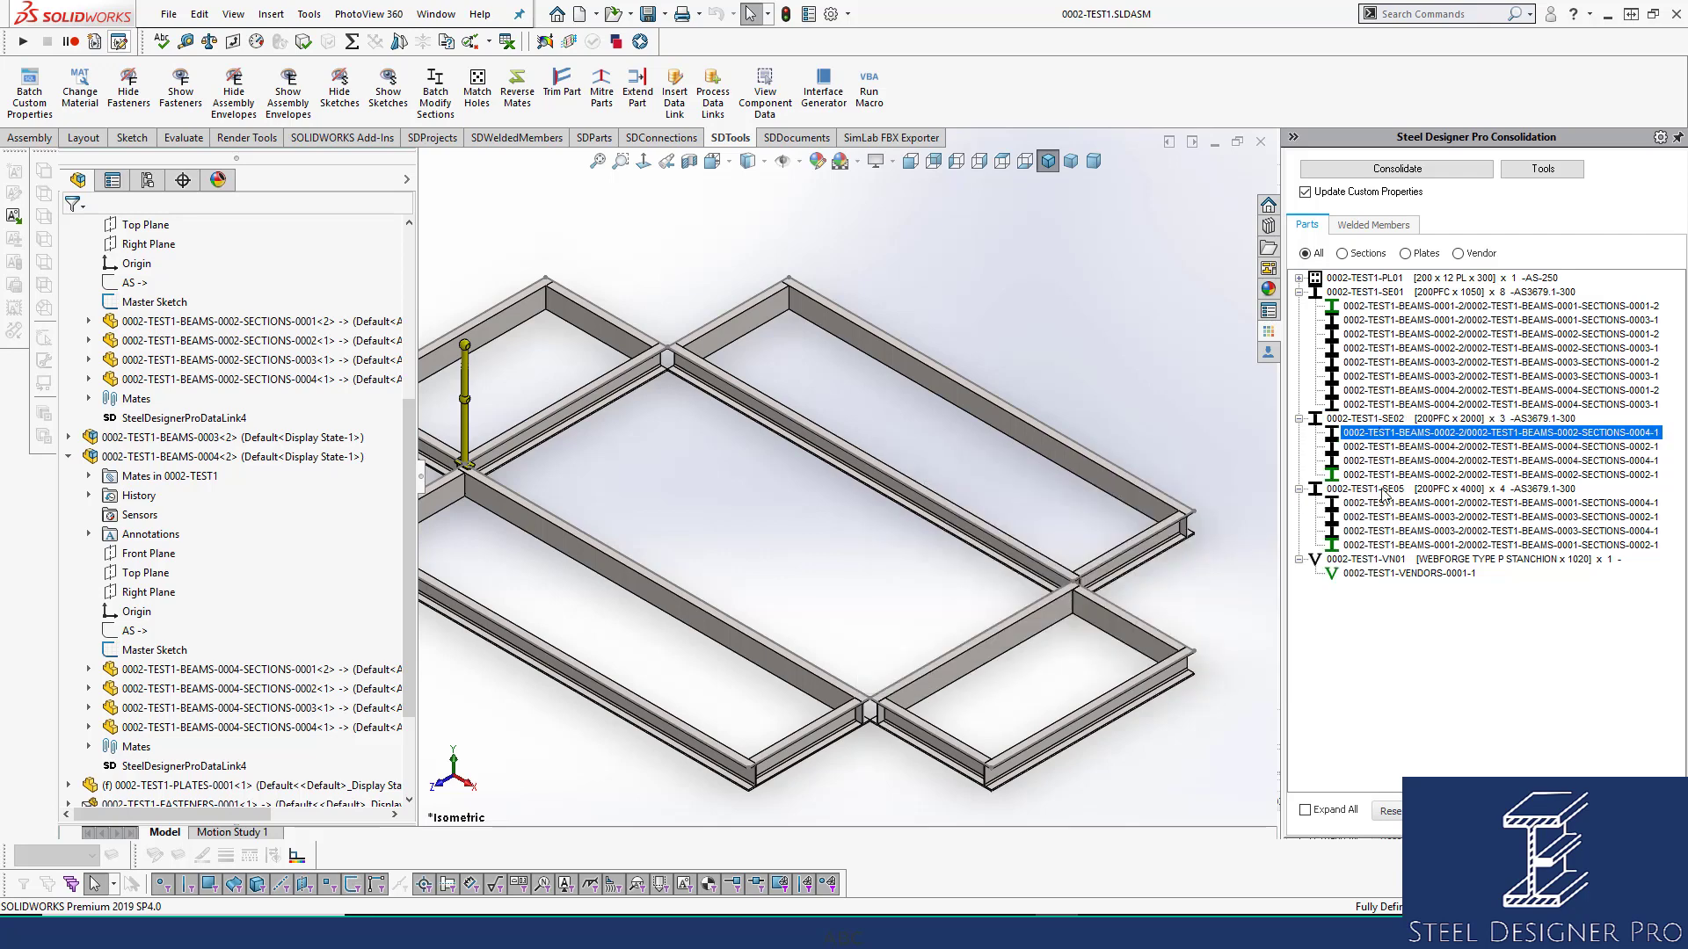
pyautogui.click(1373, 475)
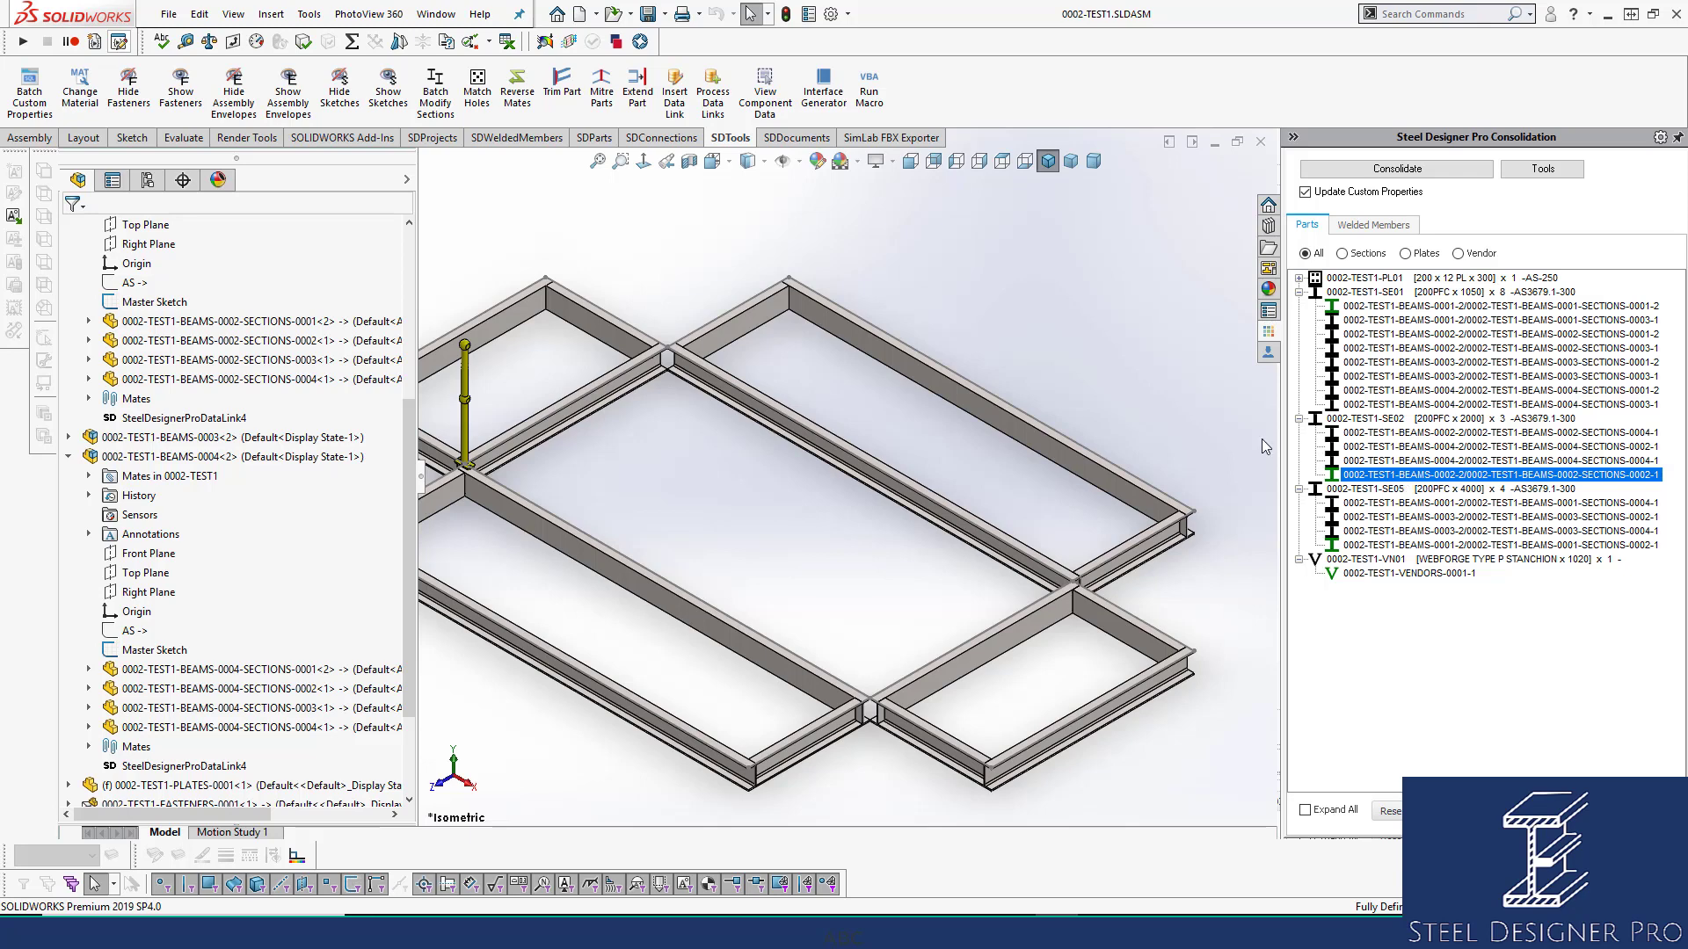
# Compare the associated-drawing option of the BEAMS-0004-SECTIONS-0001 channel with the Open Drawing option of the 0002-TEST1-SE02 group
pyautogui.click(585, 315)
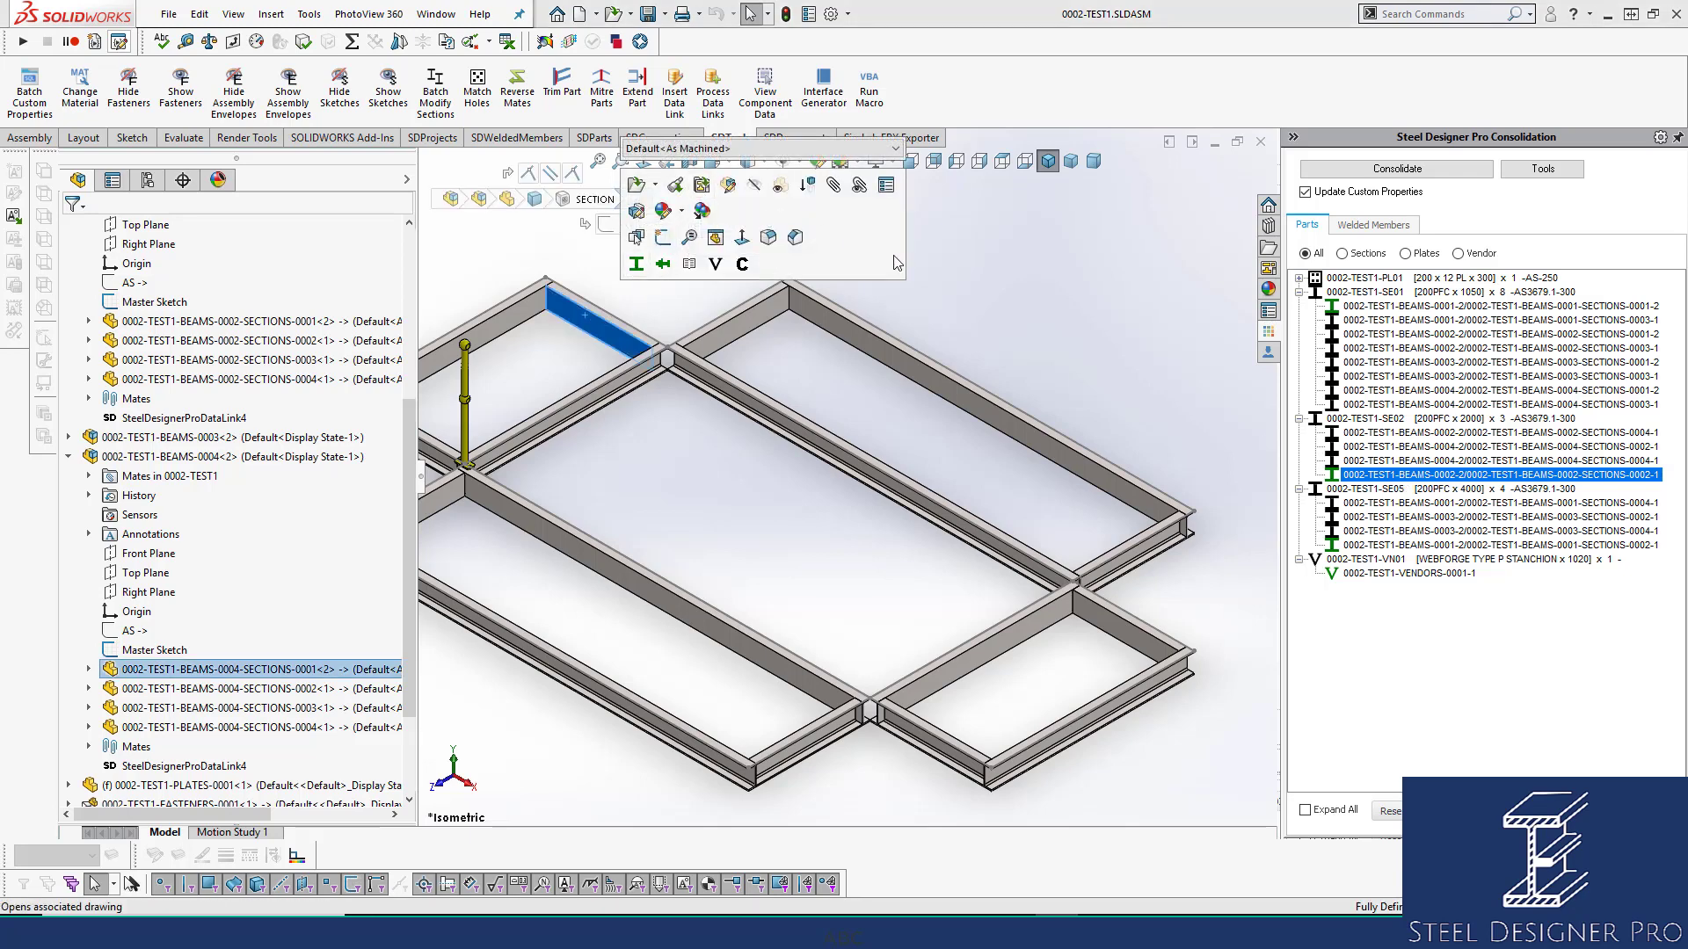
pyautogui.click(999, 315)
pyautogui.click(1442, 420)
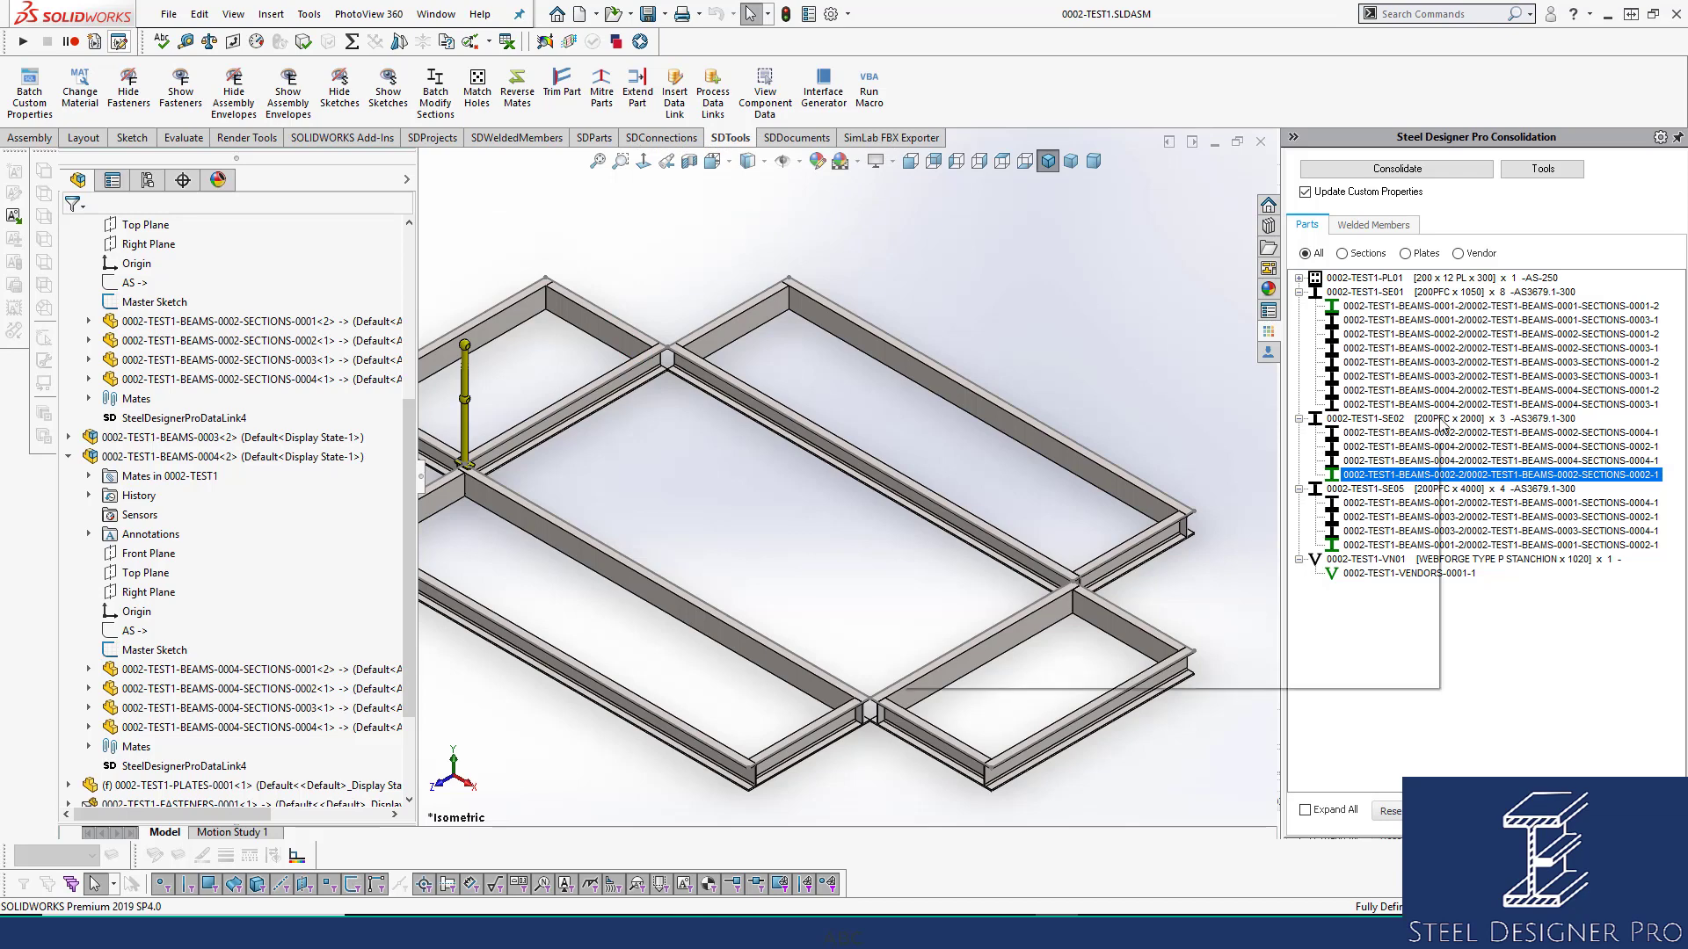
pyautogui.rightClick(1442, 422)
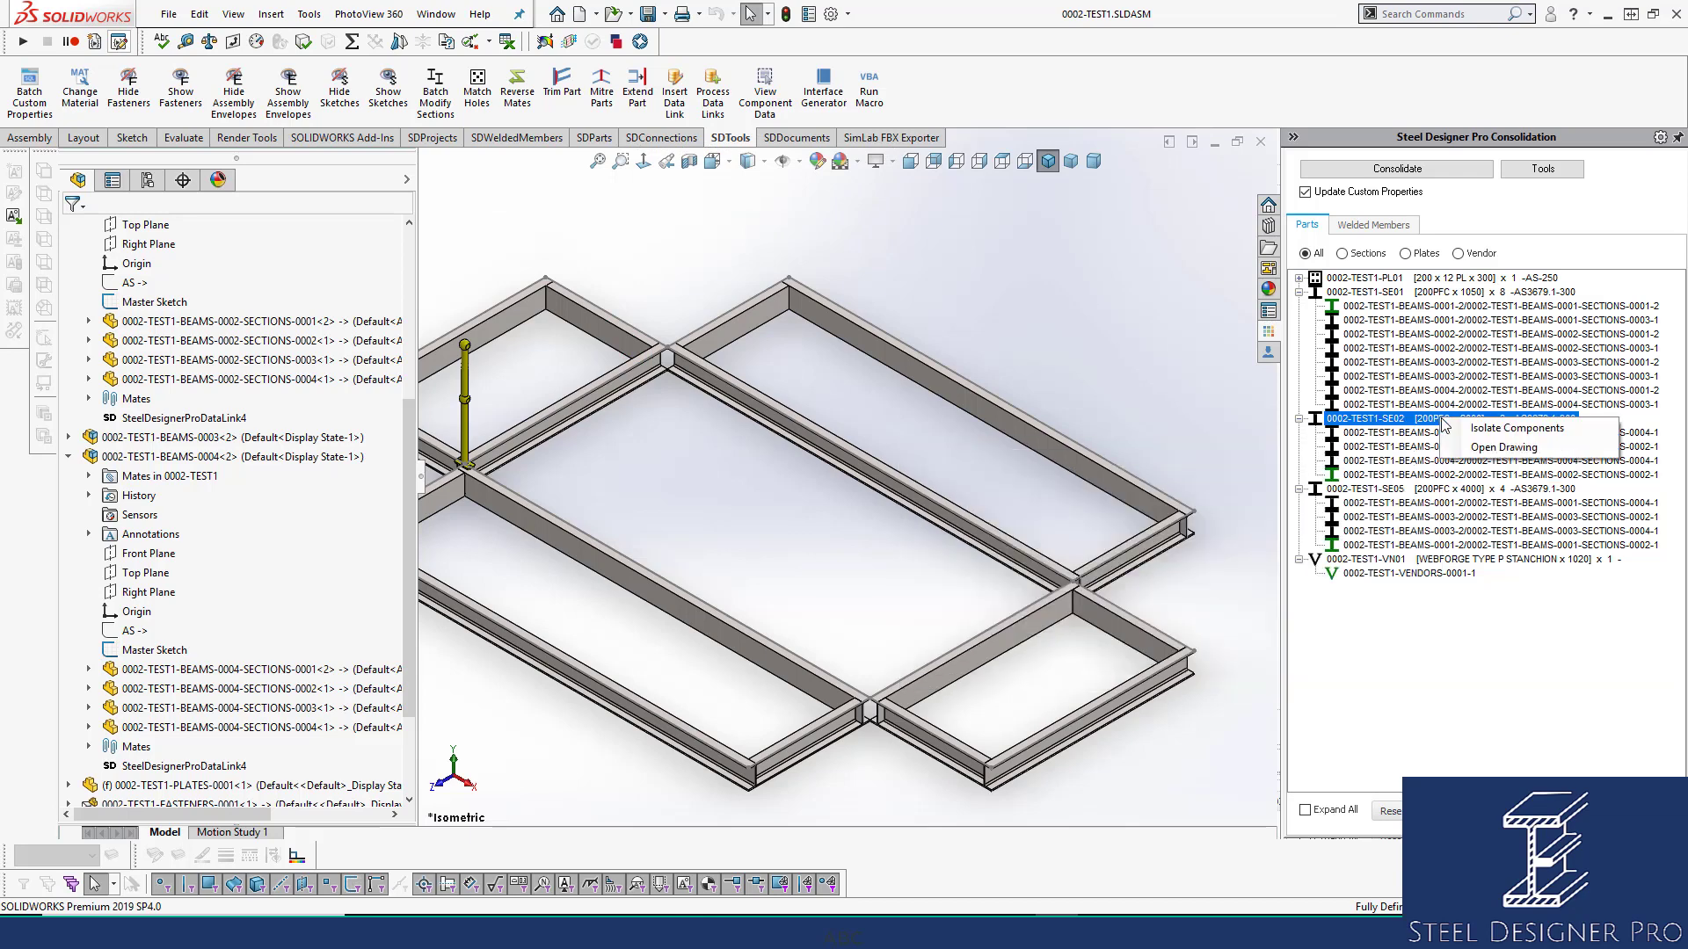
pyautogui.click(1503, 448)
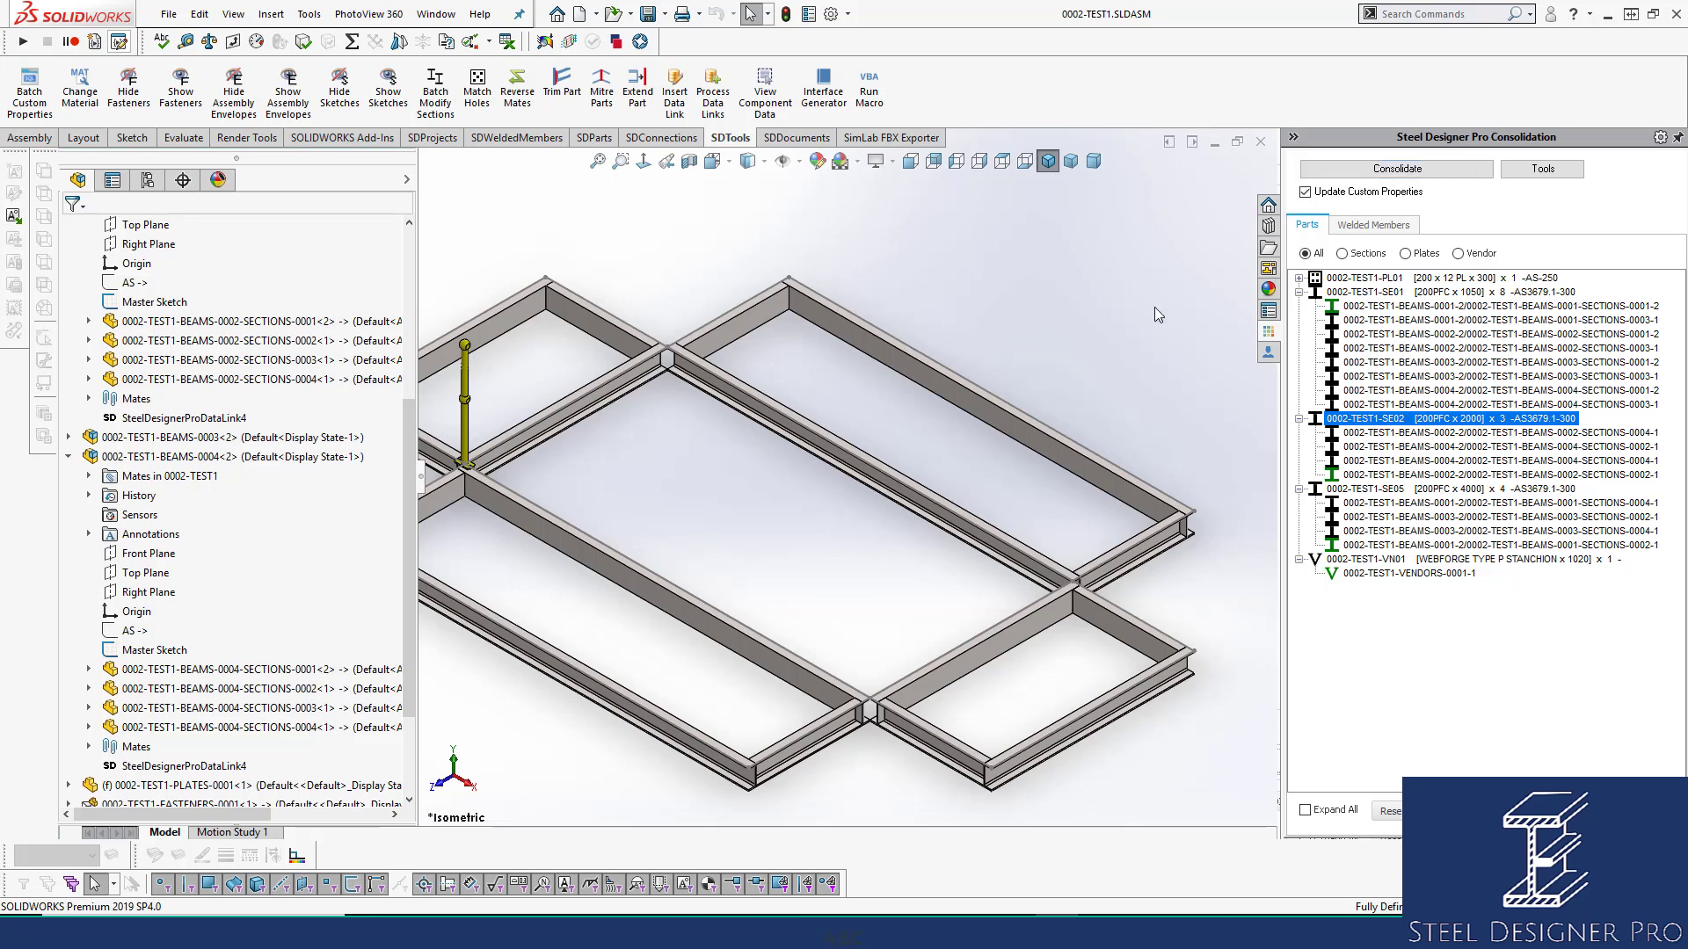
# Collapse the SE01, SE02, SE05 and VN01 groups in the consolidation results
pyautogui.click(1300, 292)
pyautogui.click(1299, 306)
pyautogui.click(1299, 320)
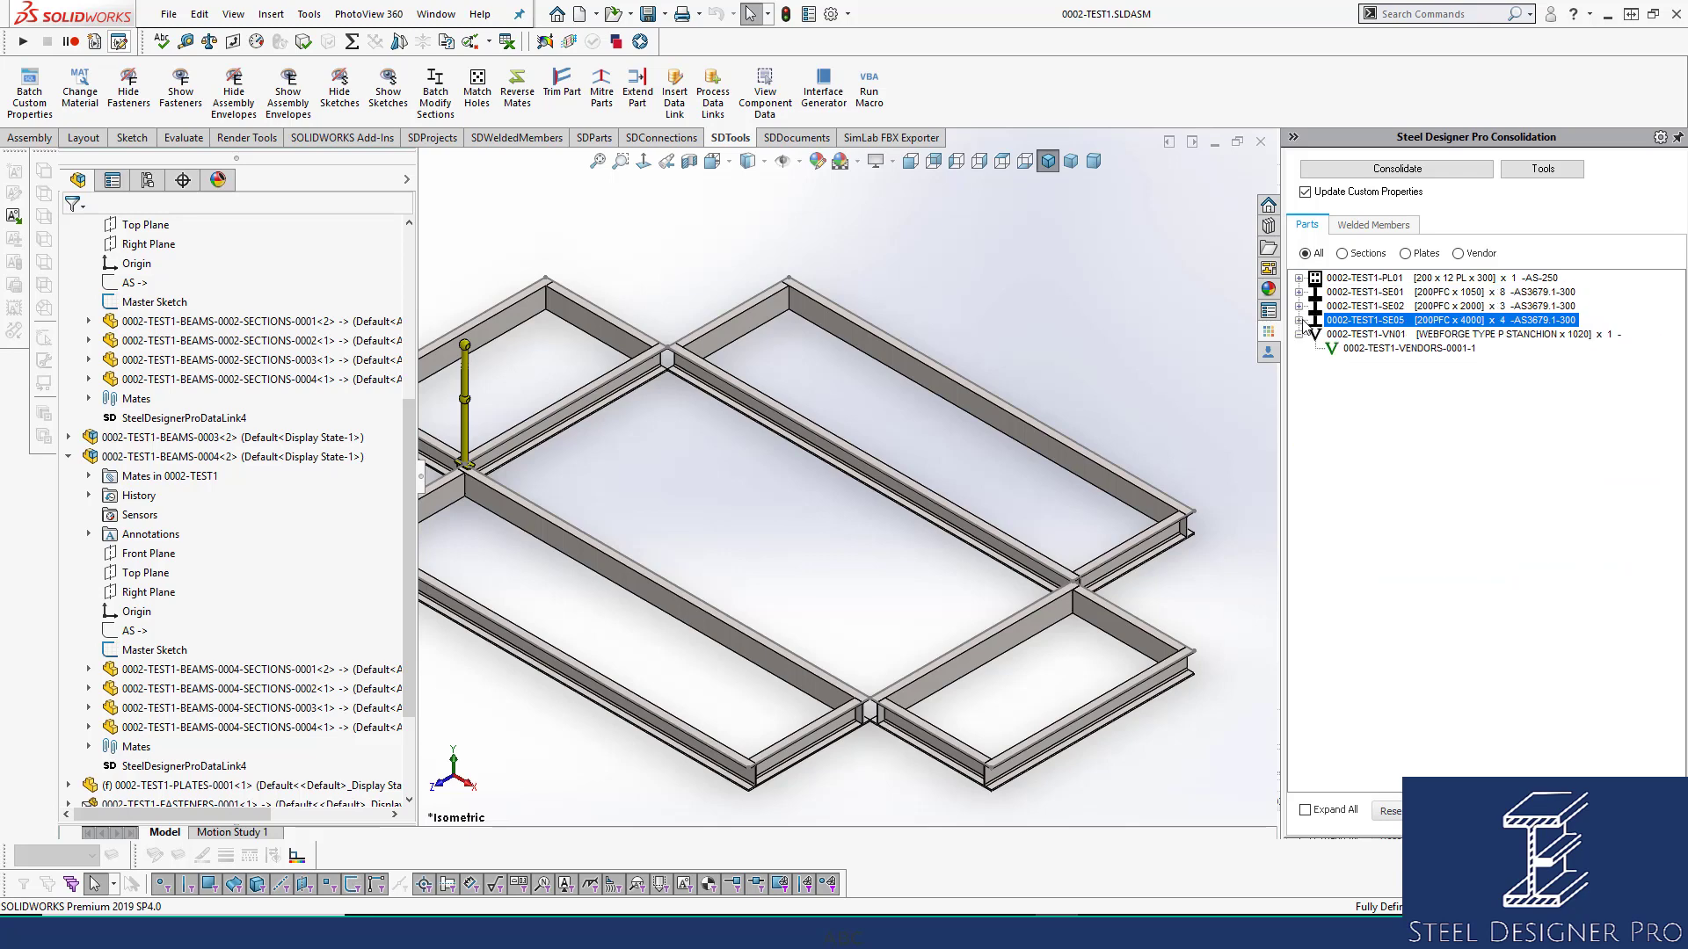
pyautogui.click(1299, 334)
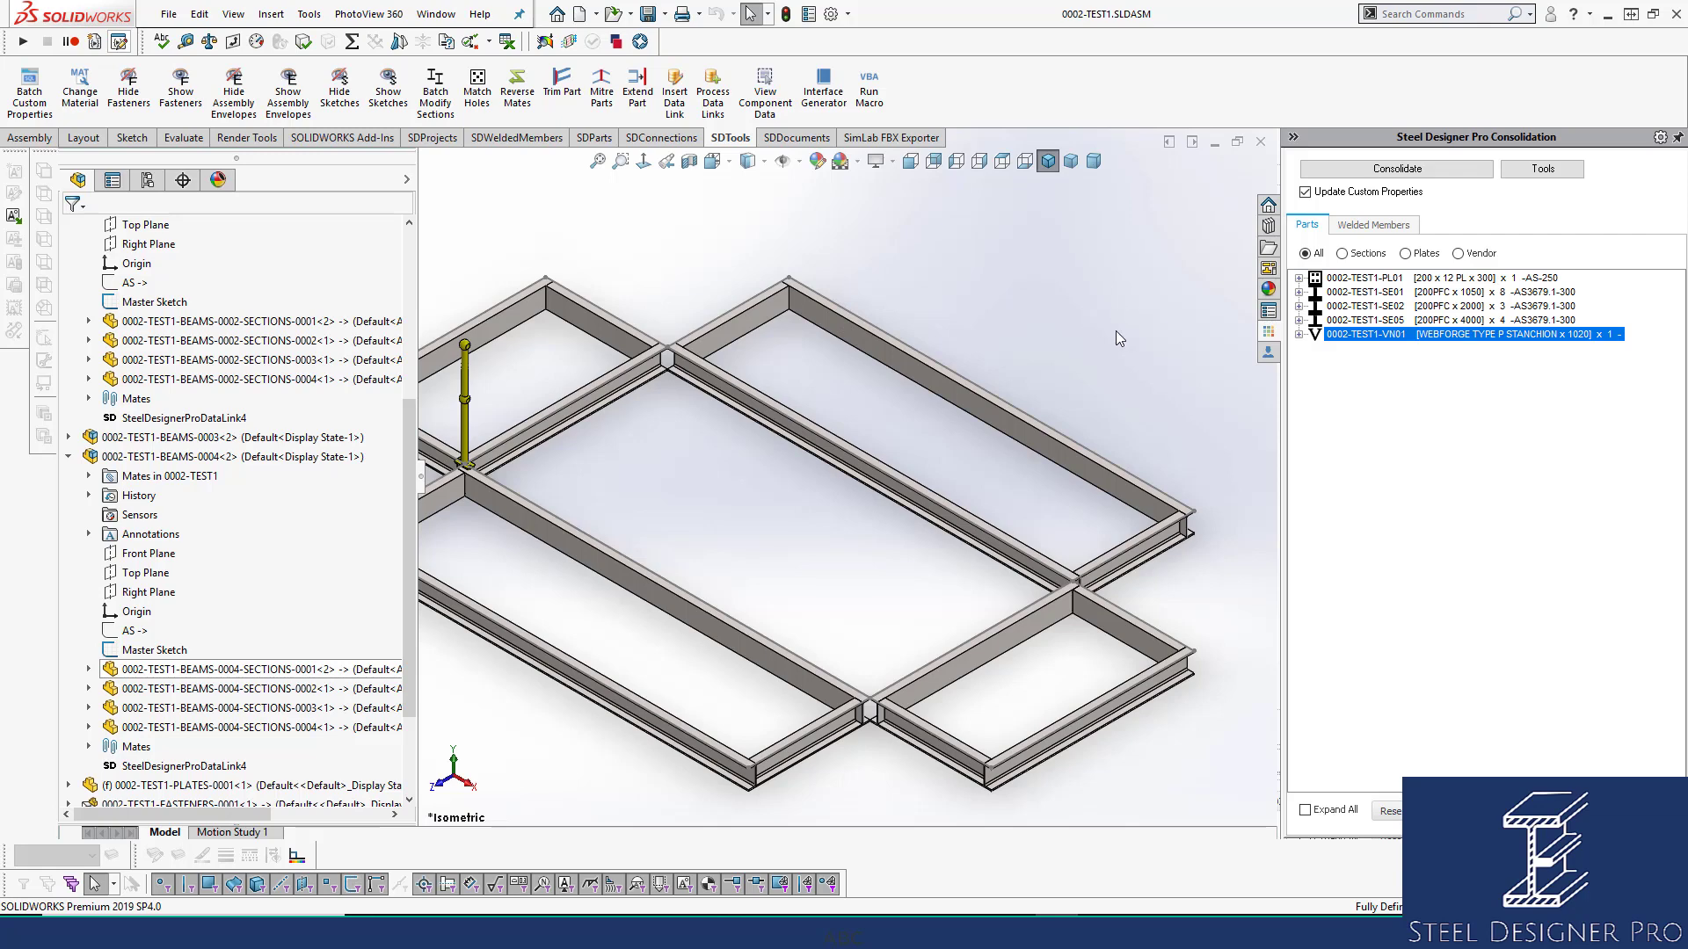
# Review the grouped component records in the consolidation tools form and update the component marks
pyautogui.click(1543, 168)
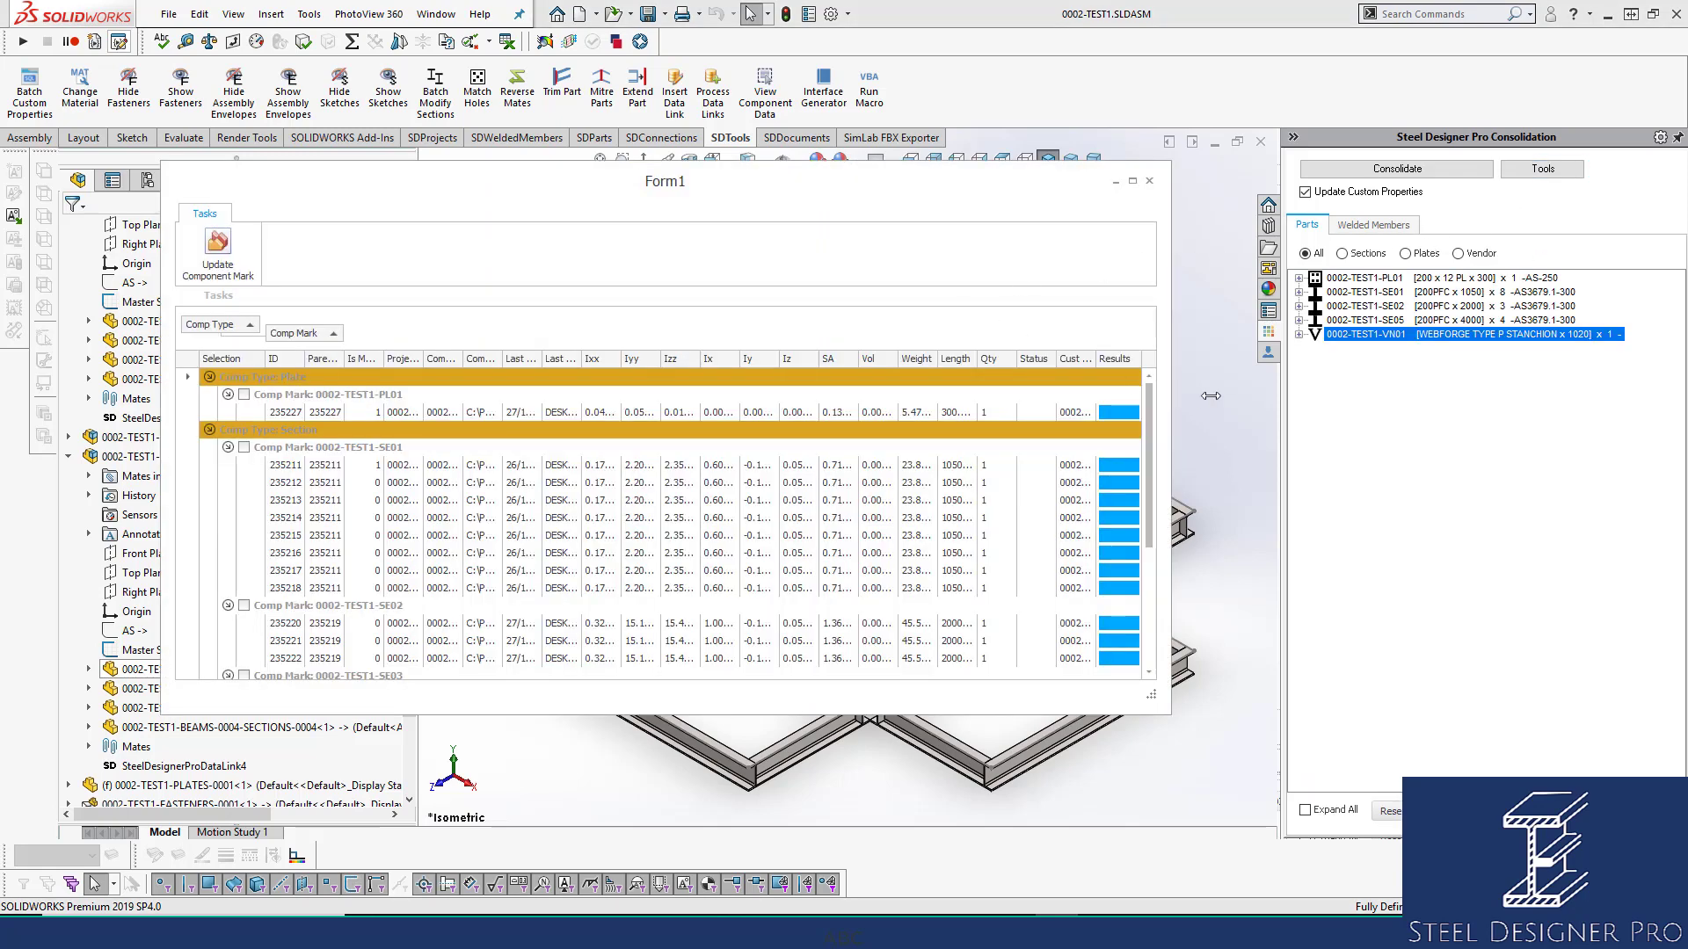
pyautogui.moveTo(1210, 395); pyautogui.dragTo(1240, 398)
pyautogui.scroll(-4, 1228, 515)
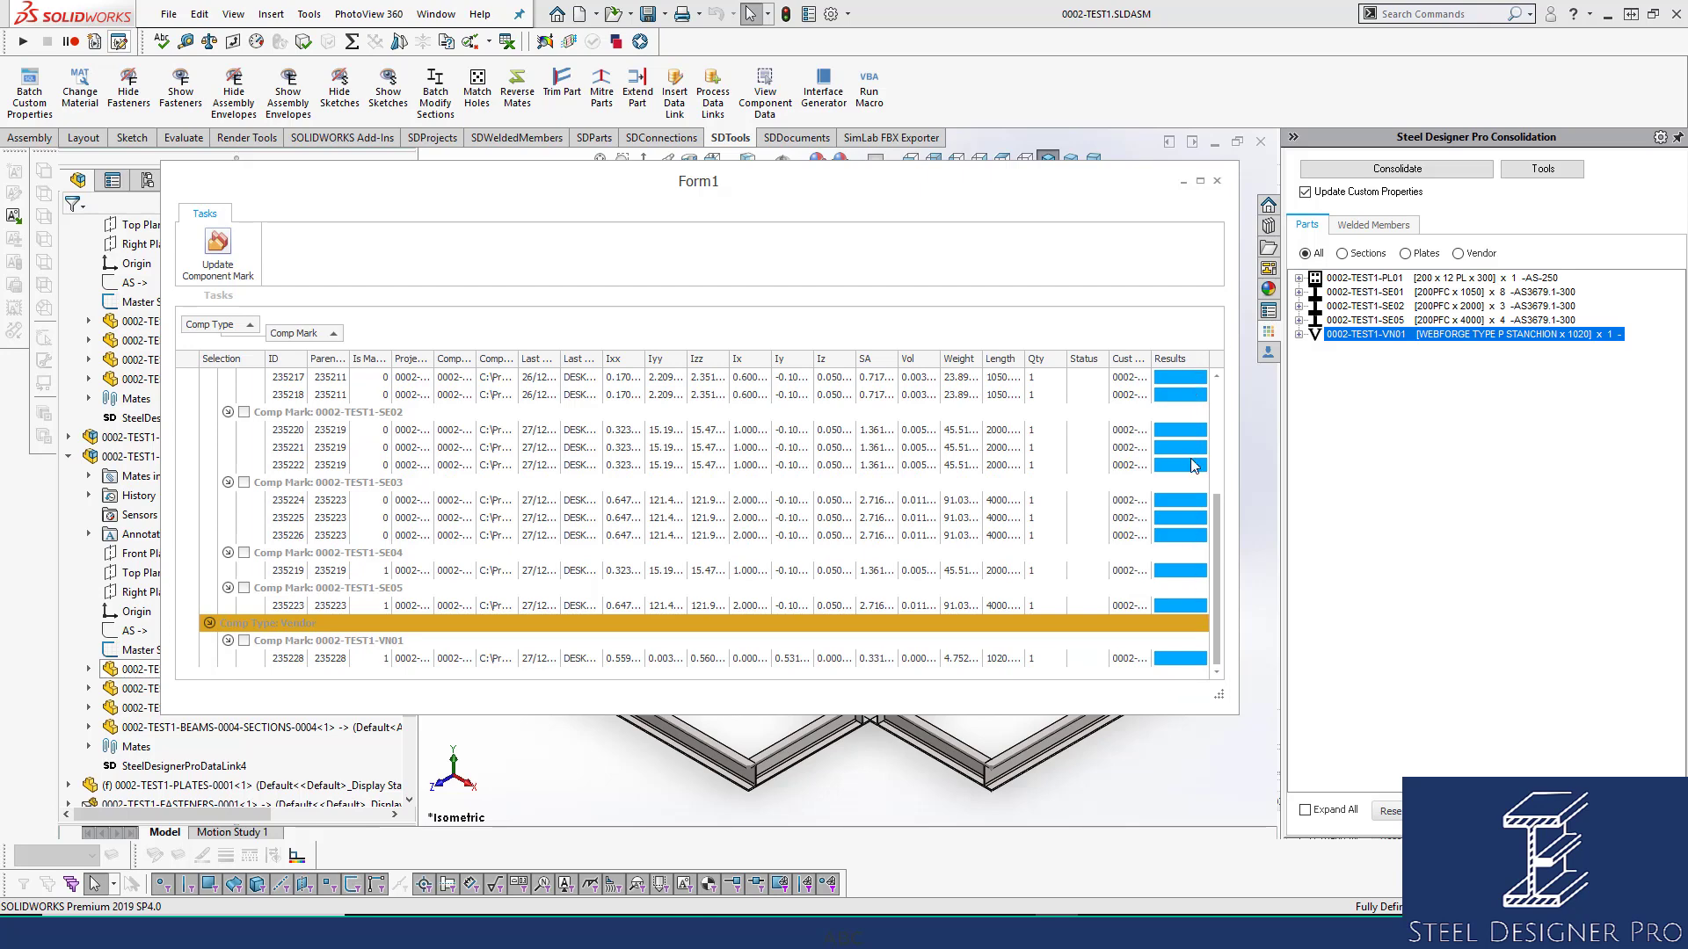
pyautogui.scroll(4, 1225, 535)
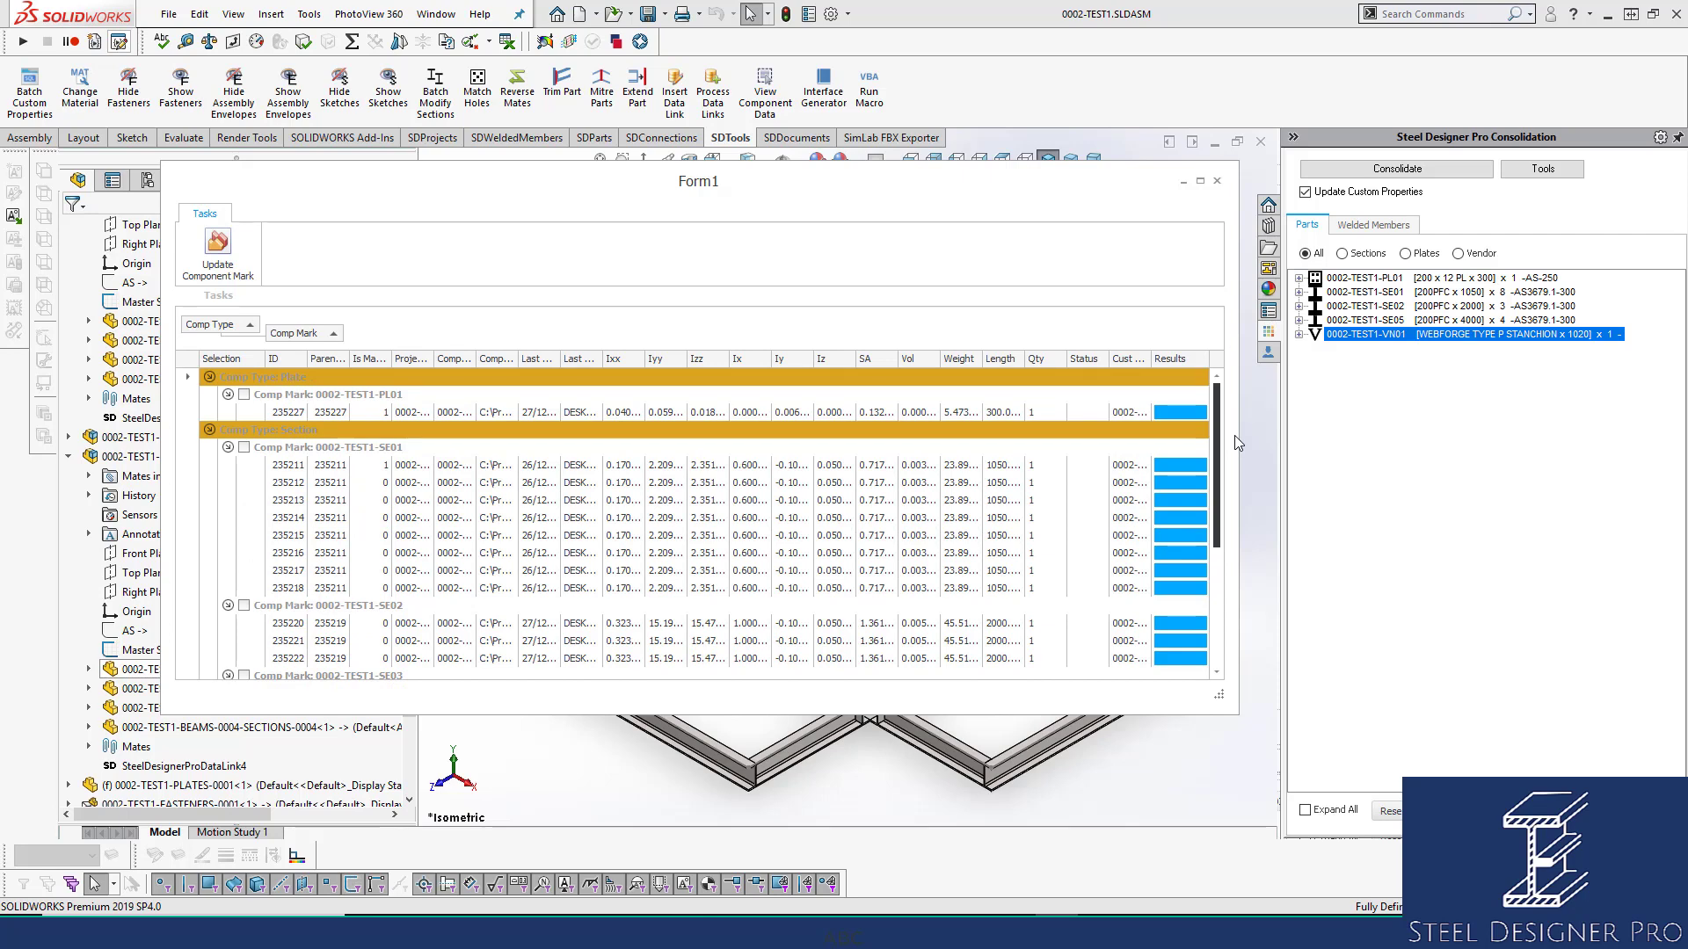
pyautogui.scroll(-4, 1234, 435)
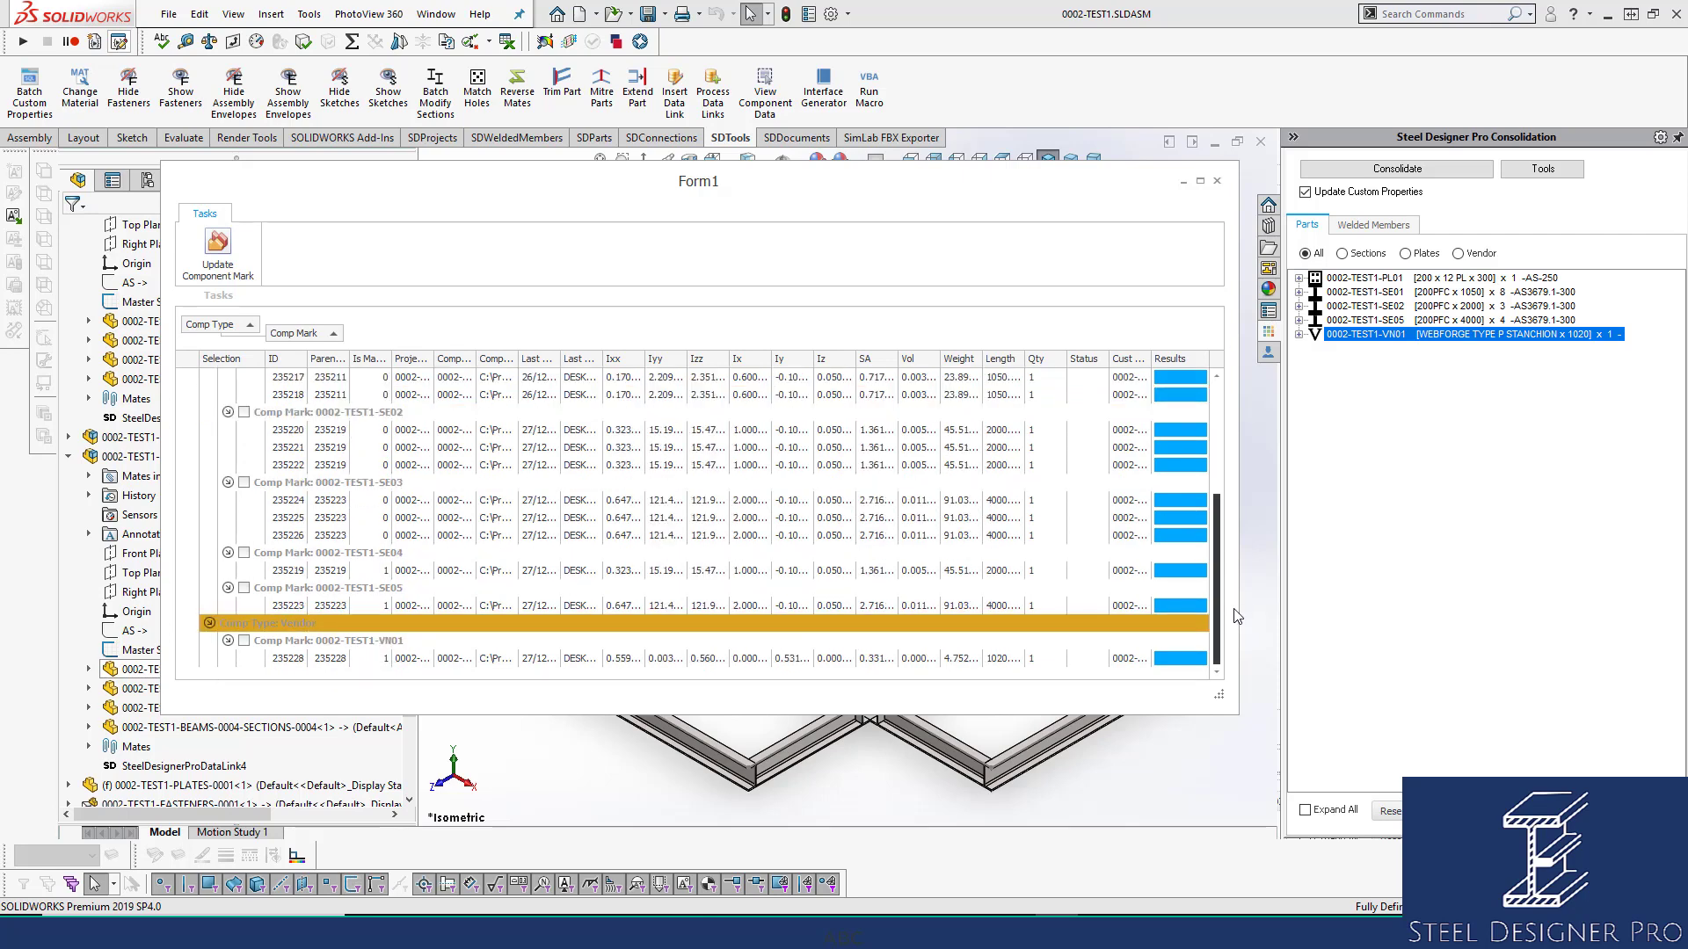
pyautogui.click(217, 253)
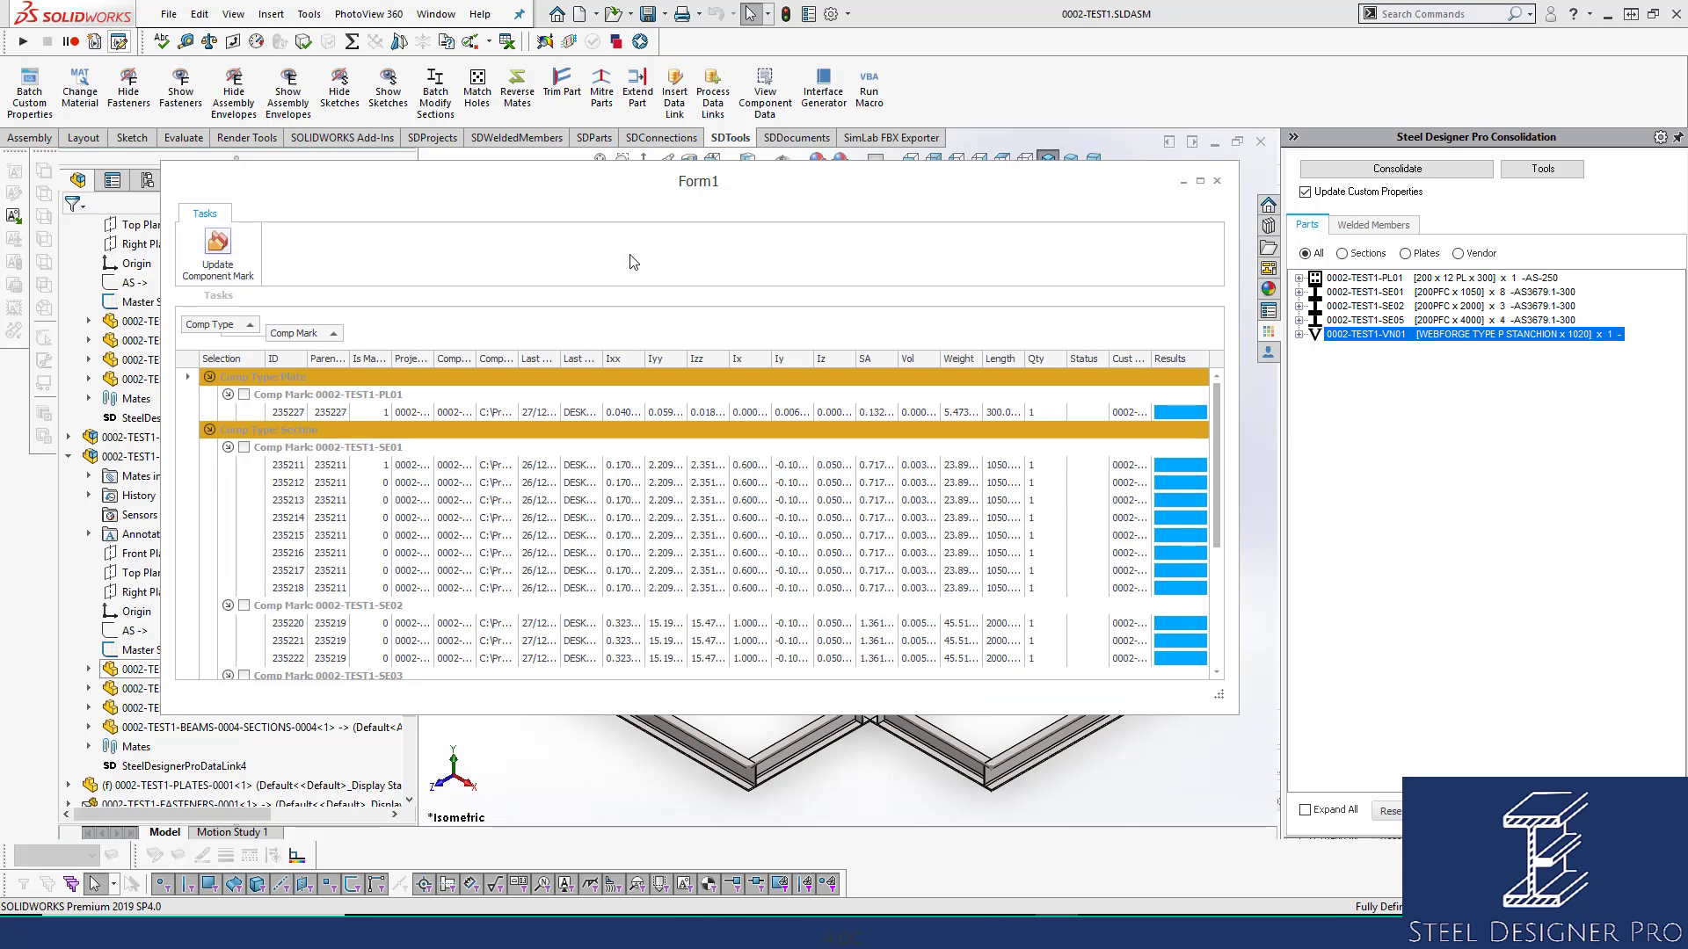
pyautogui.click(1219, 182)
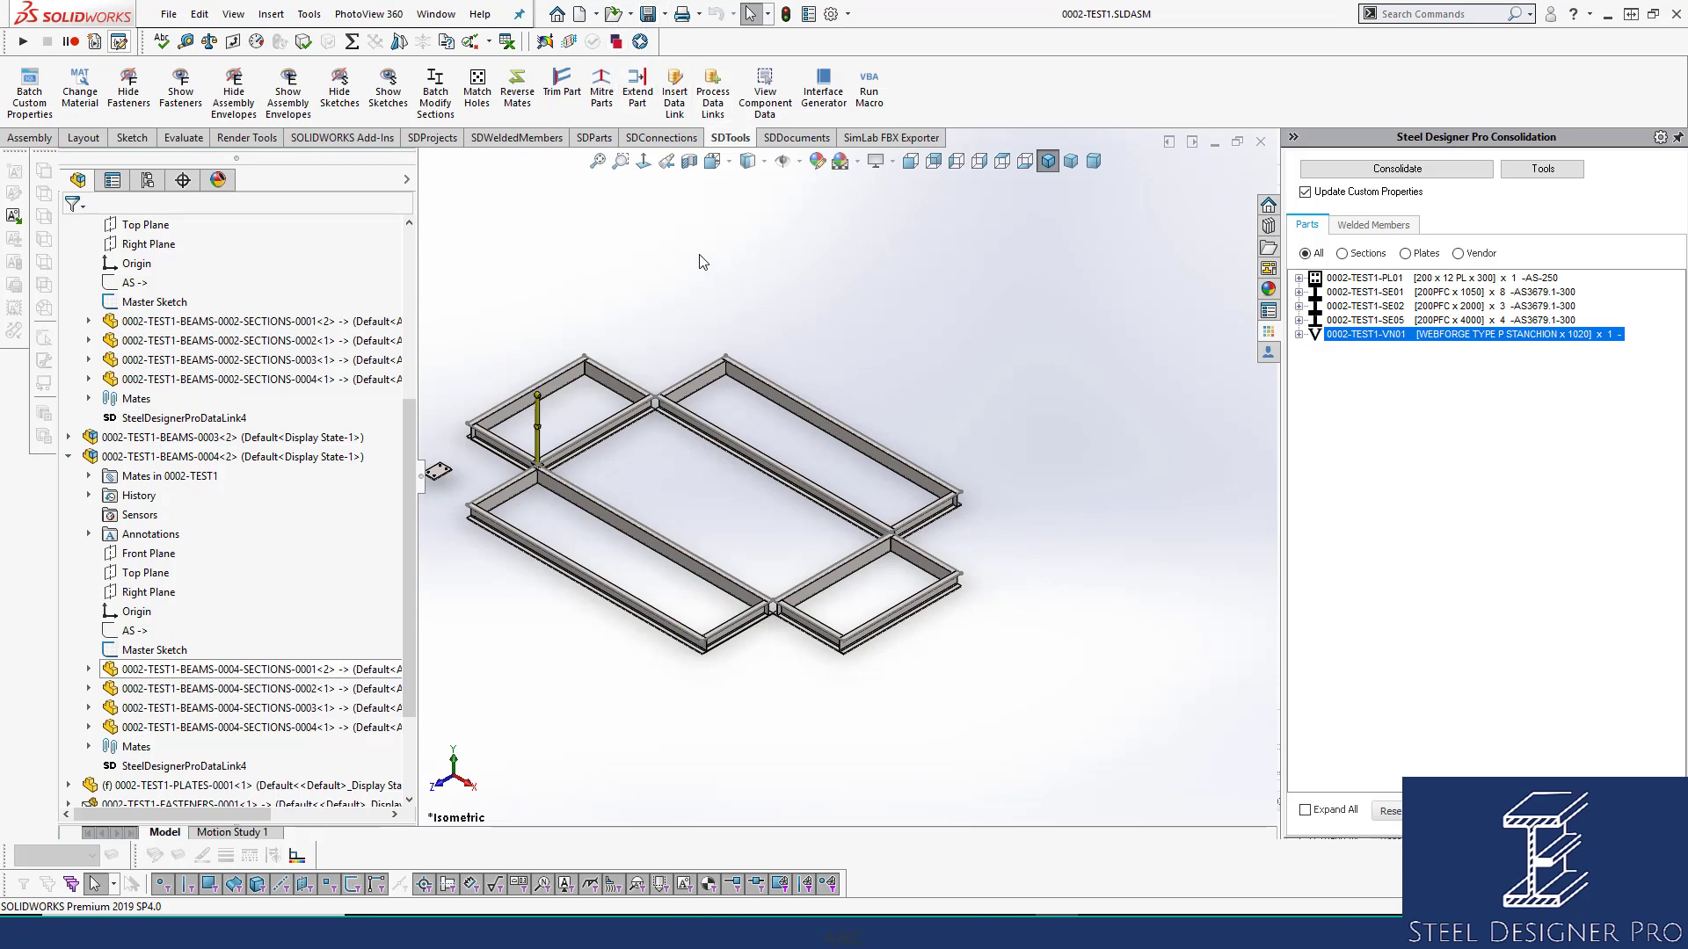
# Insert a parts-only bill of materials with the Piping template and place it beside the beam frame
pyautogui.click(286, 16)
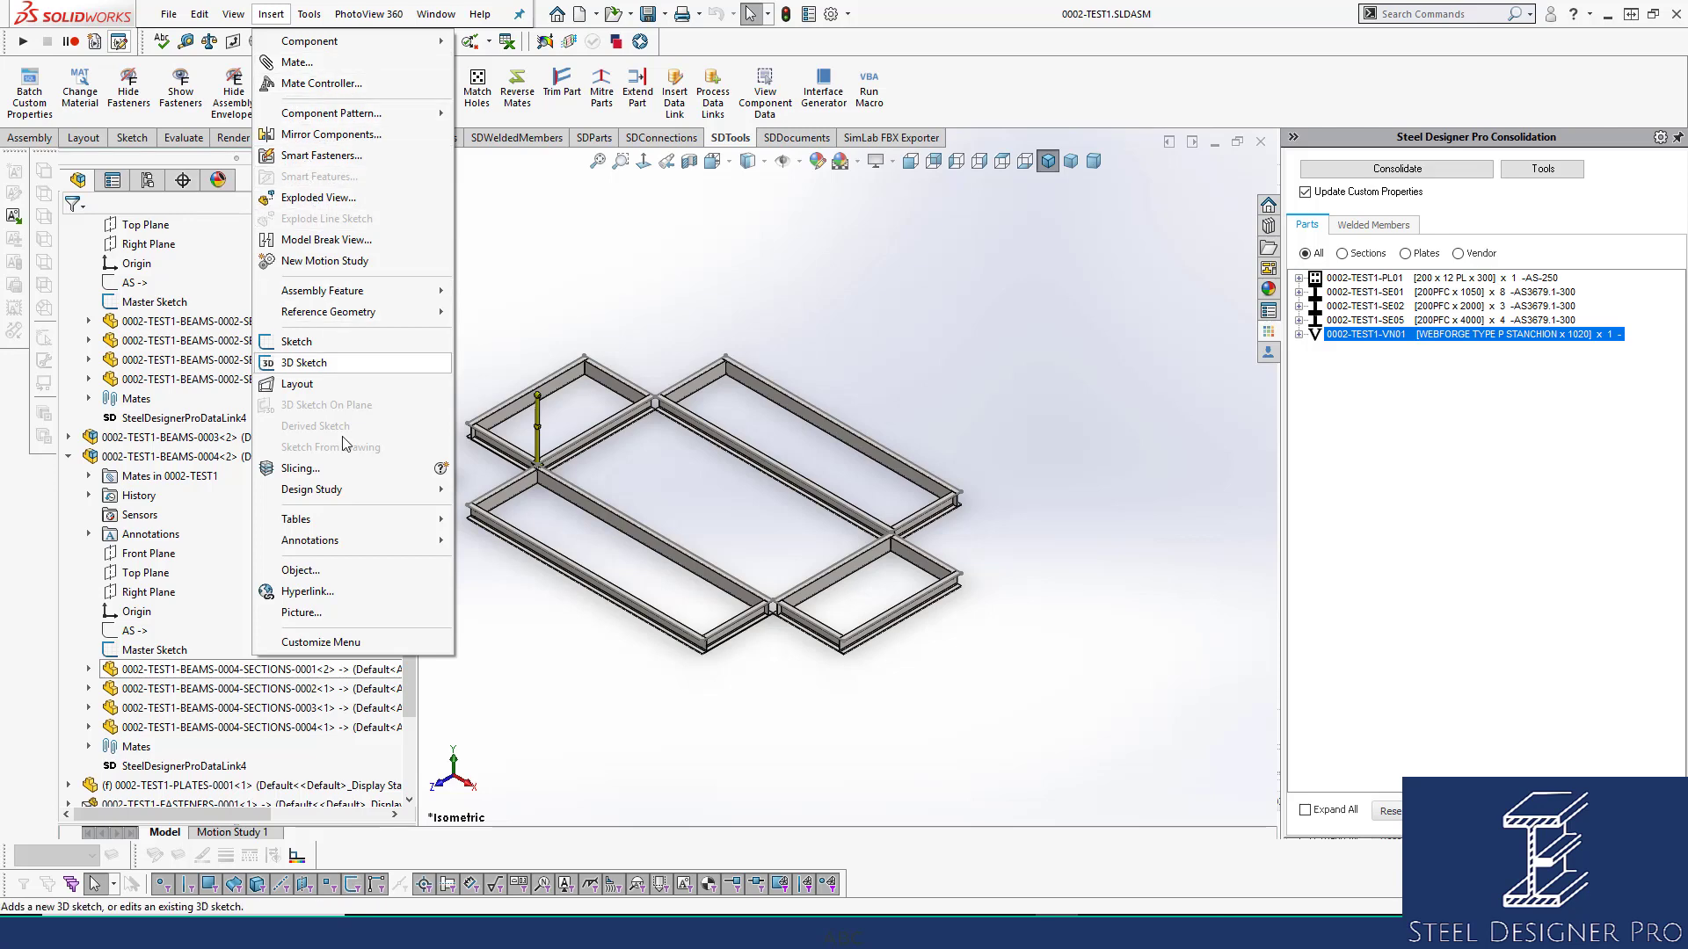
pyautogui.moveTo(352, 519)
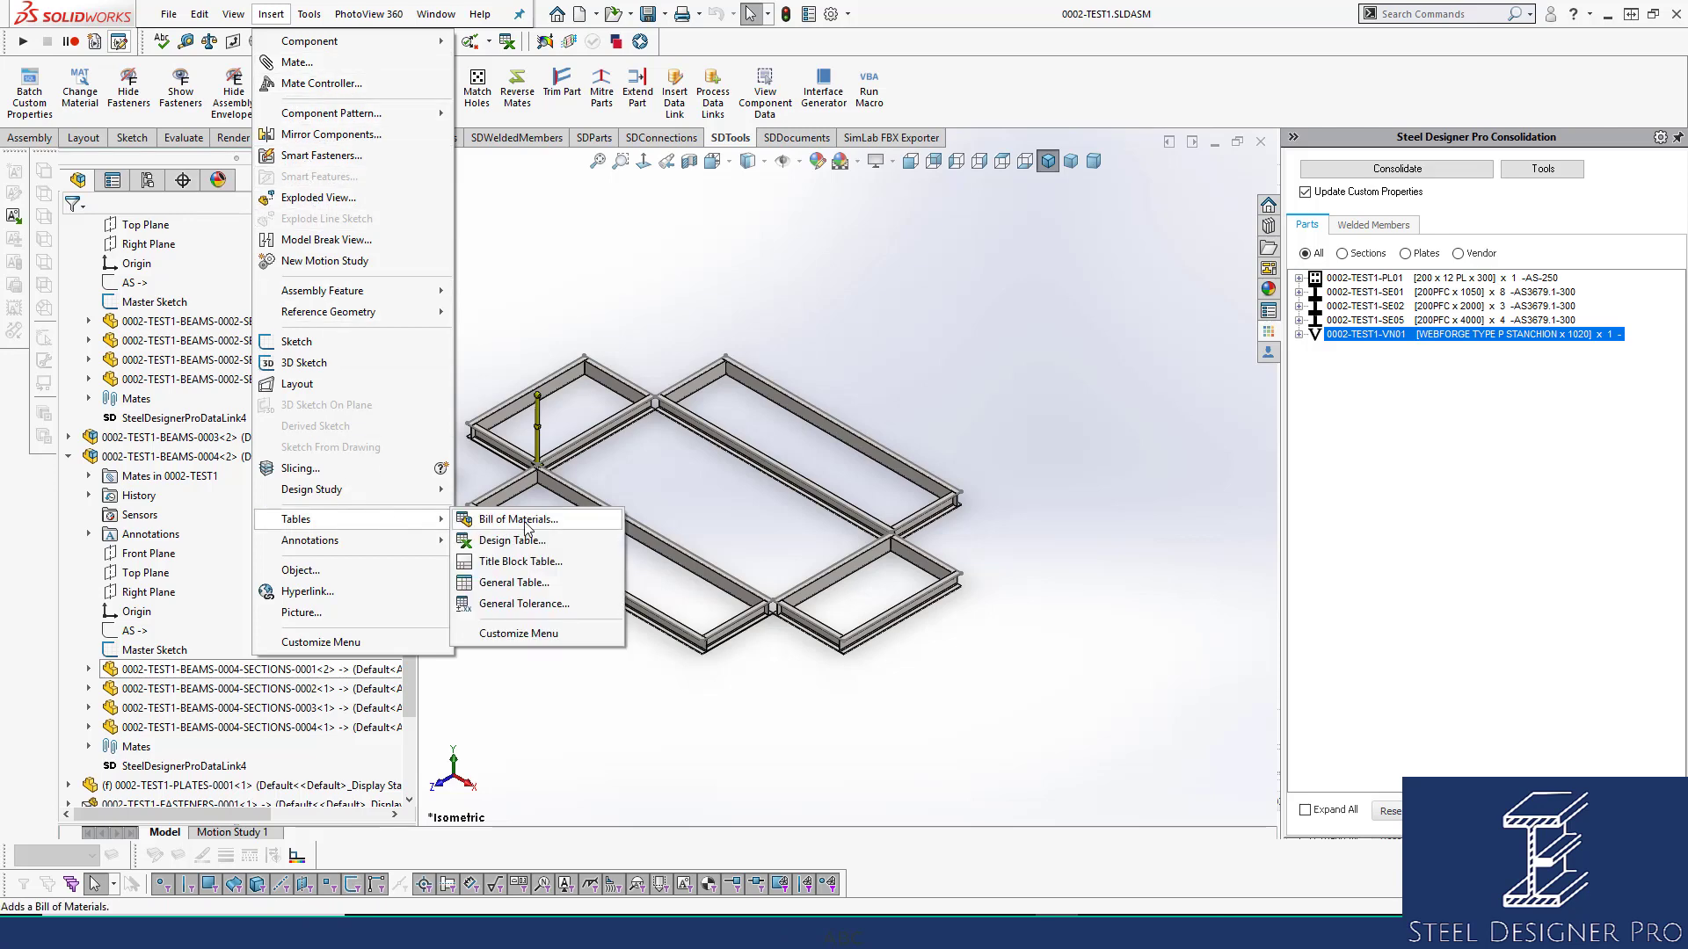
pyautogui.click(519, 520)
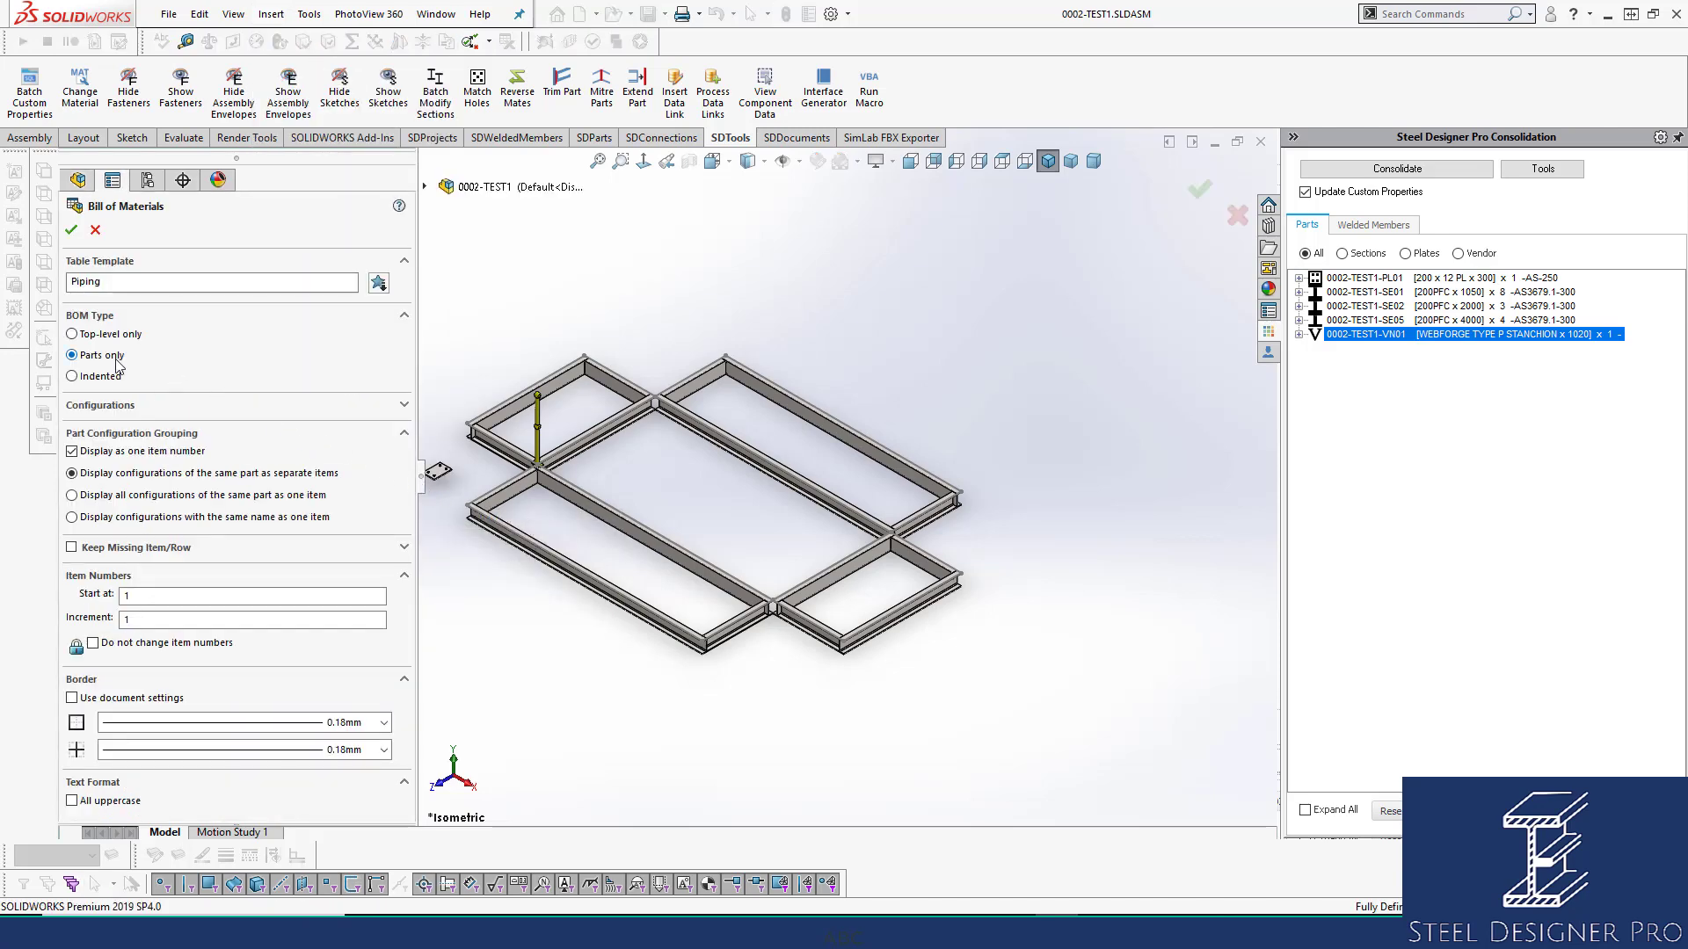
pyautogui.click(73, 231)
pyautogui.click(828, 518)
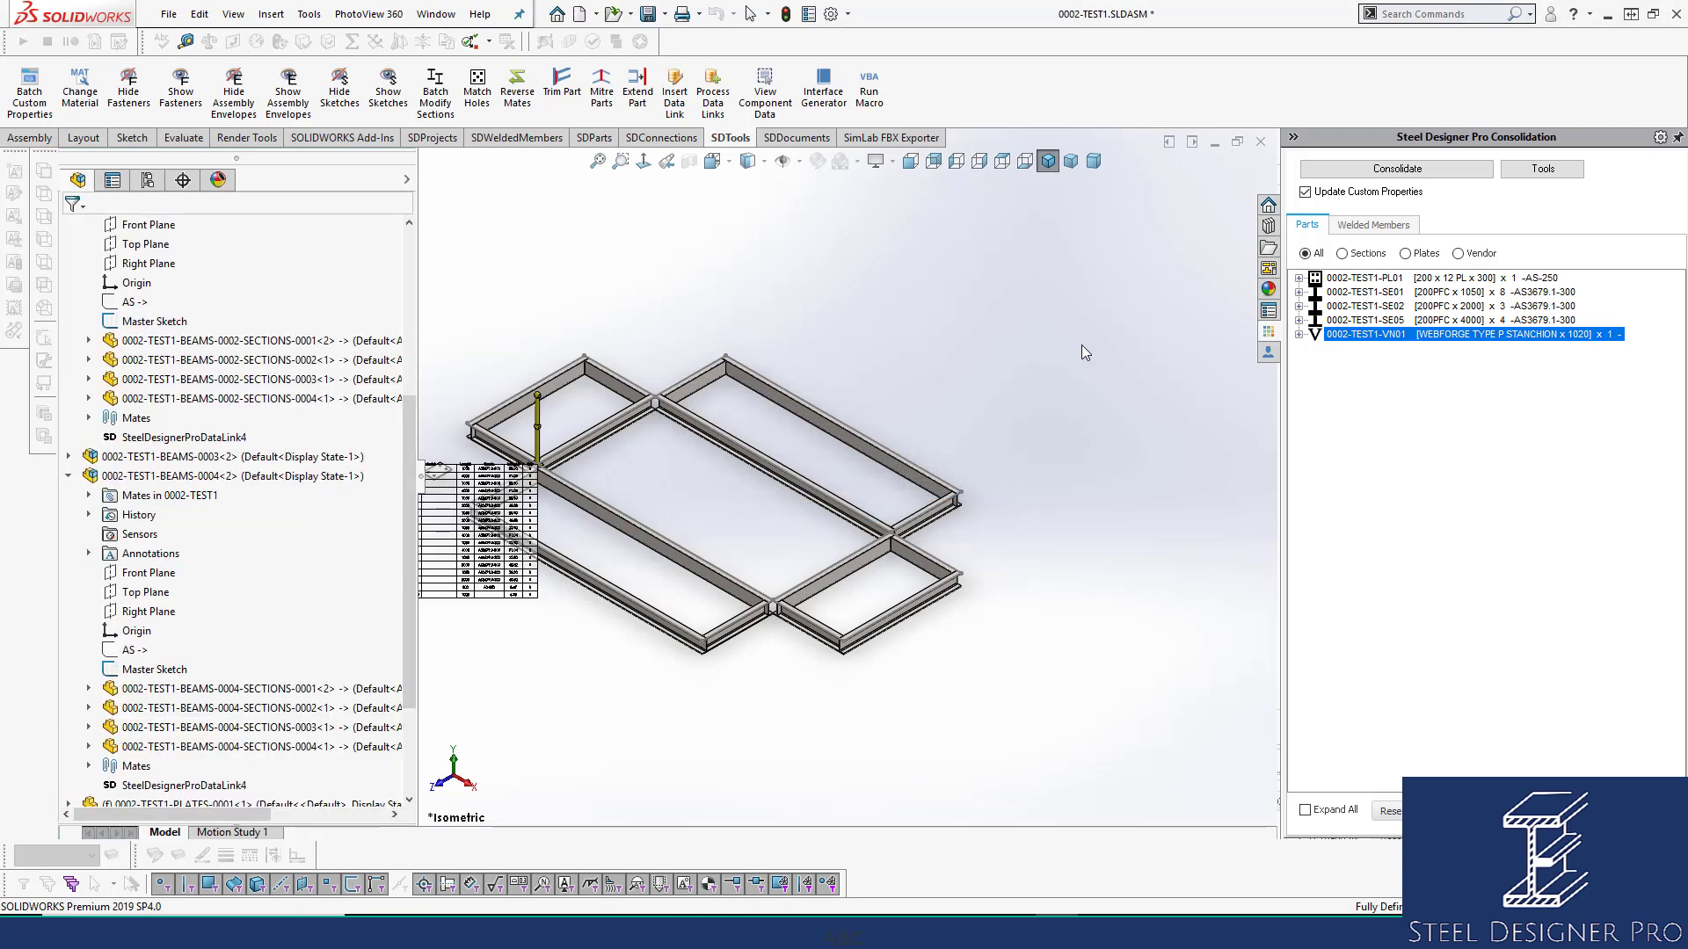
pyautogui.click(1172, 435)
pyautogui.scroll(-5, 1173, 434)
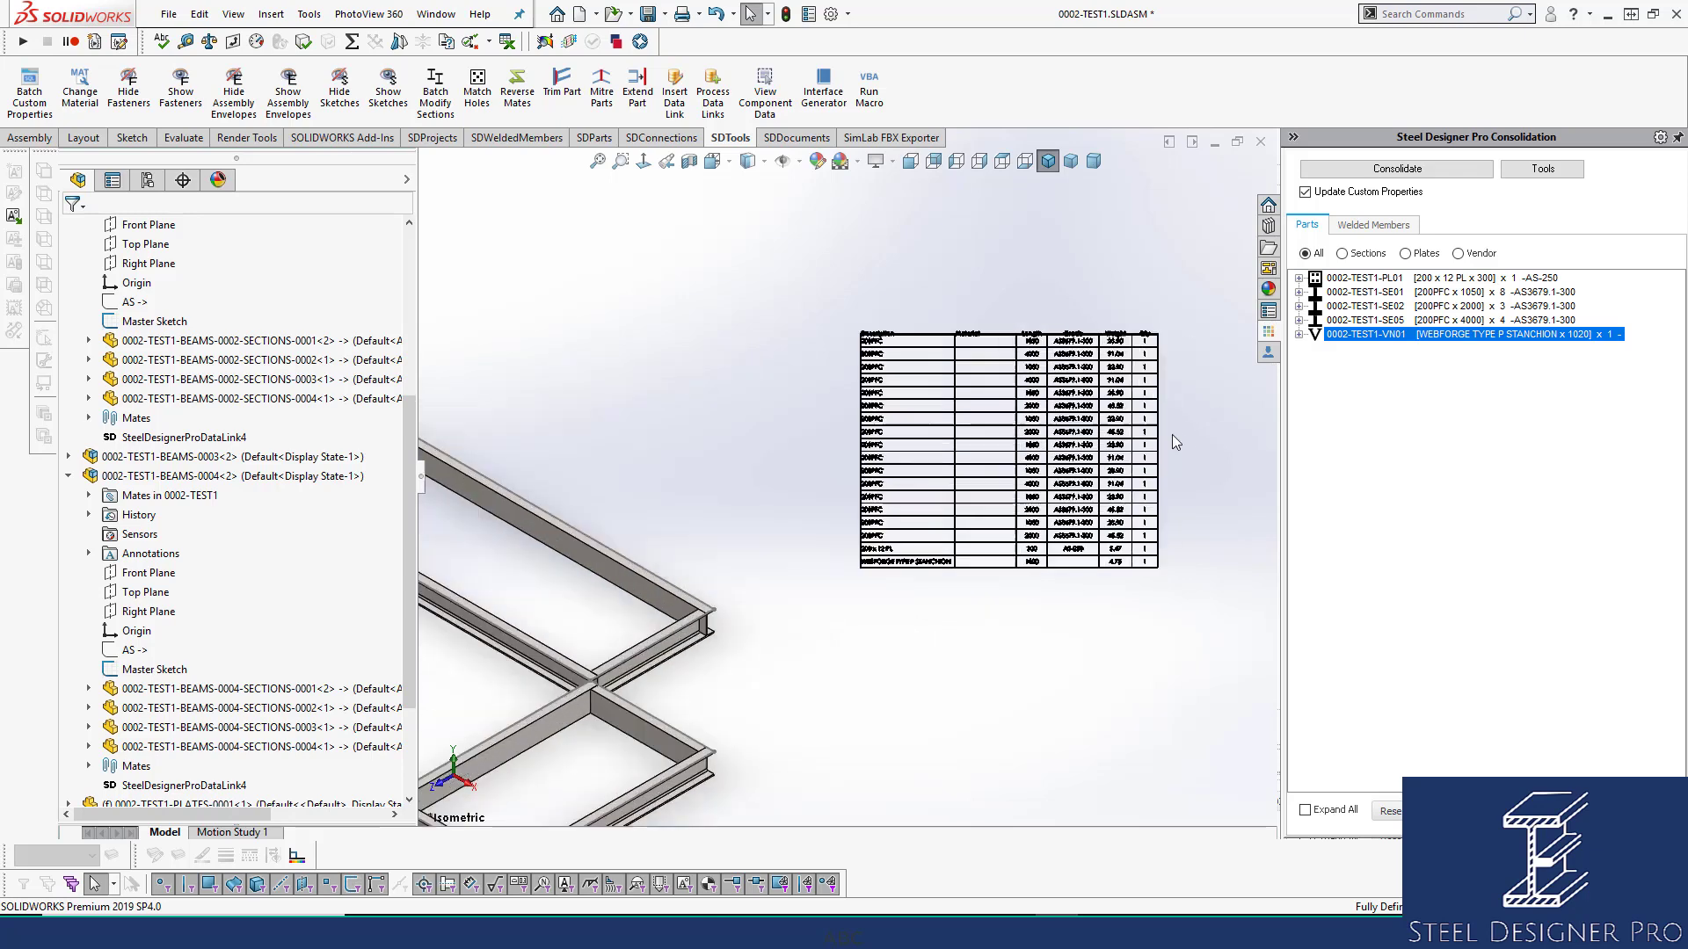
pyautogui.scroll(-3, 1173, 434)
pyautogui.scroll(-1, 1009, 406)
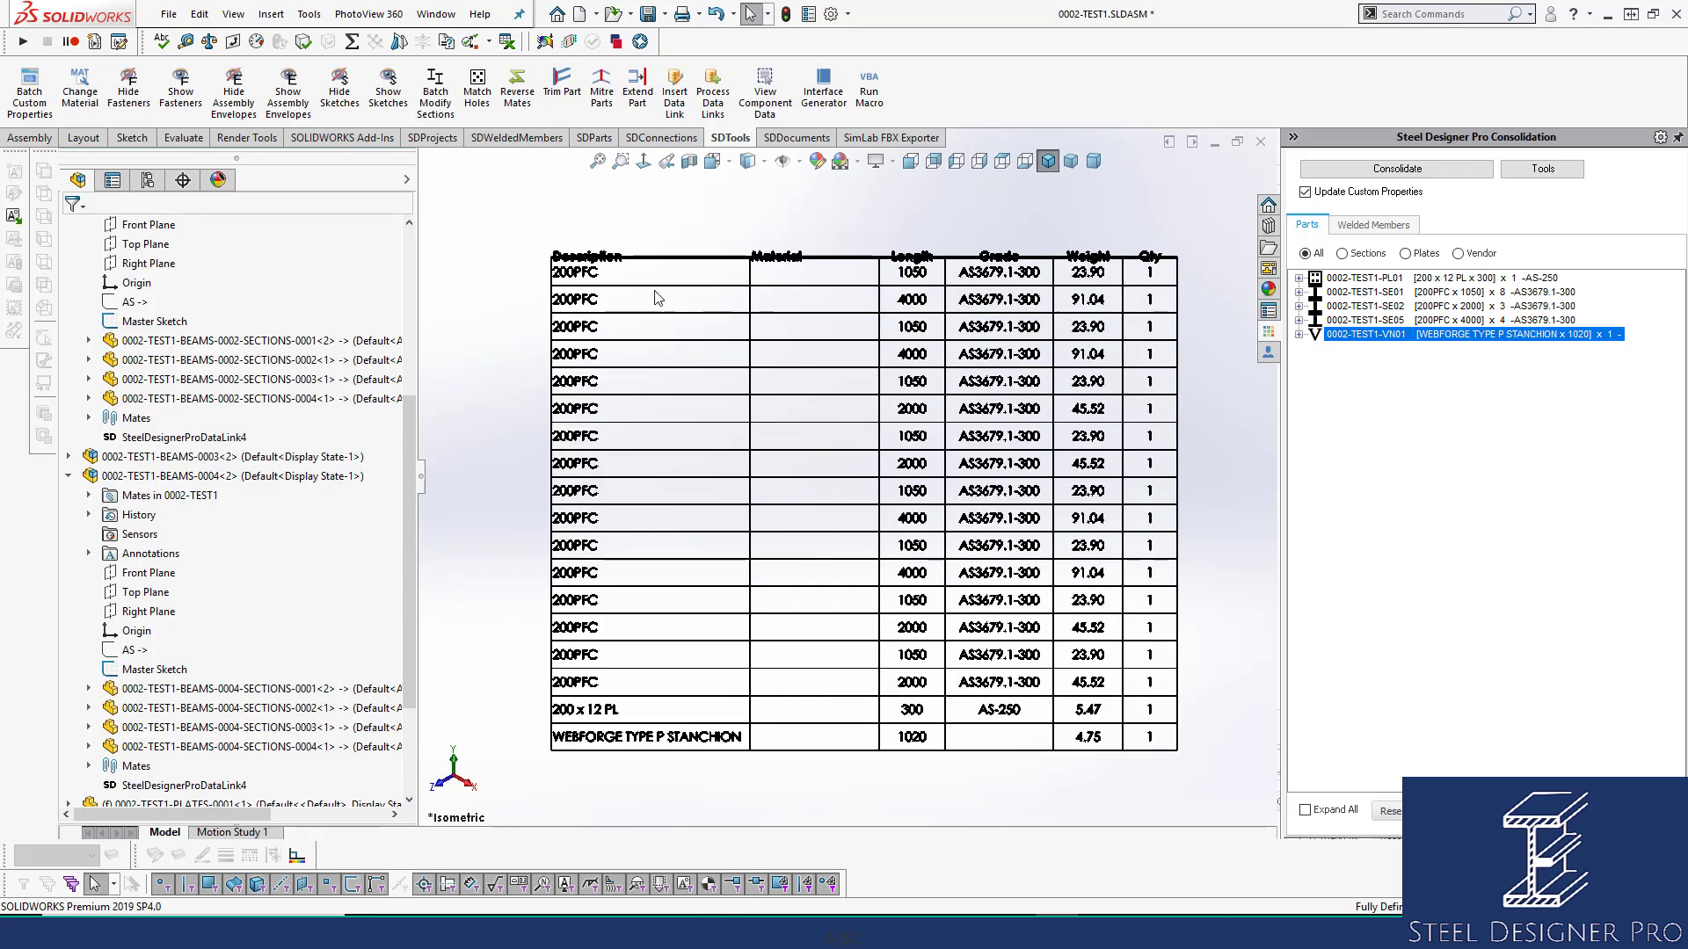
# Insert a column before Description in the bill of materials and link it to the Mark custom property
pyautogui.click(613, 261)
pyautogui.rightClick(613, 260)
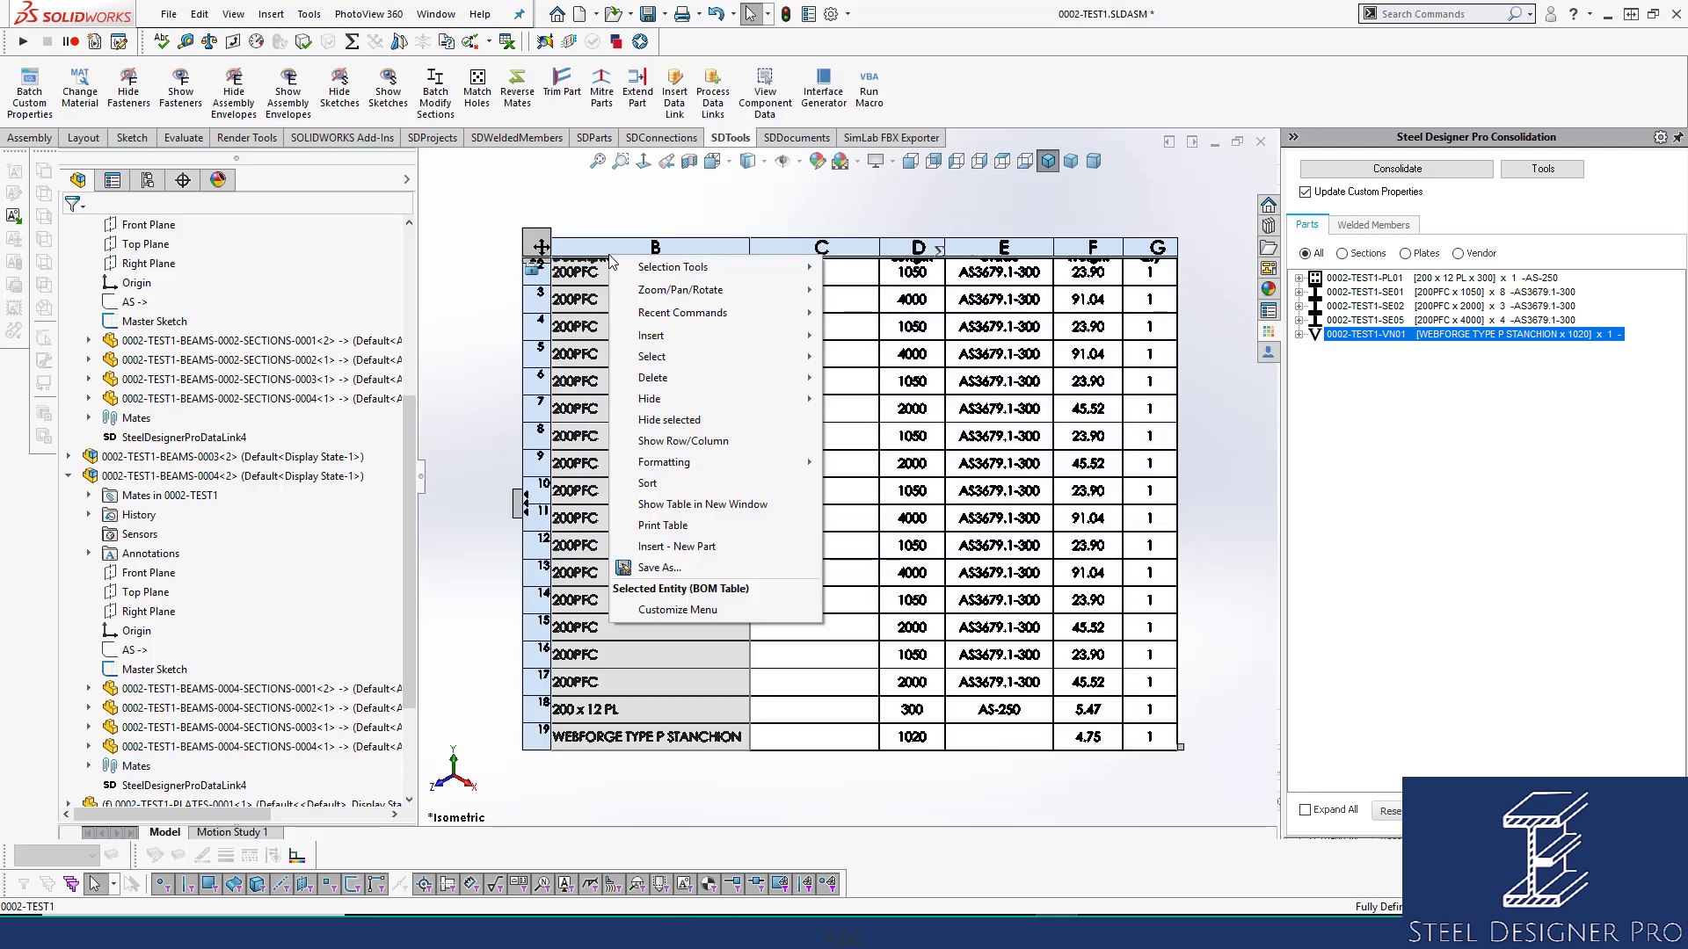
pyautogui.moveTo(712, 336)
pyautogui.click(849, 358)
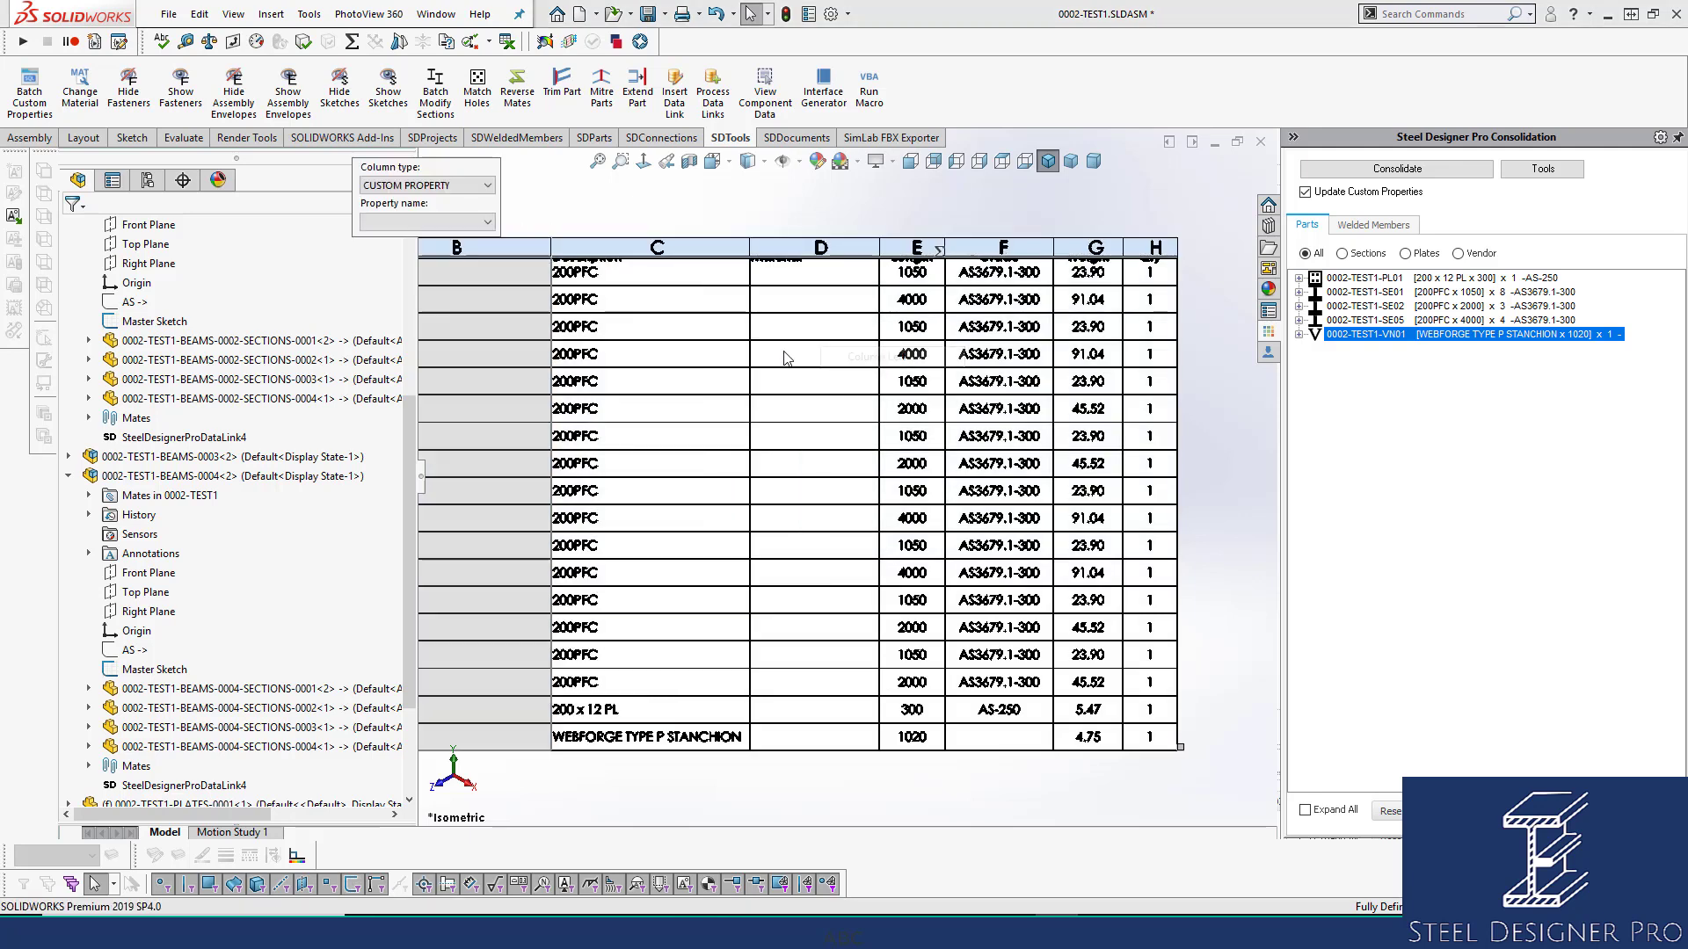
pyautogui.click(468, 224)
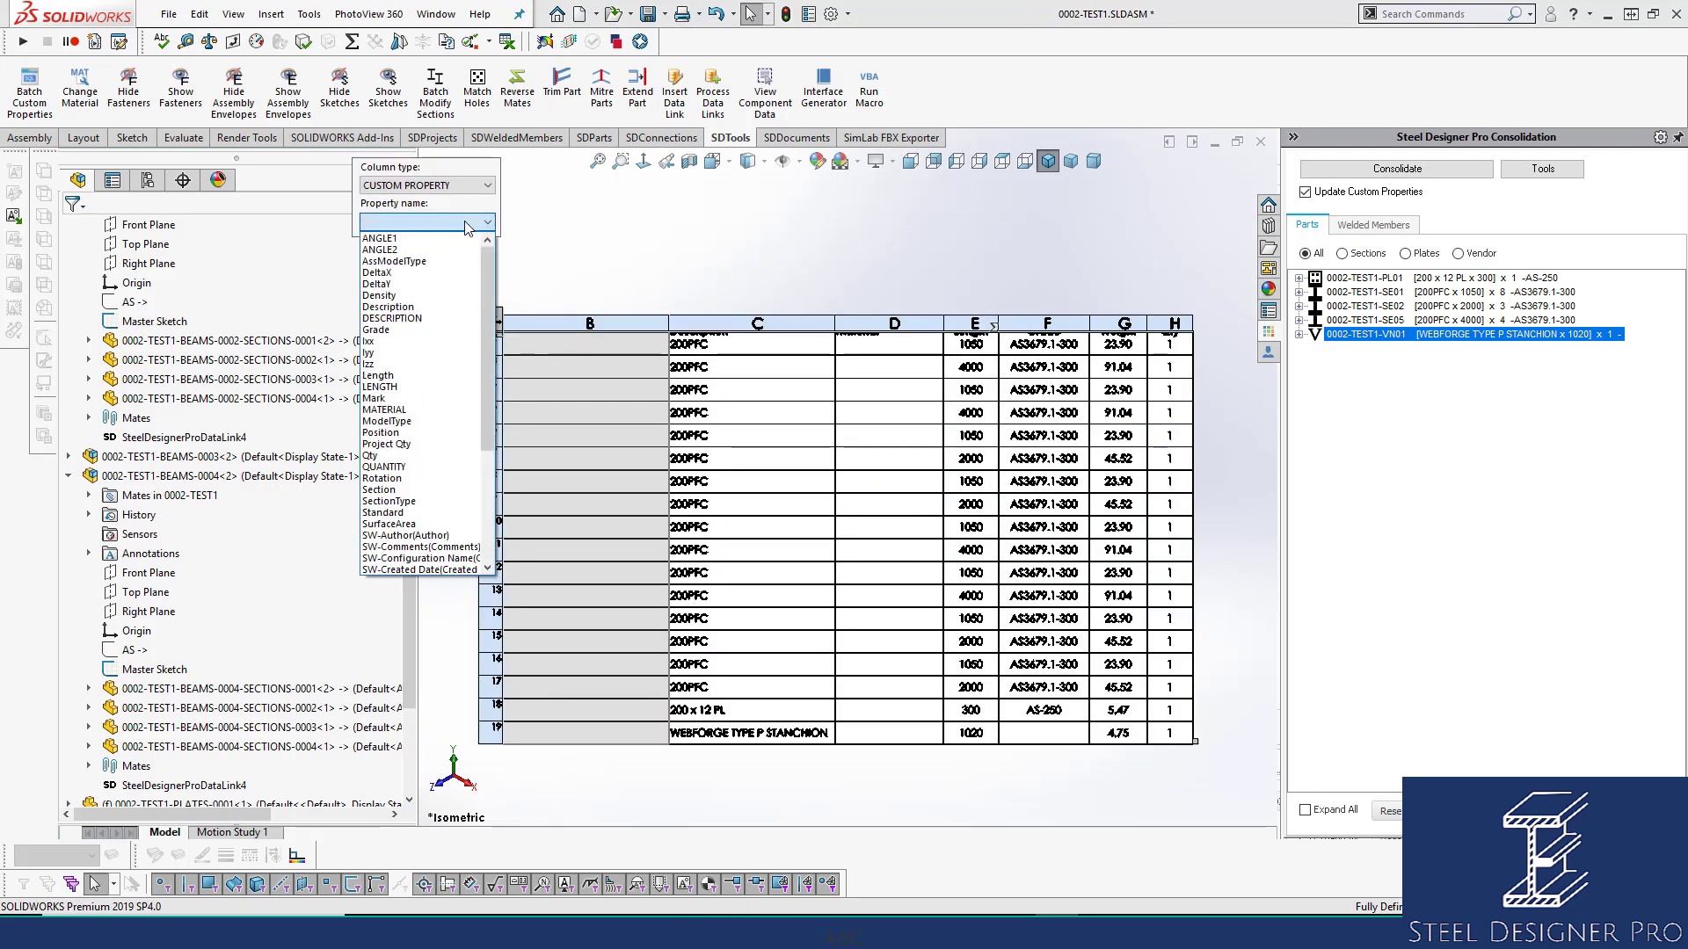
pyautogui.click(376, 398)
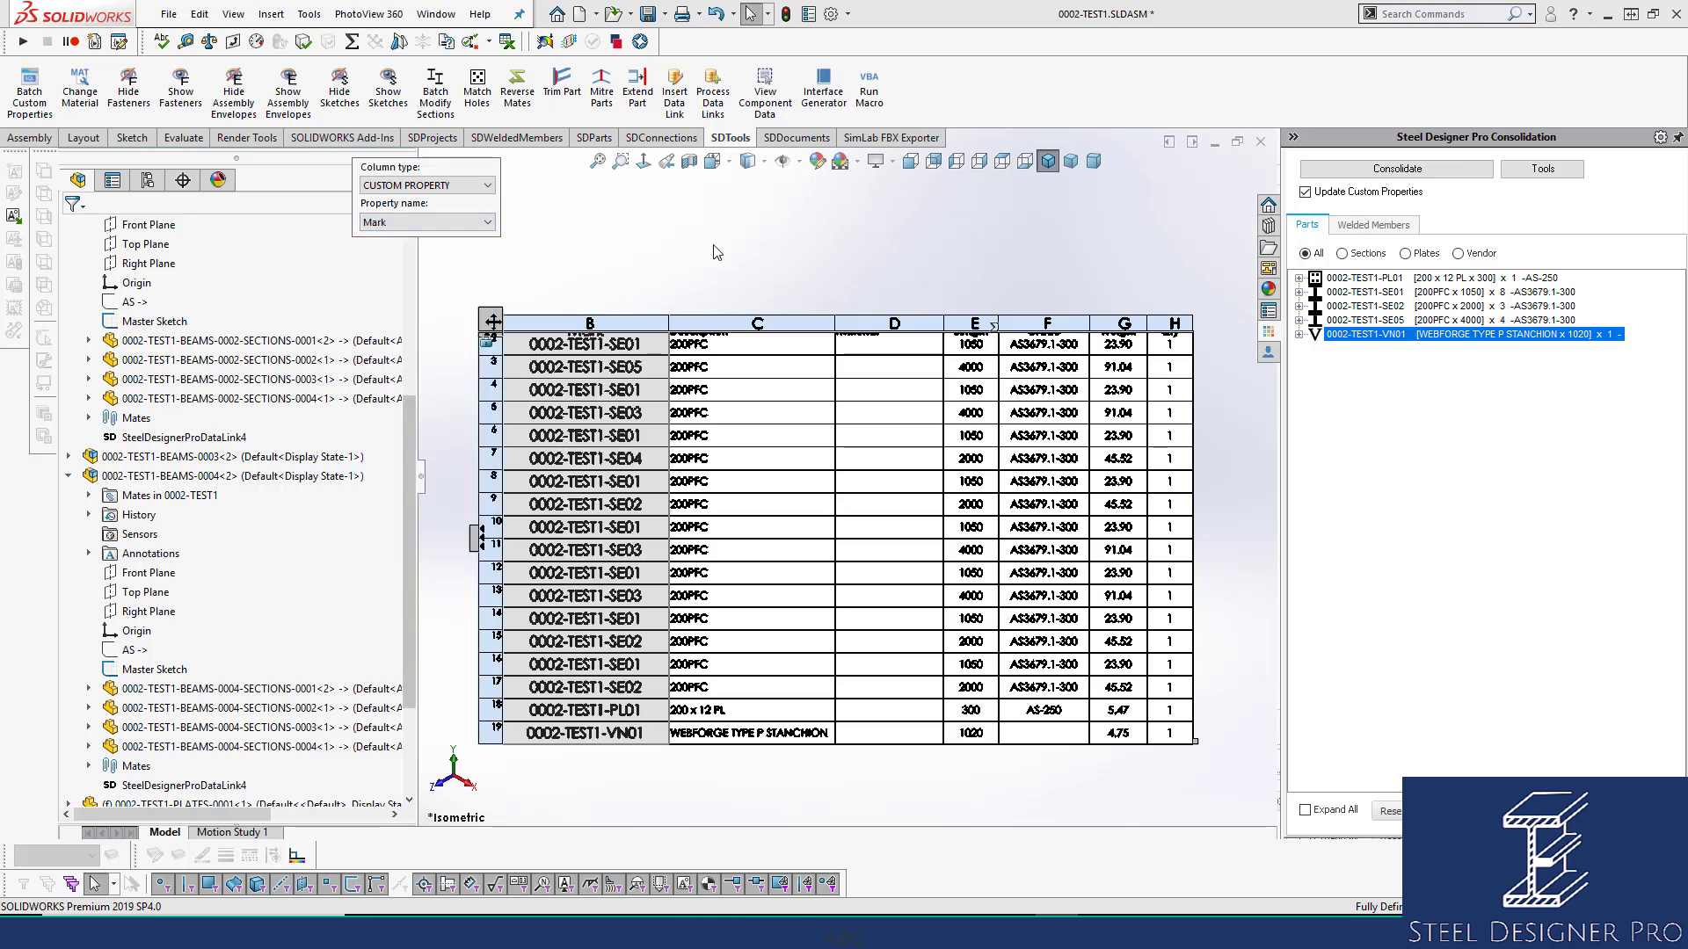
pyautogui.click(739, 242)
pyautogui.scroll(-2, 597, 624)
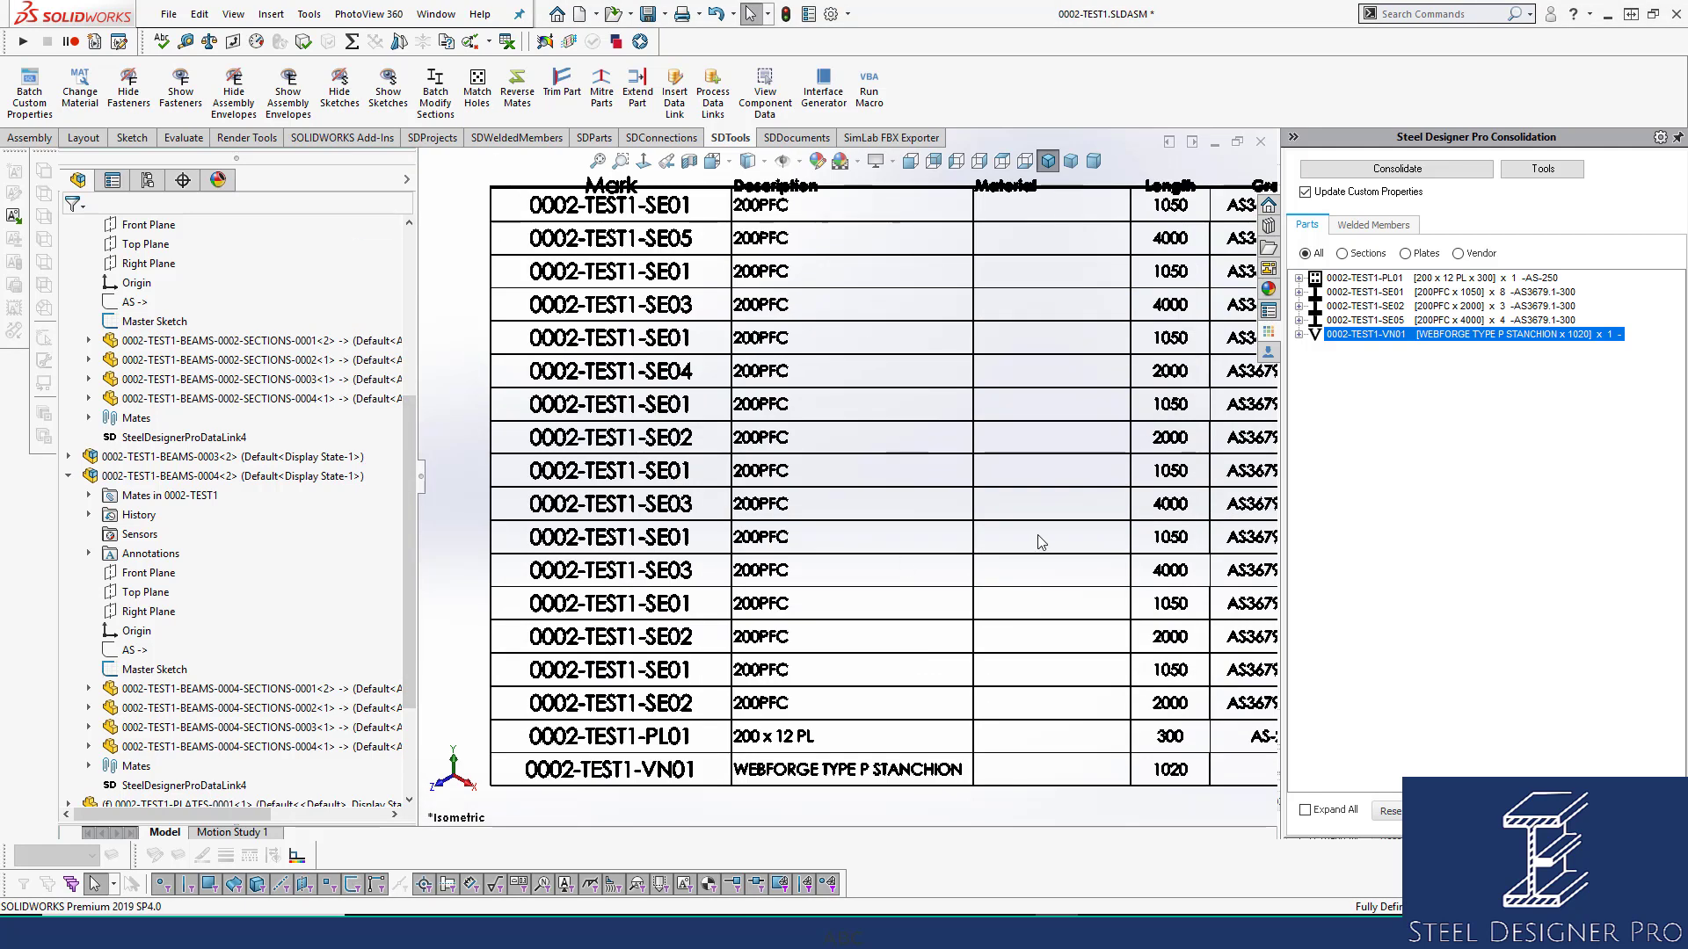
pyautogui.scroll(2, 1041, 542)
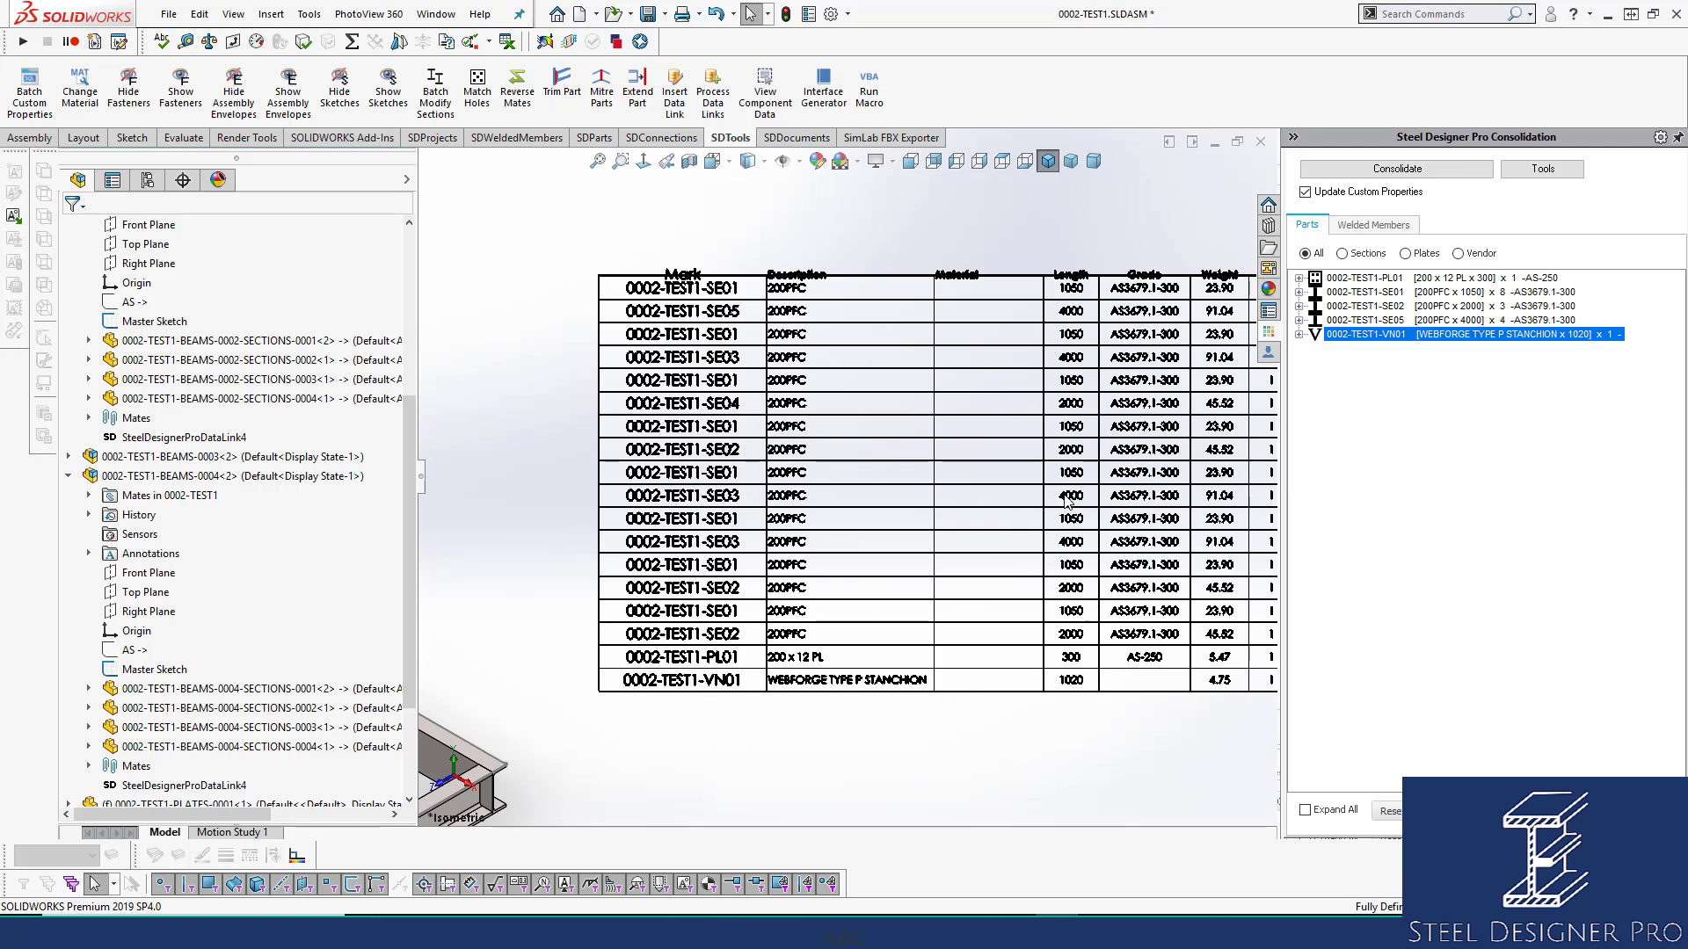
pyautogui.scroll(-1, 1062, 493)
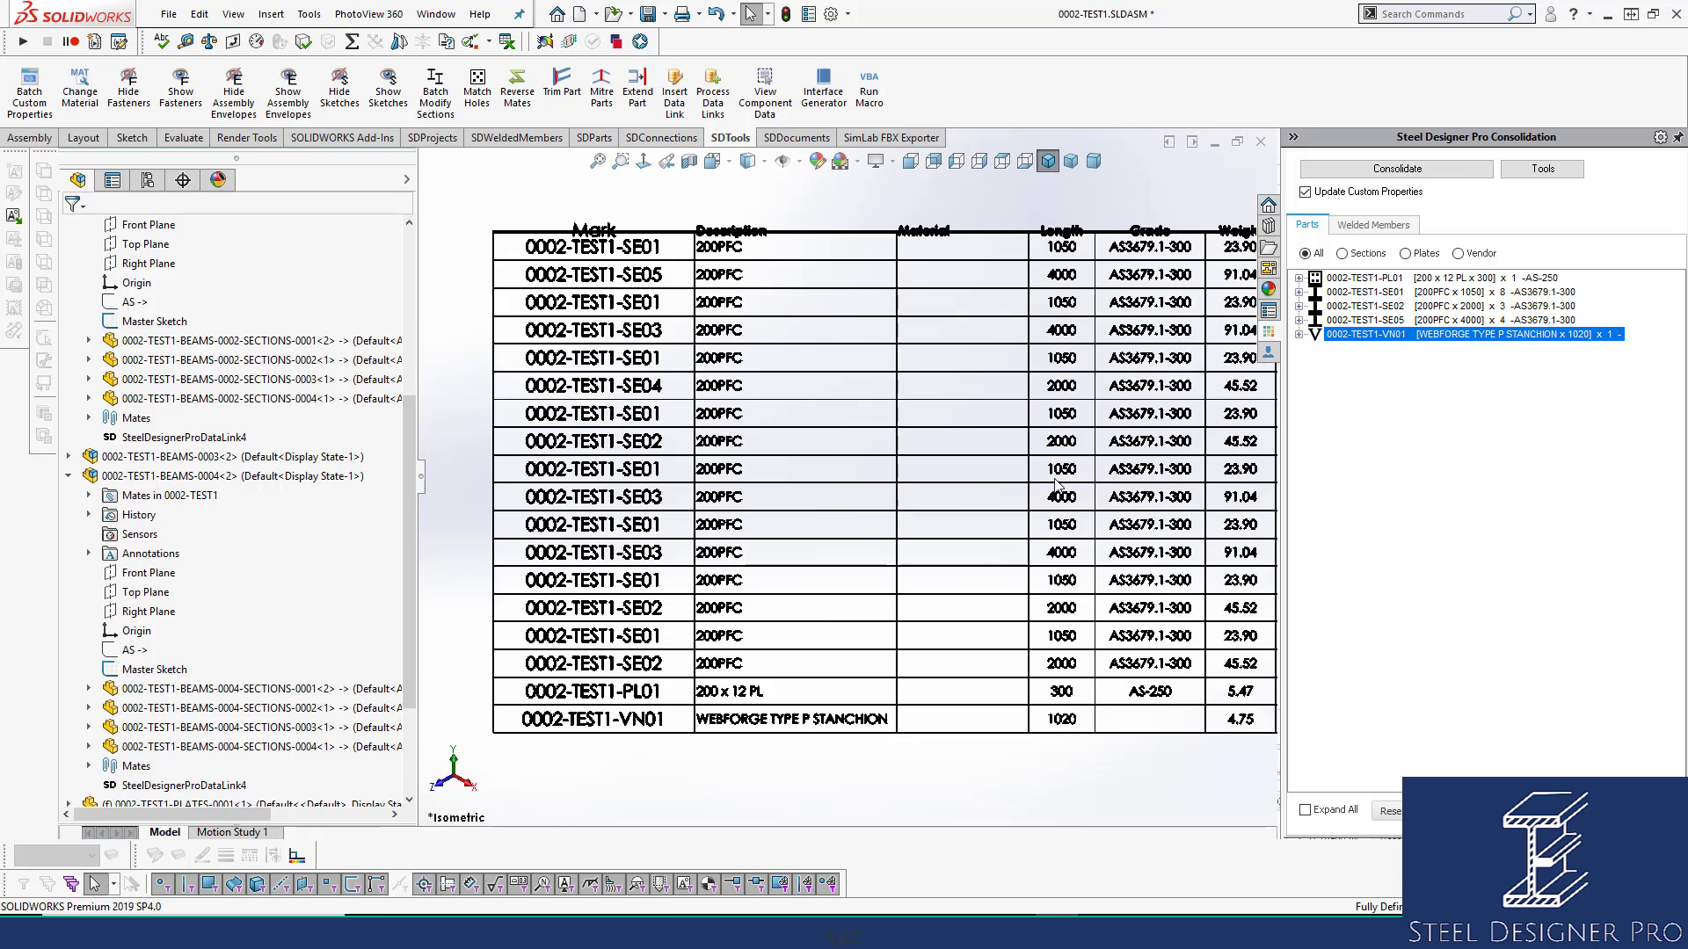
# Sort the bill of materials by Mark in ascending order using the Literal method
pyautogui.rightClick(537, 233)
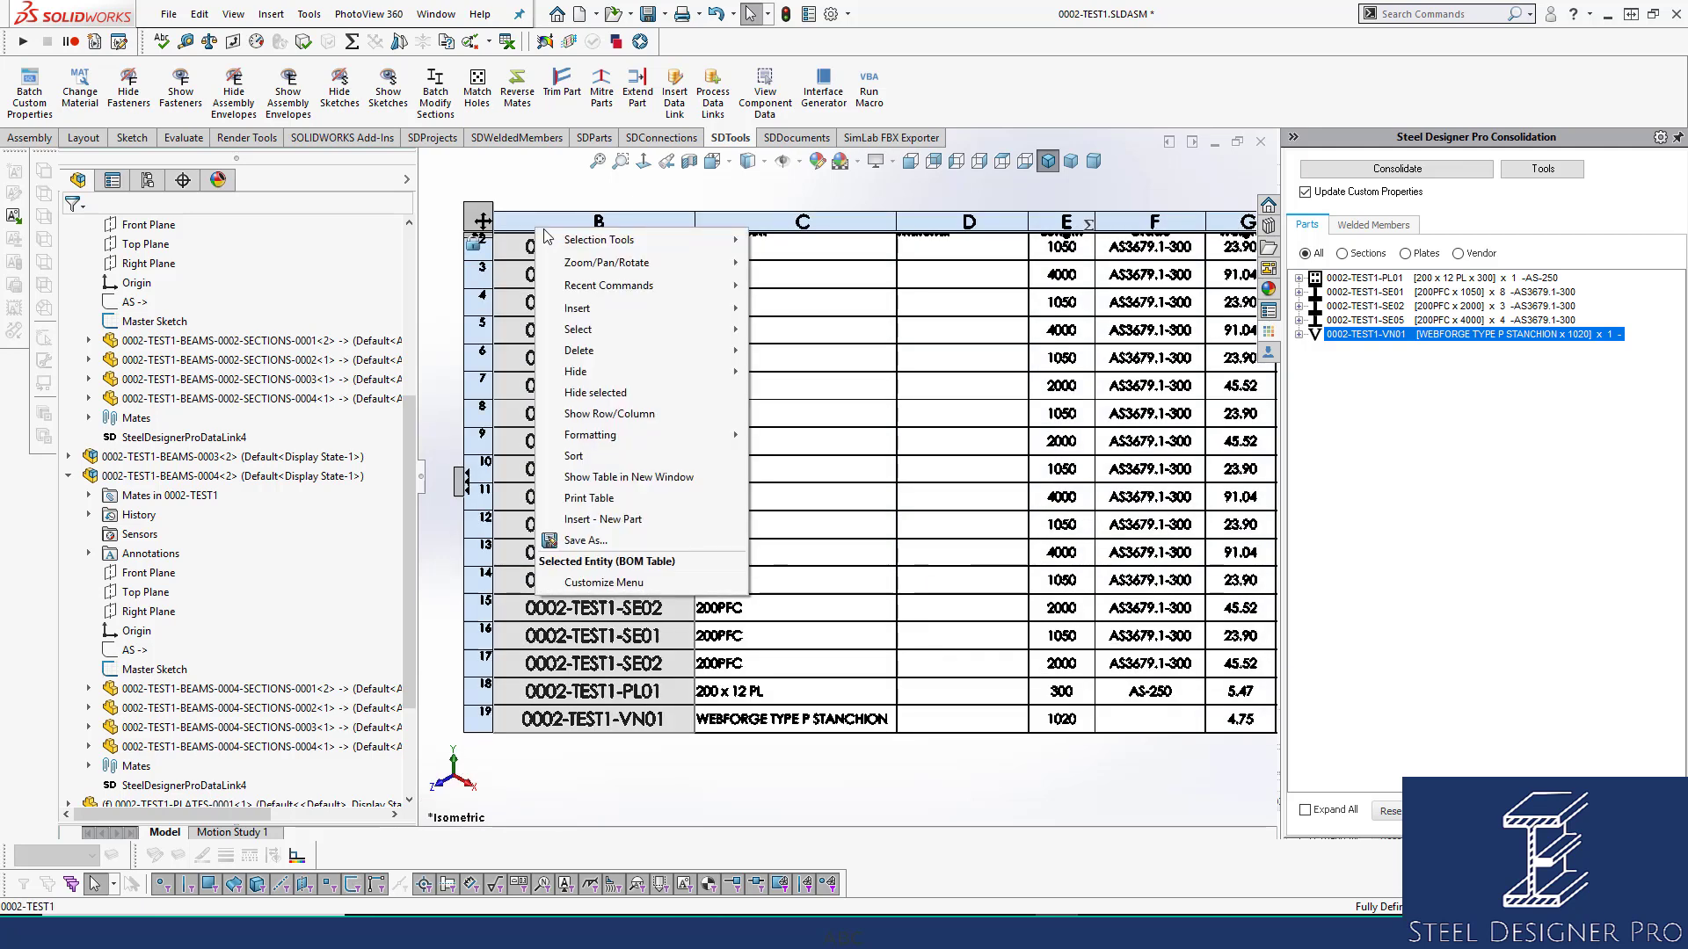
pyautogui.moveTo(599, 314)
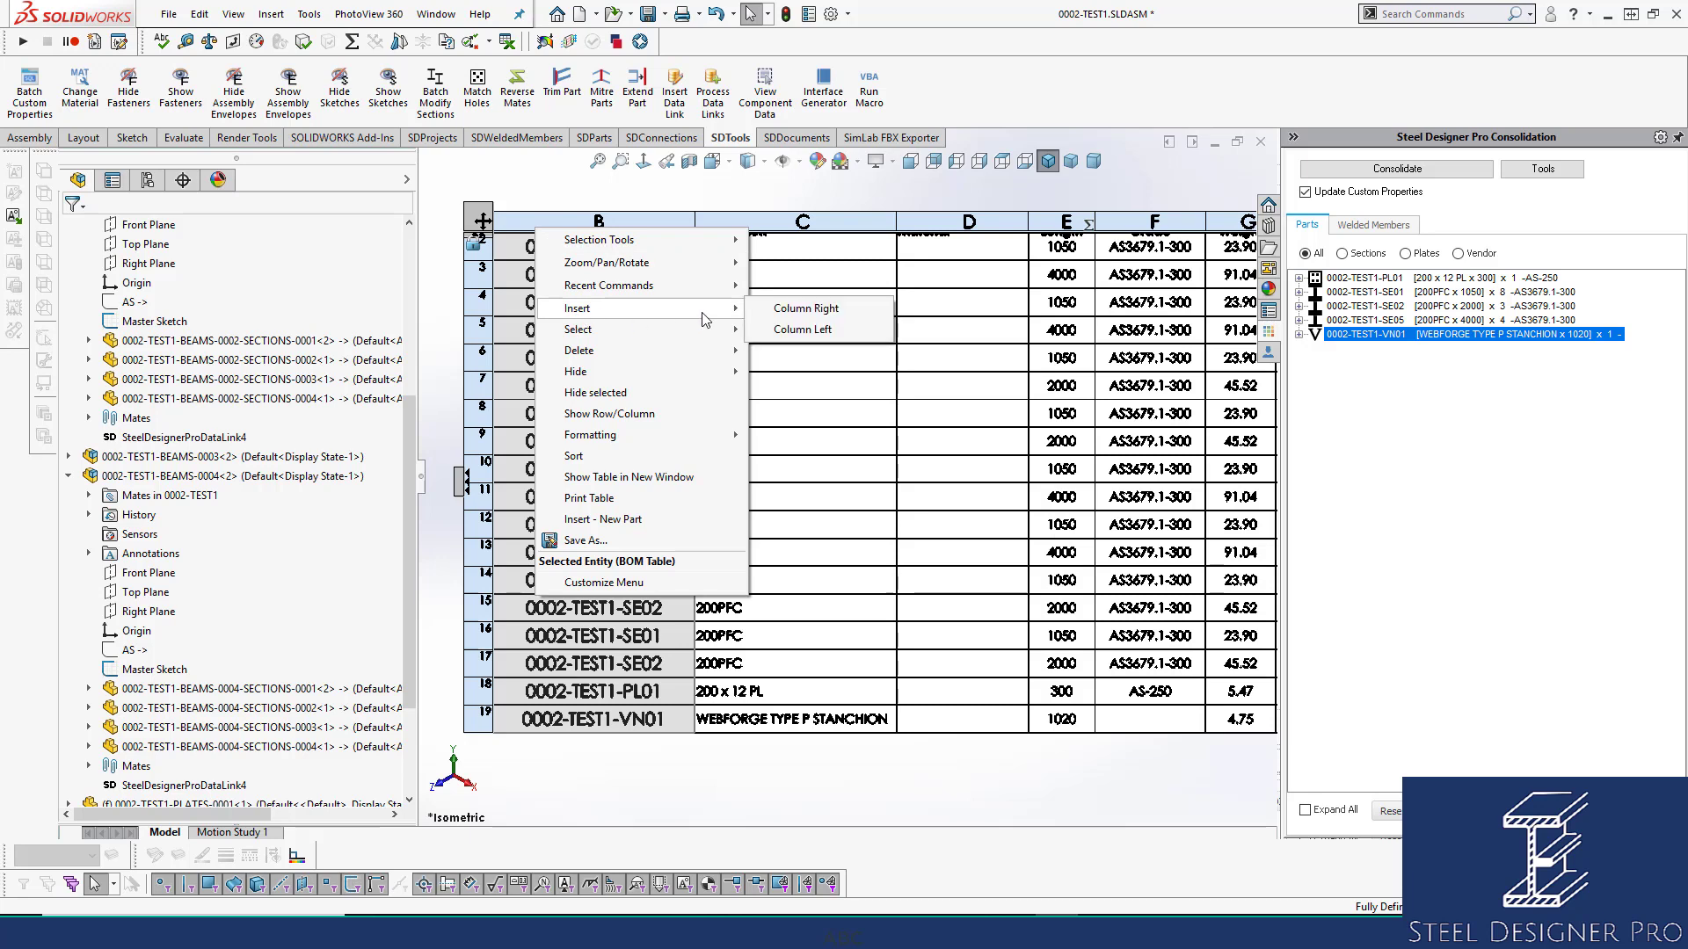
pyautogui.click(645, 457)
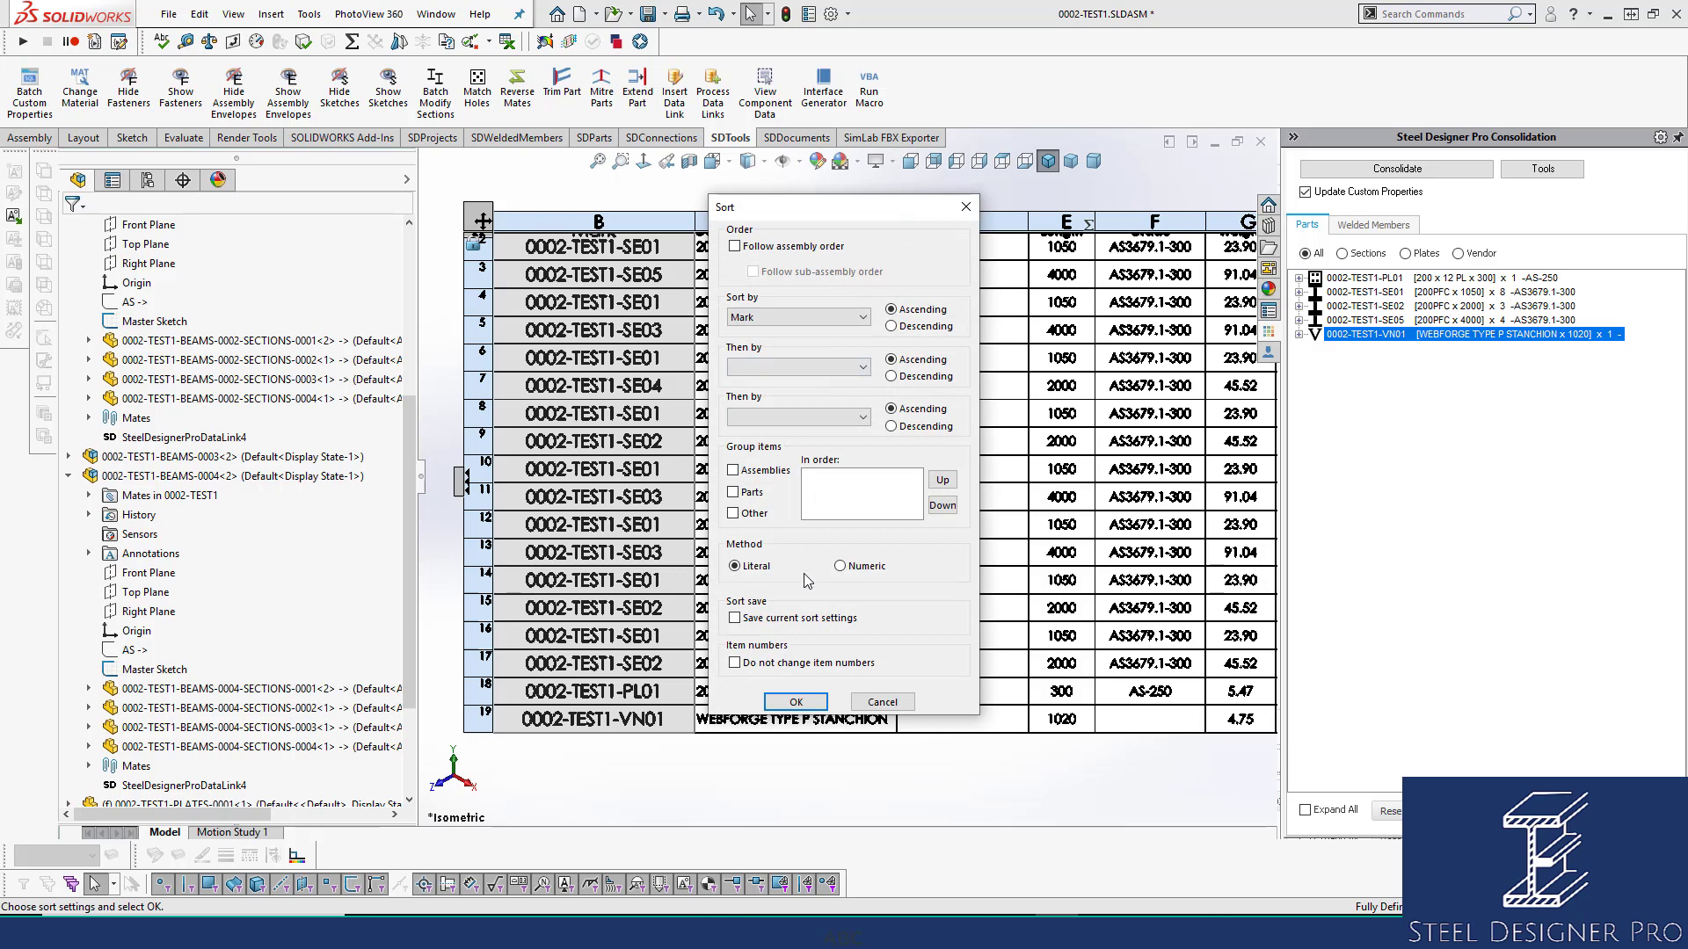
pyautogui.click(795, 701)
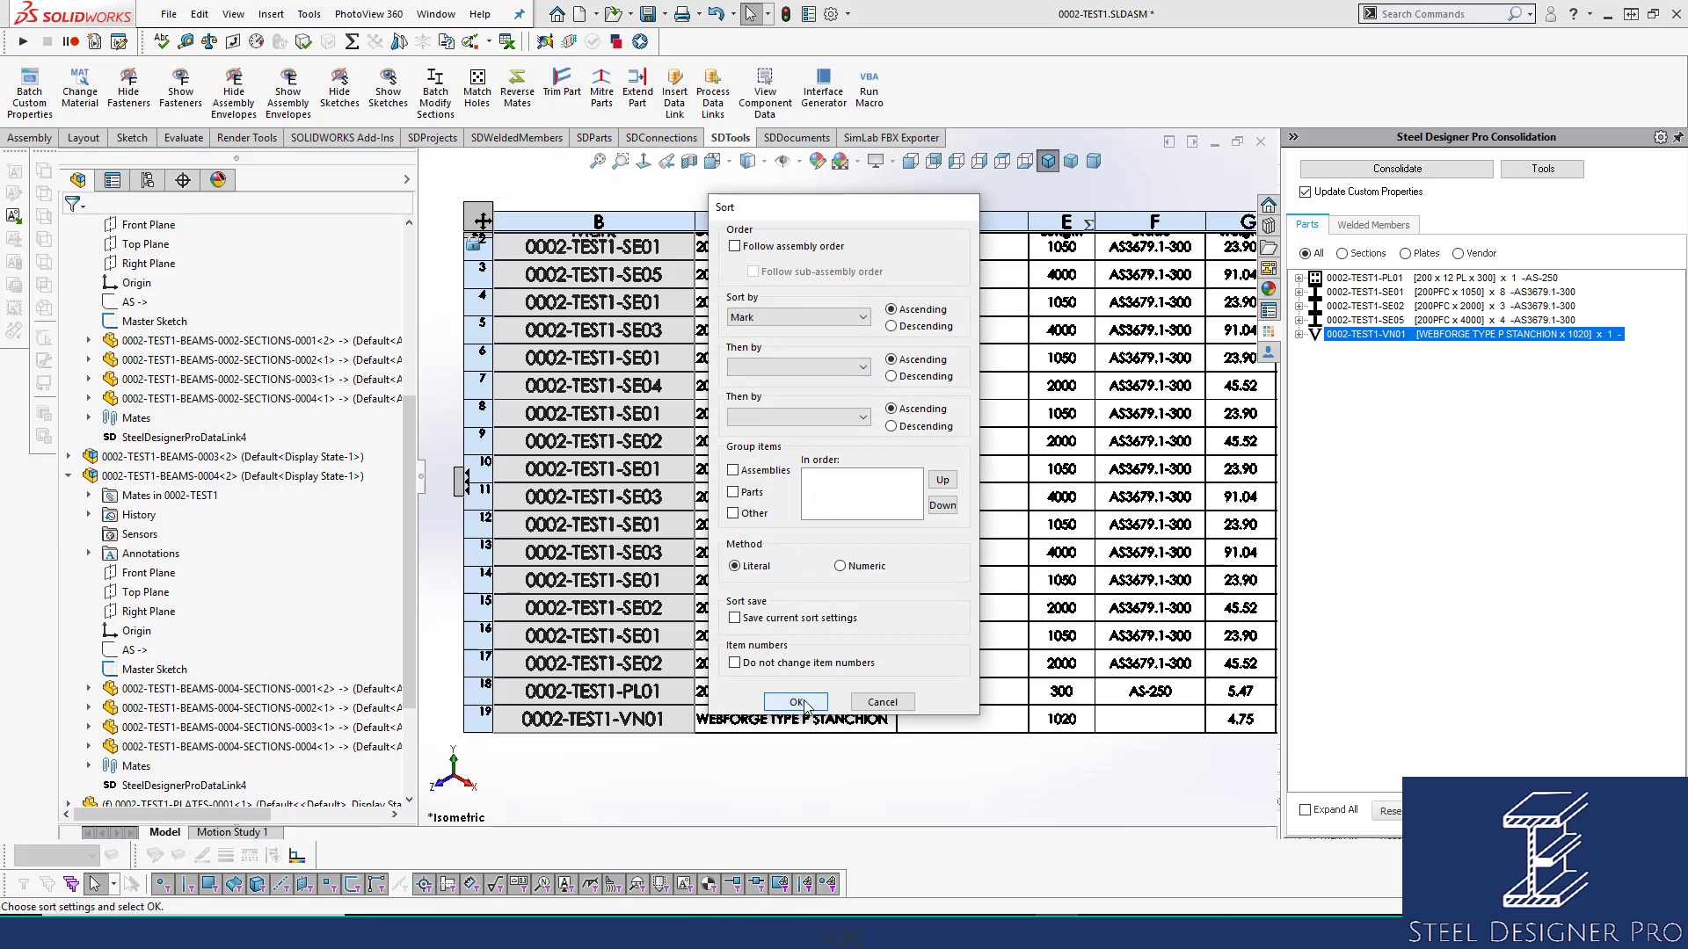
pyautogui.click(692, 193)
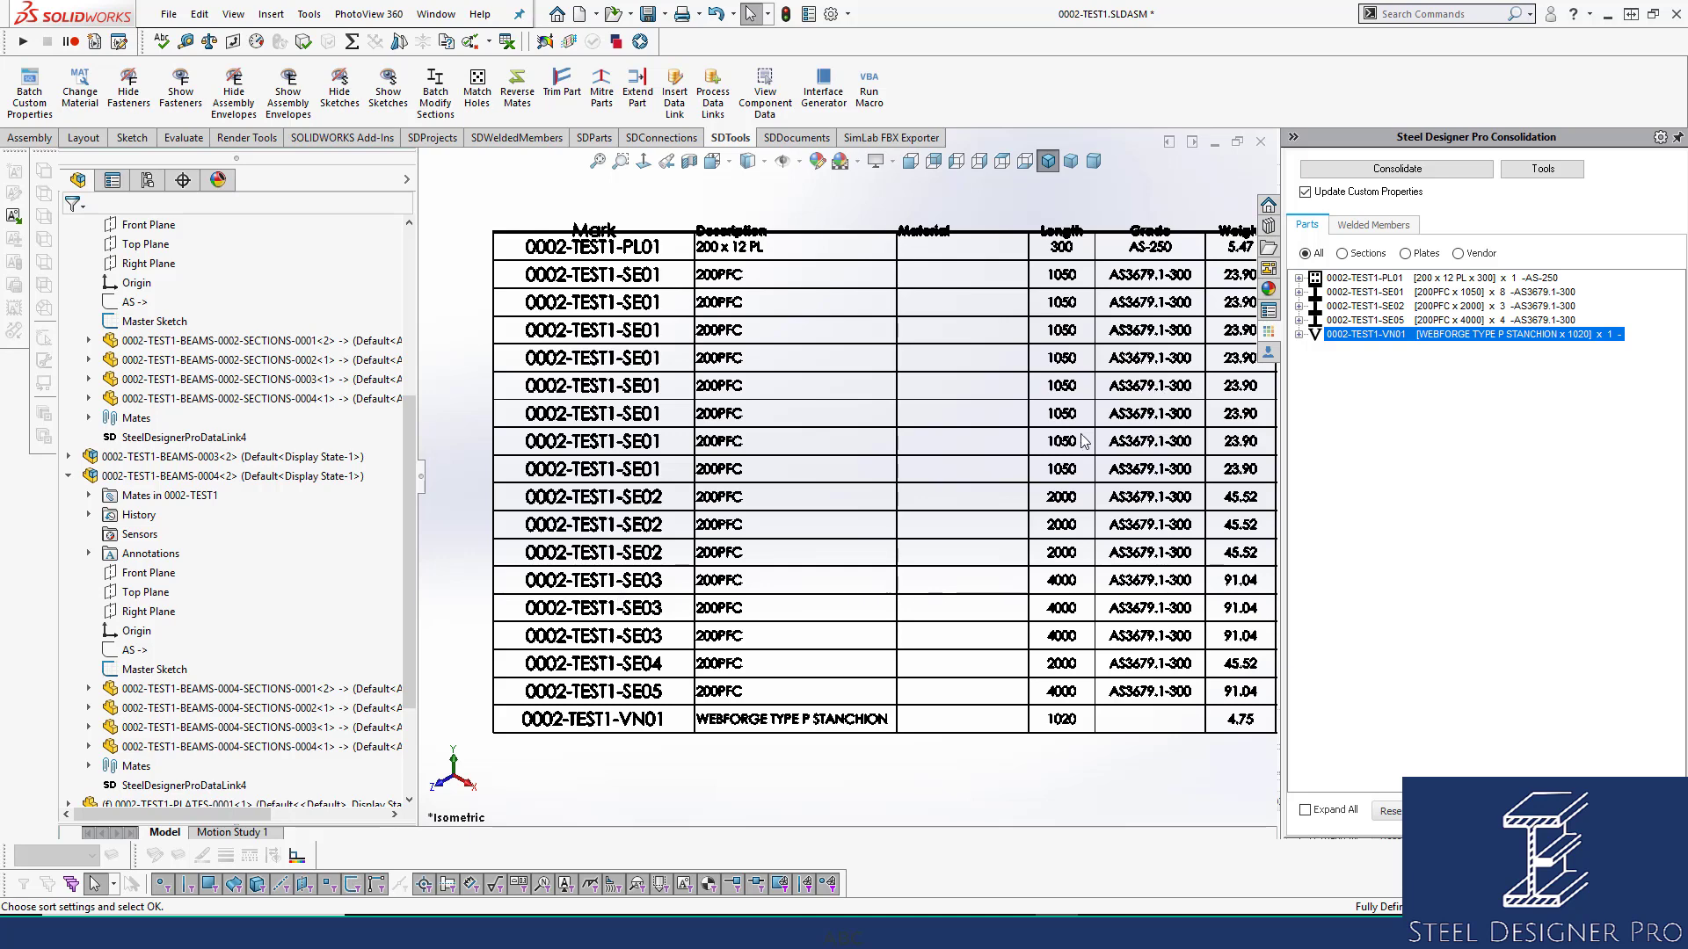
pyautogui.scroll(-2, 1081, 446)
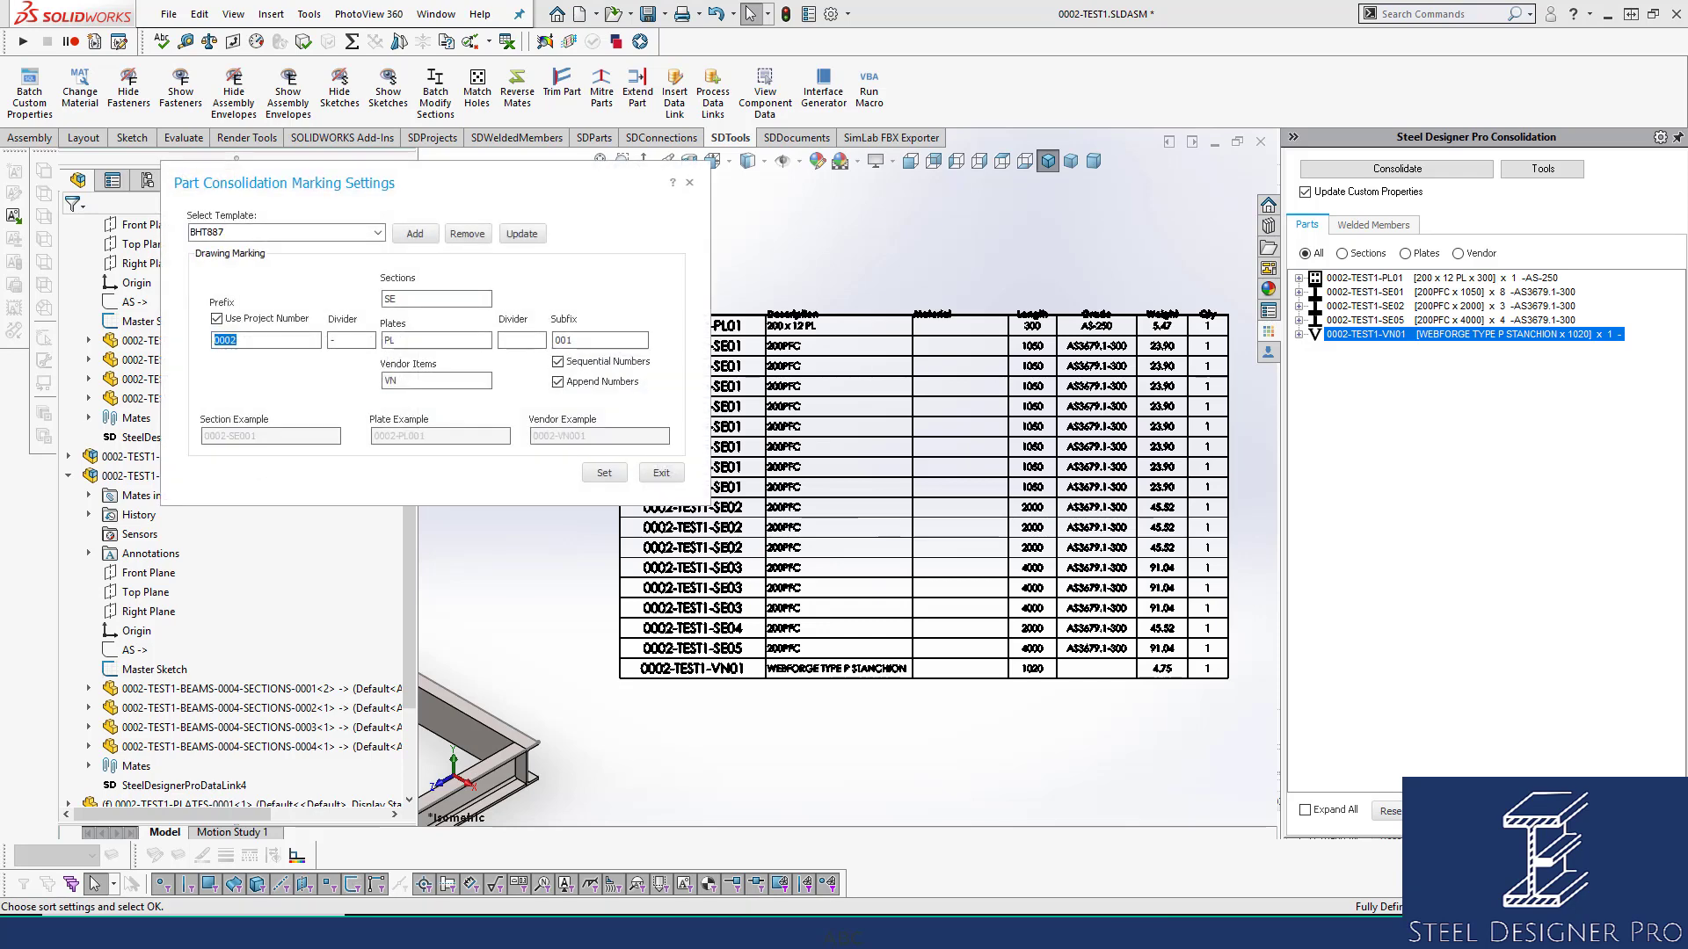
# Select the My Marking System template in the part consolidation marking settings and add a new template named 0002
pyautogui.click(378, 233)
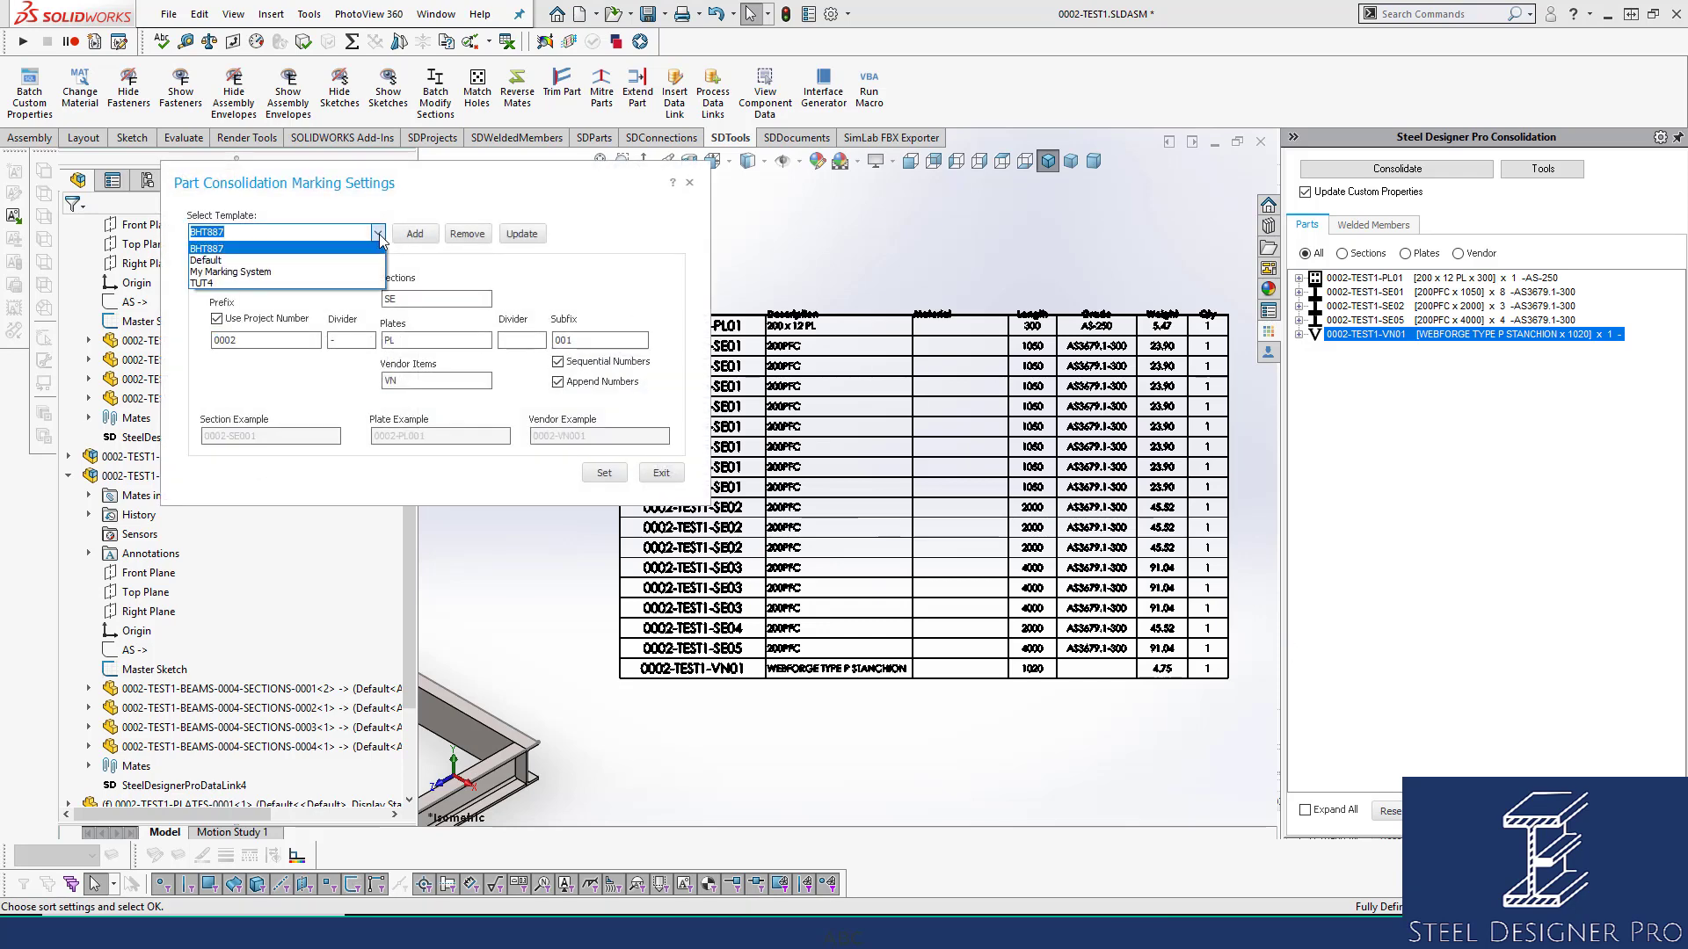
pyautogui.click(315, 259)
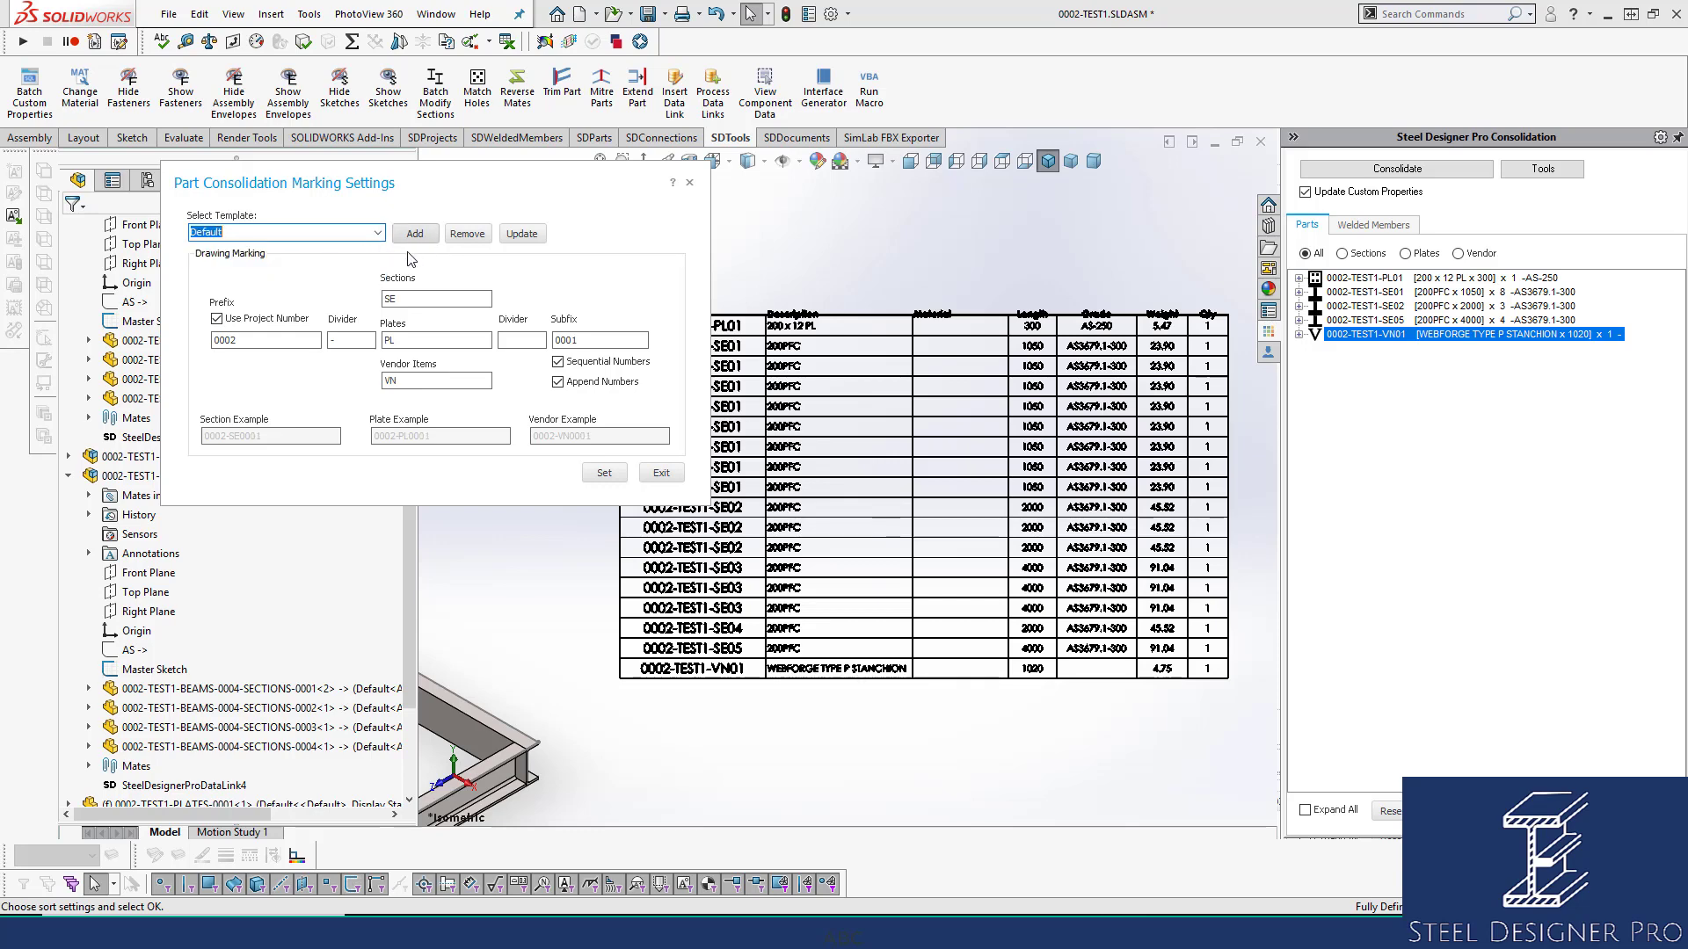
pyautogui.click(379, 233)
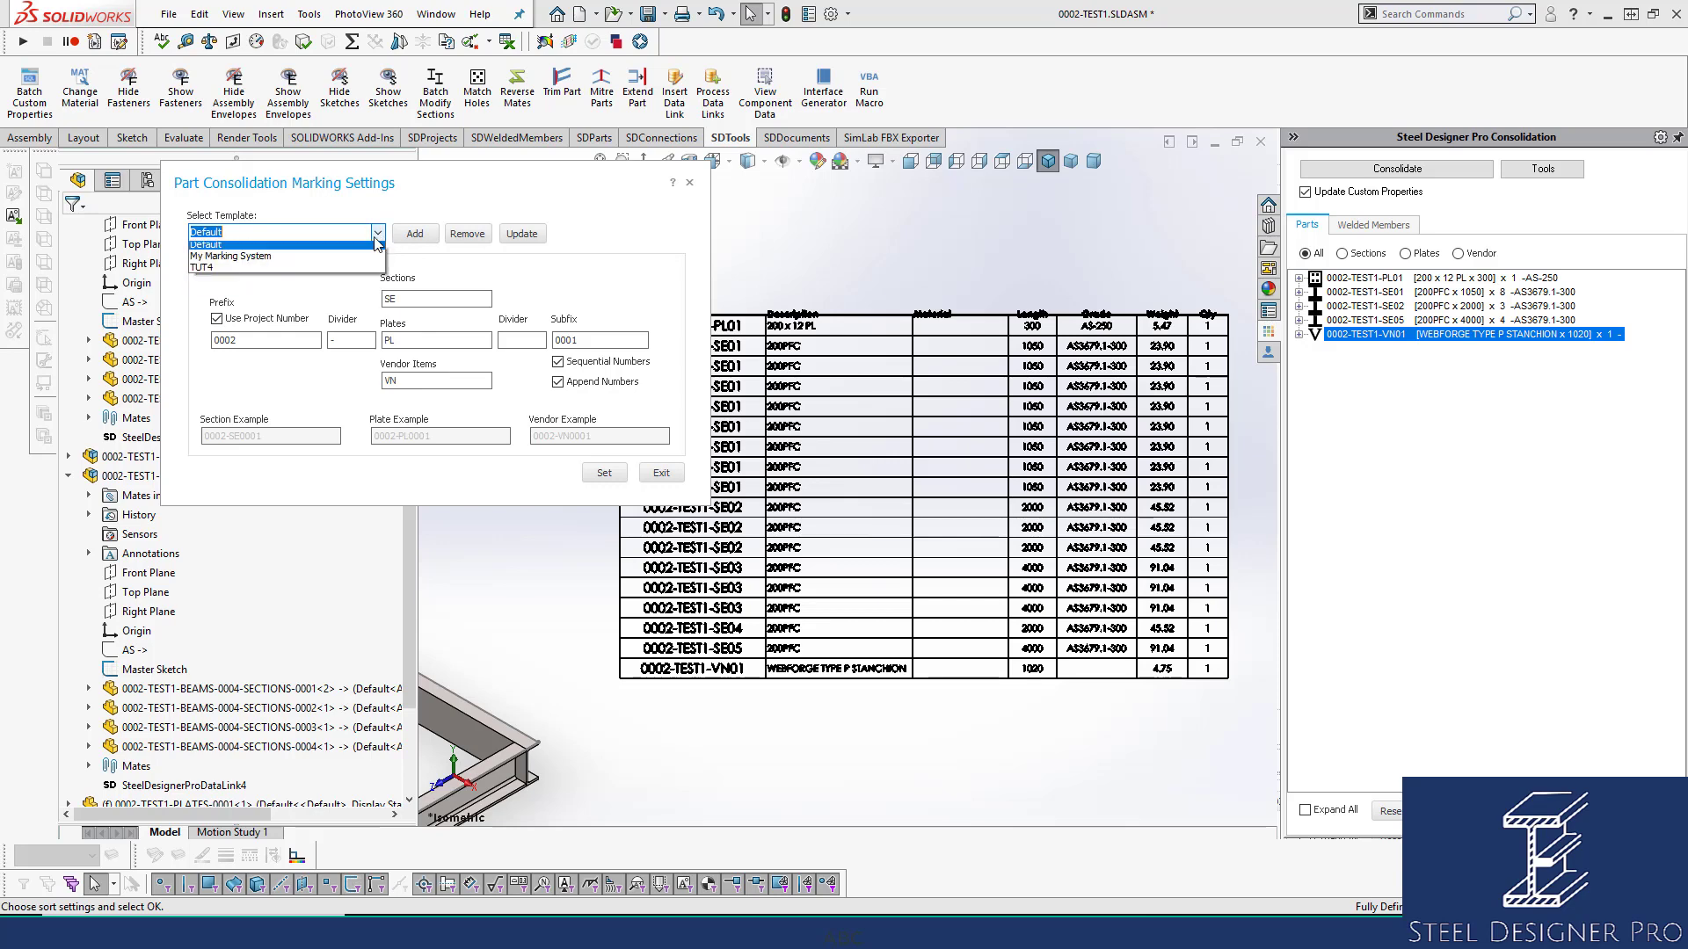
pyautogui.click(330, 272)
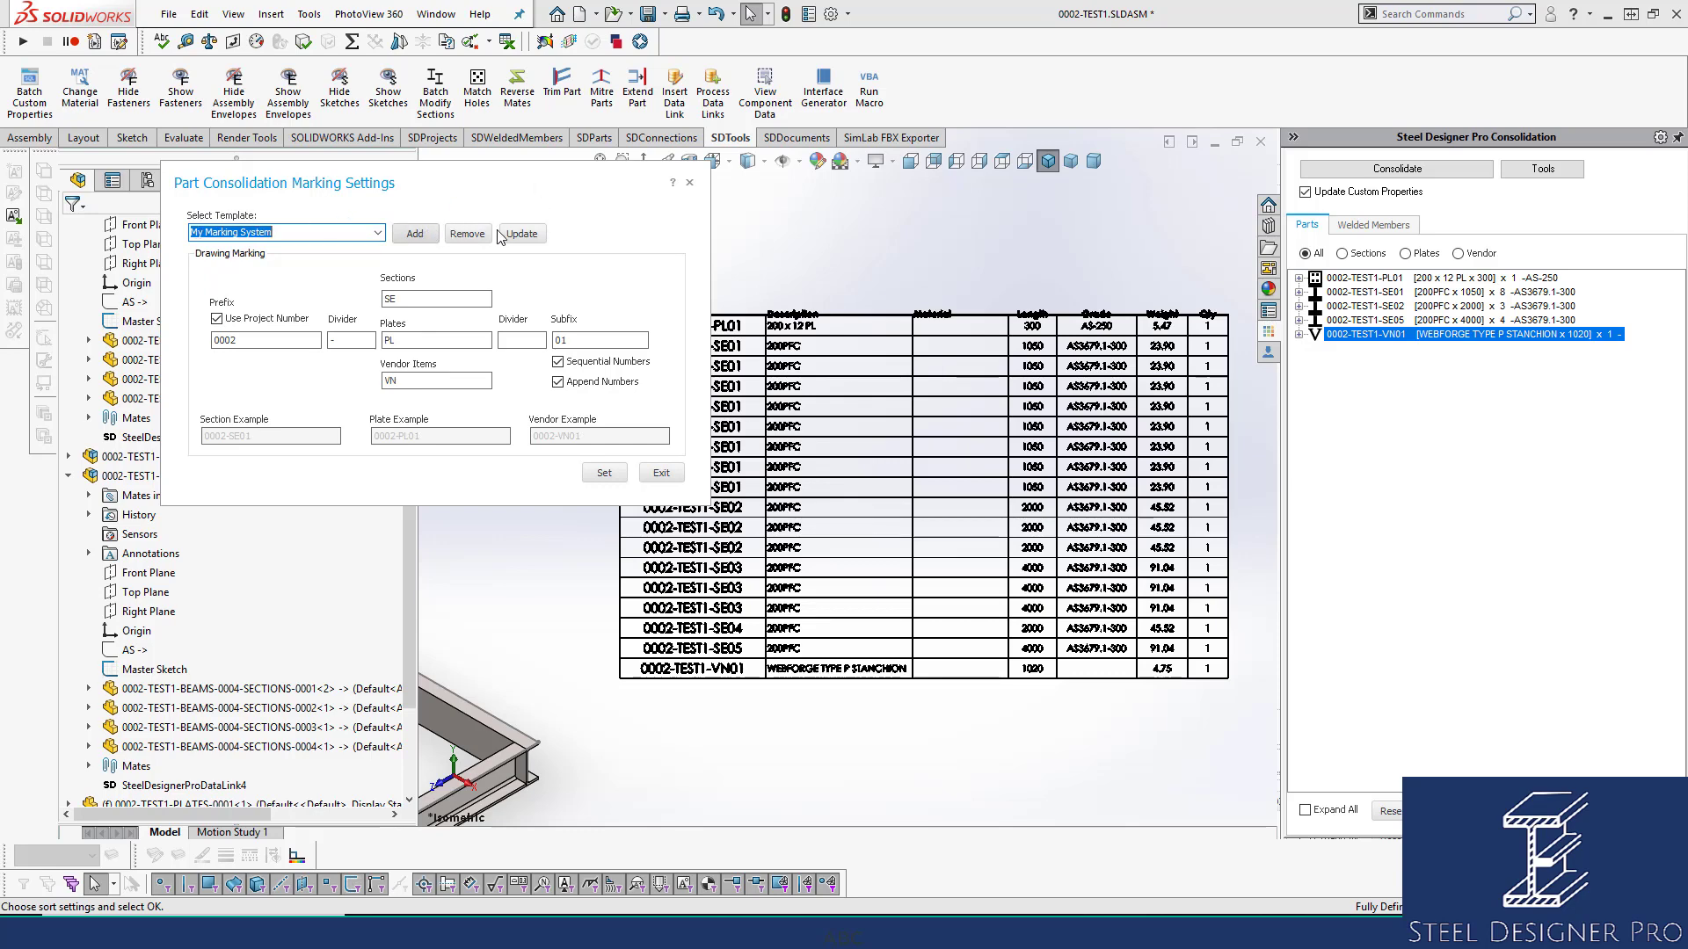
pyautogui.click(420, 233)
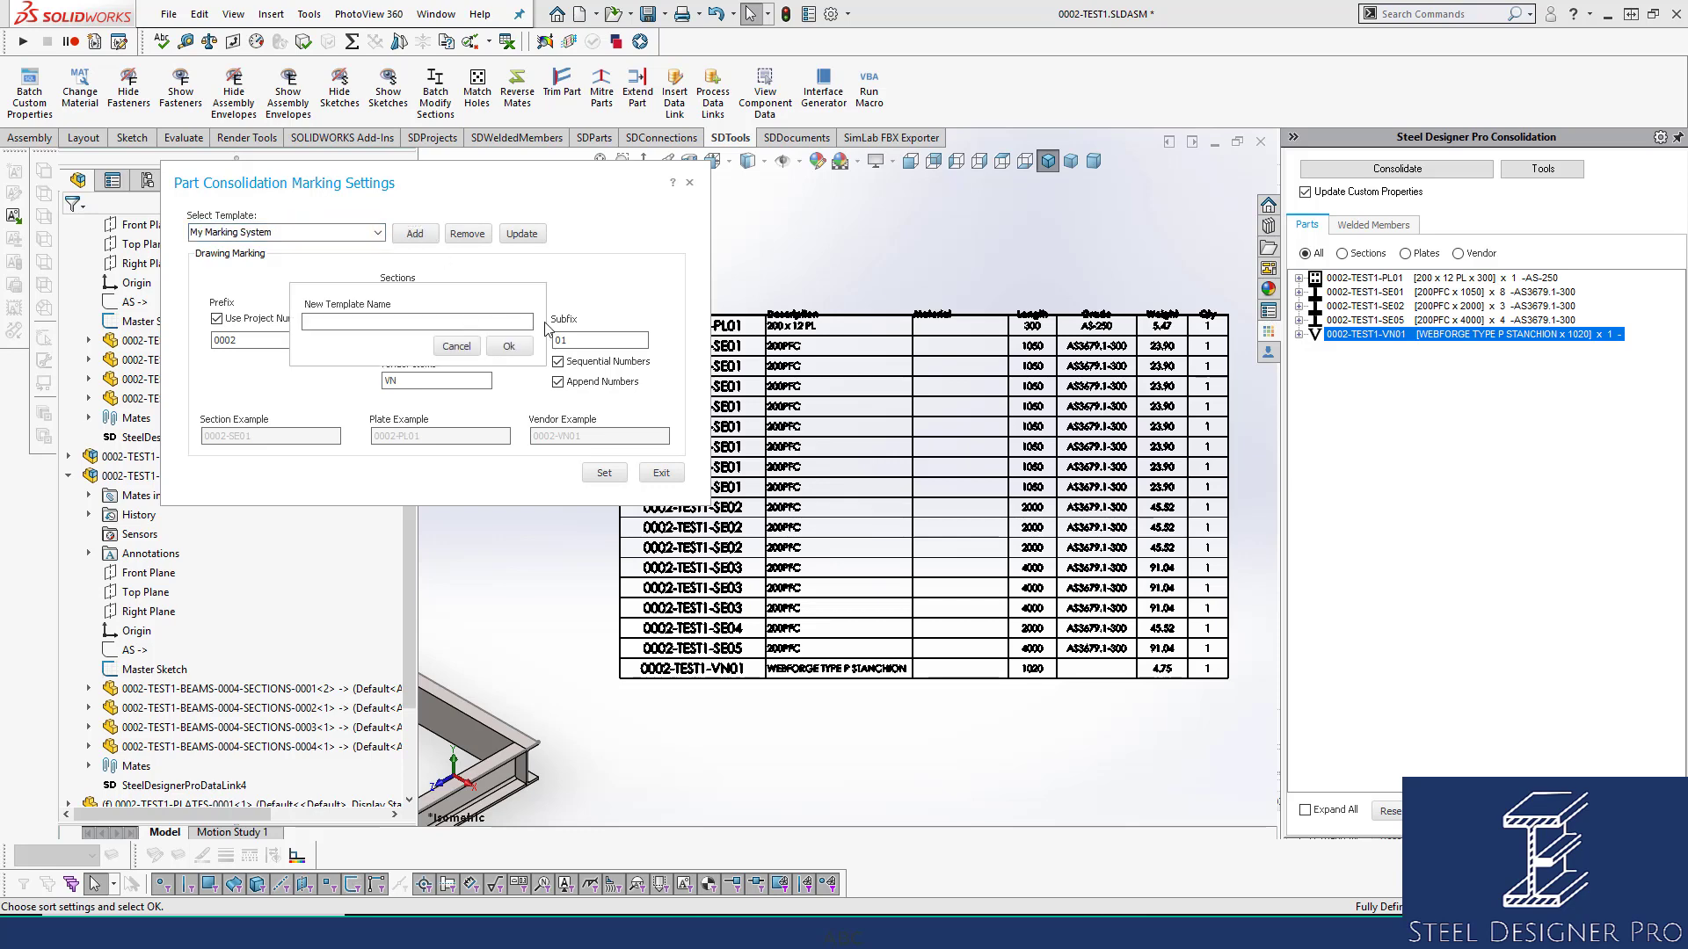
pyautogui.write('0002')
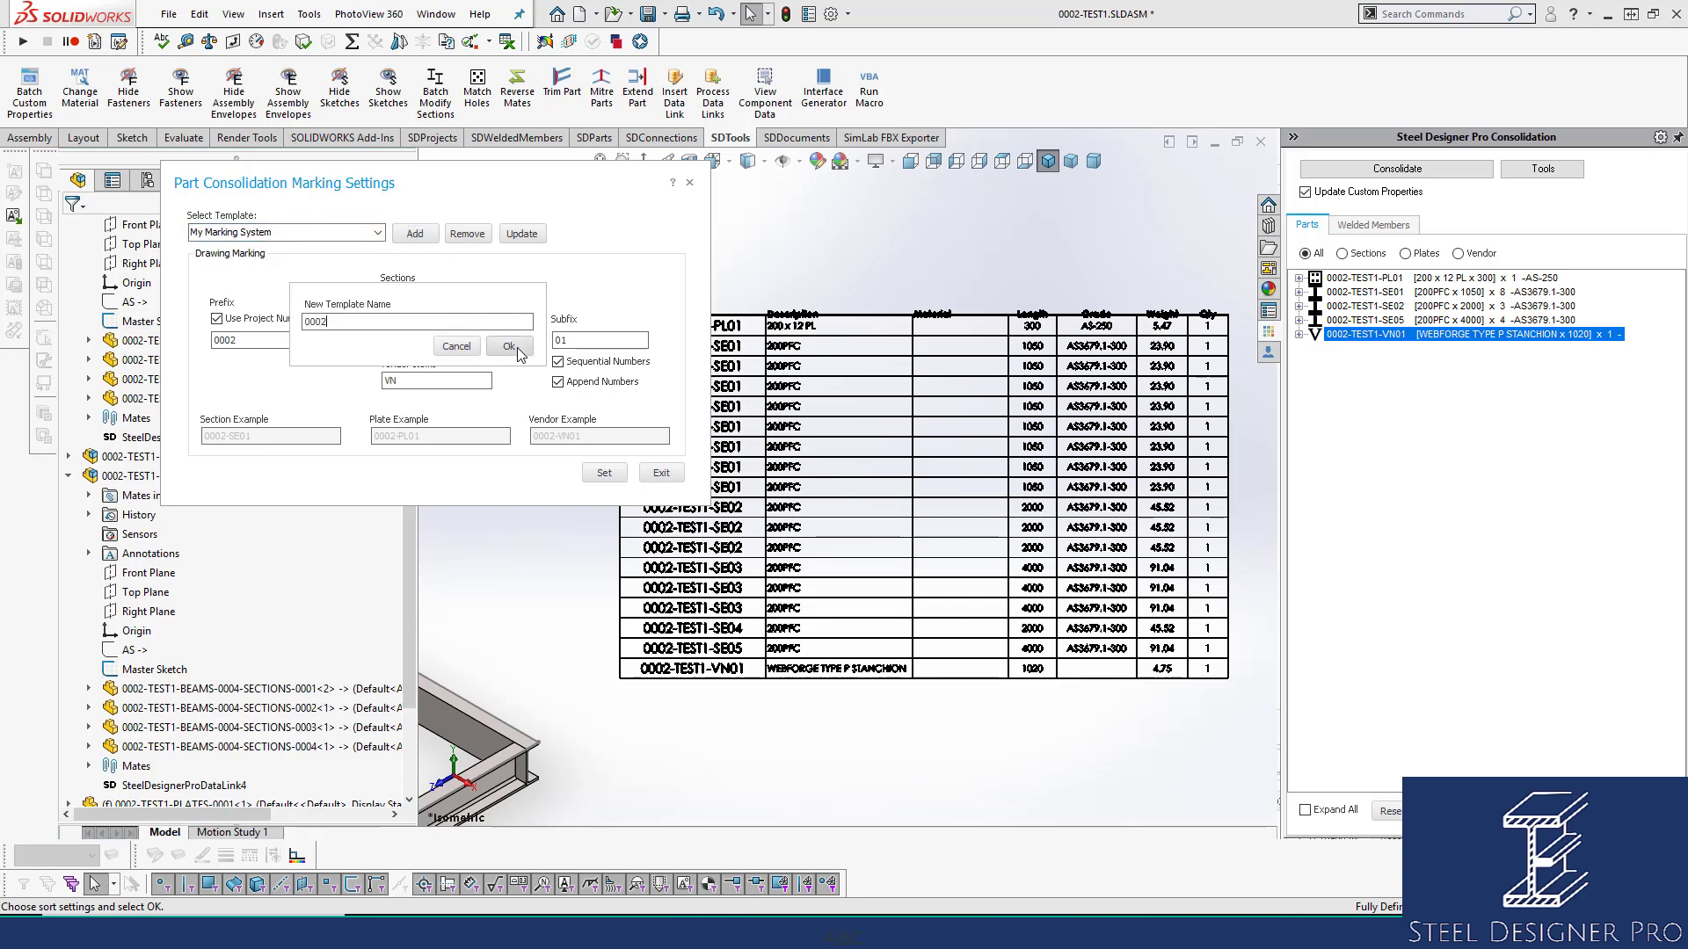
pyautogui.click(510, 347)
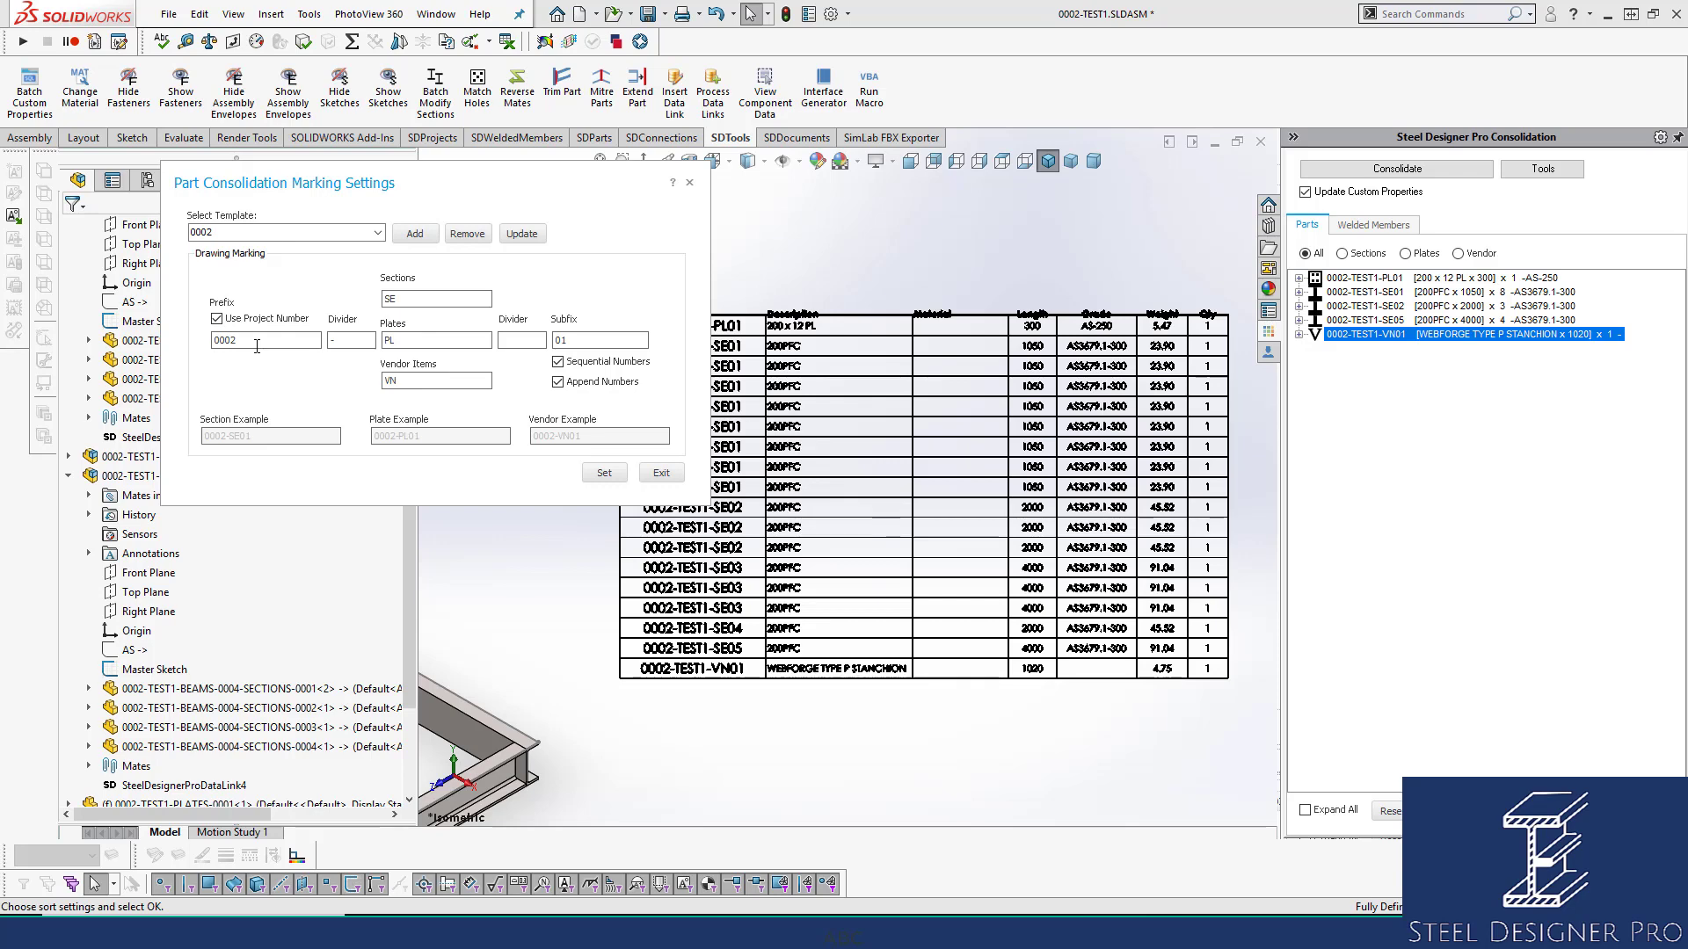
# Set the suffix of the 0002 marking template to 001, update the template and apply it
pyautogui.doubleClick(390, 340)
pyautogui.doubleClick(263, 344)
pyautogui.doubleClick(598, 344)
pyautogui.write('001')
pyautogui.write('1')
pyautogui.click(520, 234)
pyautogui.click(459, 369)
pyautogui.click(603, 474)
pyautogui.click(661, 474)
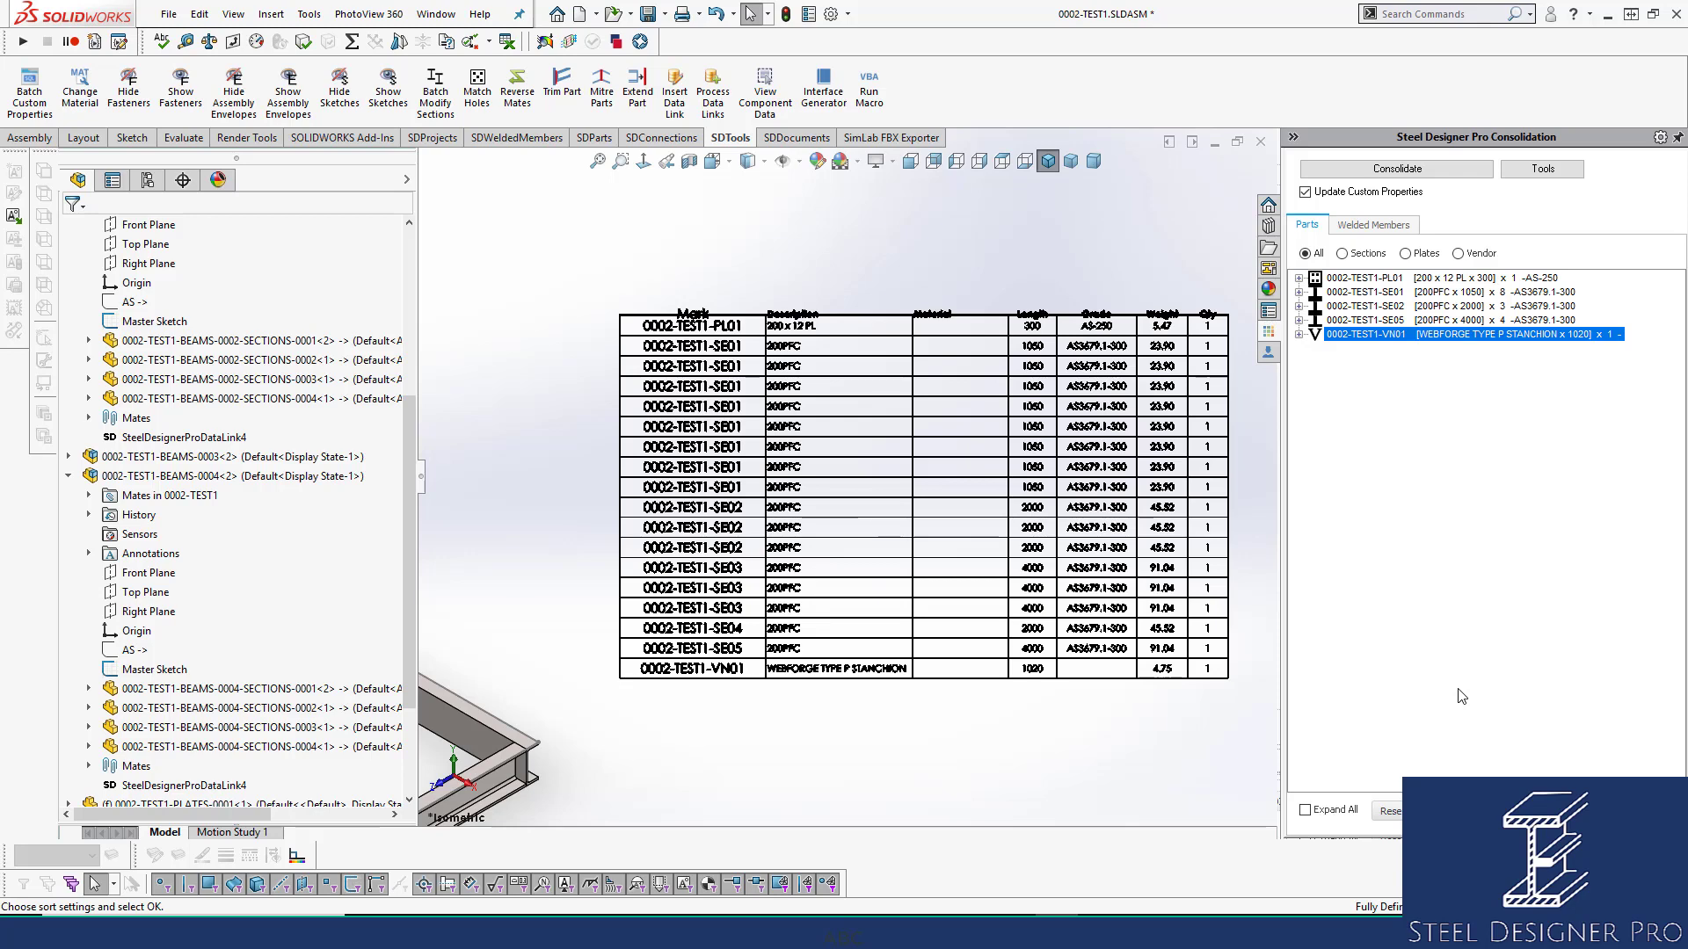
# Reset all component mark numbers for the project
pyautogui.moveTo(1365, 295)
pyautogui.click(1391, 810)
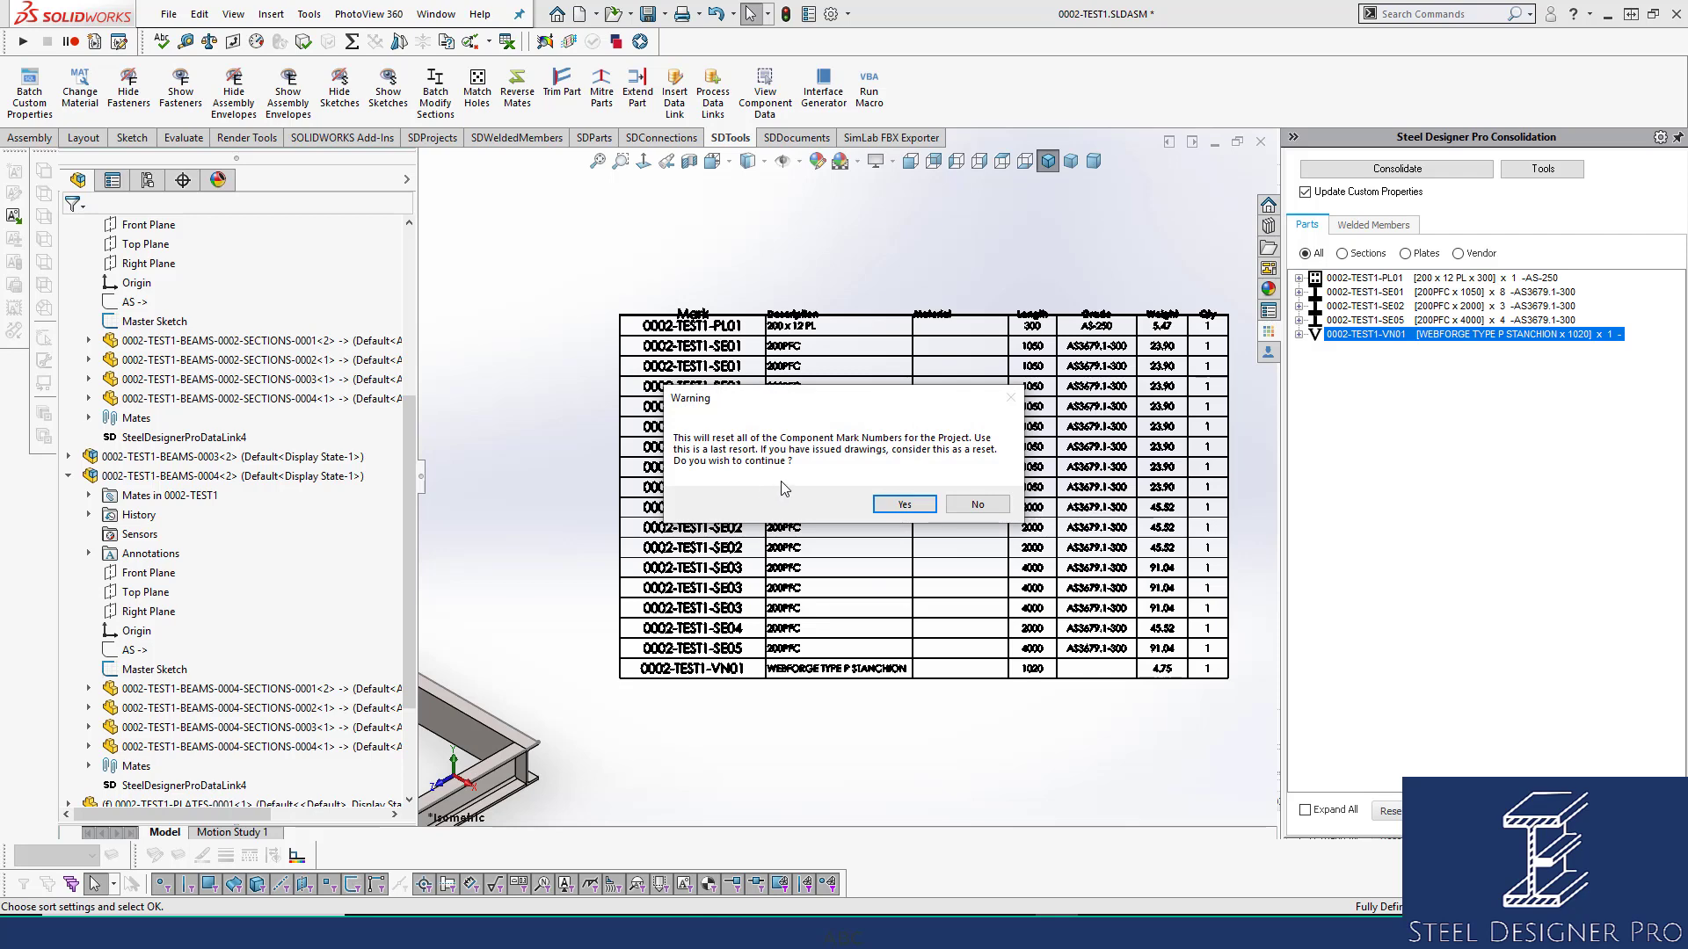
pyautogui.click(902, 506)
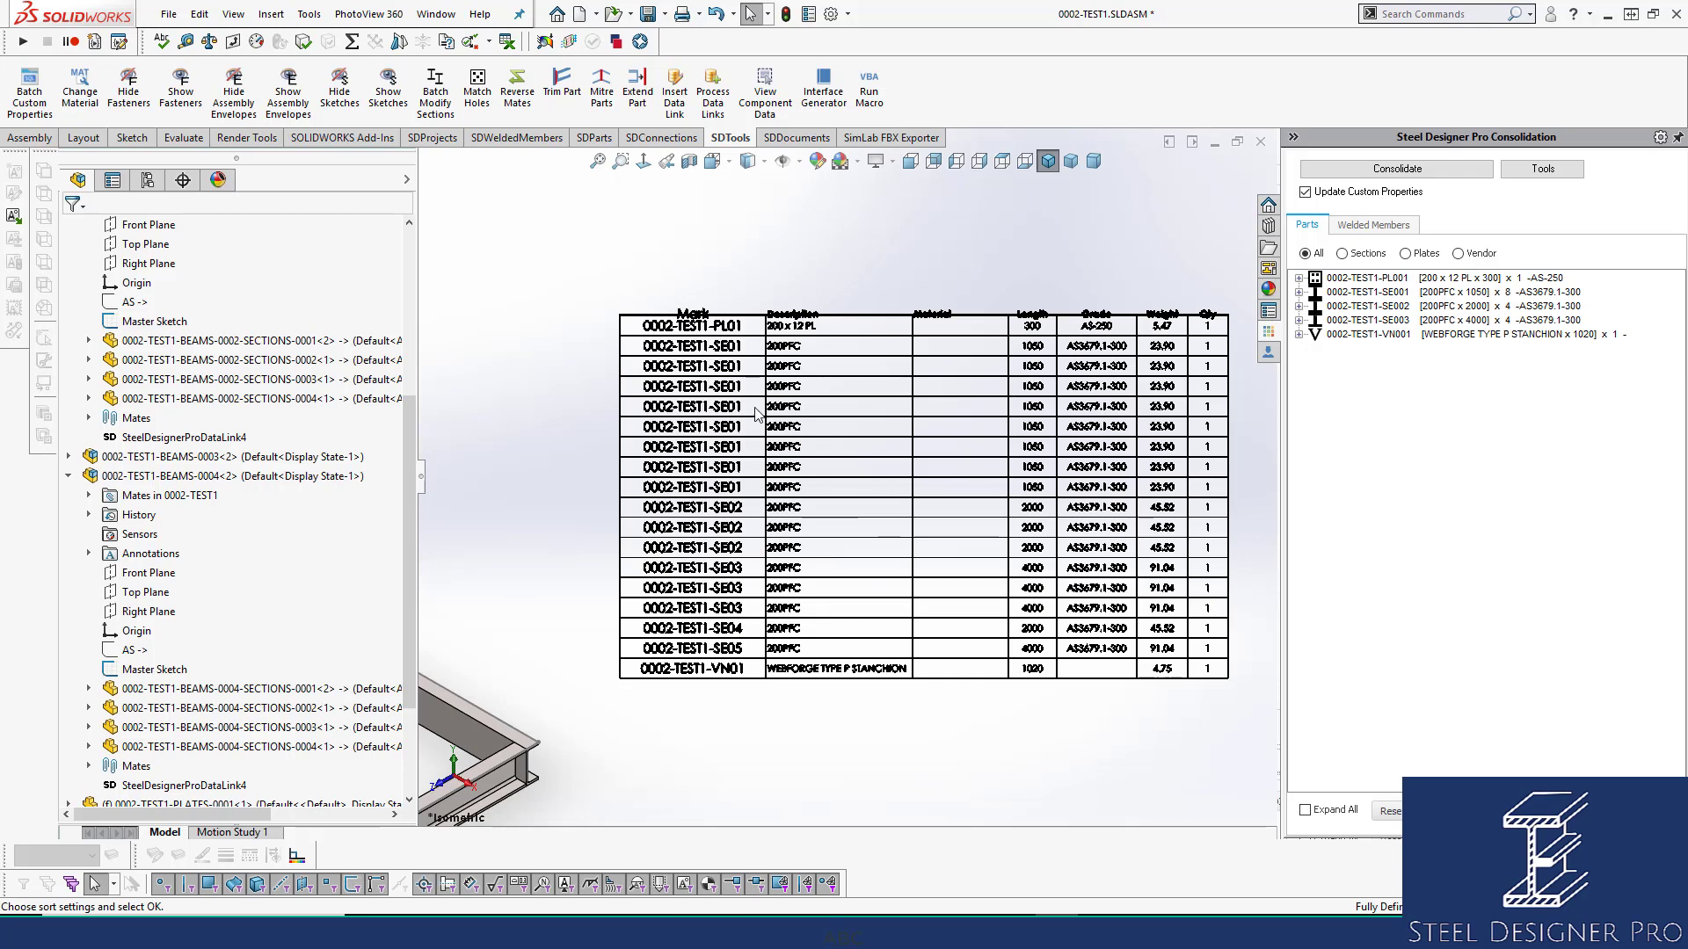
# Update the component marks of all grouped records in the consolidation tools form
pyautogui.click(1546, 170)
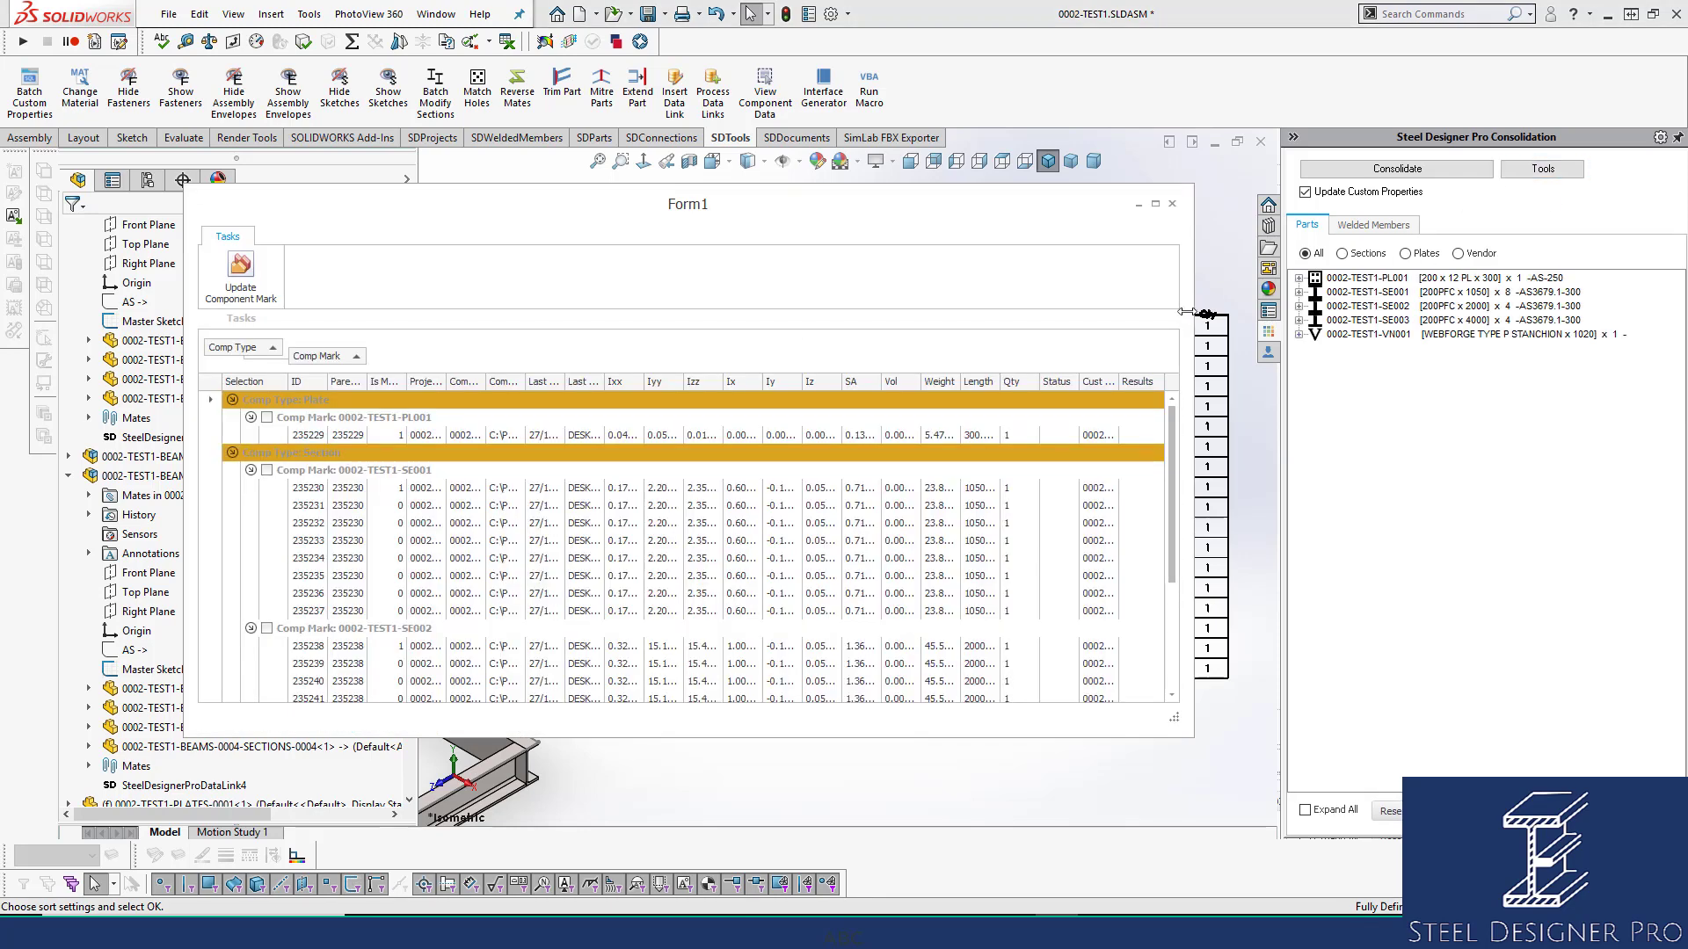
pyautogui.moveTo(1171, 426); pyautogui.dragTo(1144, 388)
pyautogui.click(249, 276)
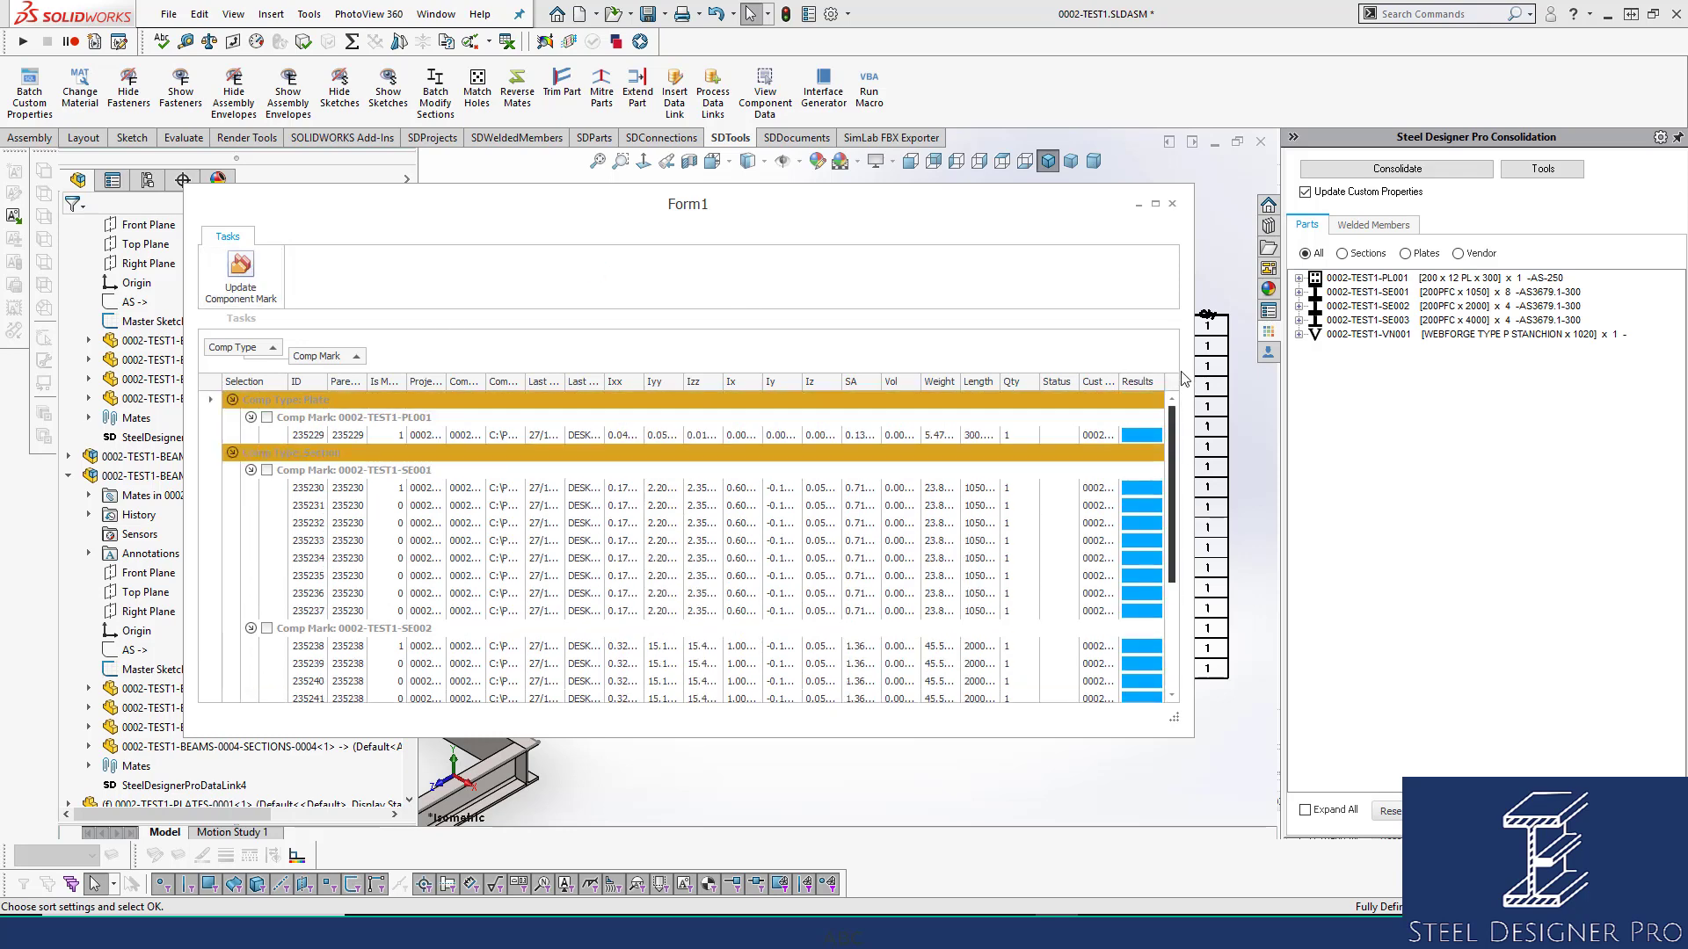
pyautogui.click(1172, 203)
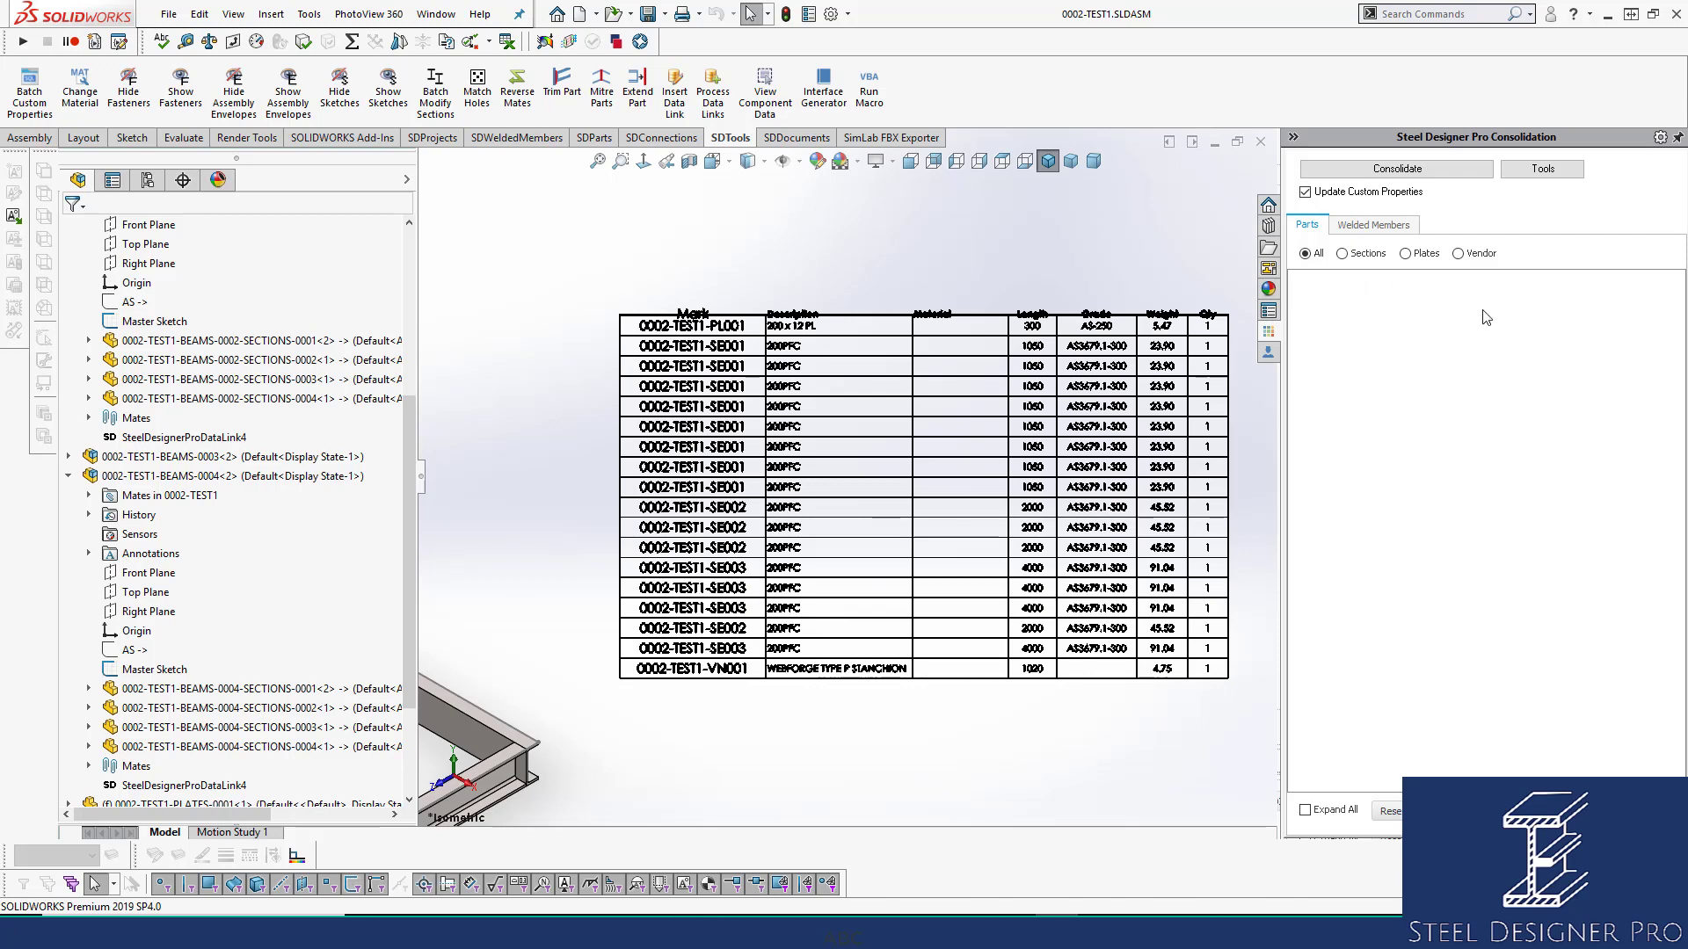
# Turn off Update Custom Properties and consolidate the assembly
pyautogui.moveTo(1484, 313)
pyautogui.click(1336, 195)
pyautogui.click(1395, 169)
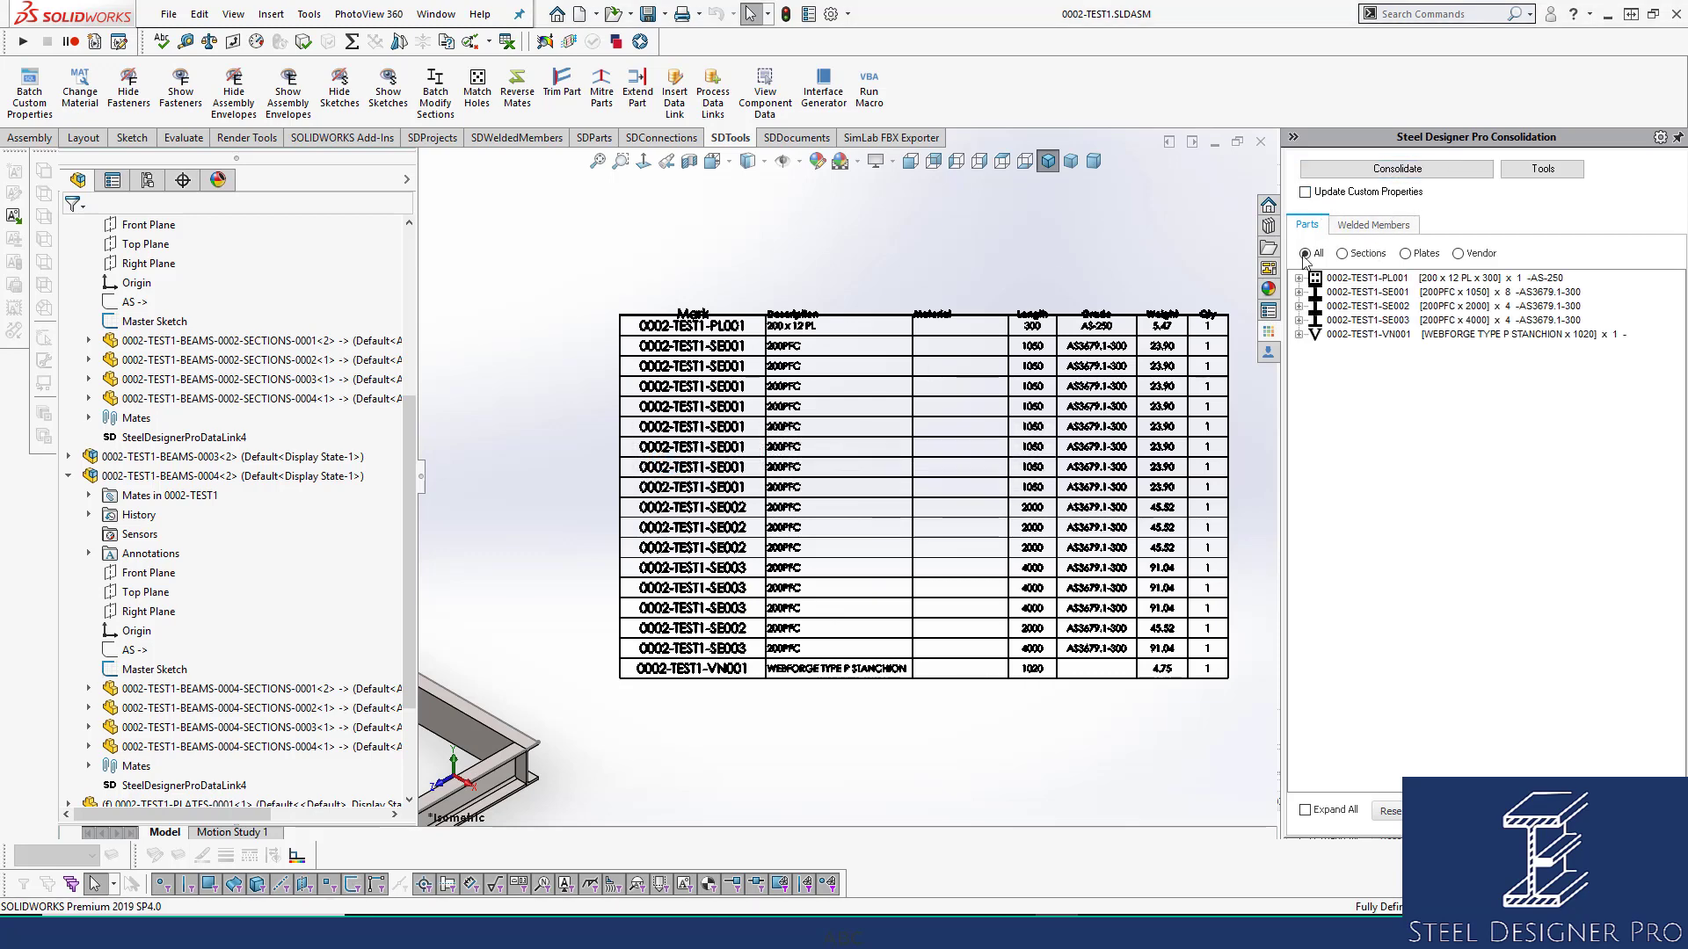
# Show the consolidated welded members and expand the 0002-TEST1-BE-0001 beam group
pyautogui.click(1373, 224)
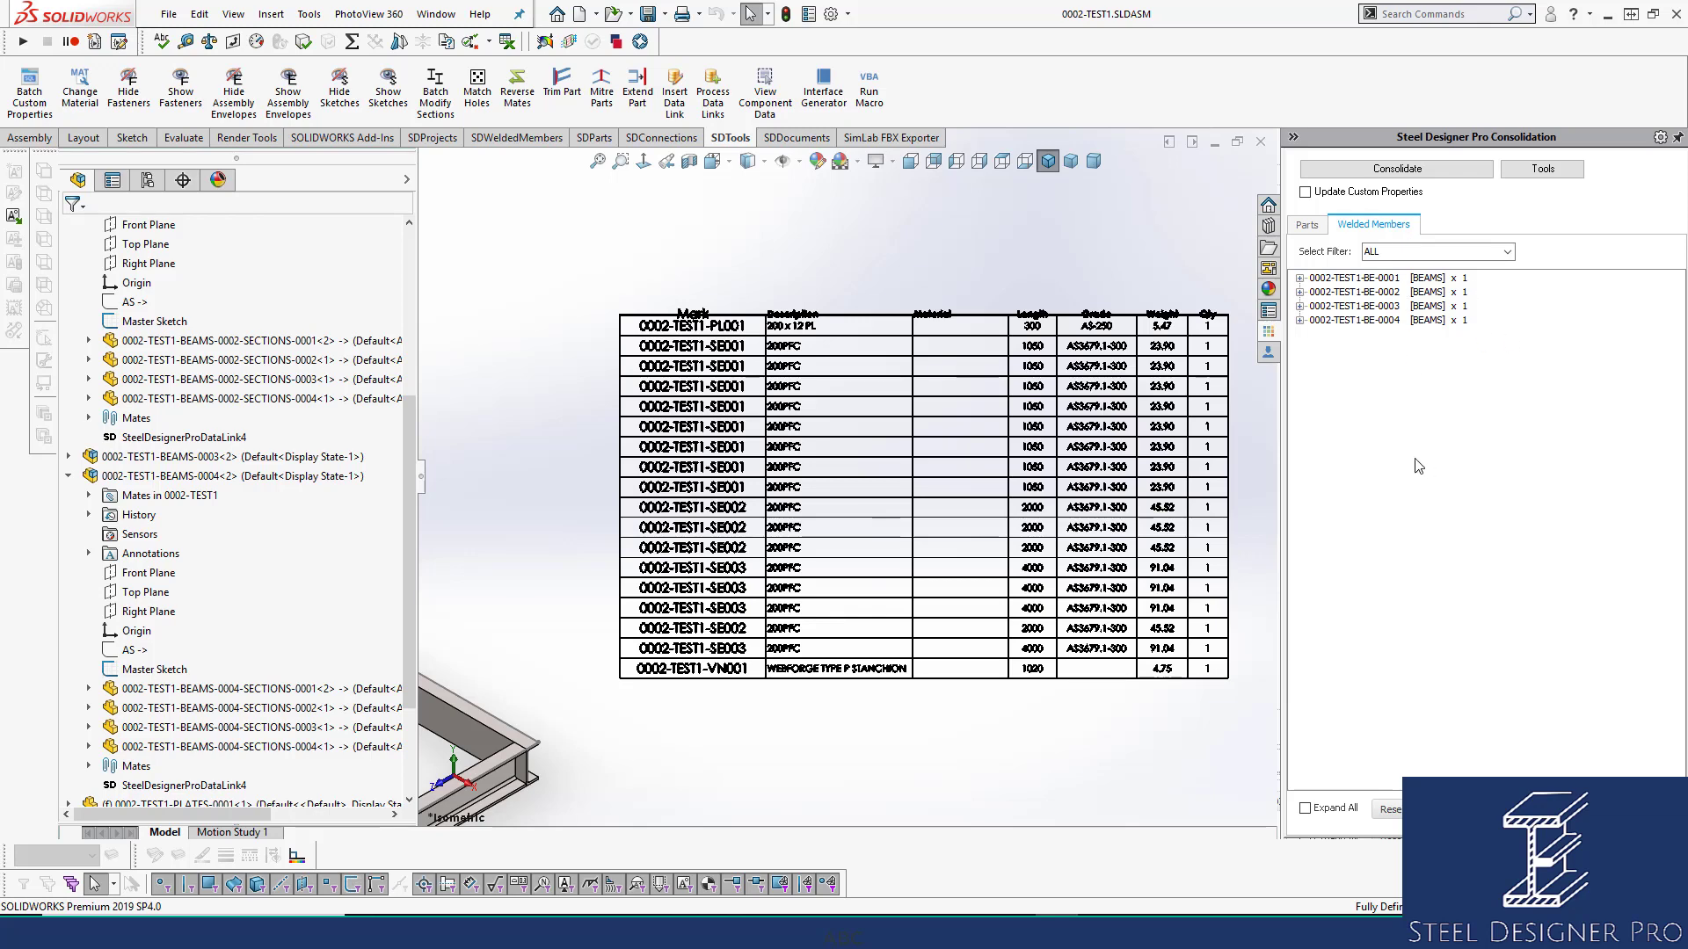
pyautogui.click(1300, 278)
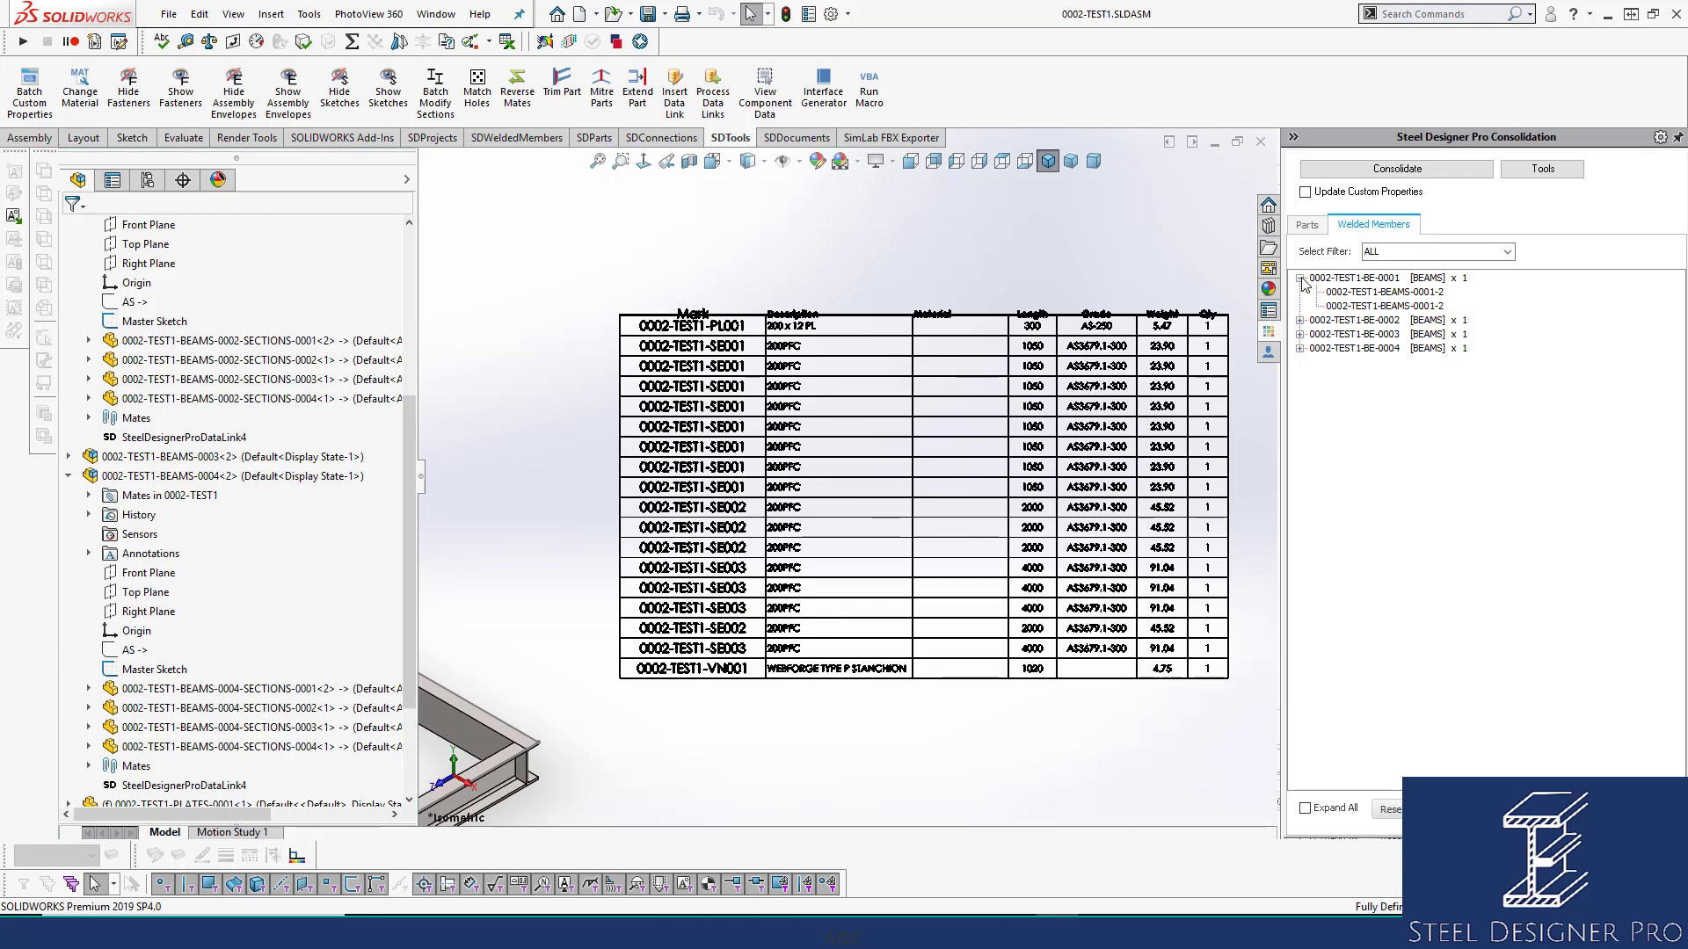
# Collapse the 0002-TEST1-BE-0001 group in the welded members list and all expanded items in the assembly tree
pyautogui.click(1300, 278)
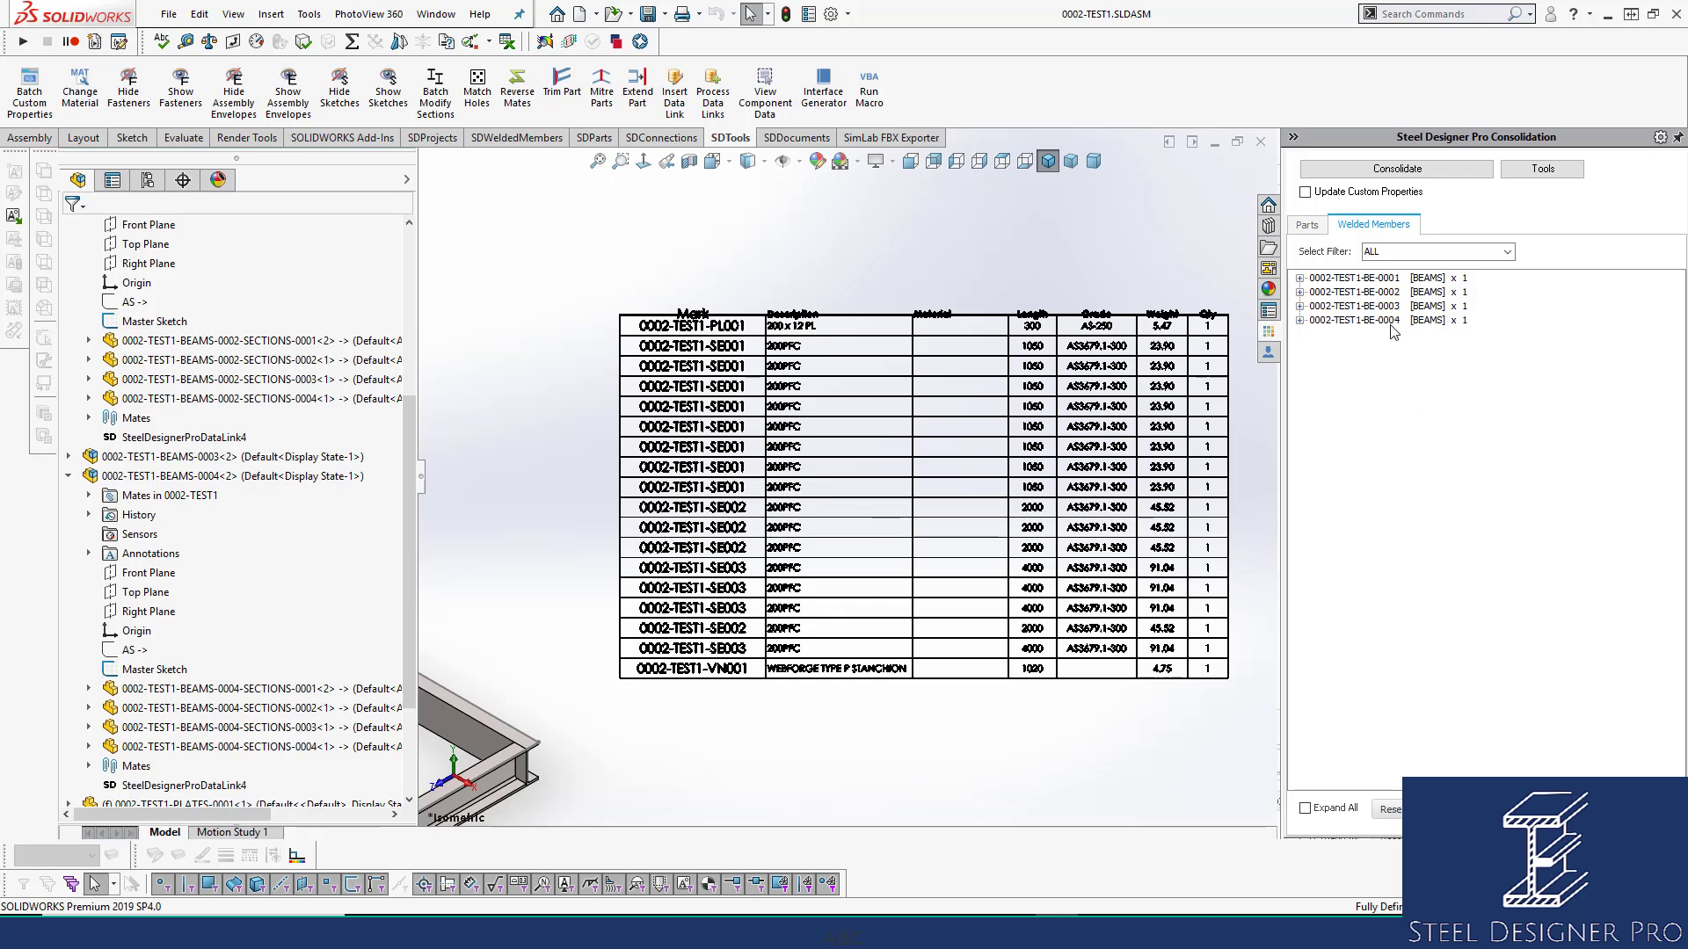
pyautogui.rightClick(218, 482)
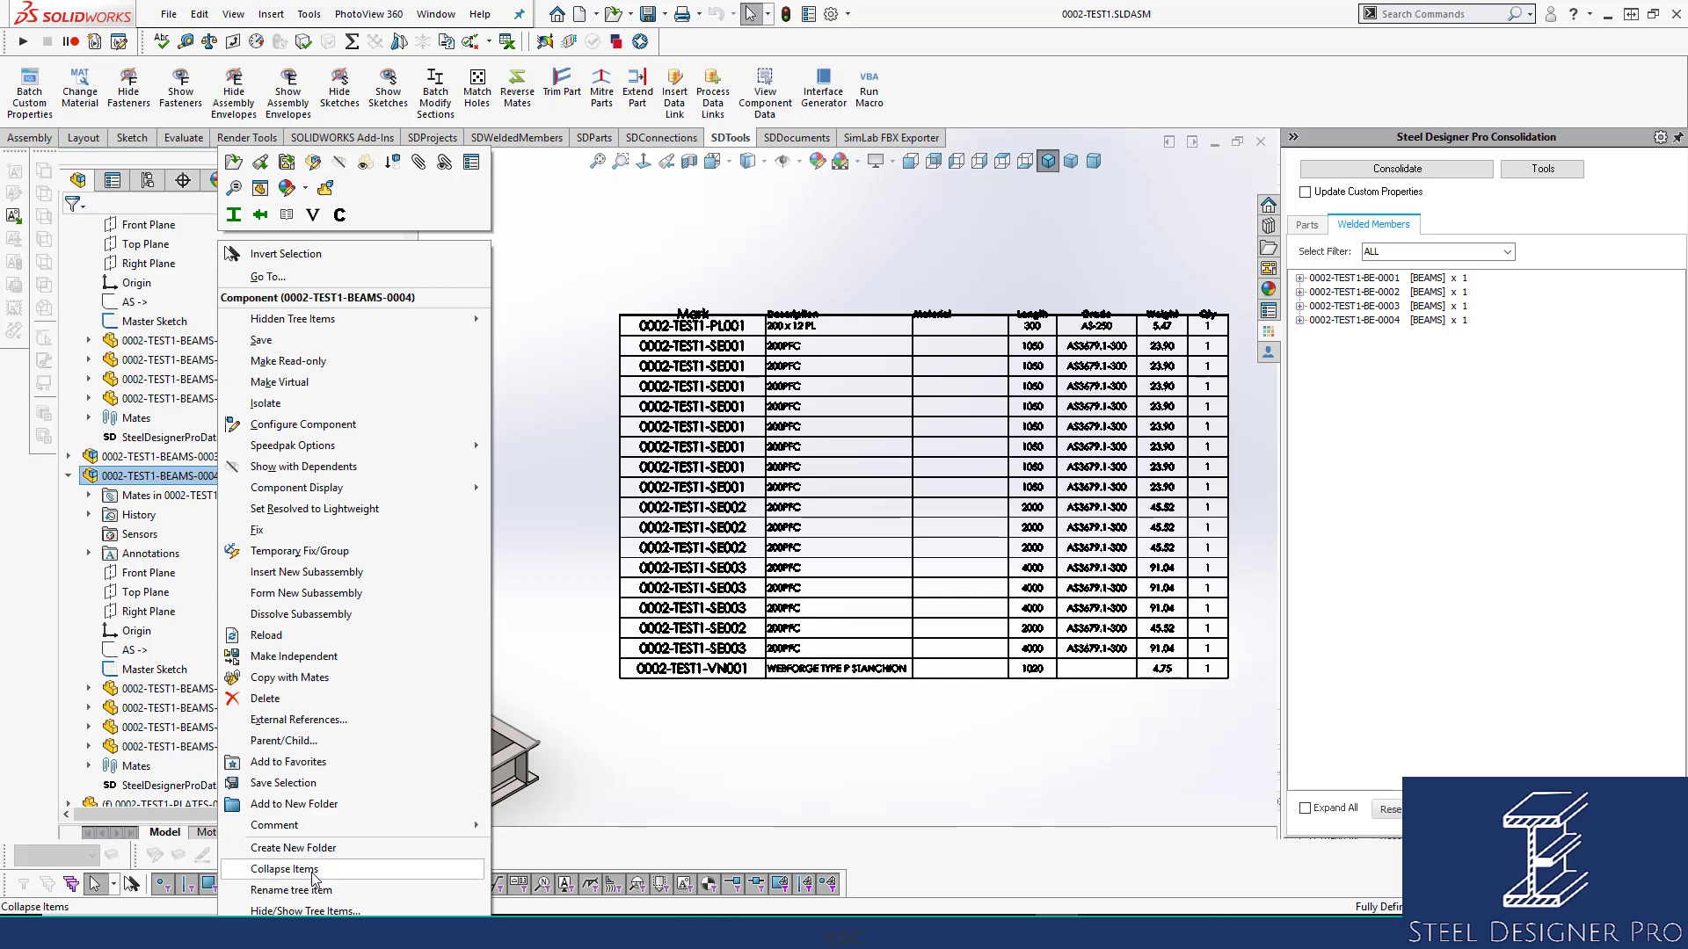
pyautogui.click(314, 870)
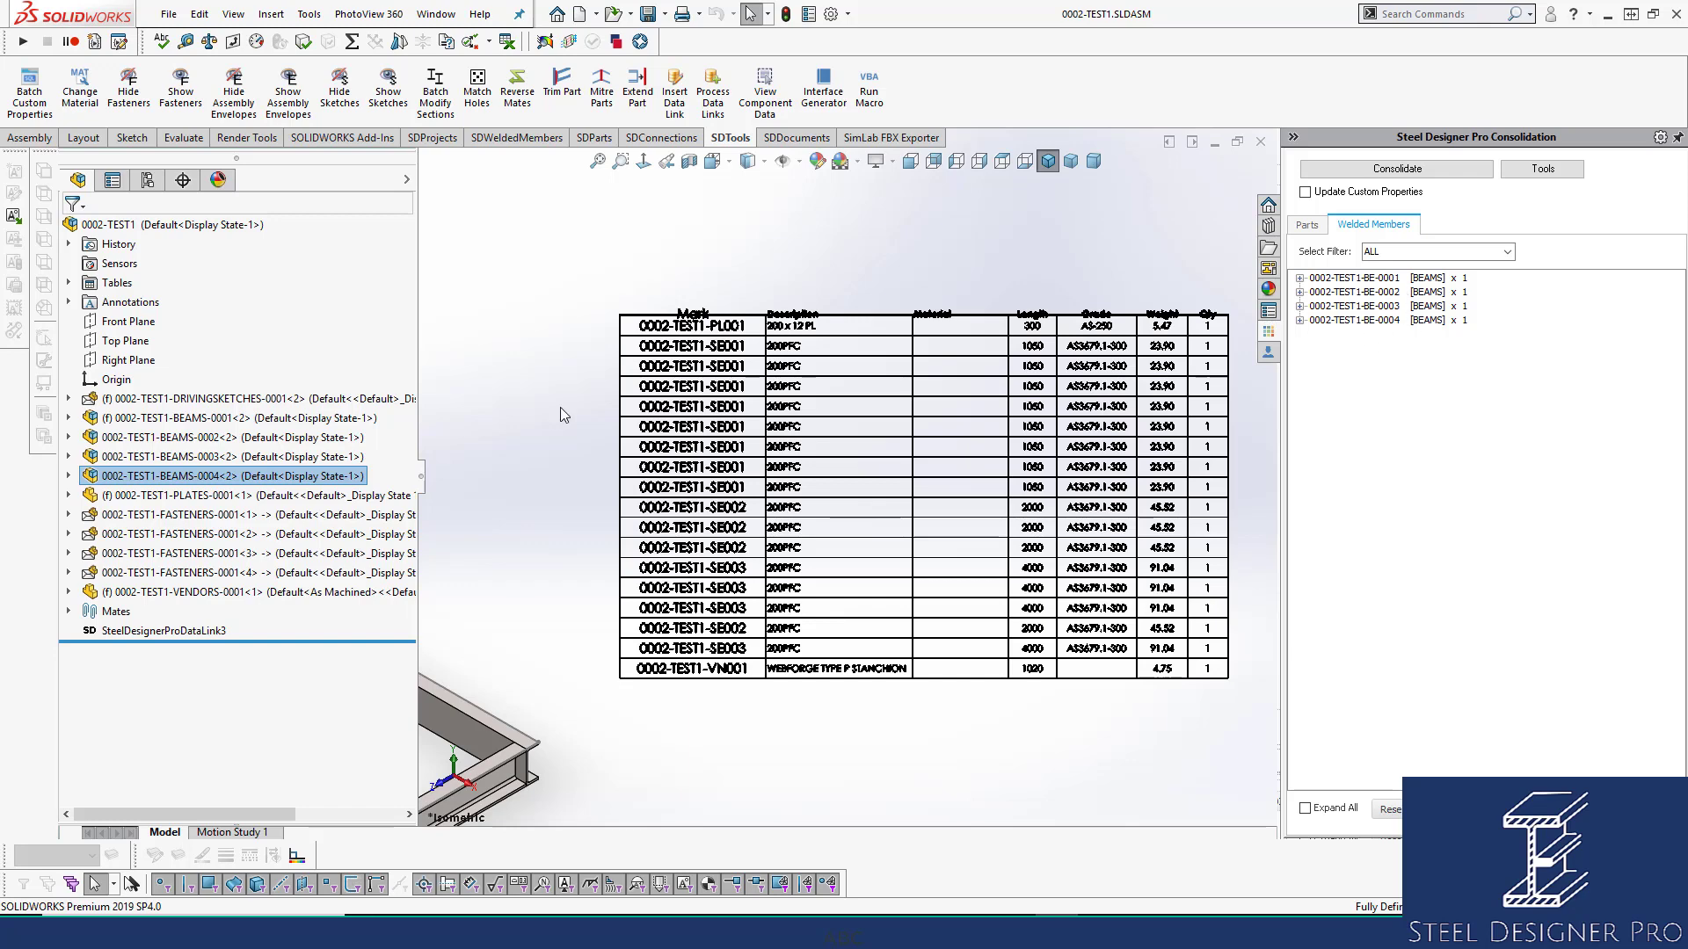
# Select the beam subassemblies BEAMS-0001 to BEAMS-0004 in the assembly tree to compare them with the consolidated members
pyautogui.keyDown('ctrl'); pyautogui.click(199, 461); pyautogui.keyUp('ctrl')
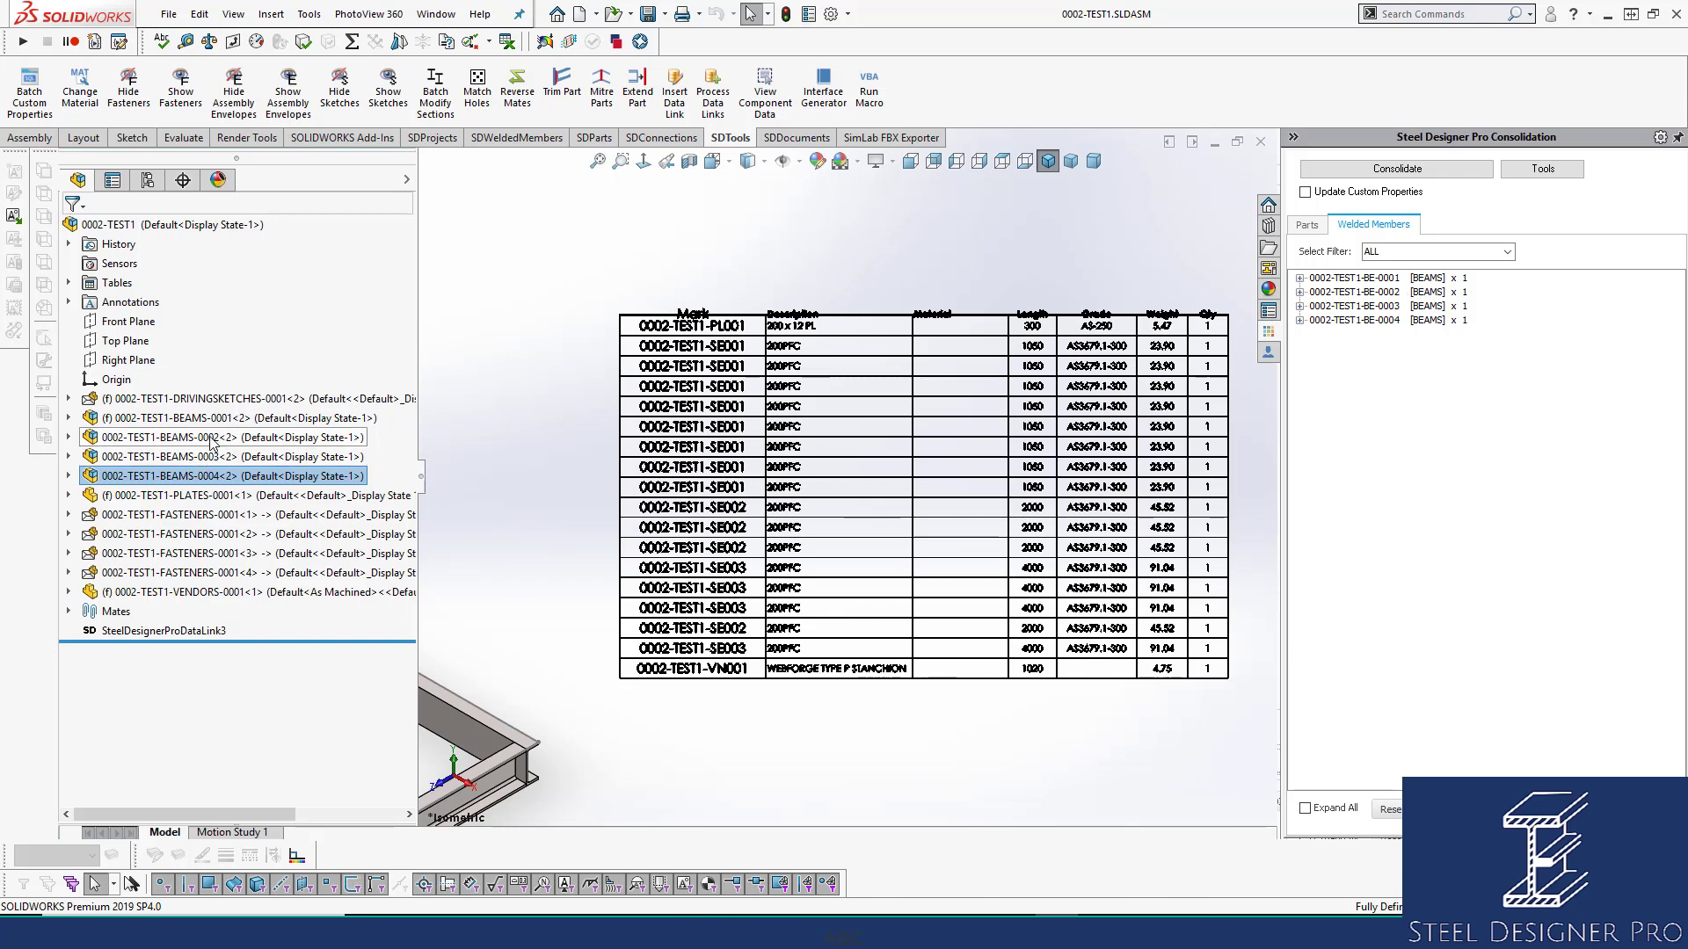
pyautogui.click(210, 437)
pyautogui.click(199, 420)
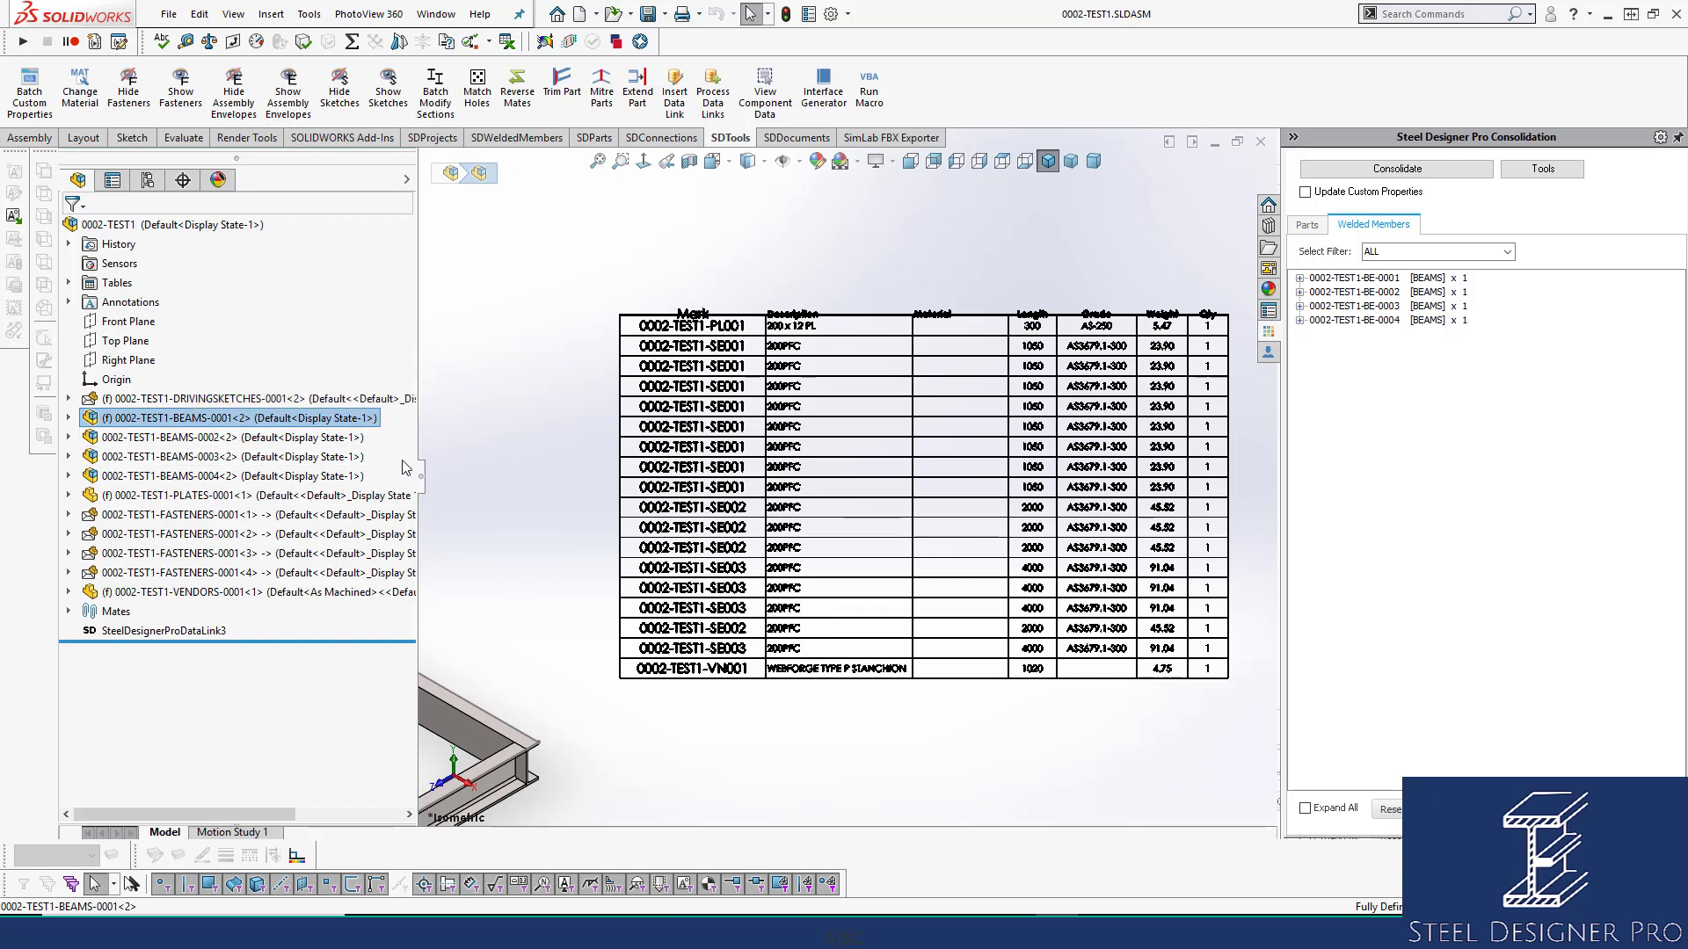
pyautogui.click(264, 456)
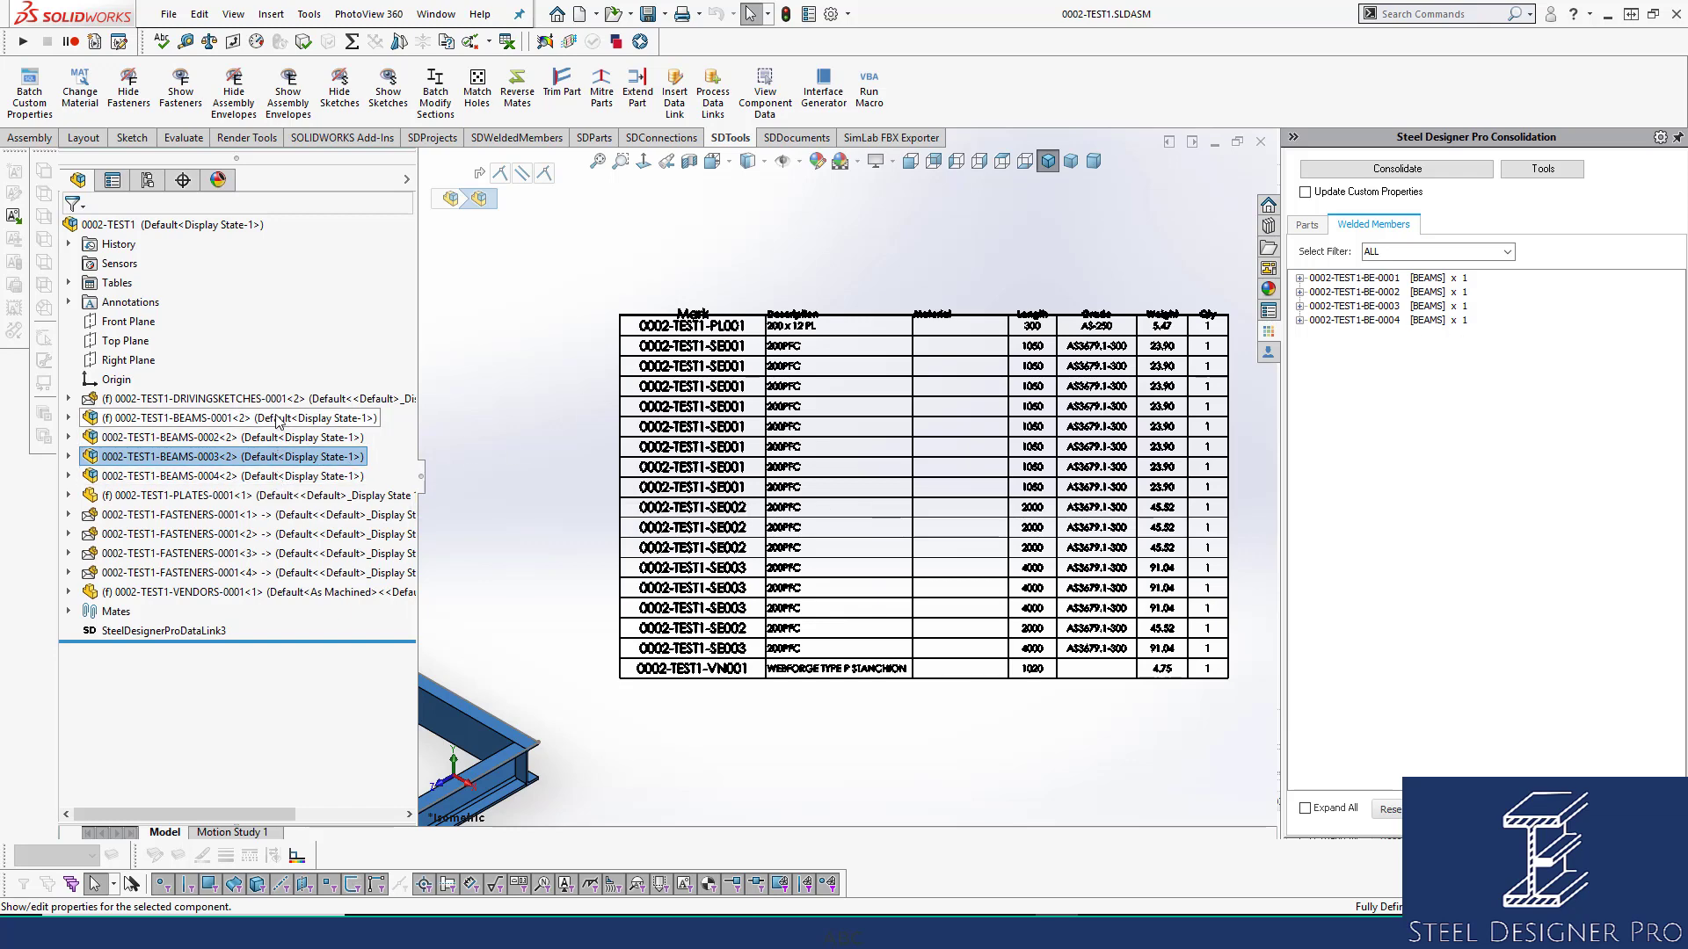
pyautogui.click(252, 476)
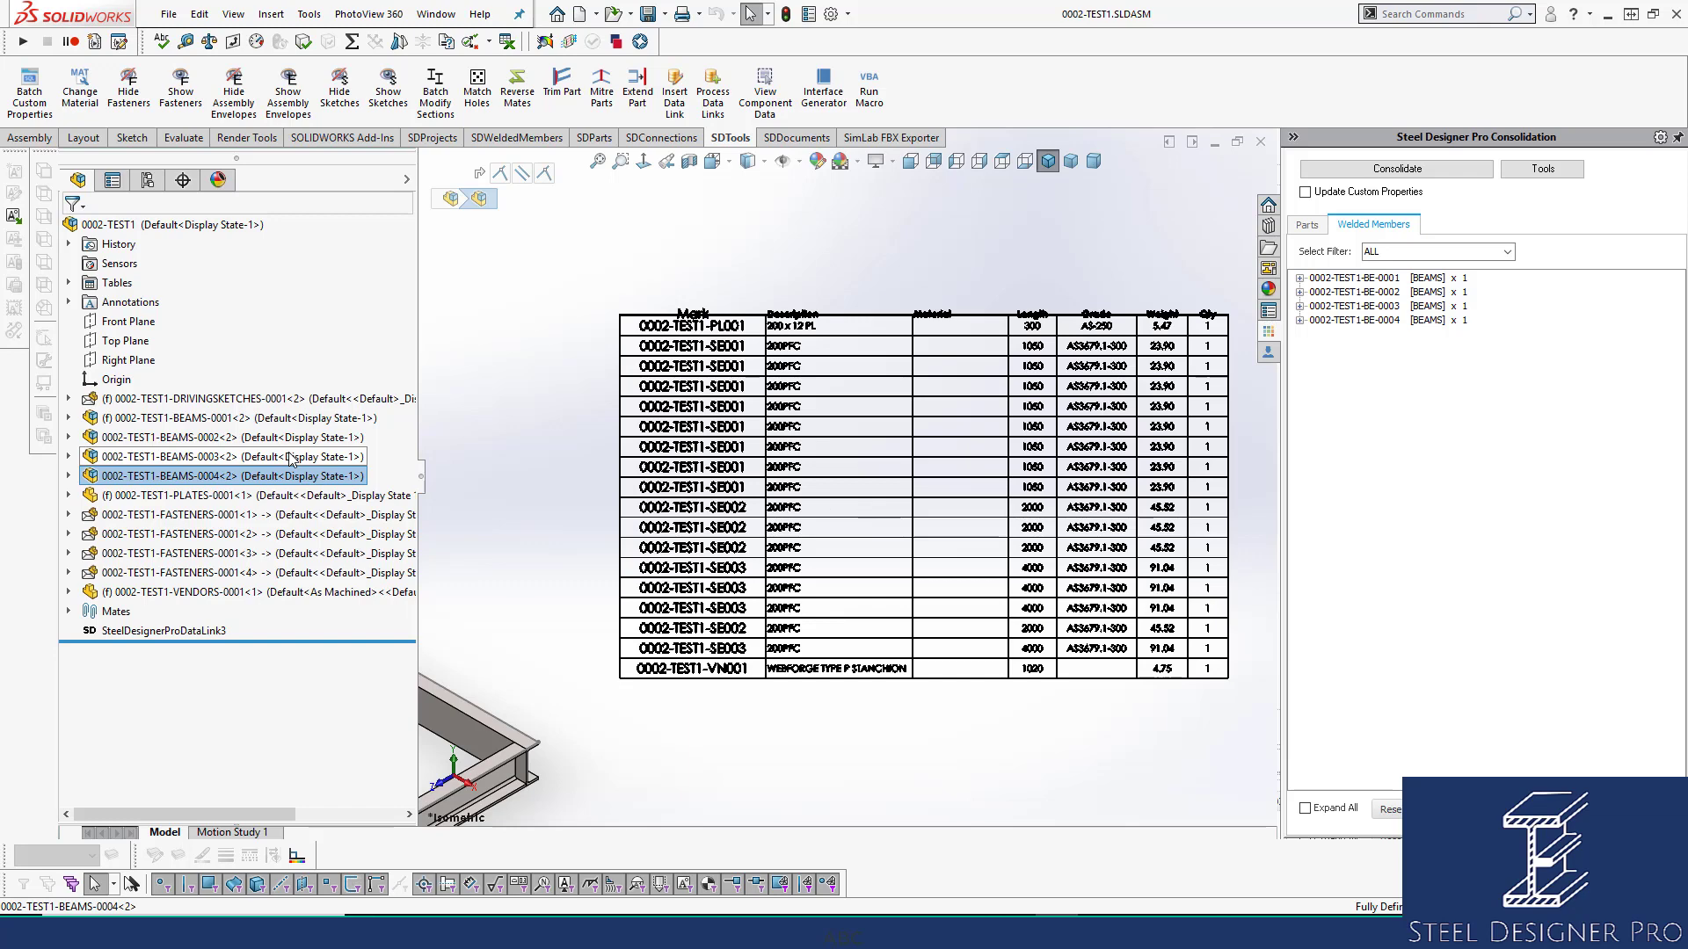
pyautogui.click(220, 459)
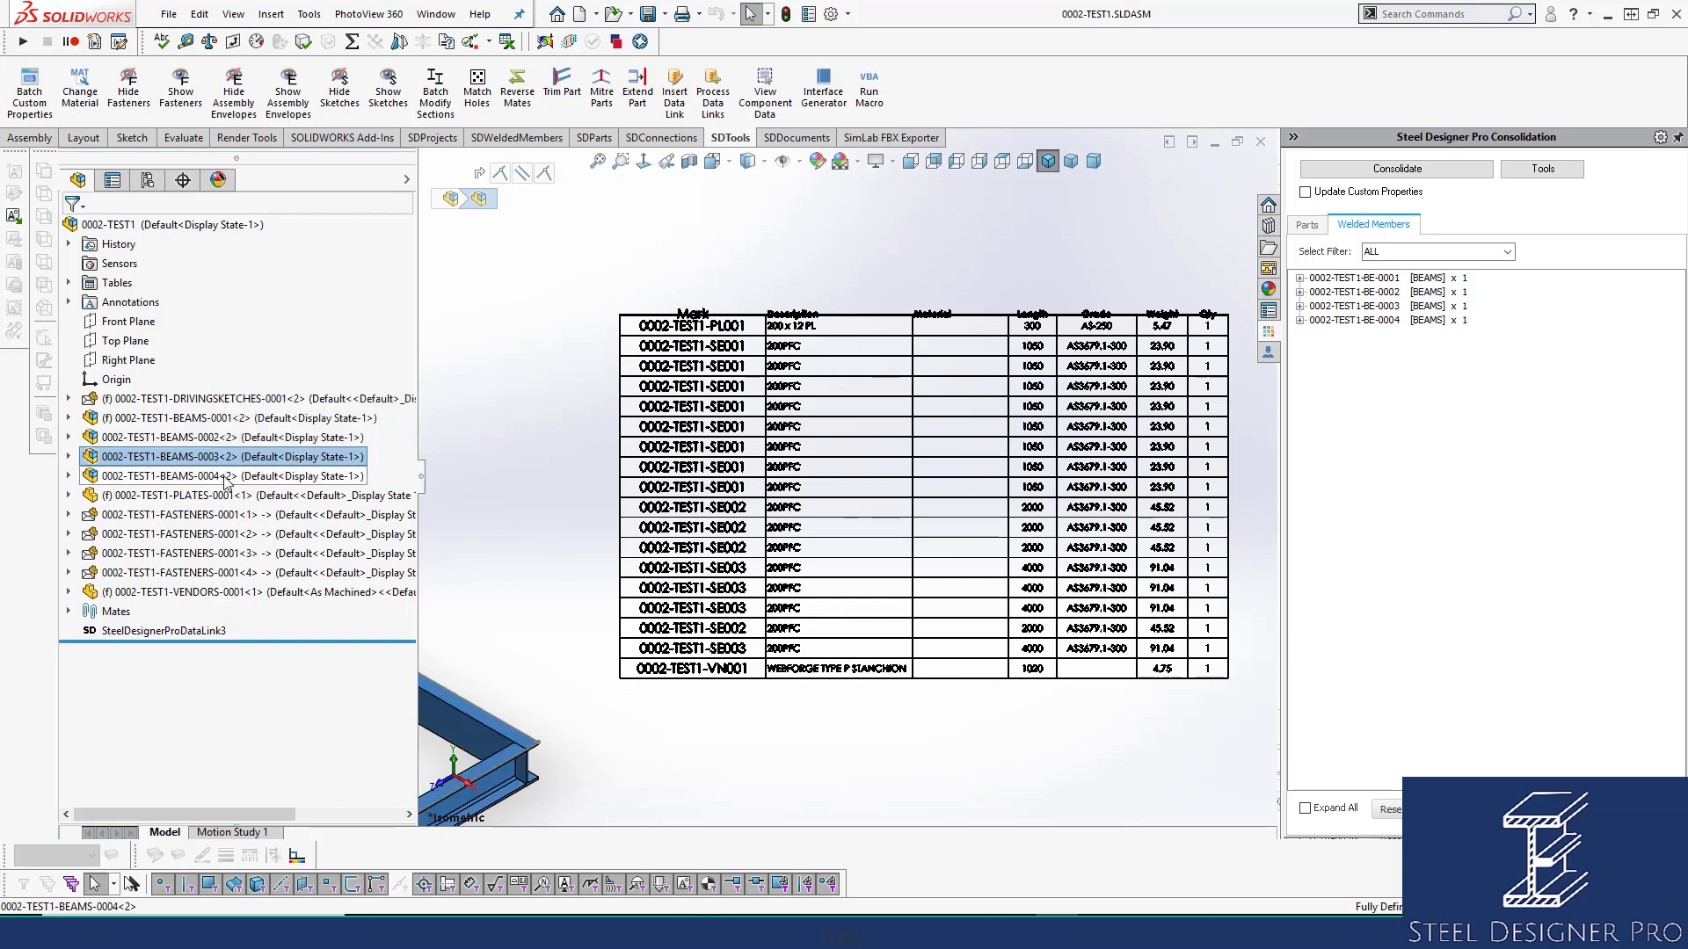
pyautogui.click(225, 477)
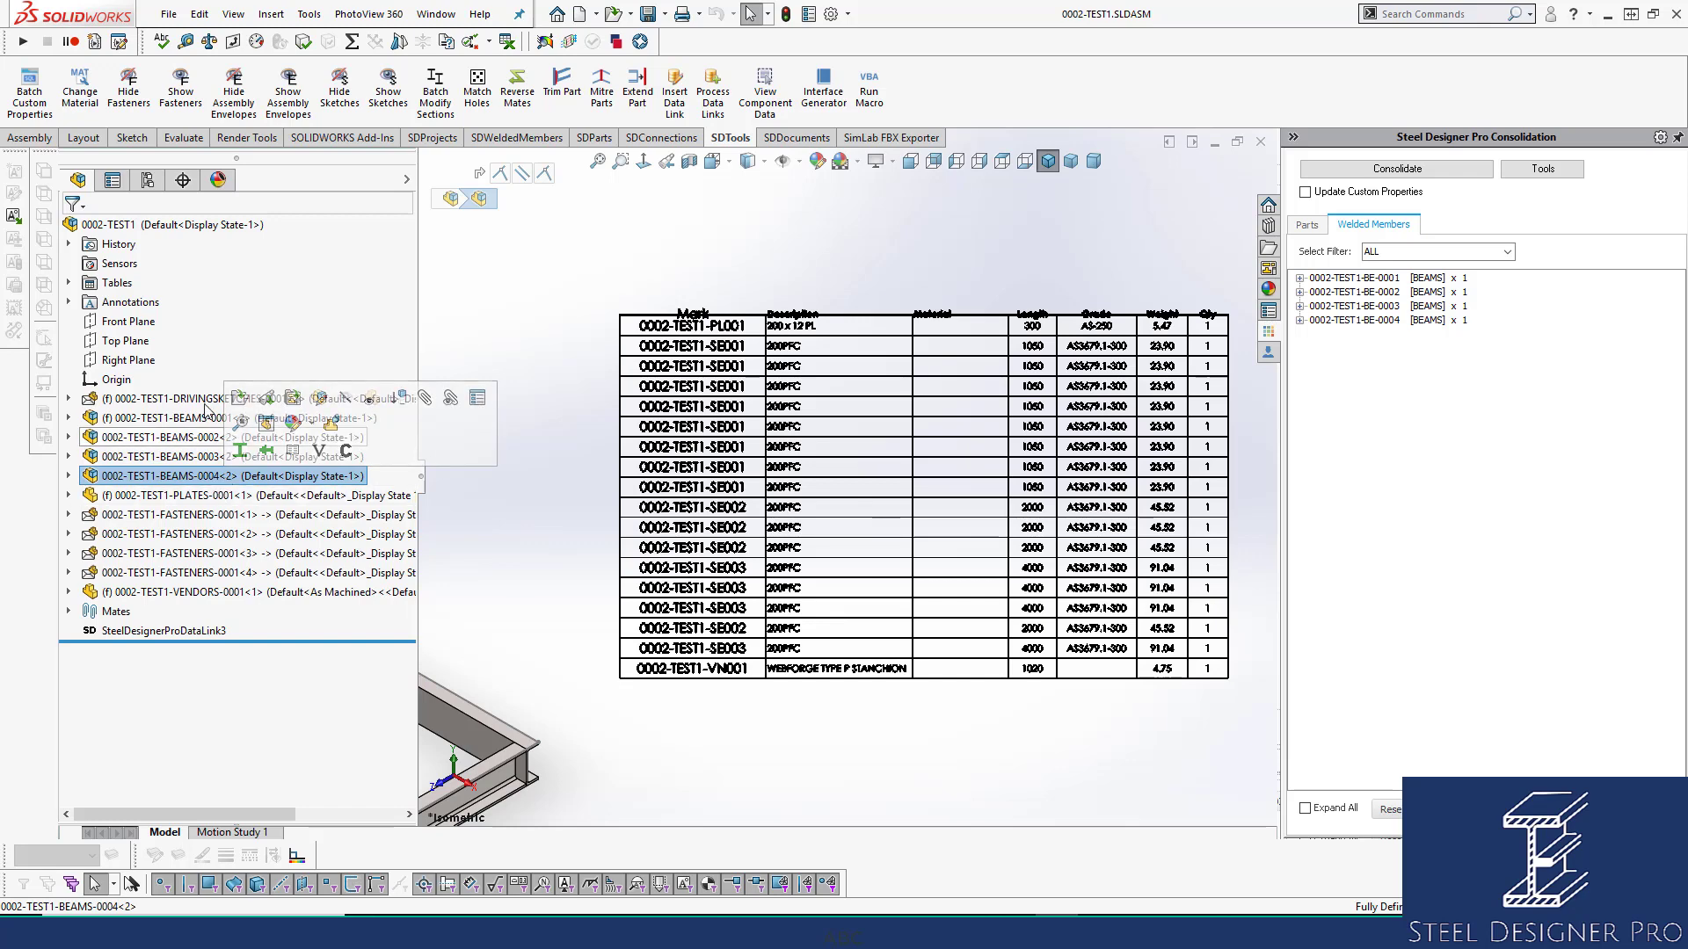
pyautogui.click(556, 486)
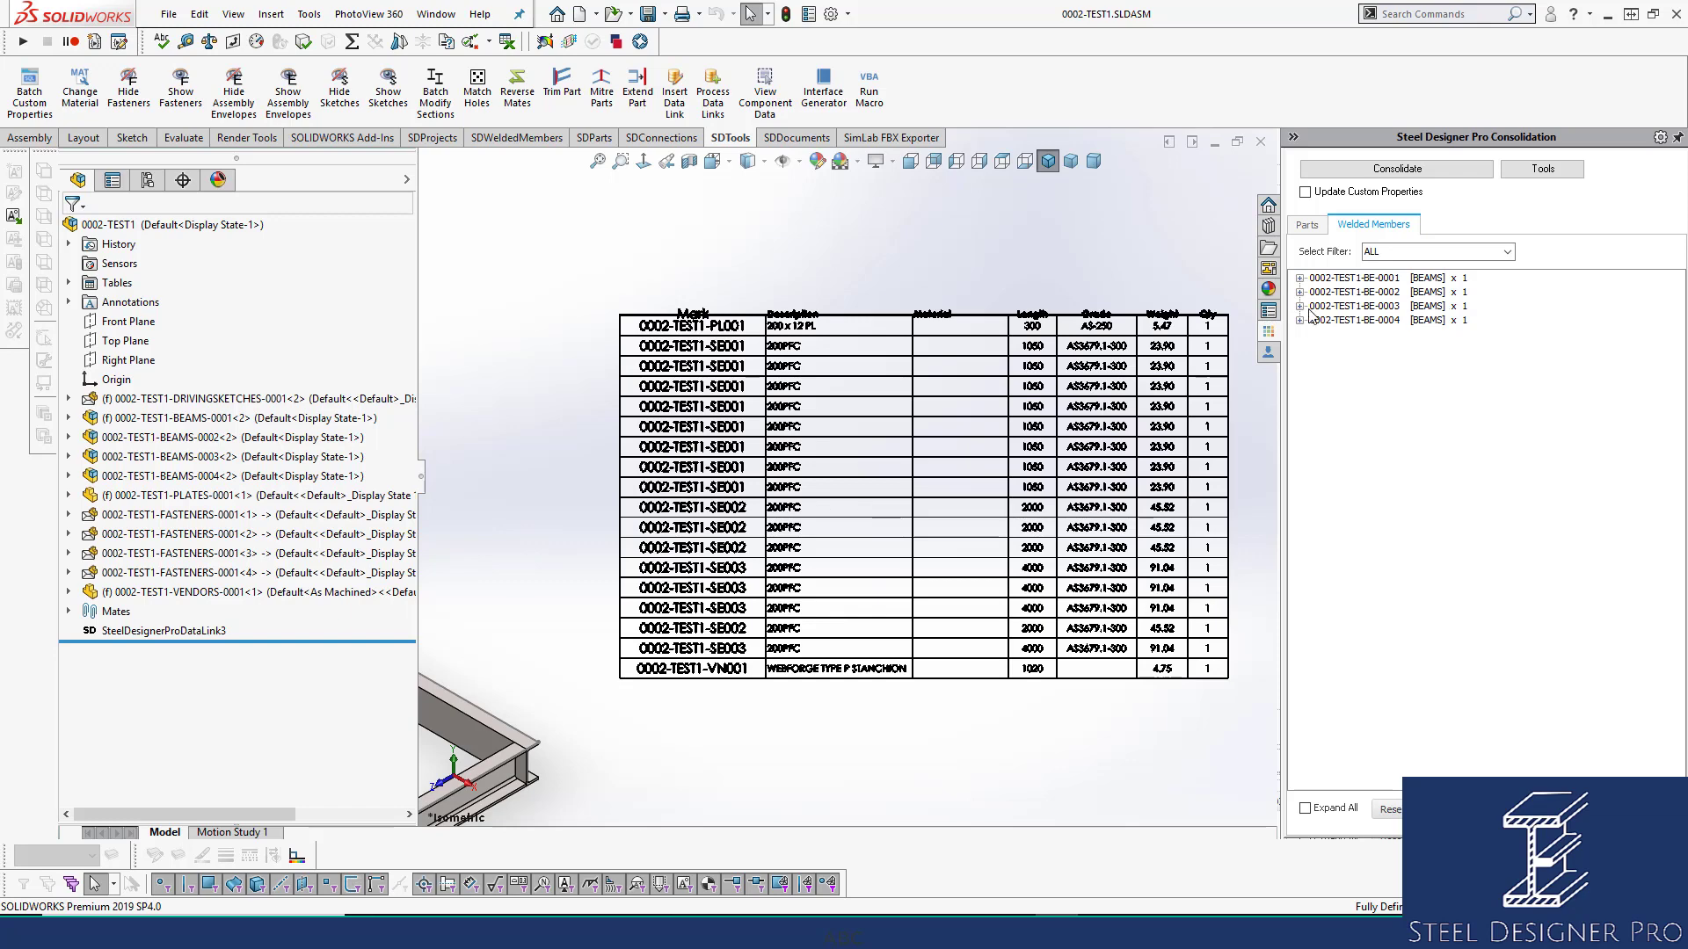
# Check the welded member filter choices, keep ALL, and review the Welded Member Marking Settings without changing them
pyautogui.click(1508, 252)
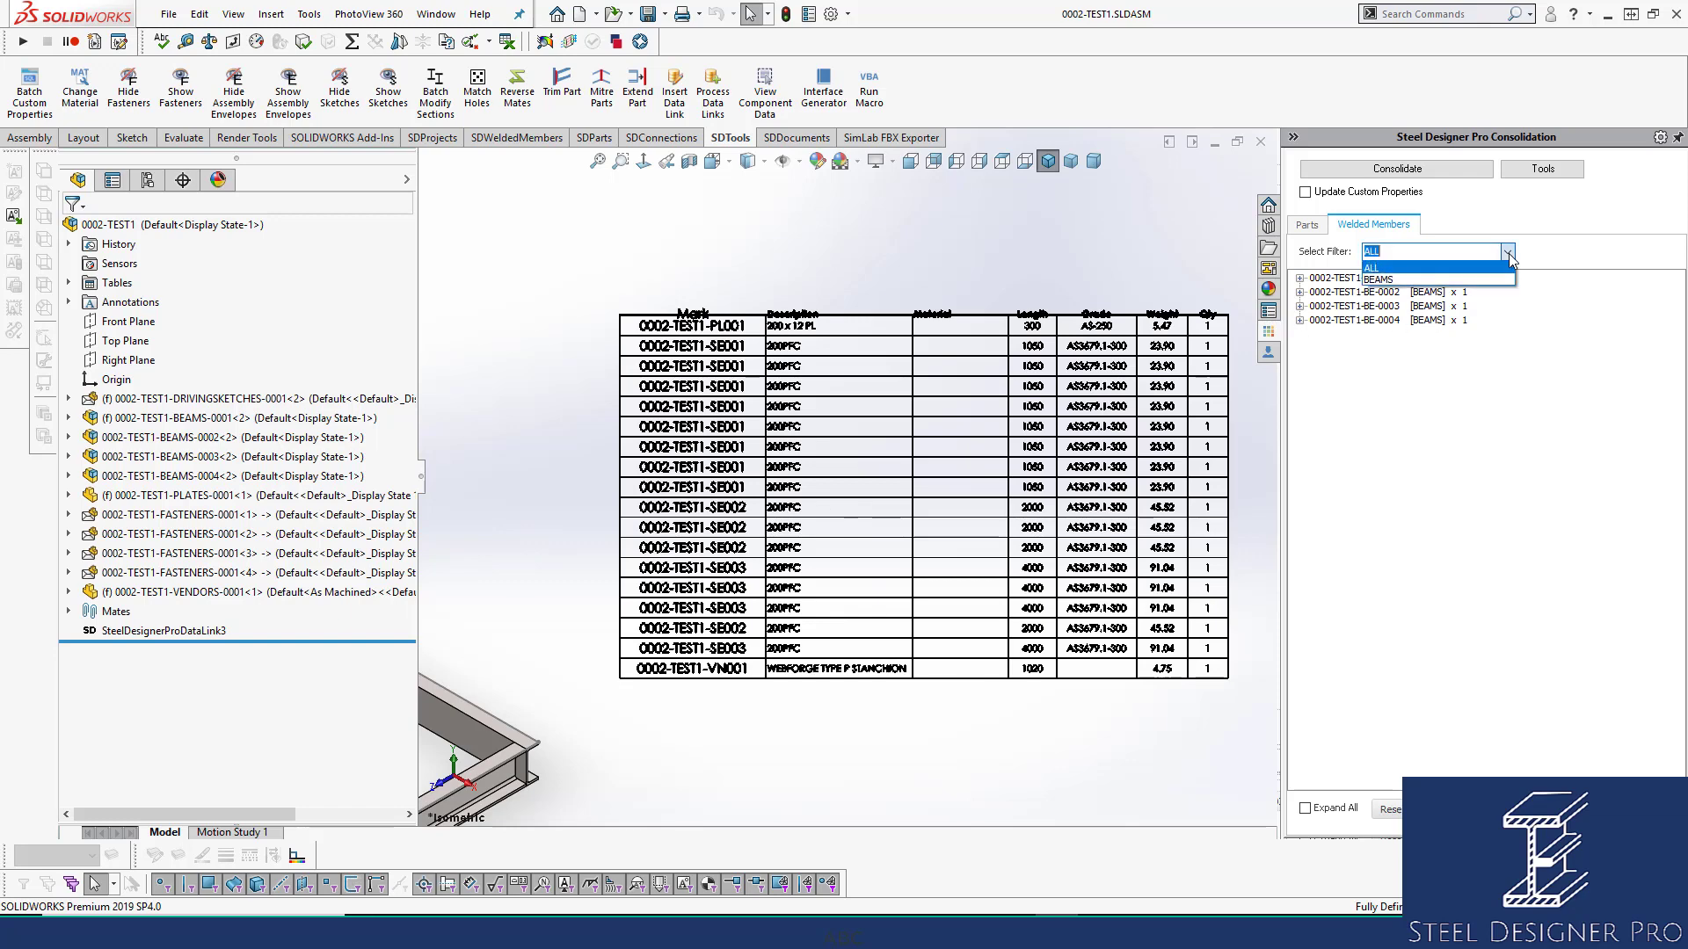
pyautogui.click(1459, 268)
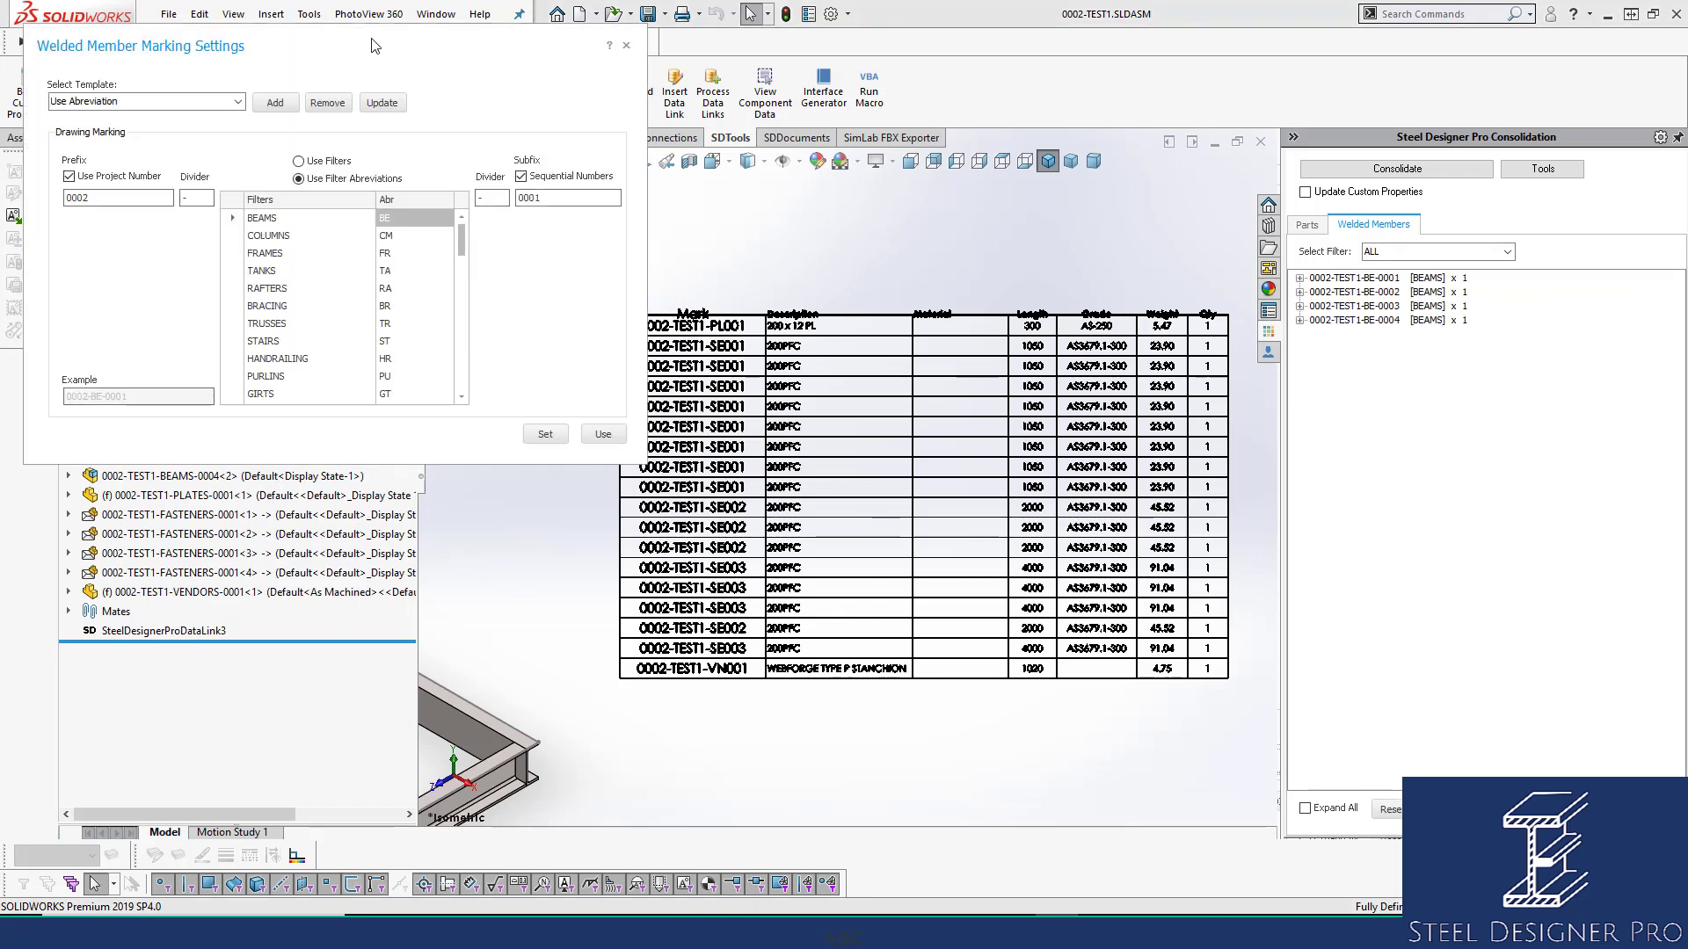
pyautogui.moveTo(408, 54); pyautogui.dragTo(774, 170)
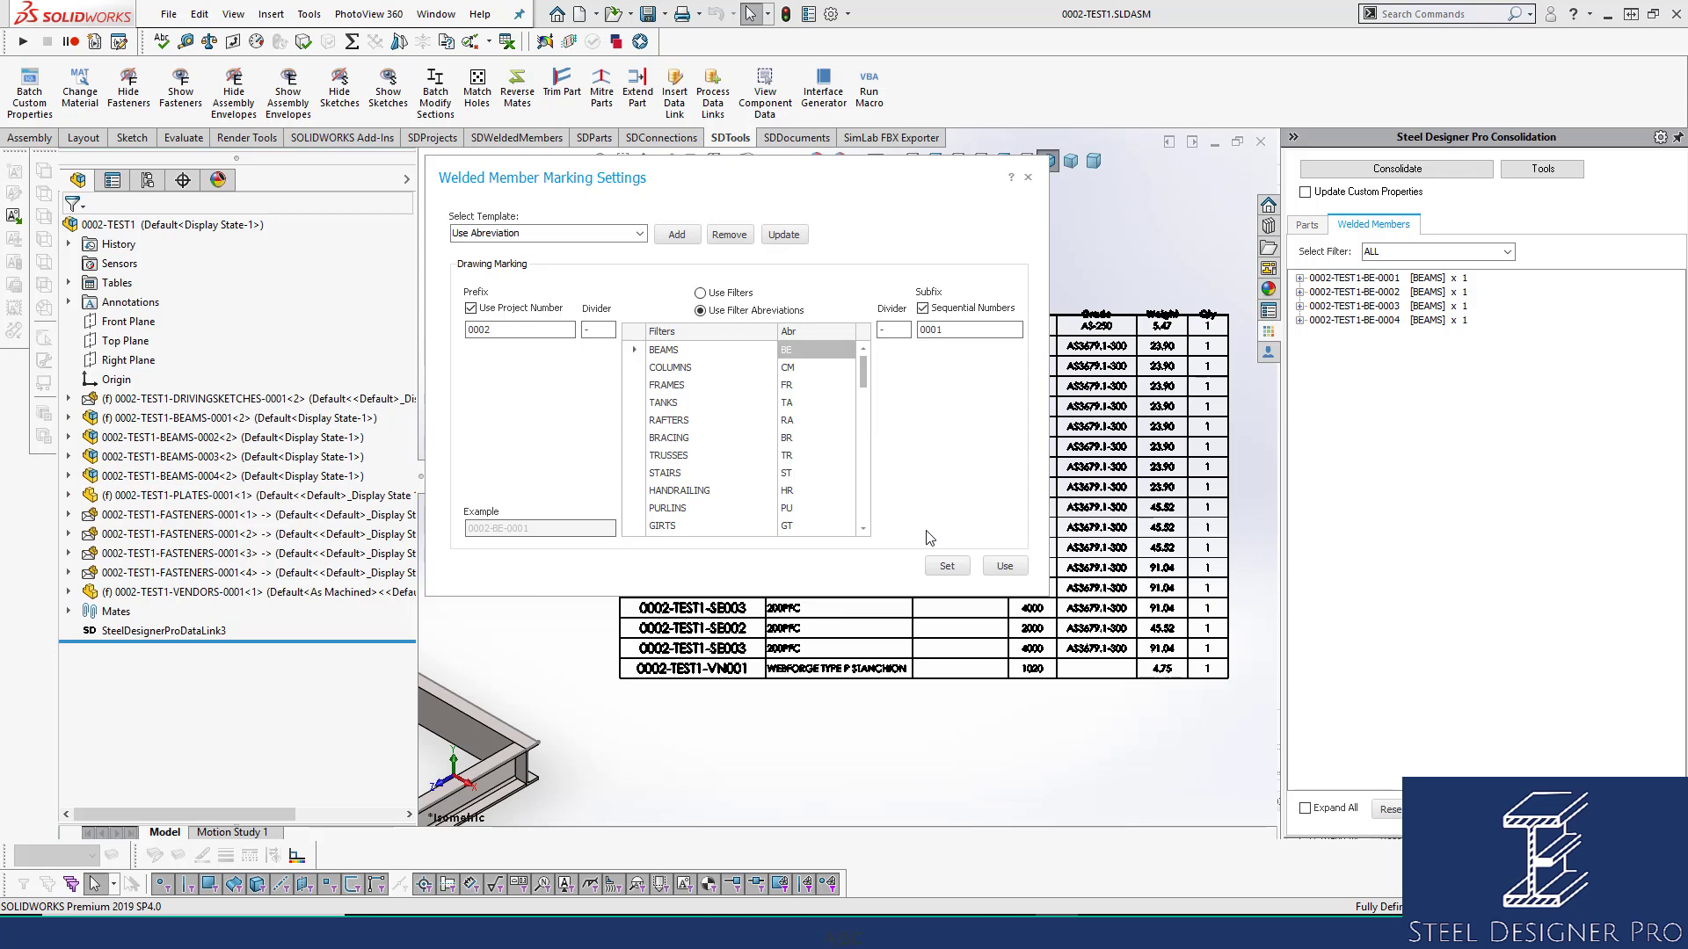
pyautogui.click(1028, 180)
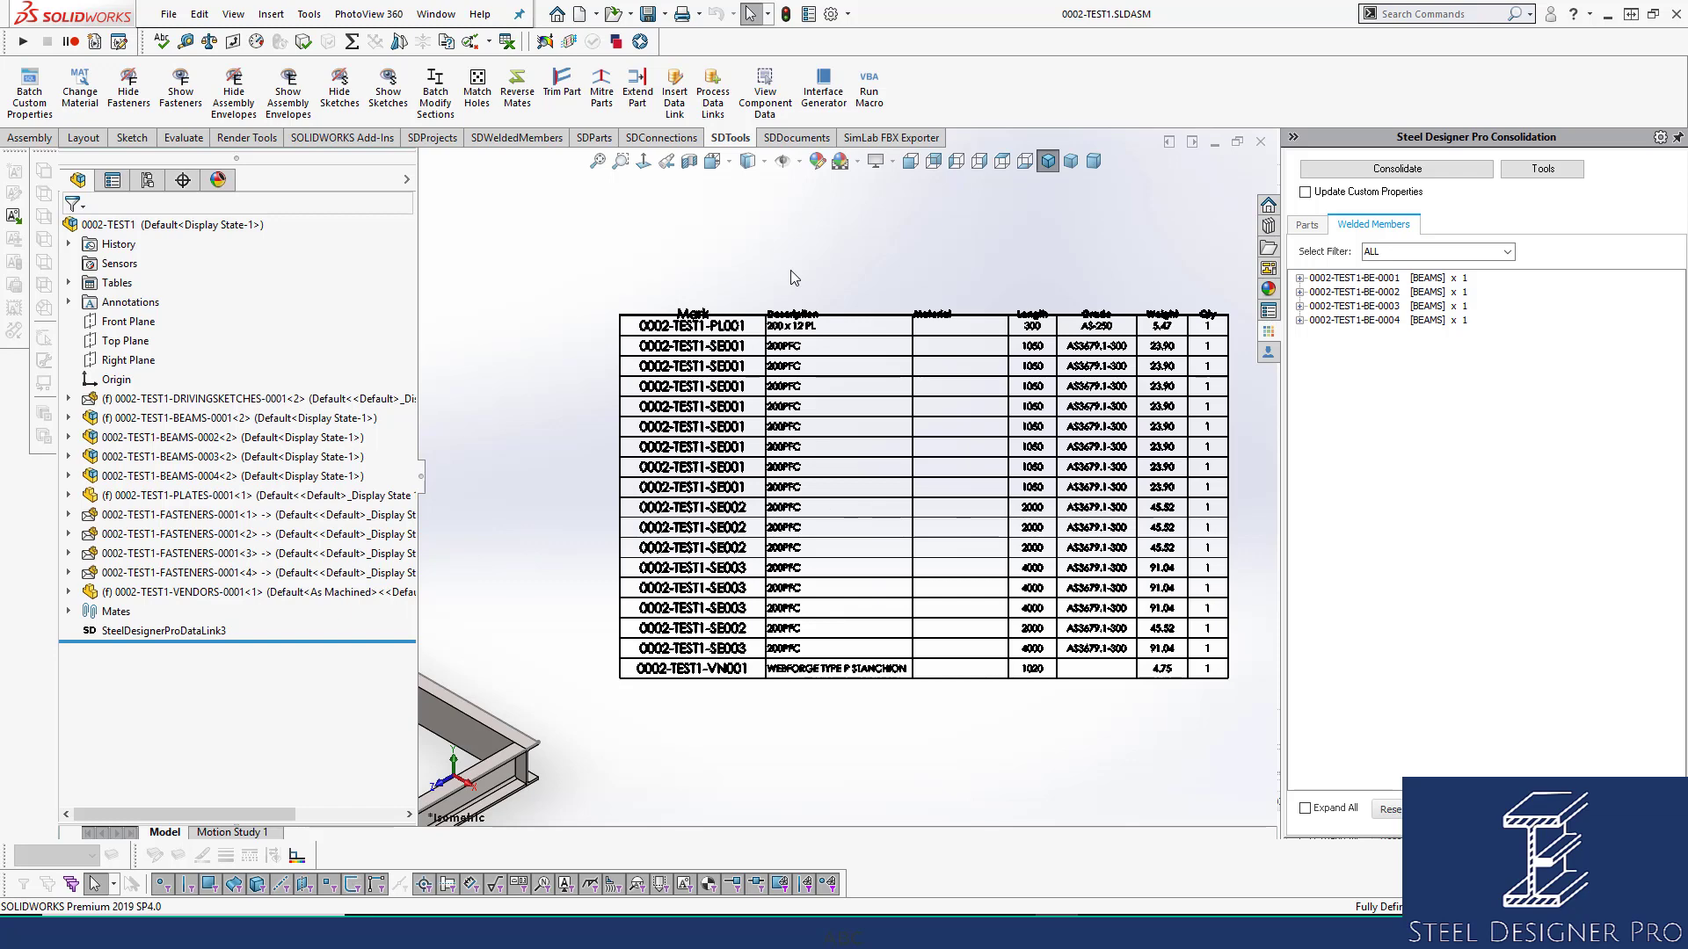
# Show the consolidated parts list and highlight each of the four beam subassemblies in the frame model
pyautogui.scroll(-3, 567, 637)
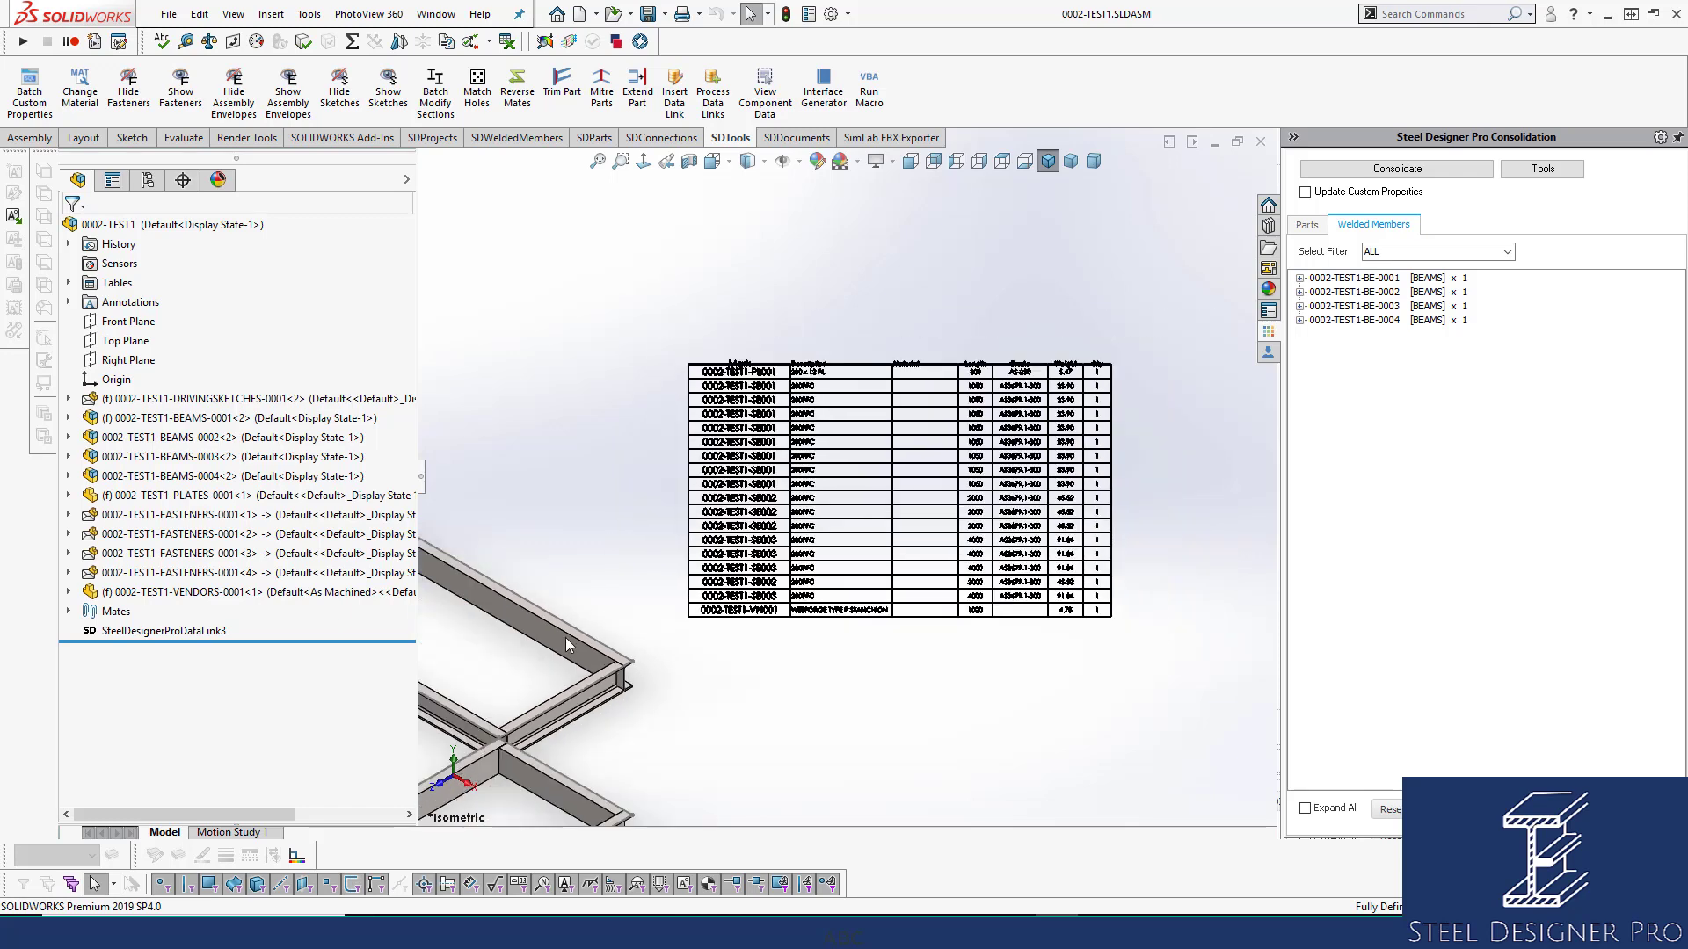
pyautogui.scroll(3, 566, 636)
pyautogui.scroll(-3, 479, 510)
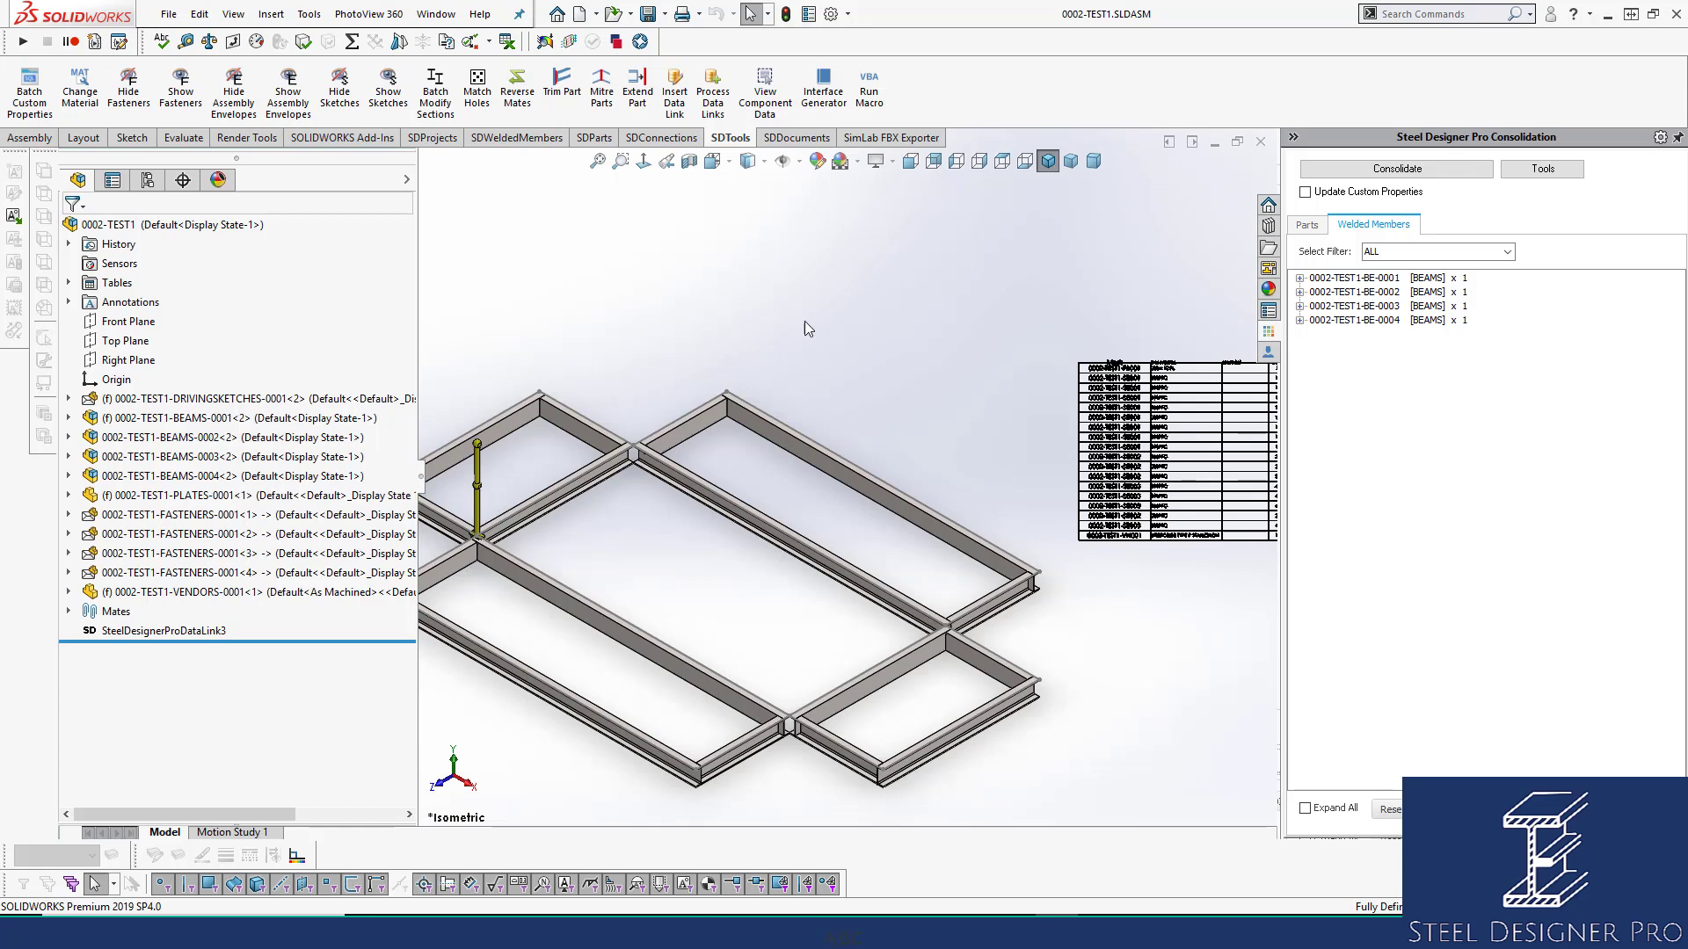
pyautogui.click(1307, 224)
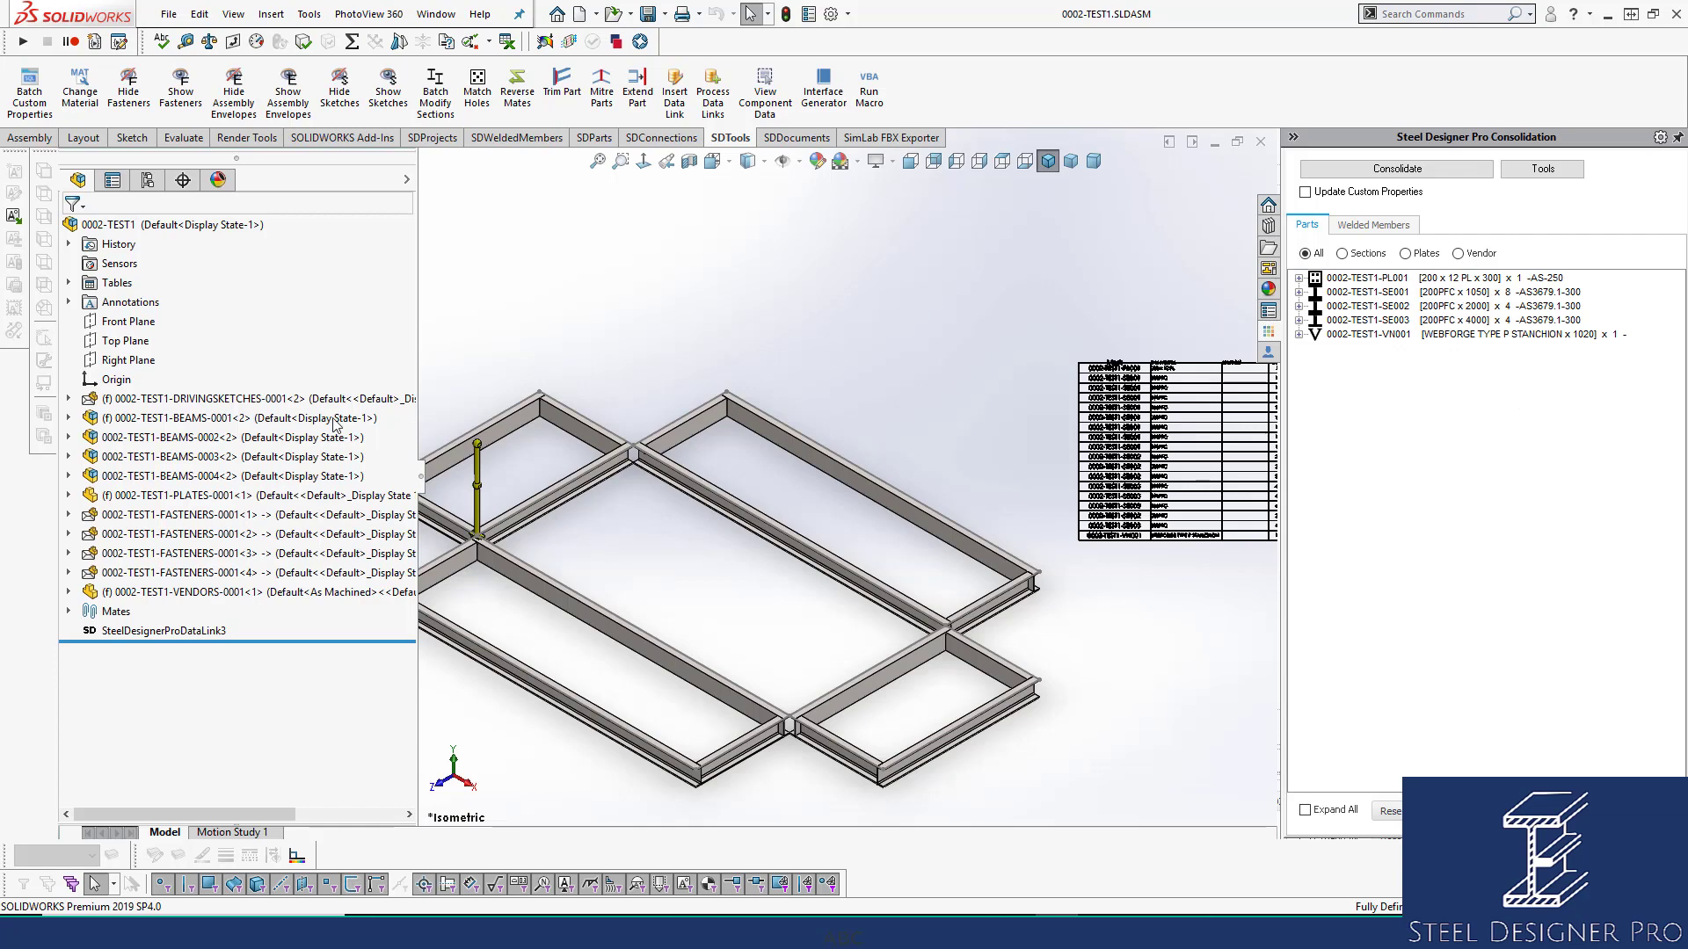
pyautogui.click(191, 437)
pyautogui.click(163, 417)
pyautogui.click(170, 456)
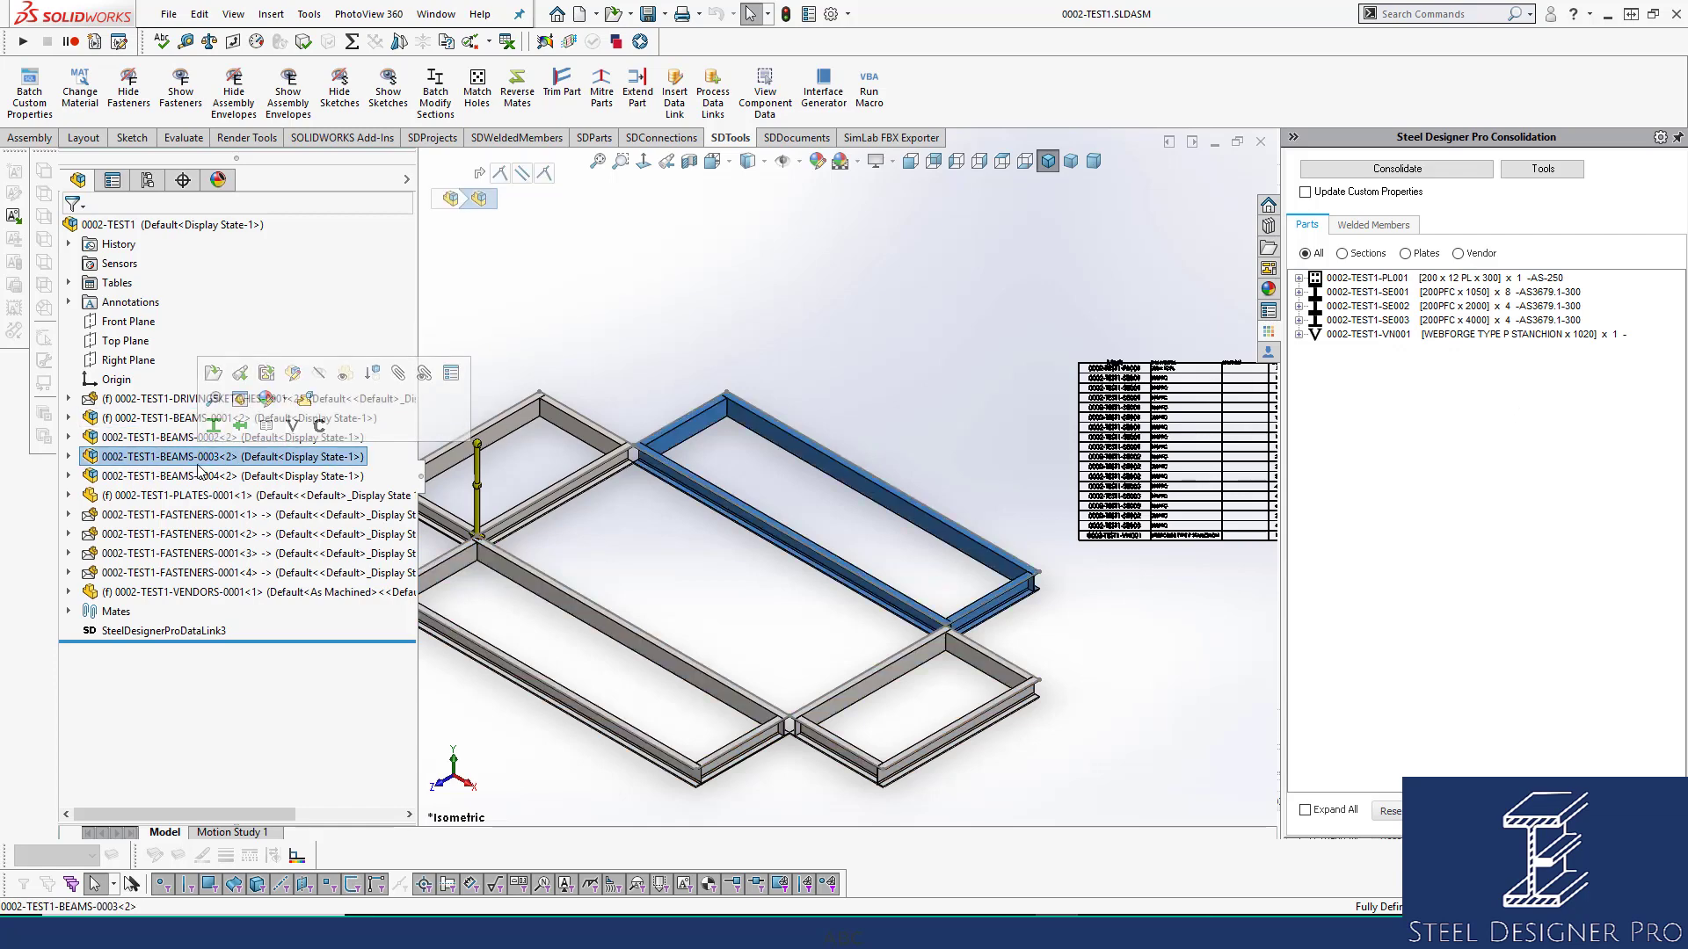
pyautogui.click(196, 475)
pyautogui.click(756, 316)
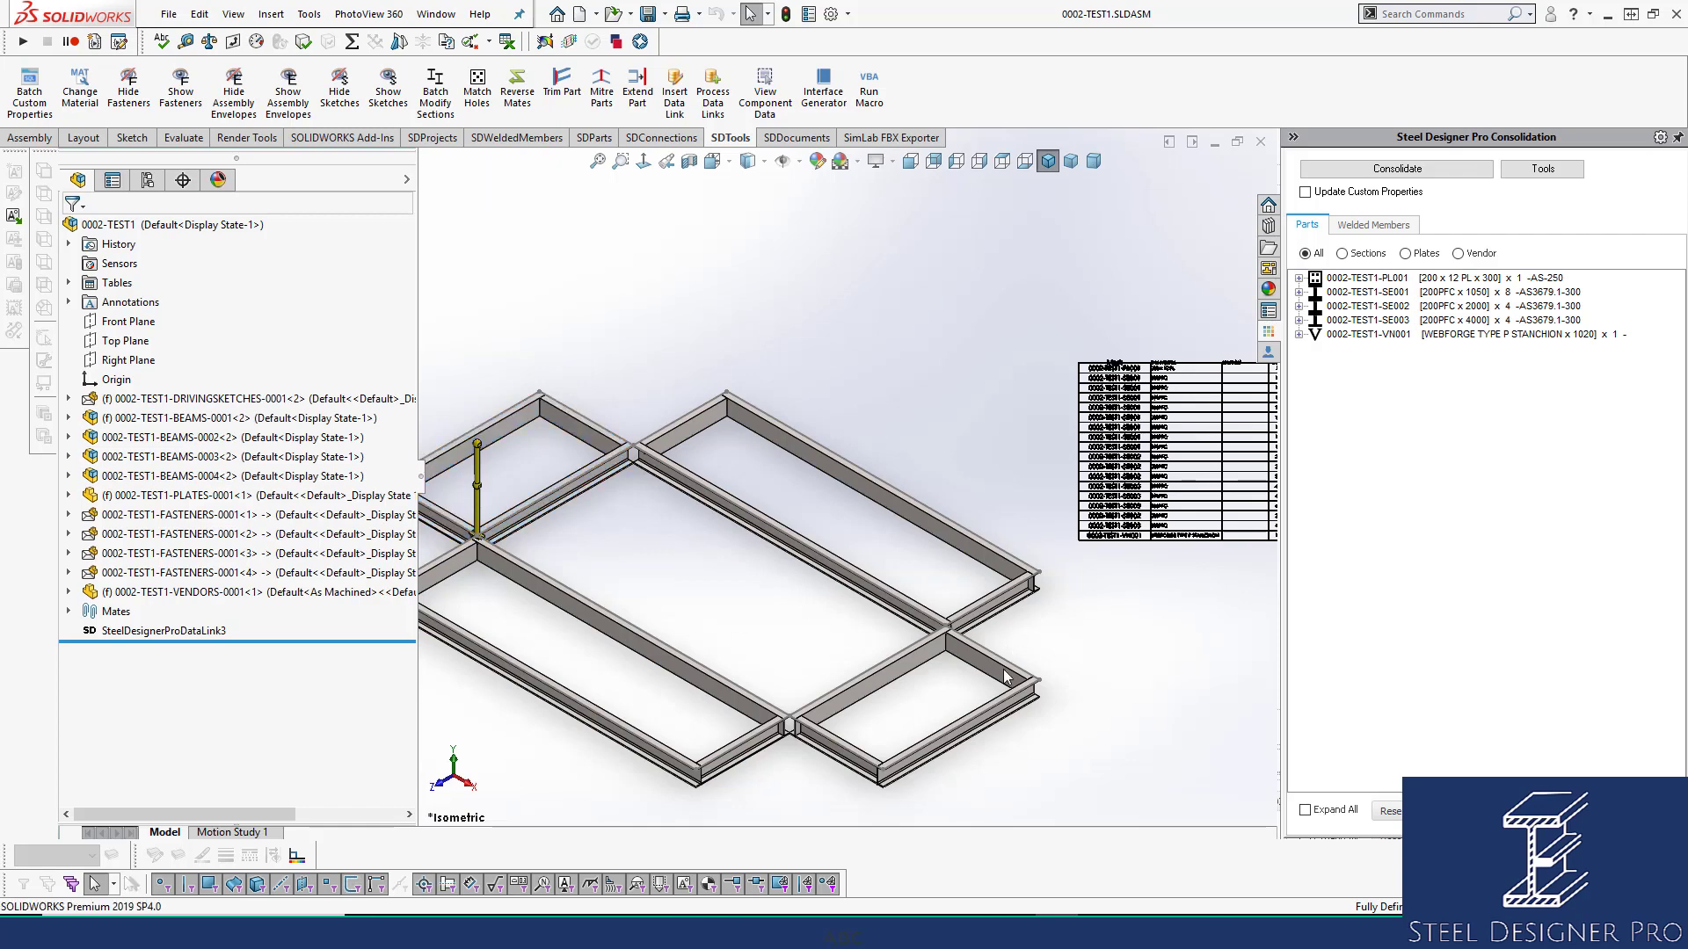
# Set the 1200 mm dimension in the Master Sketch of BEAMS-0002 to 1500 mm
pyautogui.click(1498, 297)
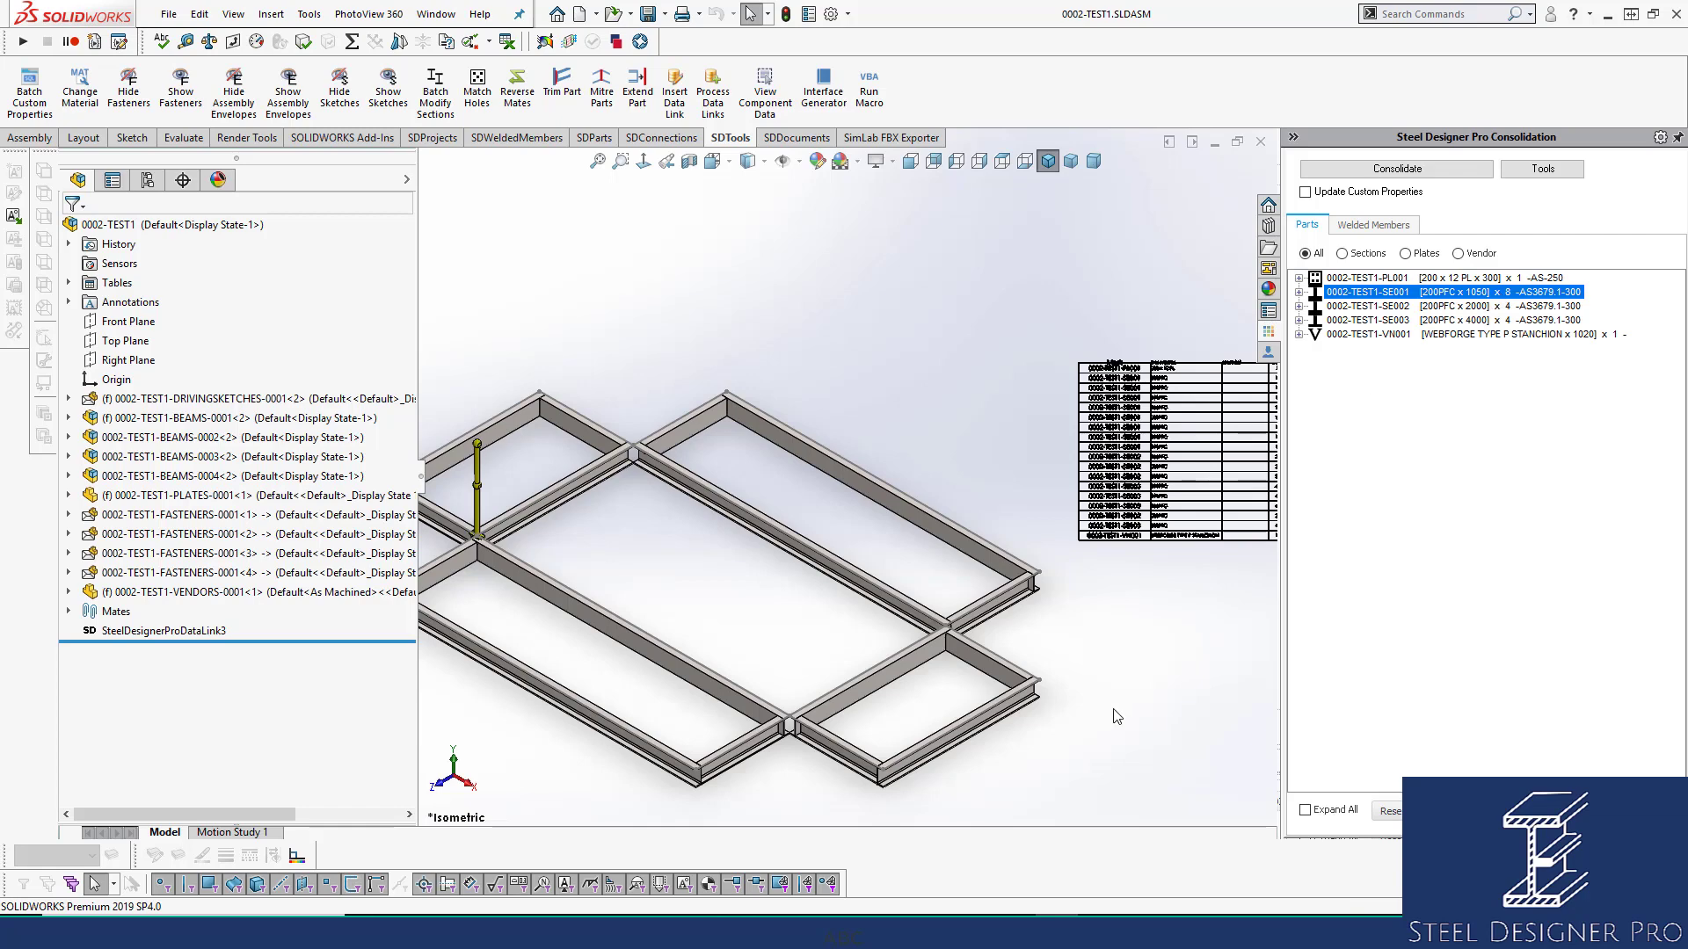
pyautogui.scroll(-5, 958, 729)
pyautogui.click(989, 541)
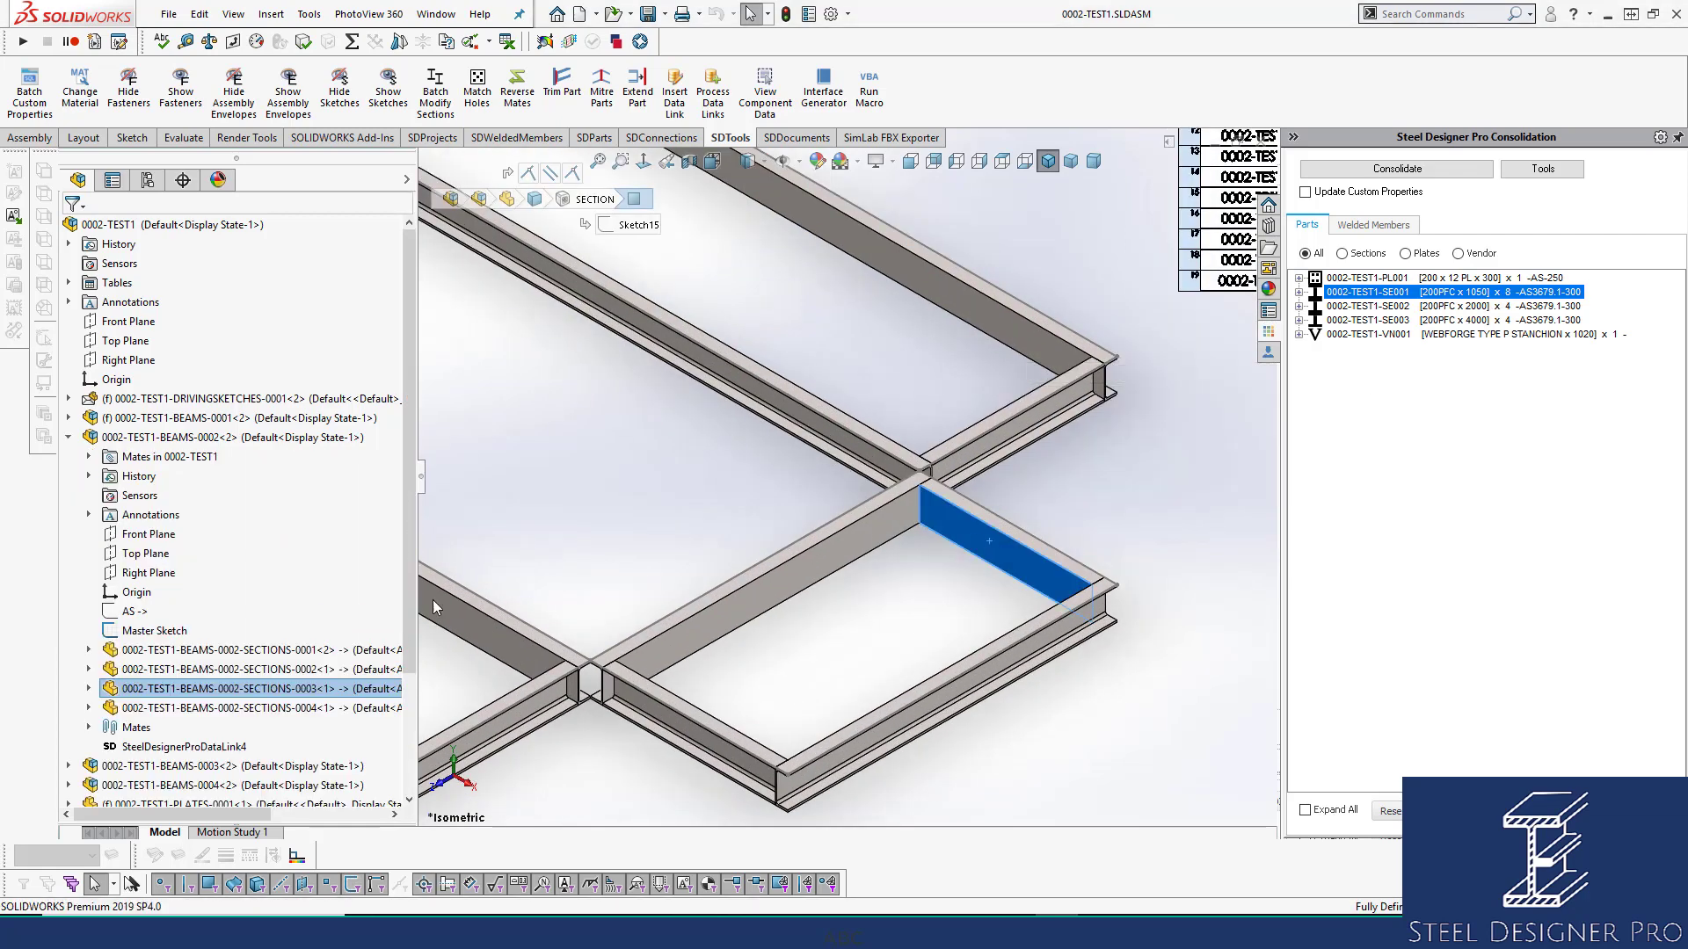
pyautogui.click(170, 630)
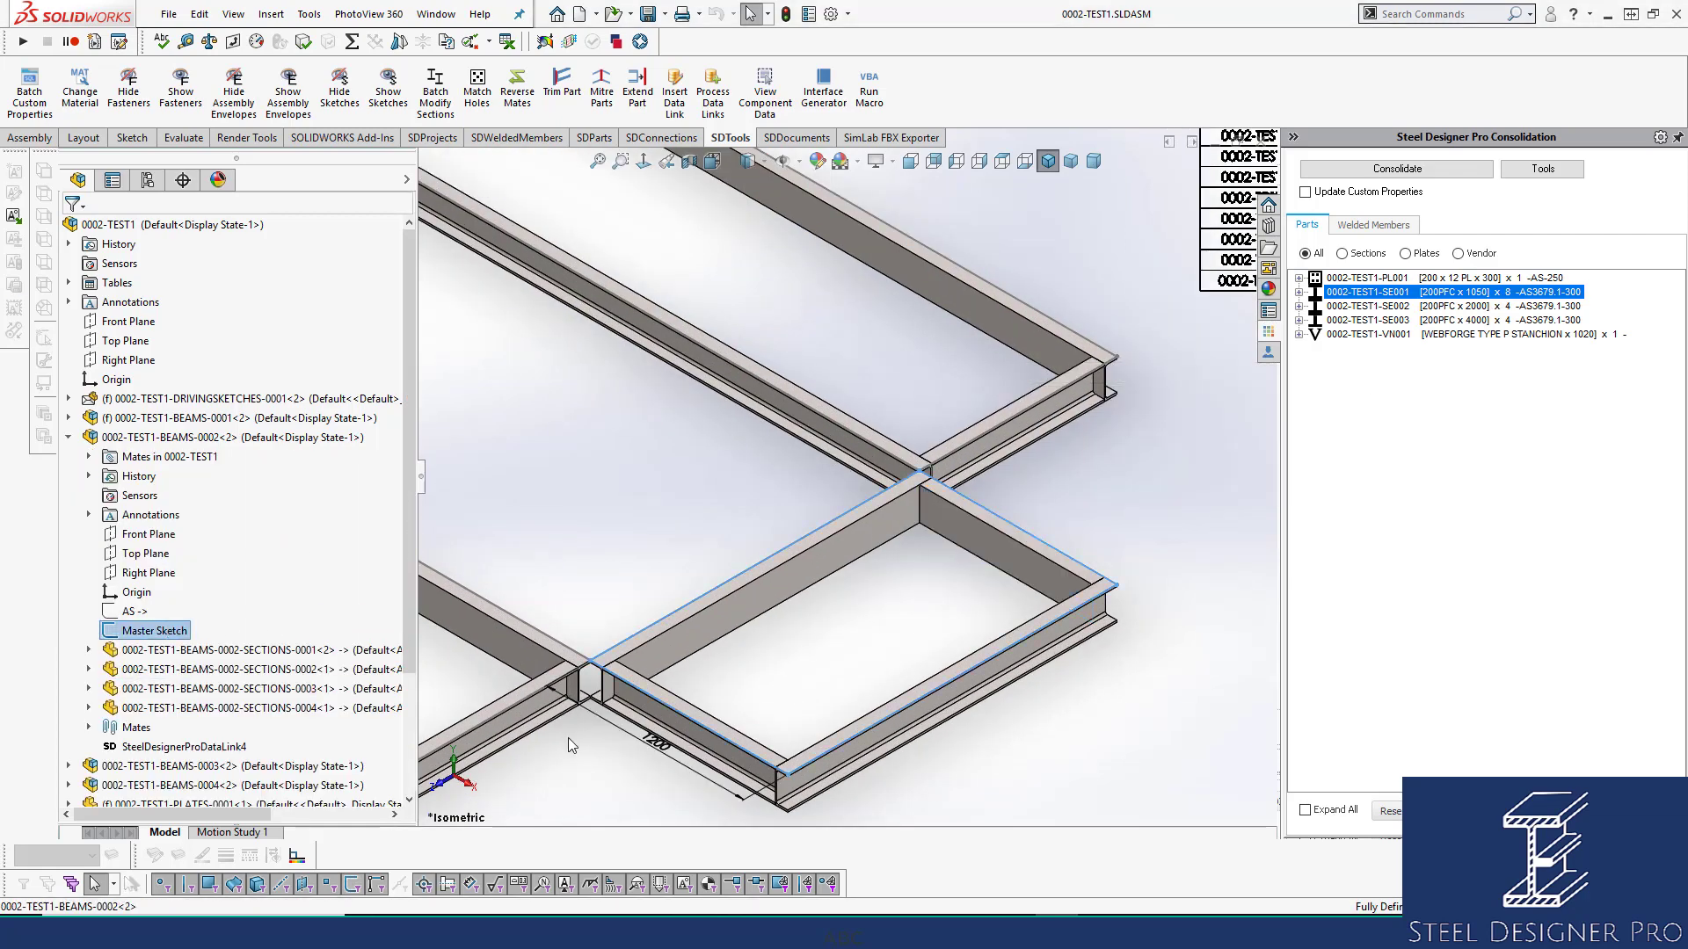
pyautogui.doubleClick(655, 741)
pyautogui.write('1500')
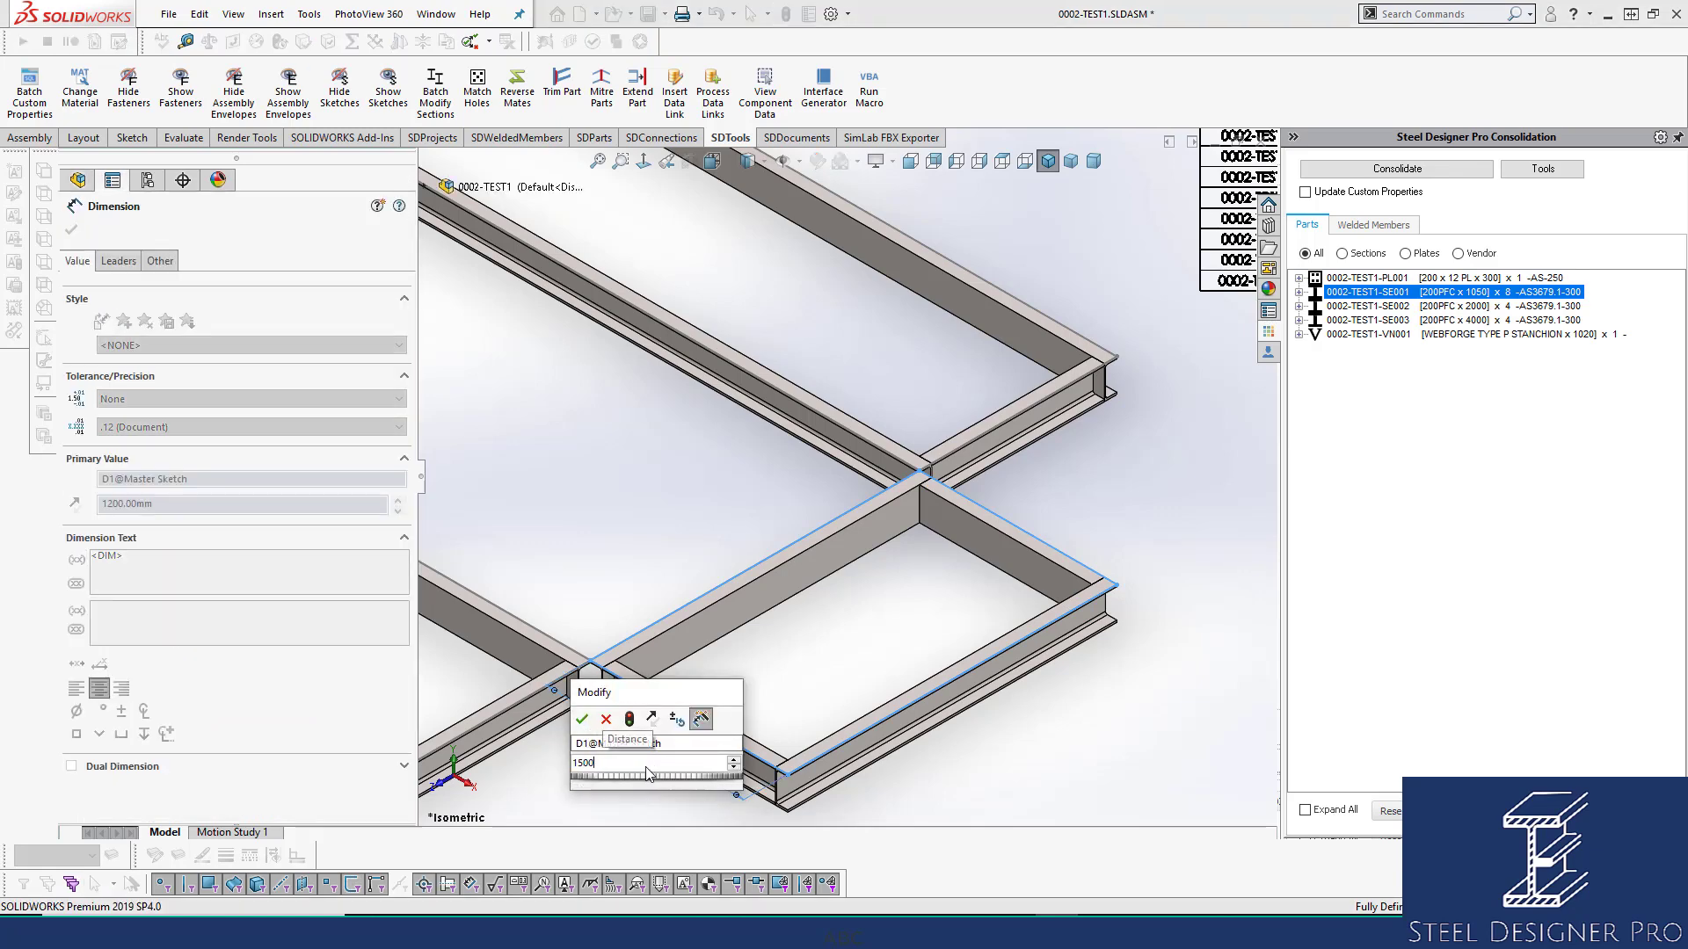
pyautogui.press('Return')
pyautogui.click(850, 579)
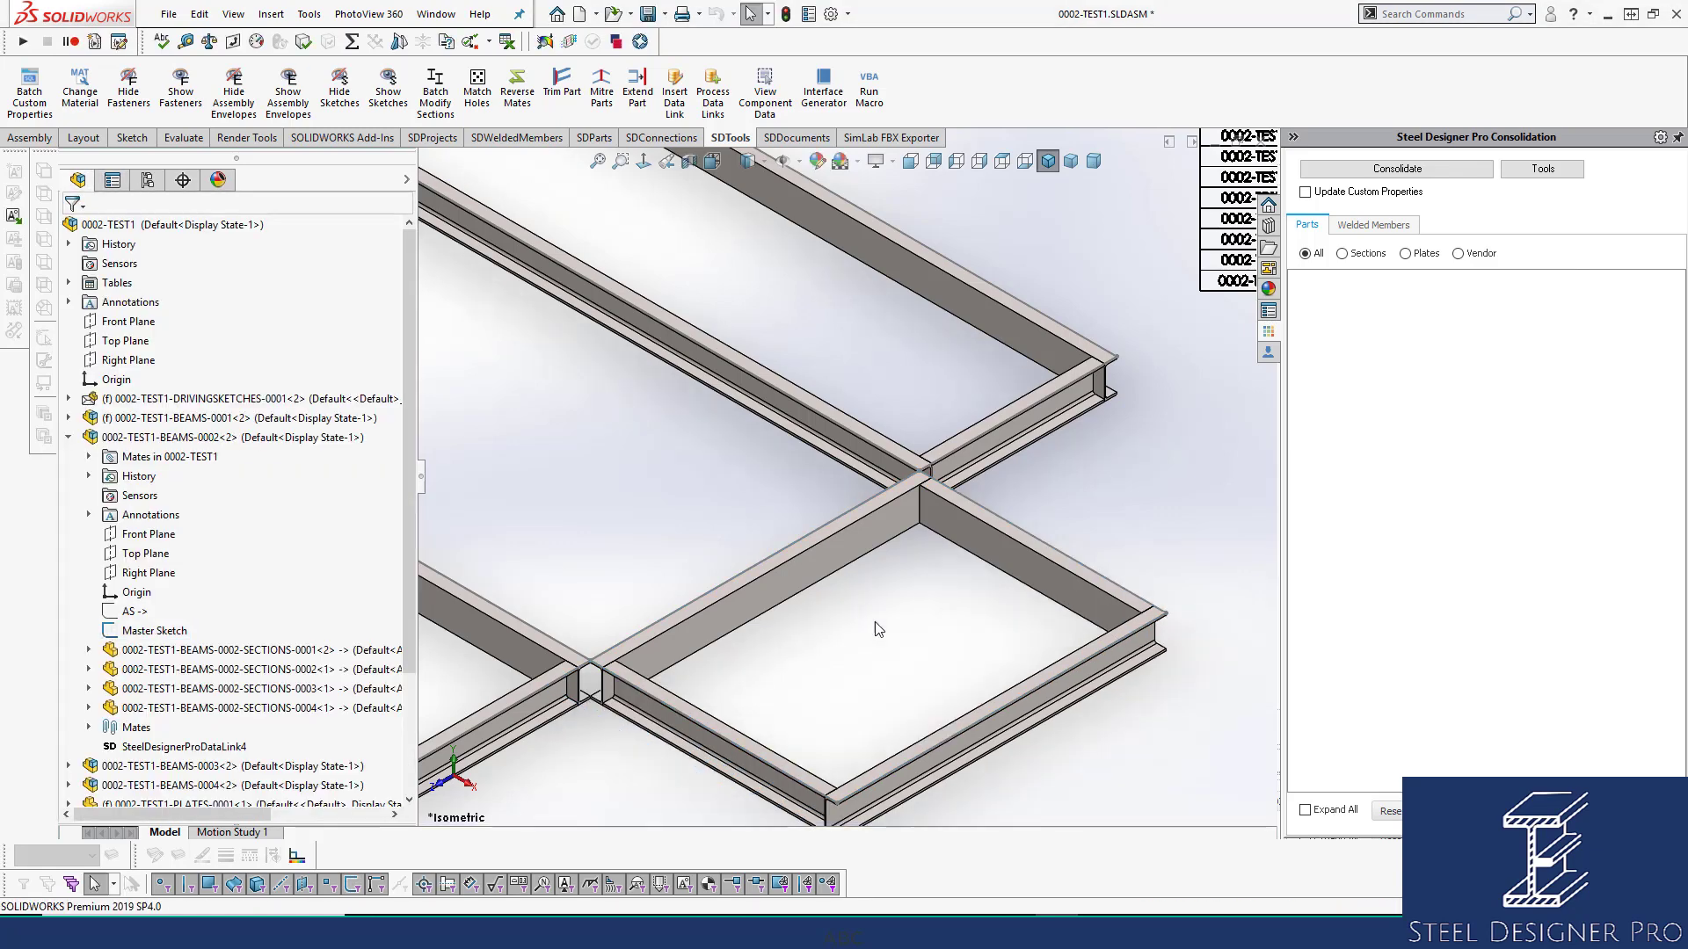
# Save the modified assembly and consolidate it again
pyautogui.scroll(2, 883, 657)
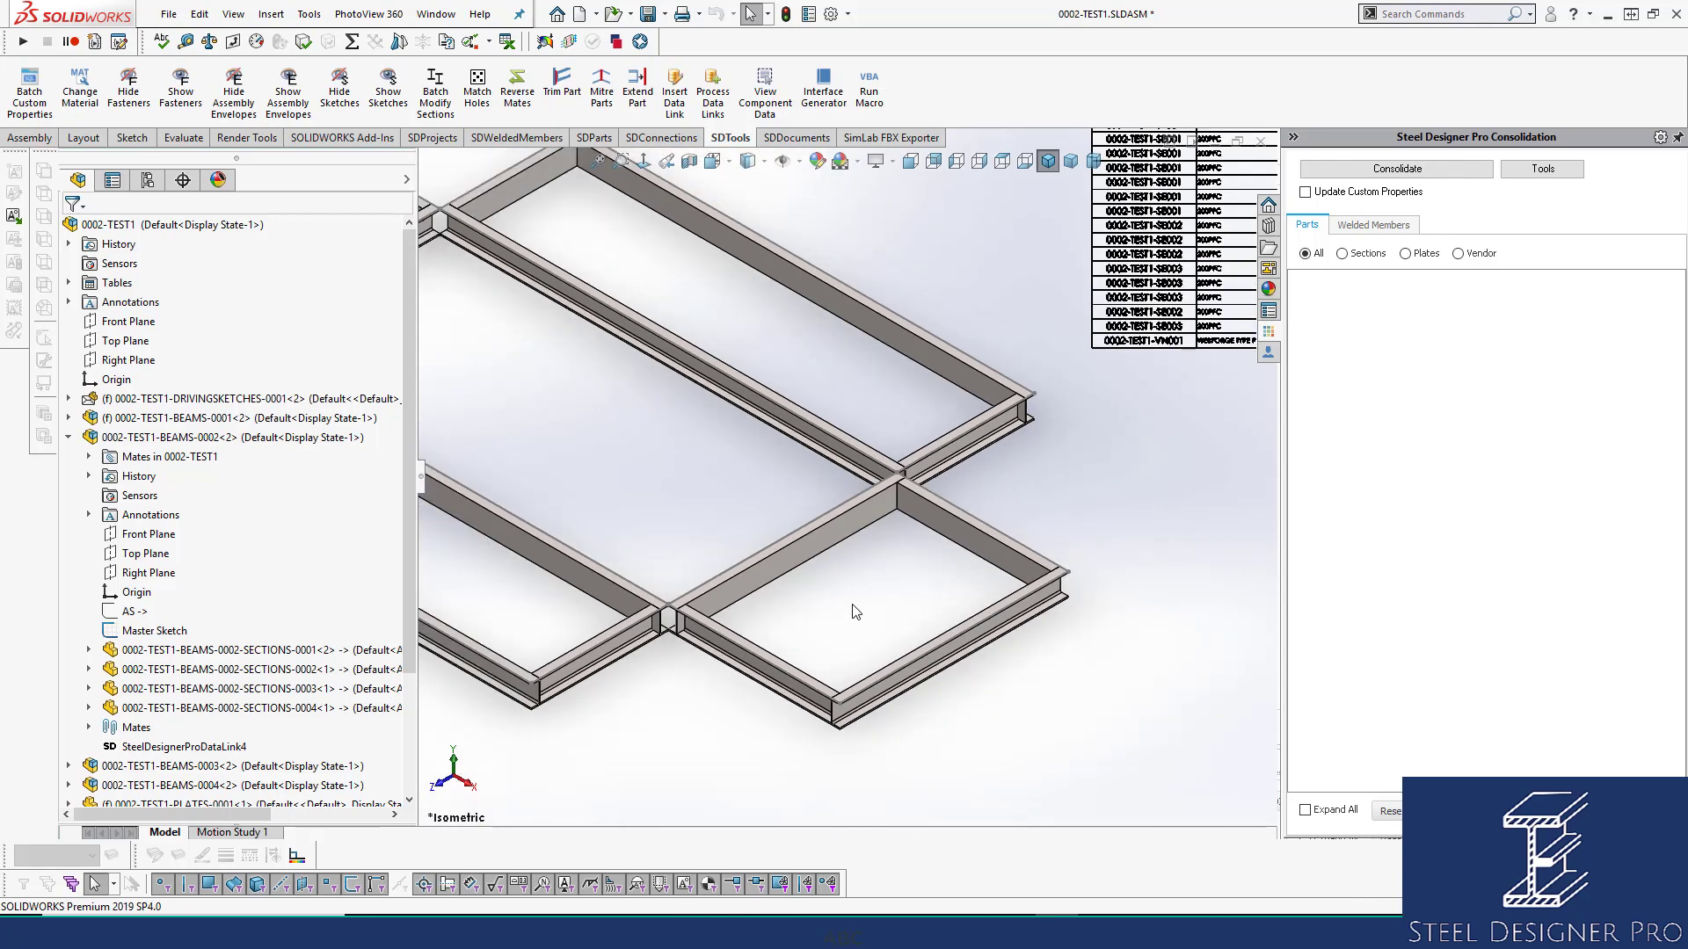
pyautogui.hotkey('ctrl', 's')
pyautogui.click(1401, 170)
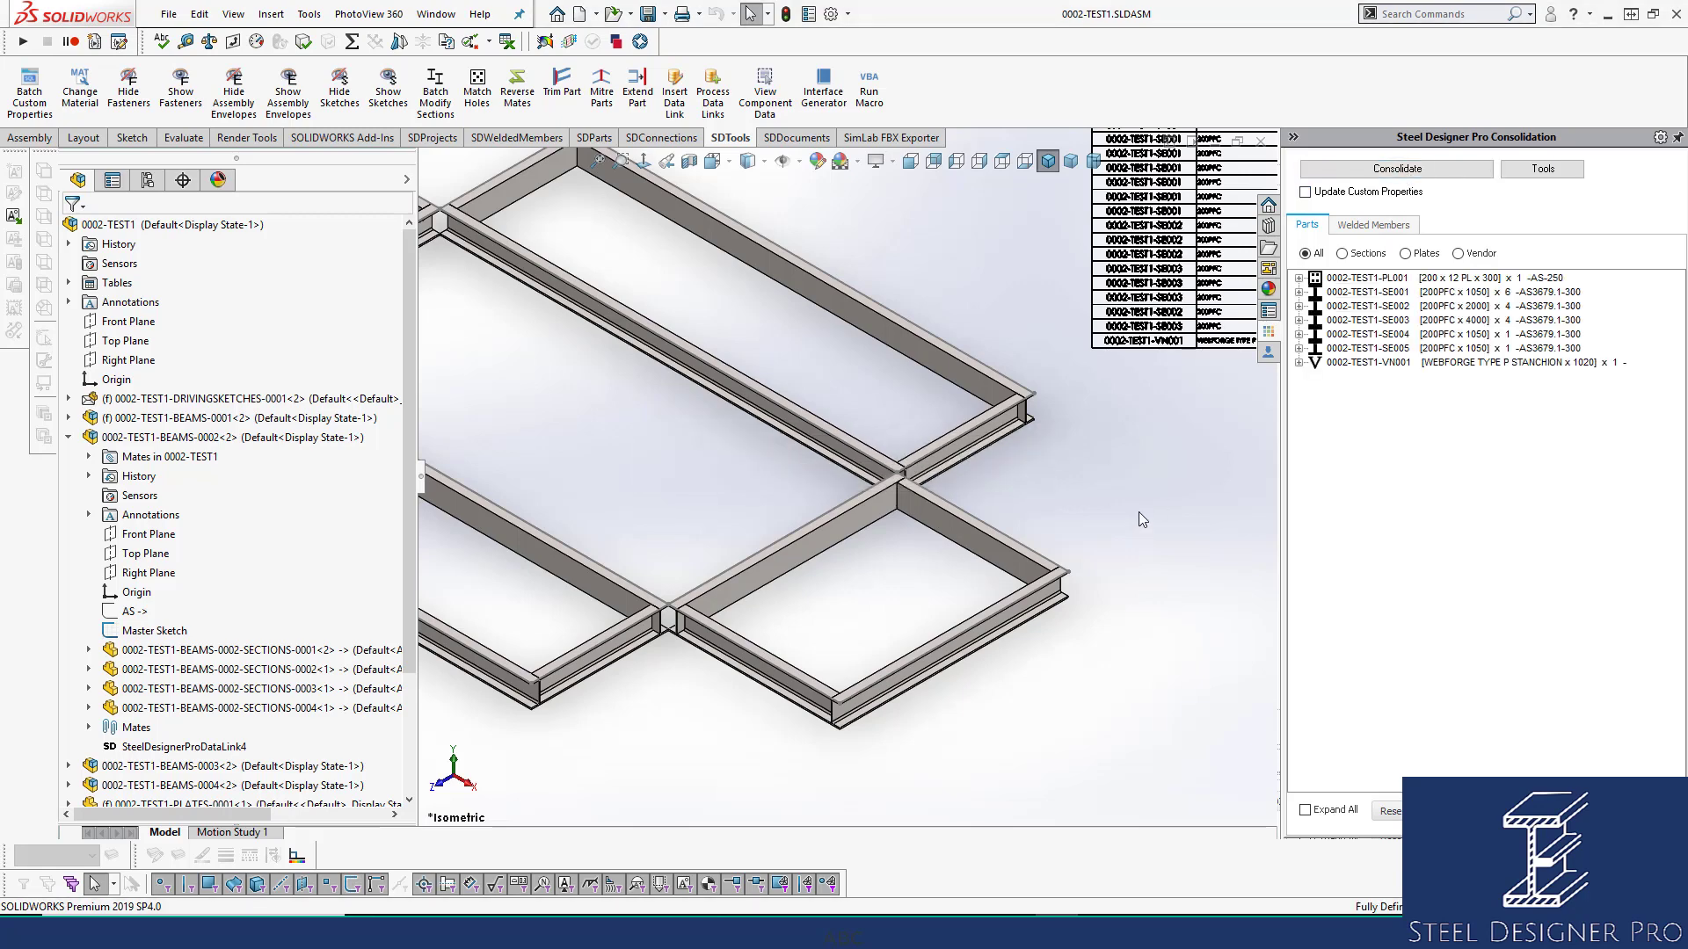
# Expand the 0002-TEST1-SE005 and 0002-TEST1-SE004 part groups and examine their component details
pyautogui.click(1456, 292)
pyautogui.doubleClick(1311, 349)
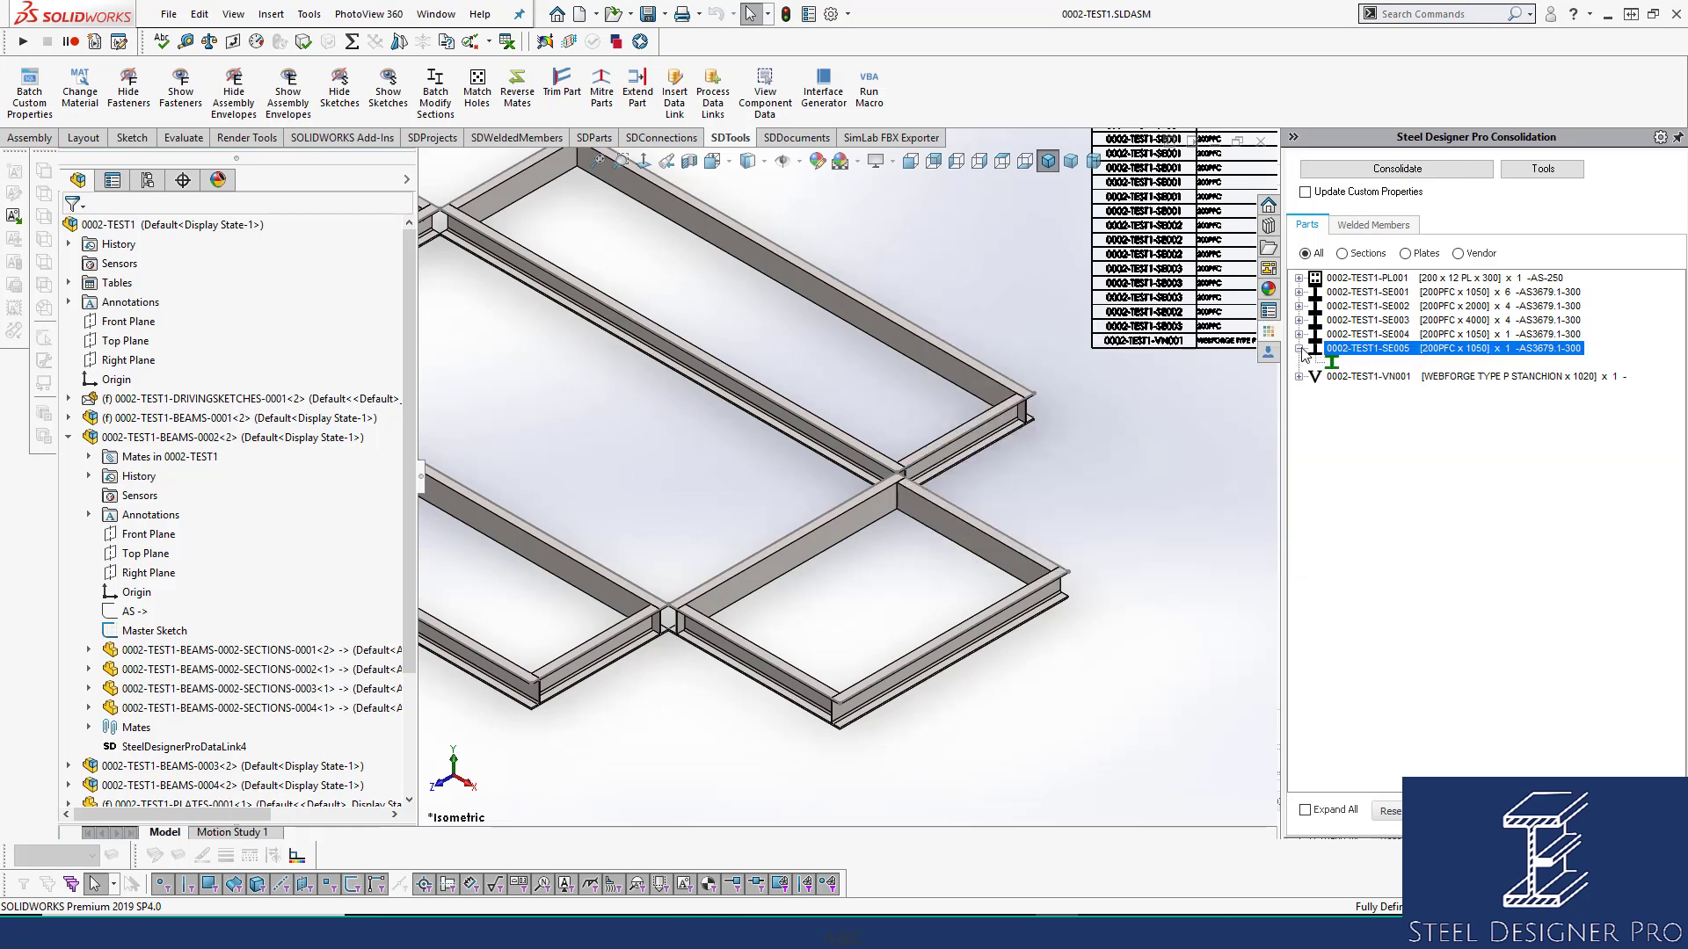
pyautogui.doubleClick(1304, 335)
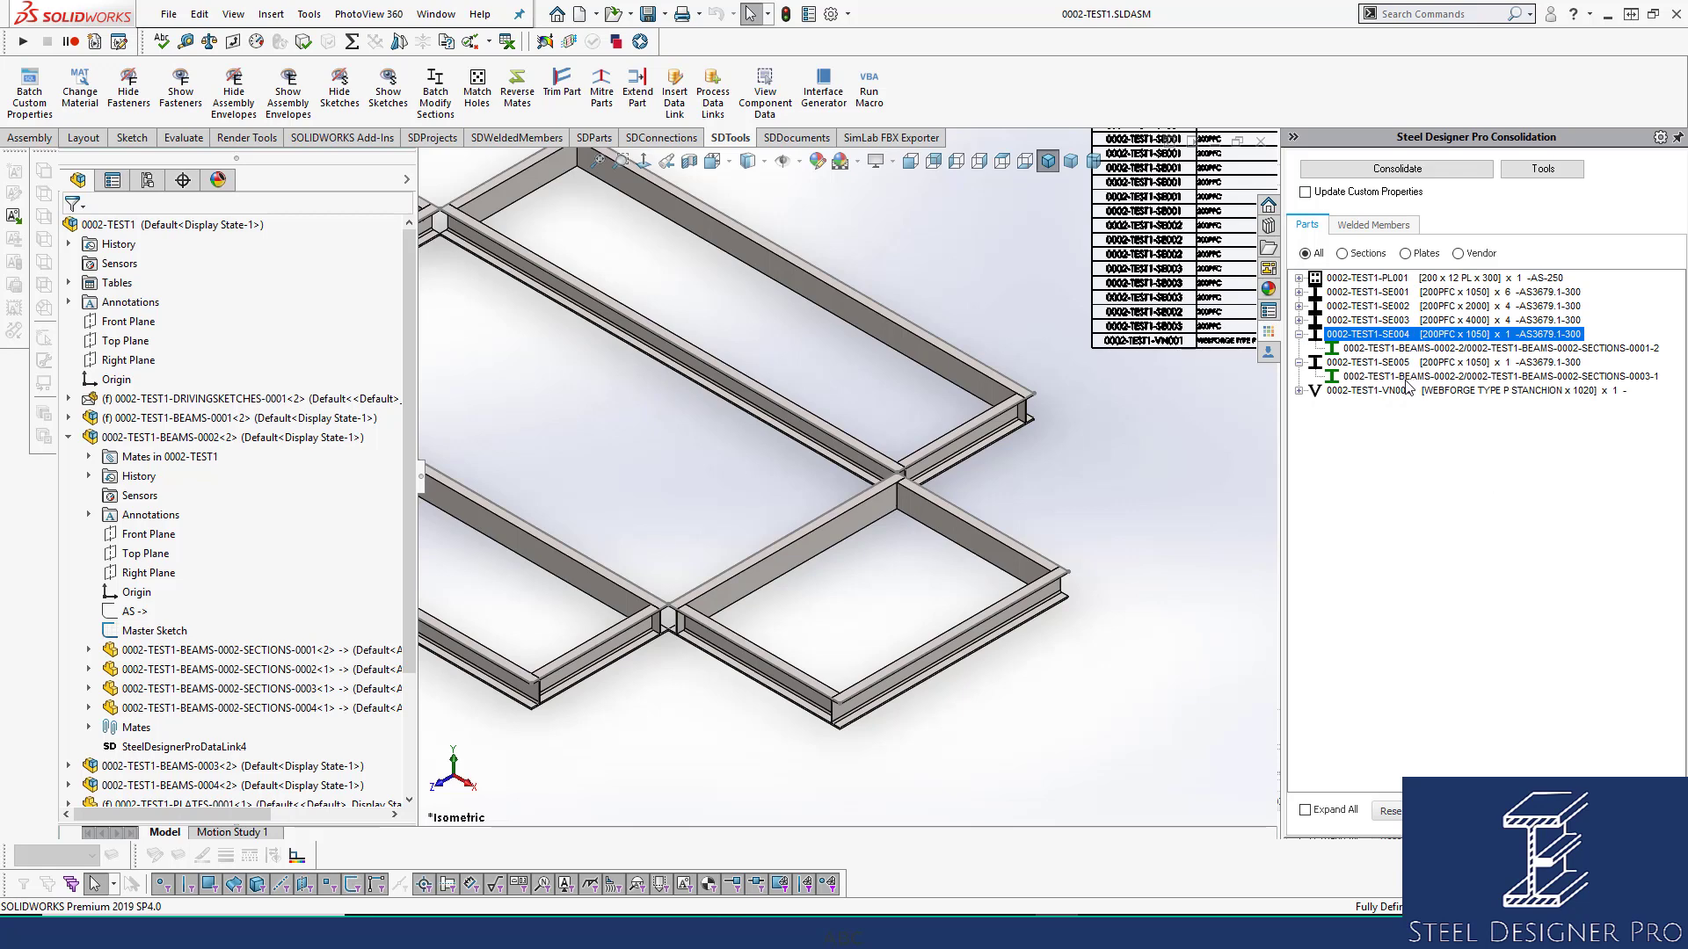
pyautogui.moveTo(1409, 492)
# Reset the component mark numbers so that the consolidated parts are renumbered
pyautogui.click(1387, 810)
pyautogui.click(892, 509)
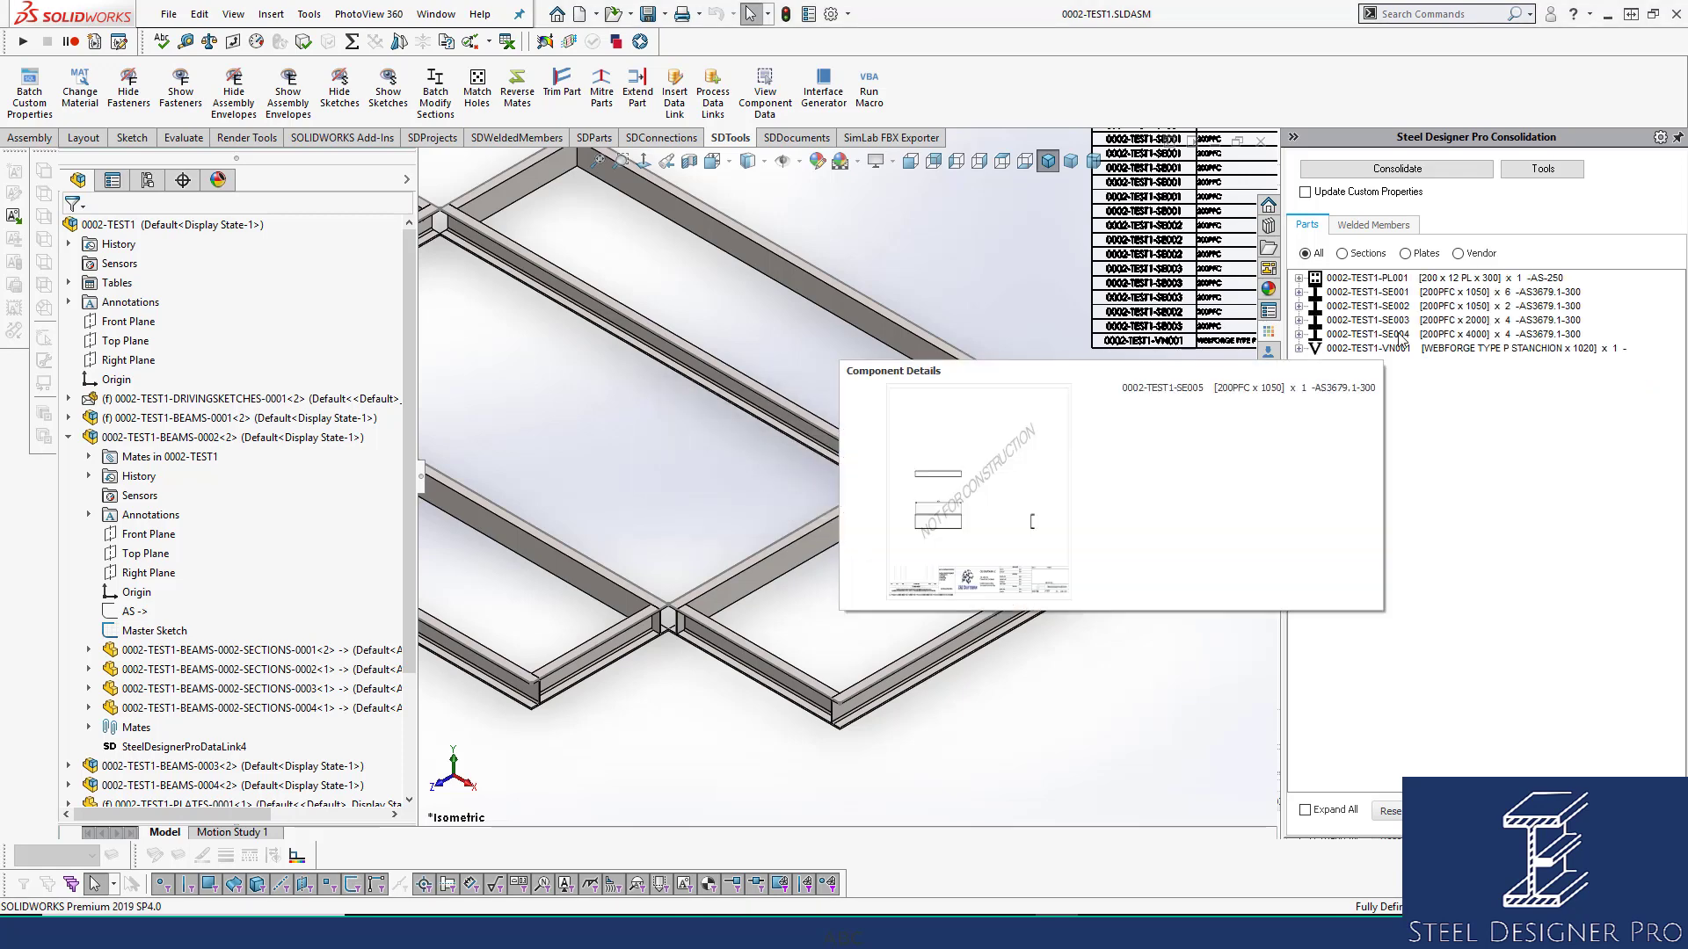
# Expand the section groups 0002-TEST1-SE001 to SE004 in the parts list to examine their members
pyautogui.click(1402, 336)
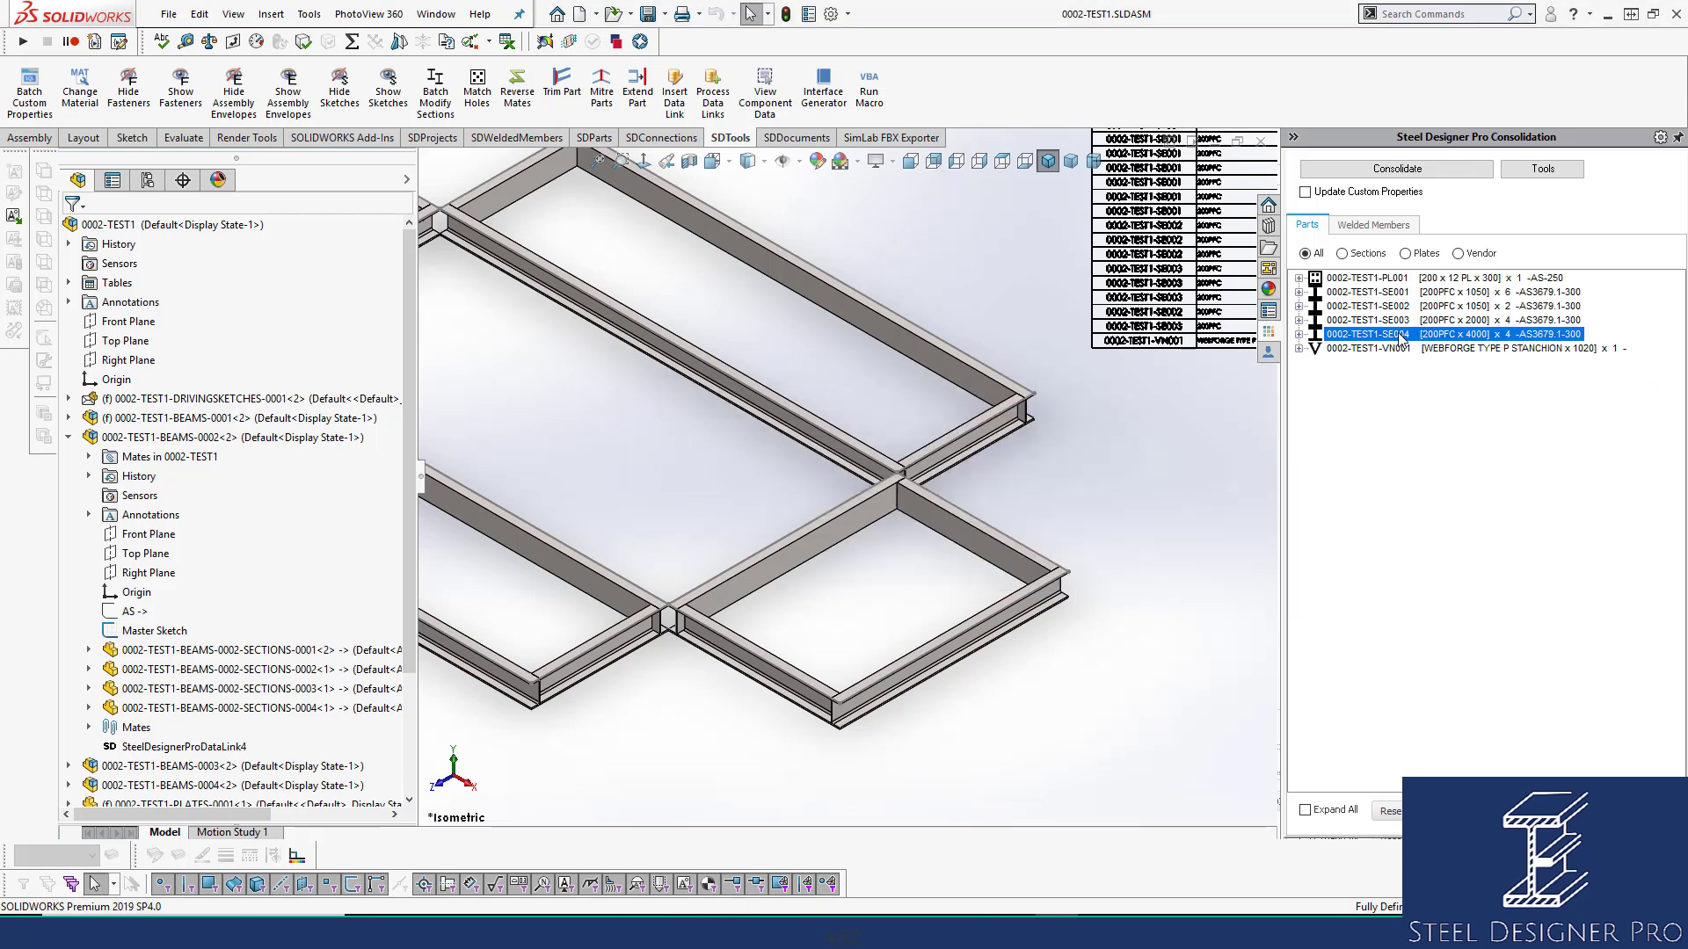
pyautogui.click(1298, 335)
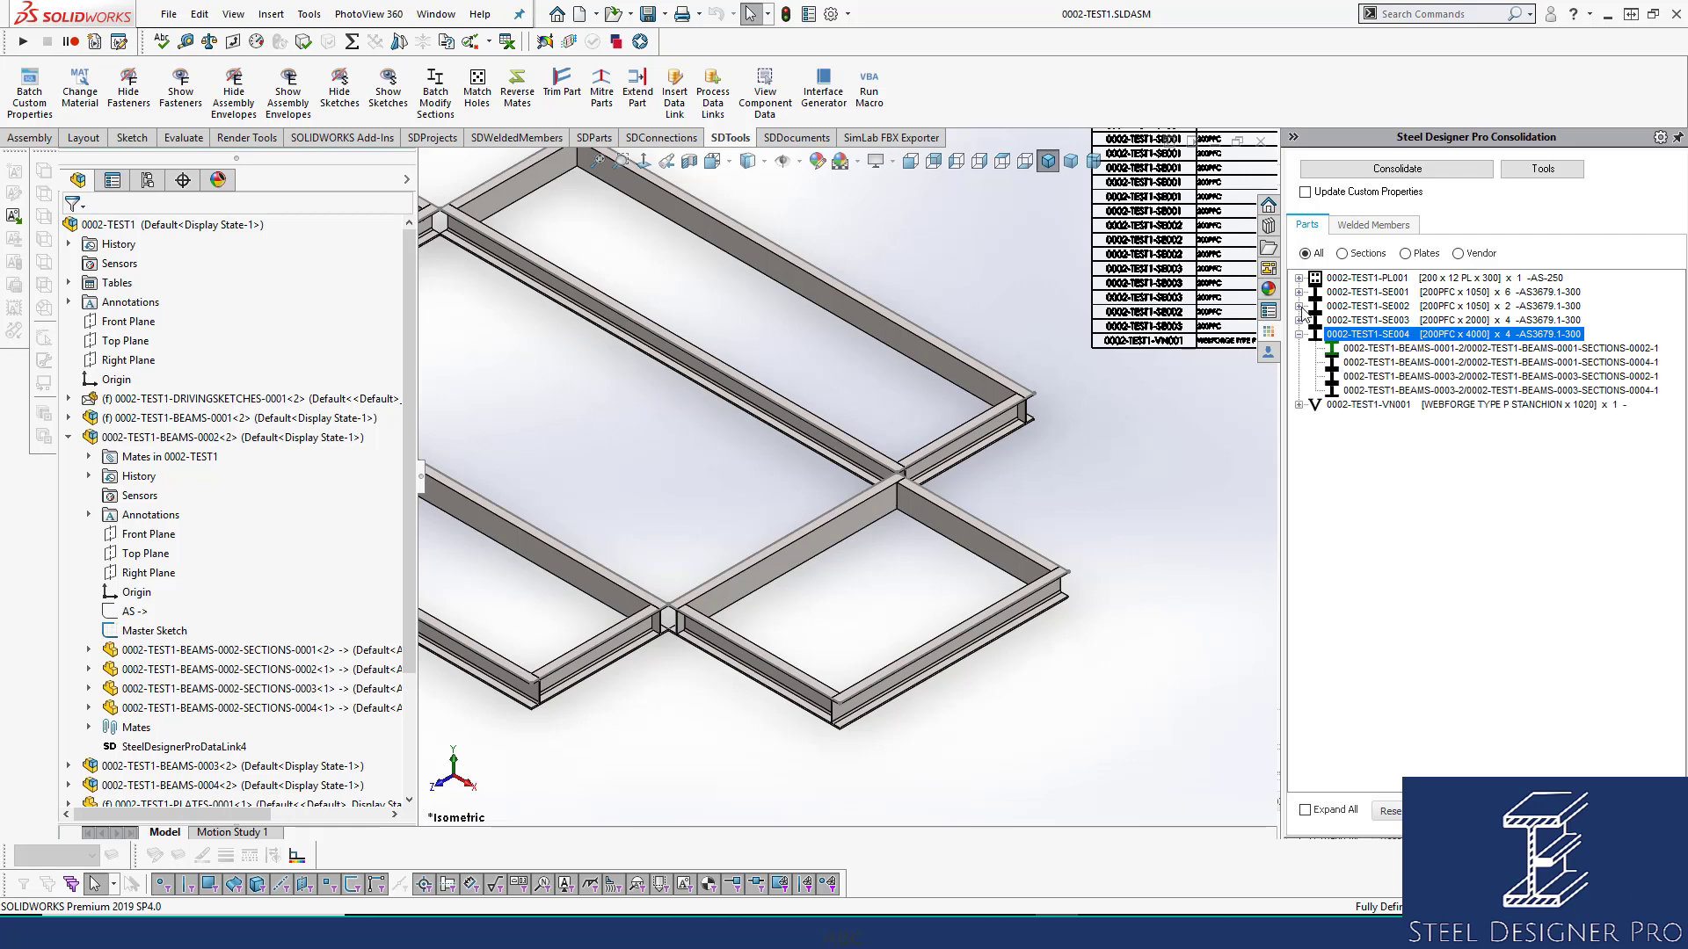
pyautogui.click(1299, 293)
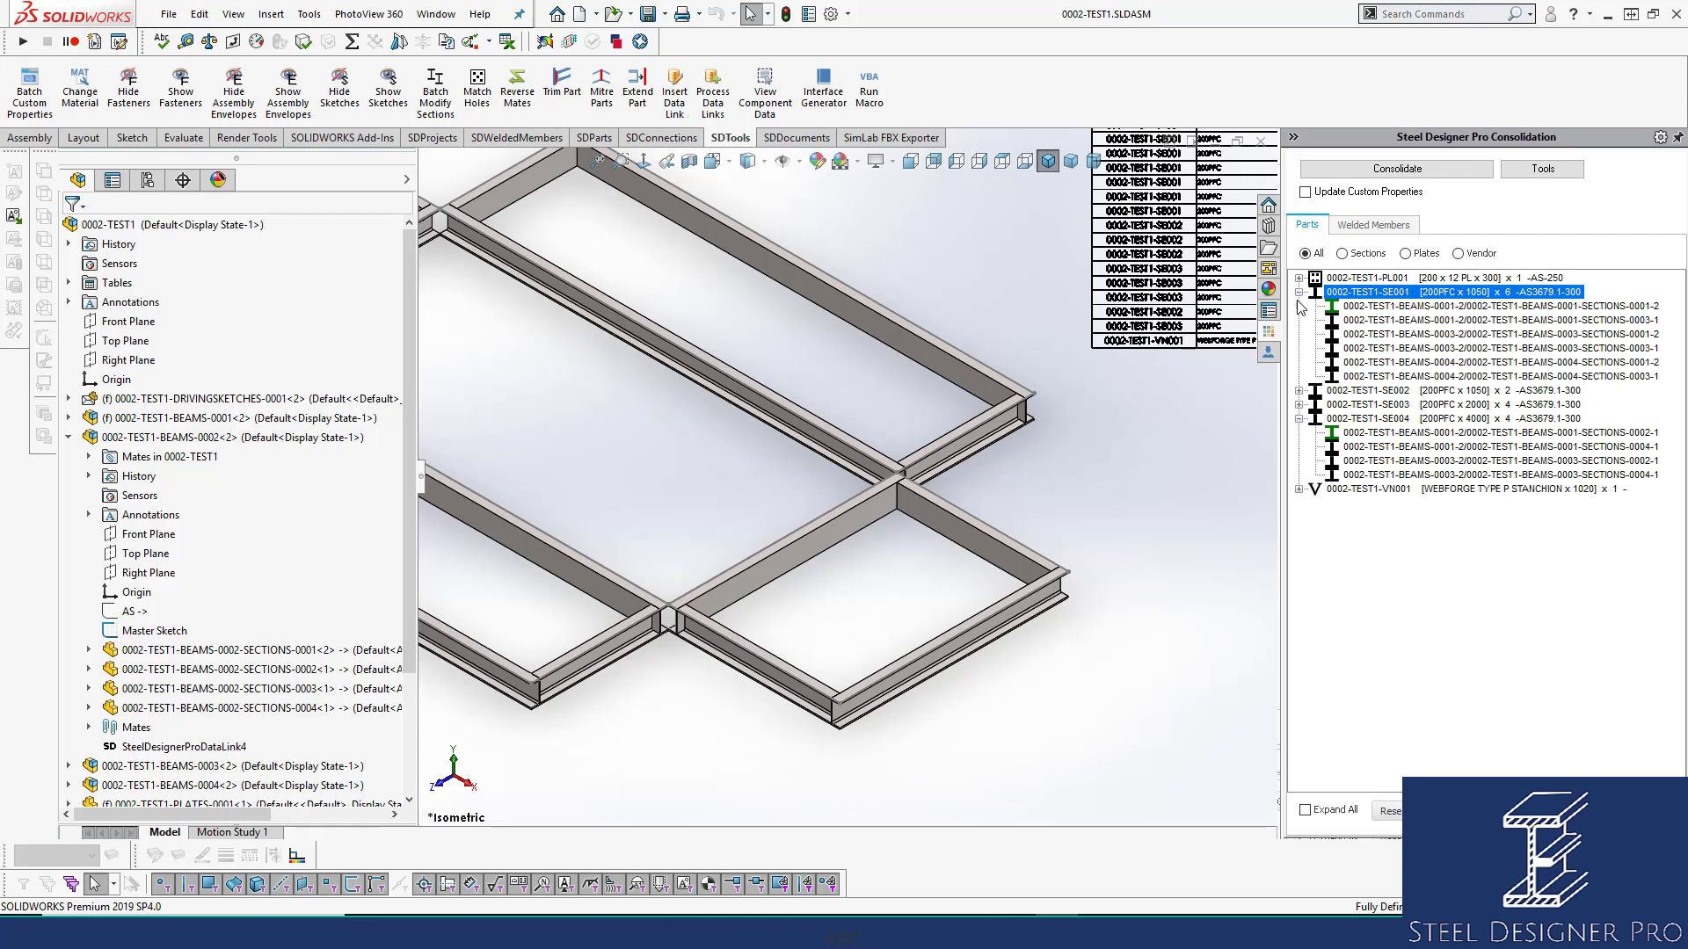
pyautogui.click(1299, 390)
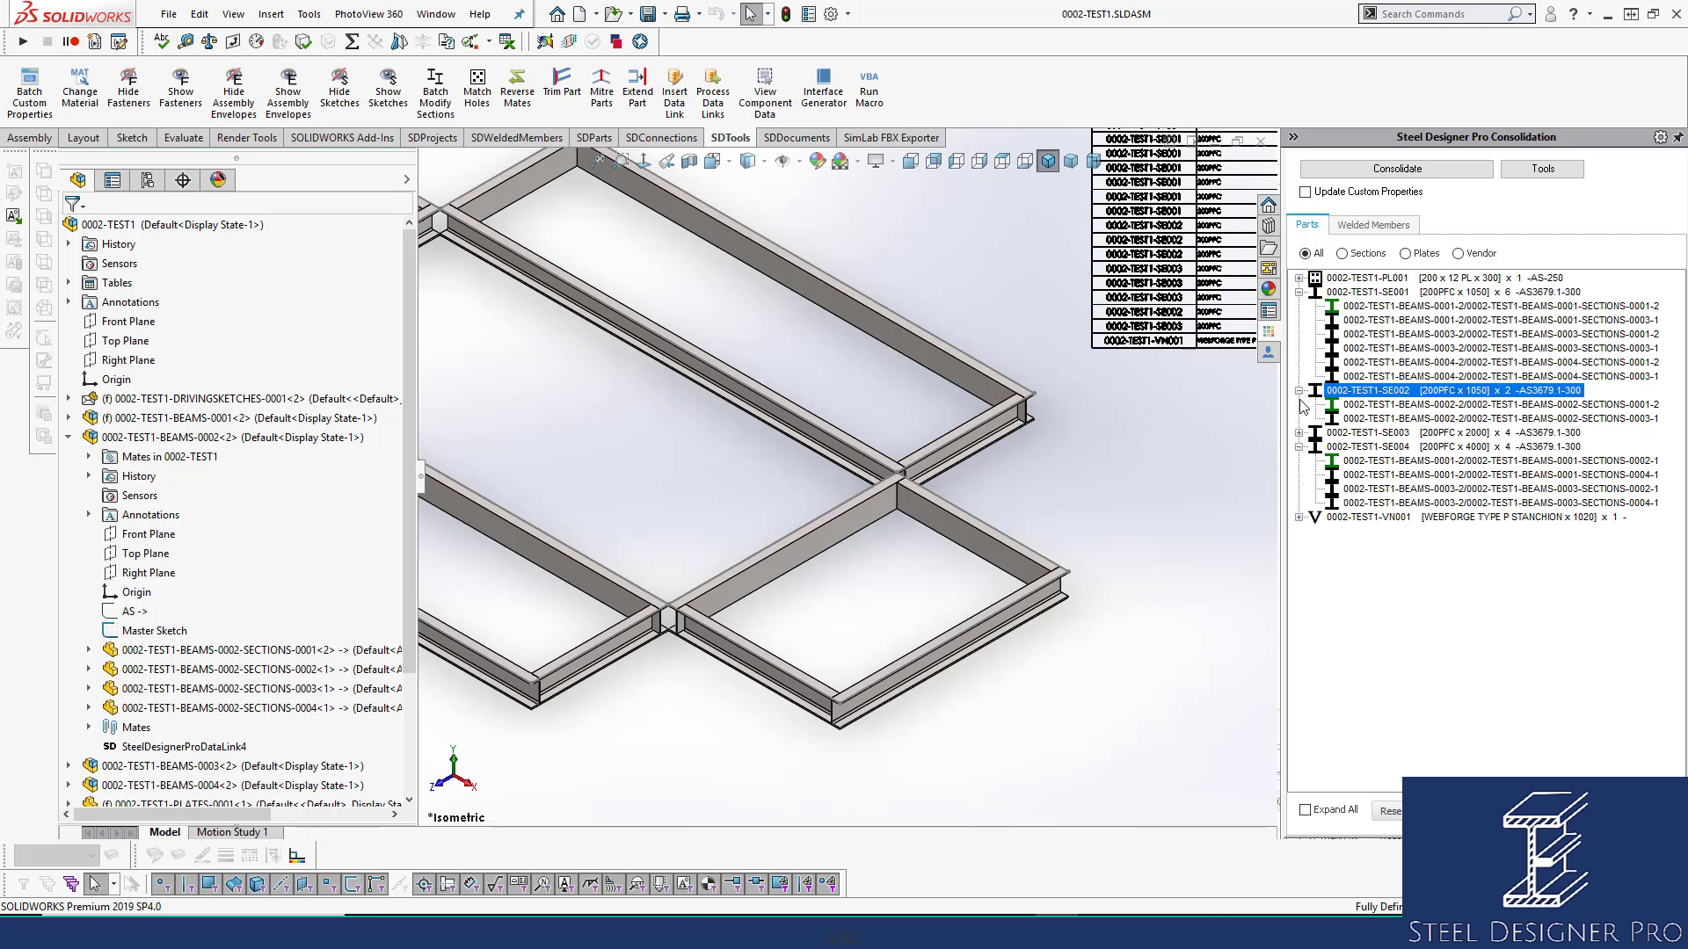
pyautogui.click(1298, 433)
# Locate the short rear section BEAMS-0002-SECTIONS-0003 in the consolidation list using Select in Consolidation
pyautogui.click(988, 537)
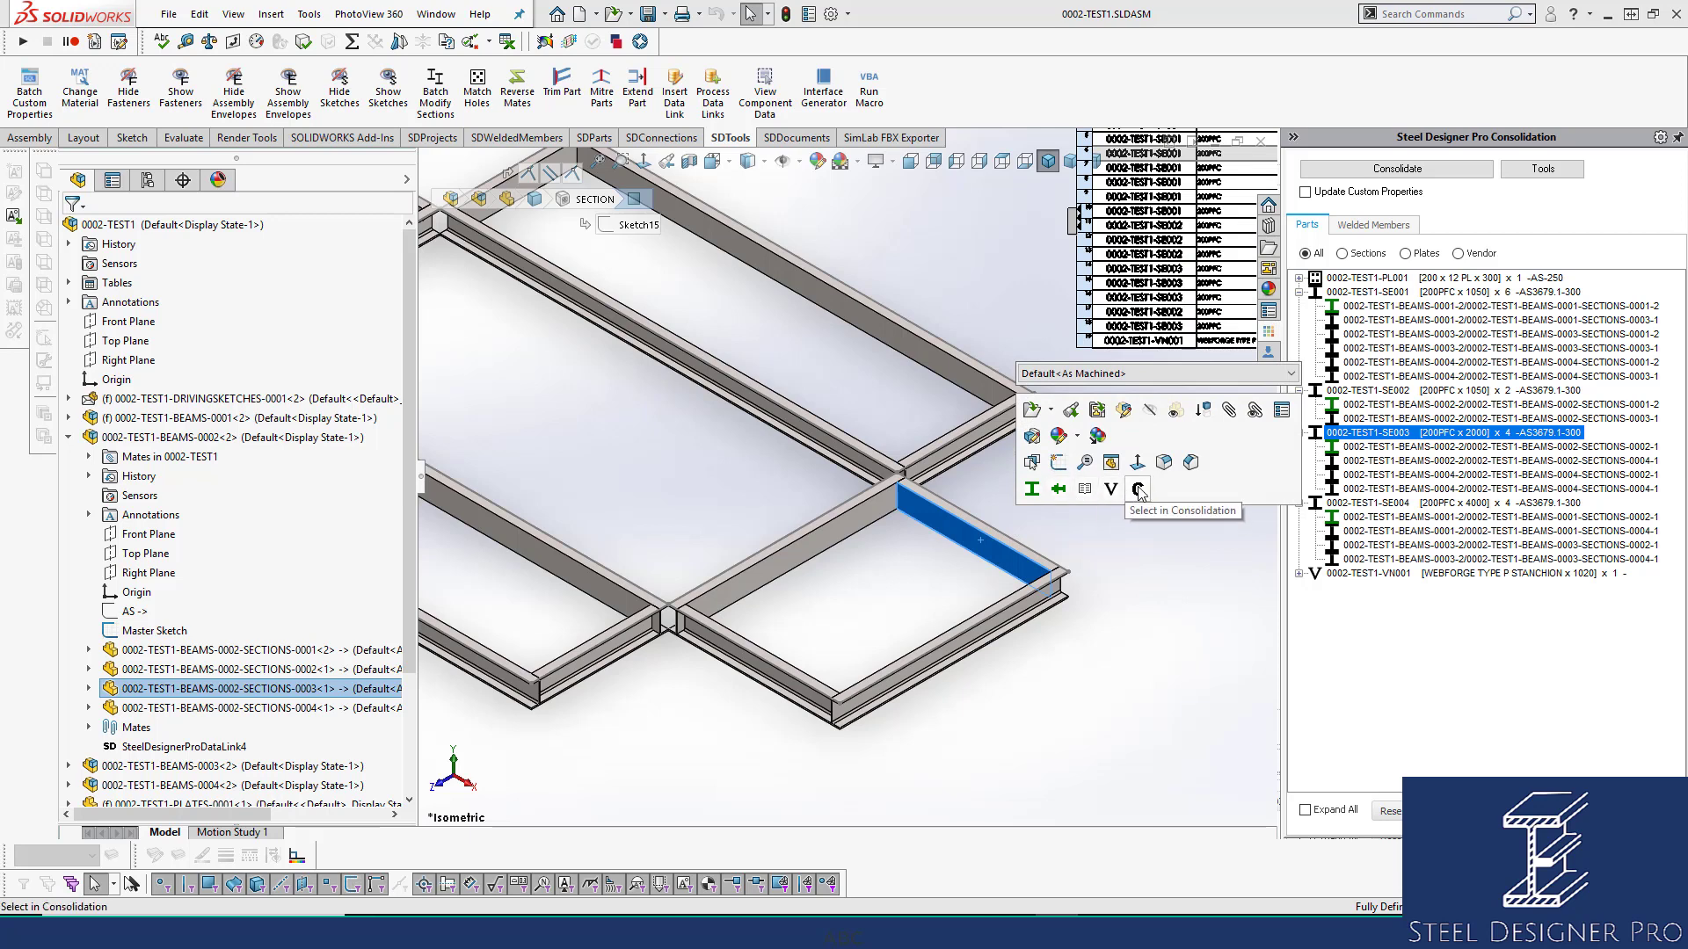
pyautogui.click(1137, 489)
pyautogui.moveTo(1343, 392)
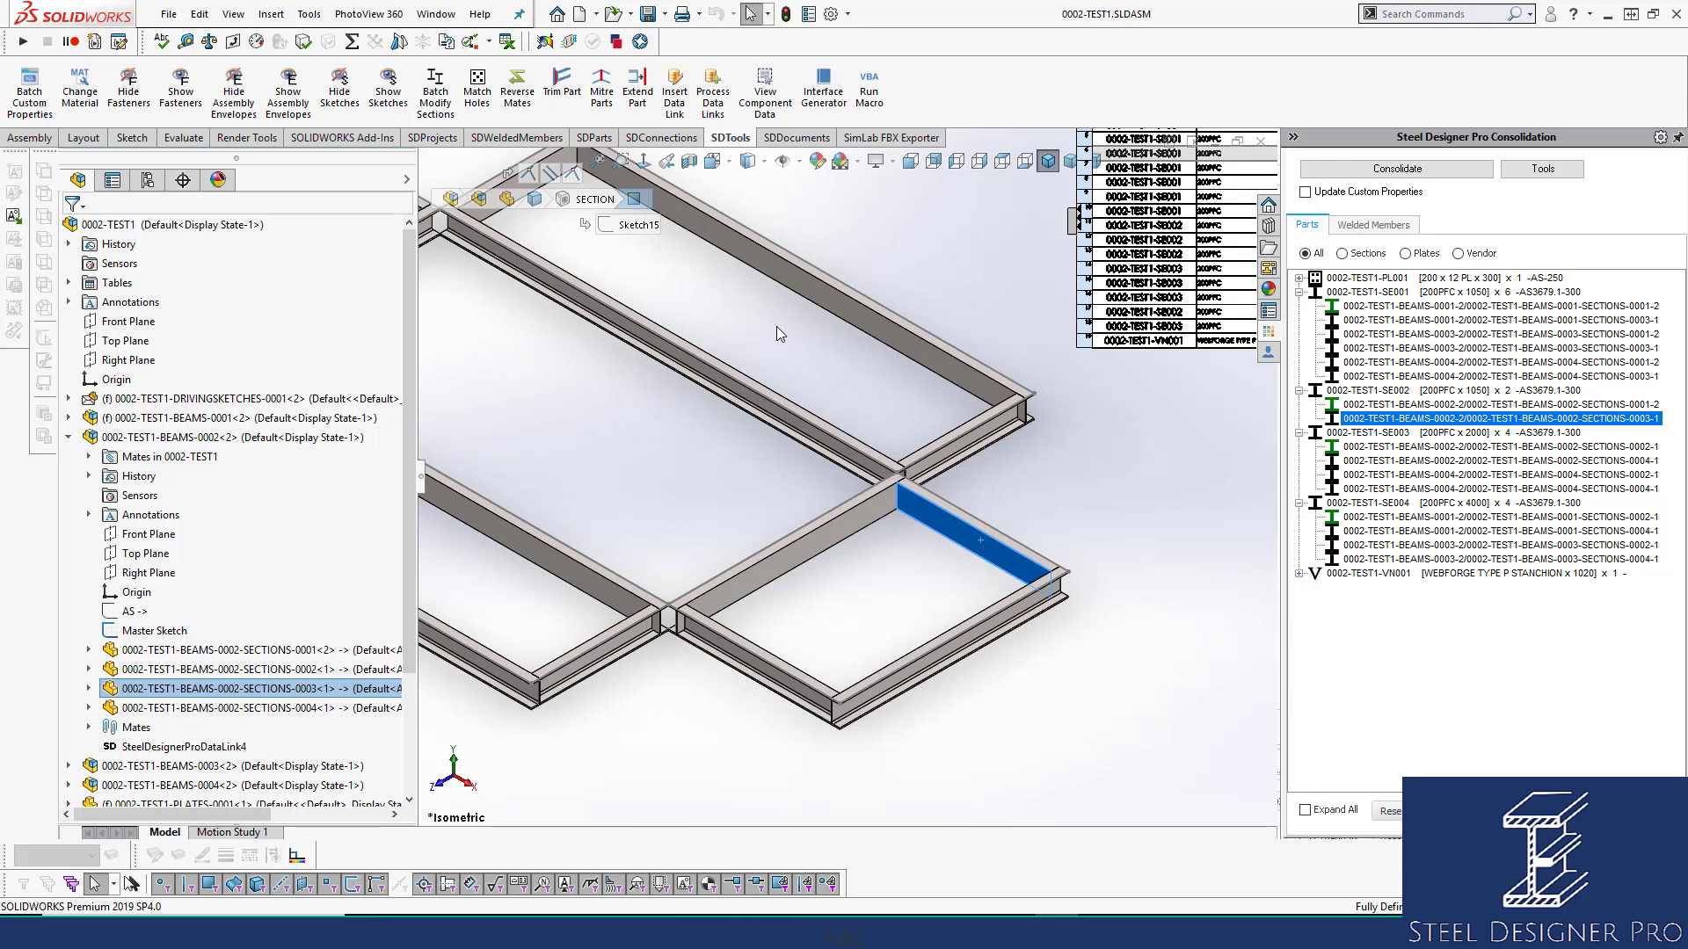
# Run Update Component Mark from the consolidation tools to write the new marks to the components, and close the form
pyautogui.press('Escape')
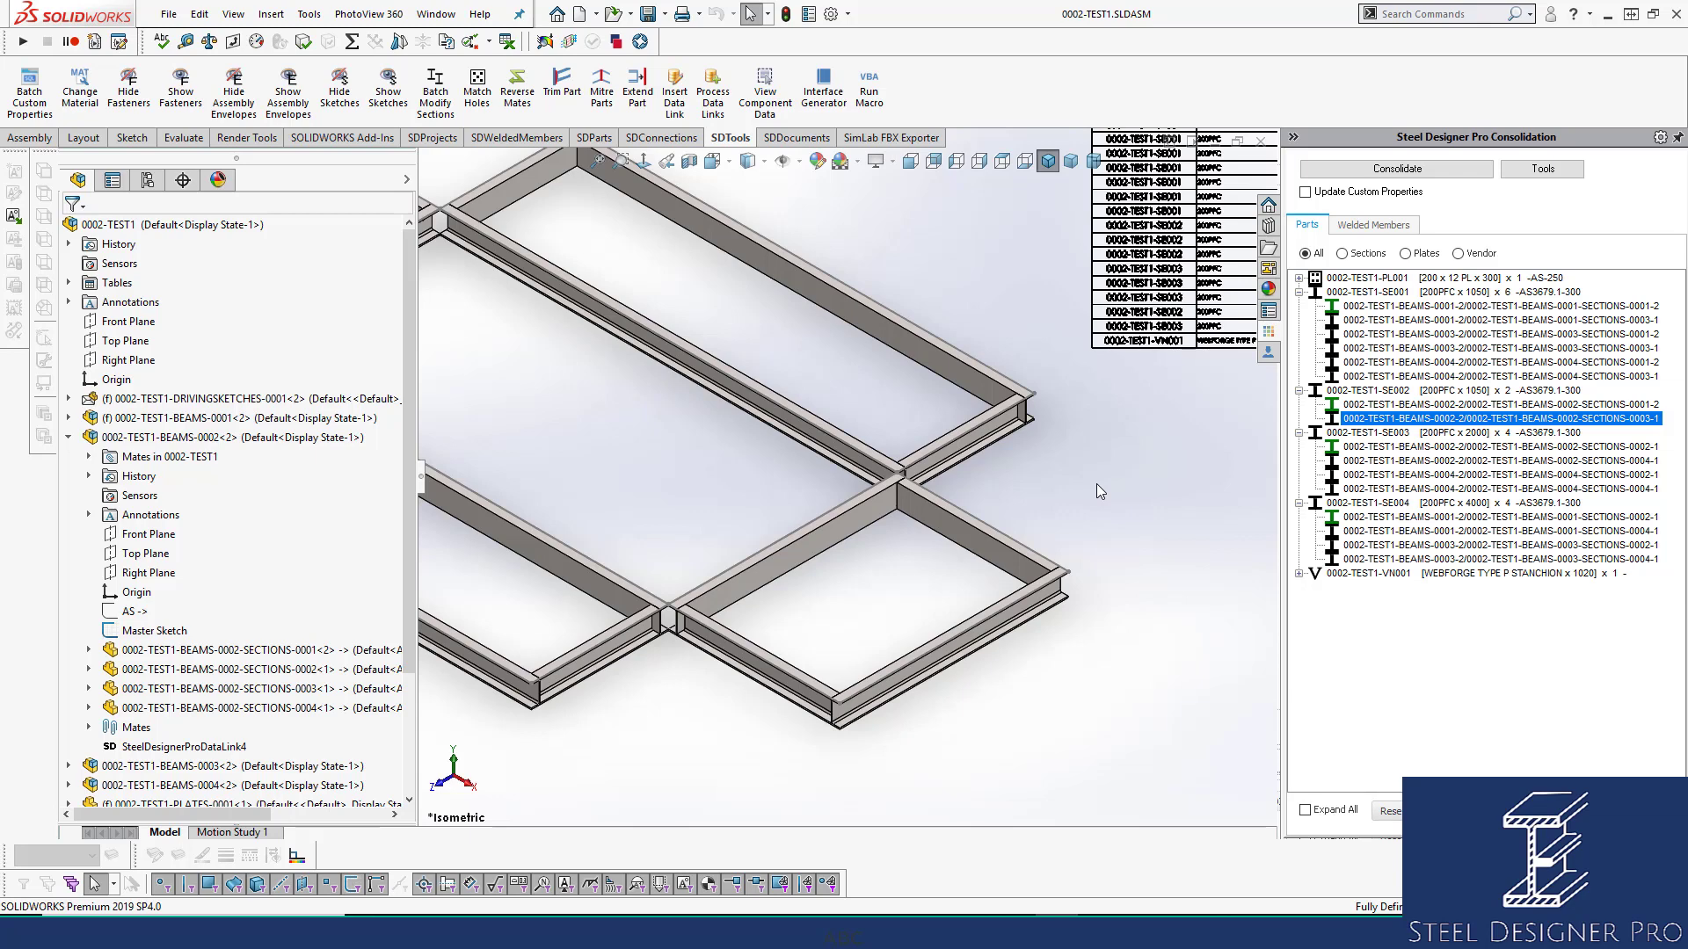
pyautogui.scroll(3, 1096, 483)
pyautogui.scroll(-5, 1154, 276)
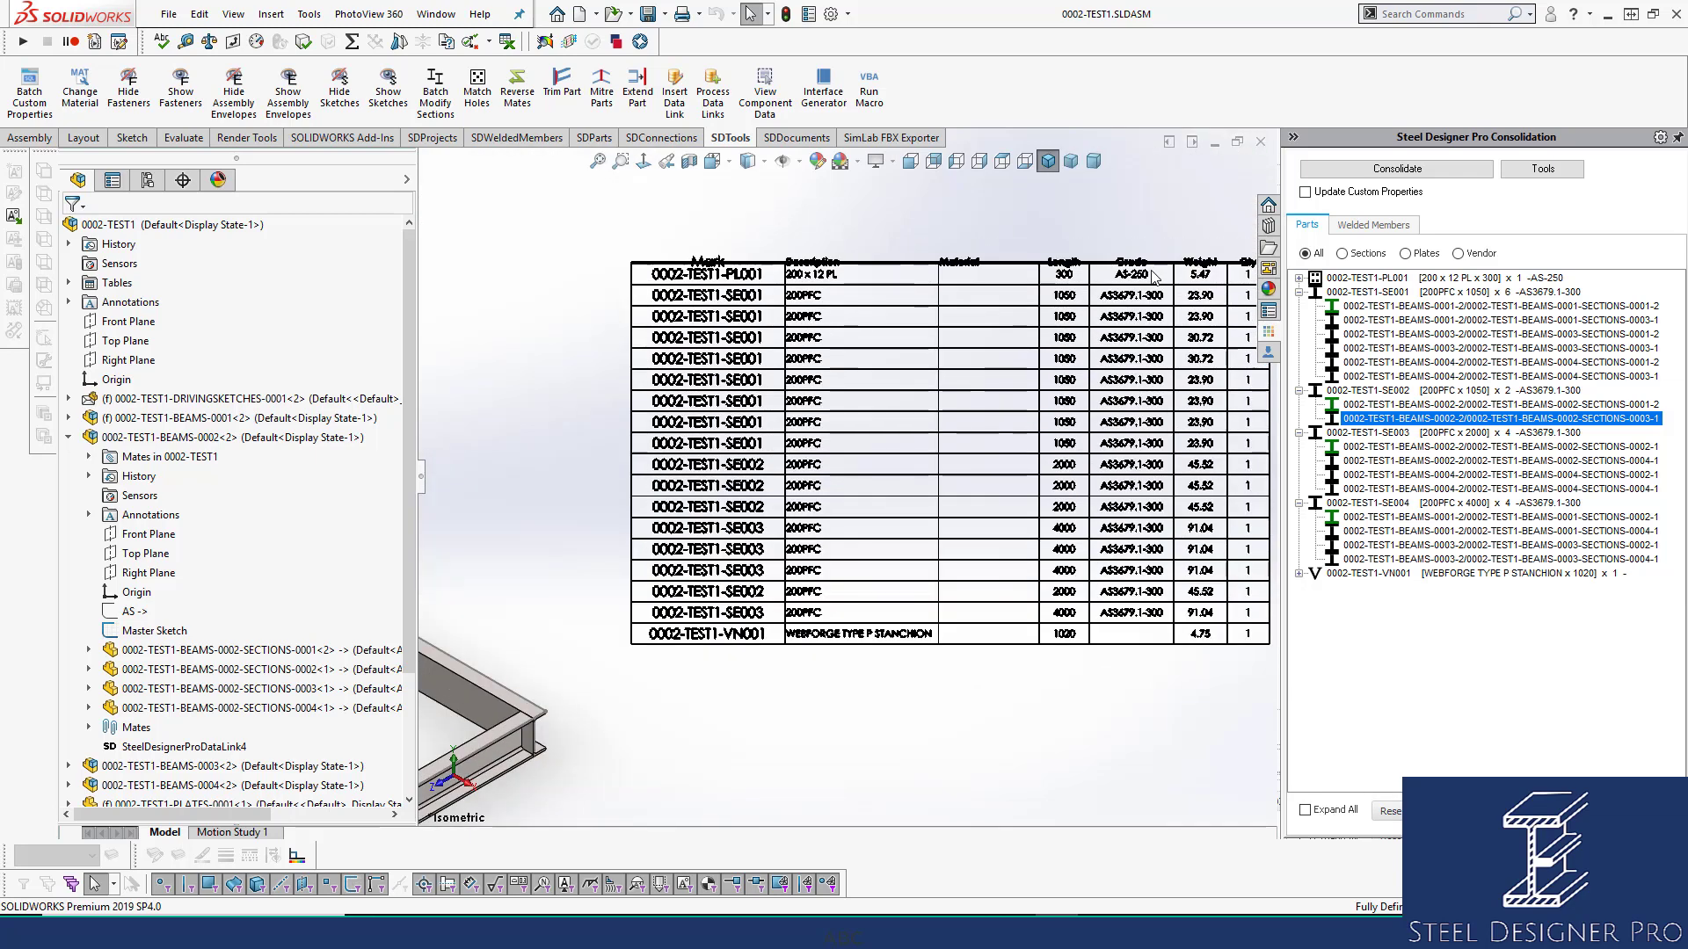
pyautogui.click(1543, 168)
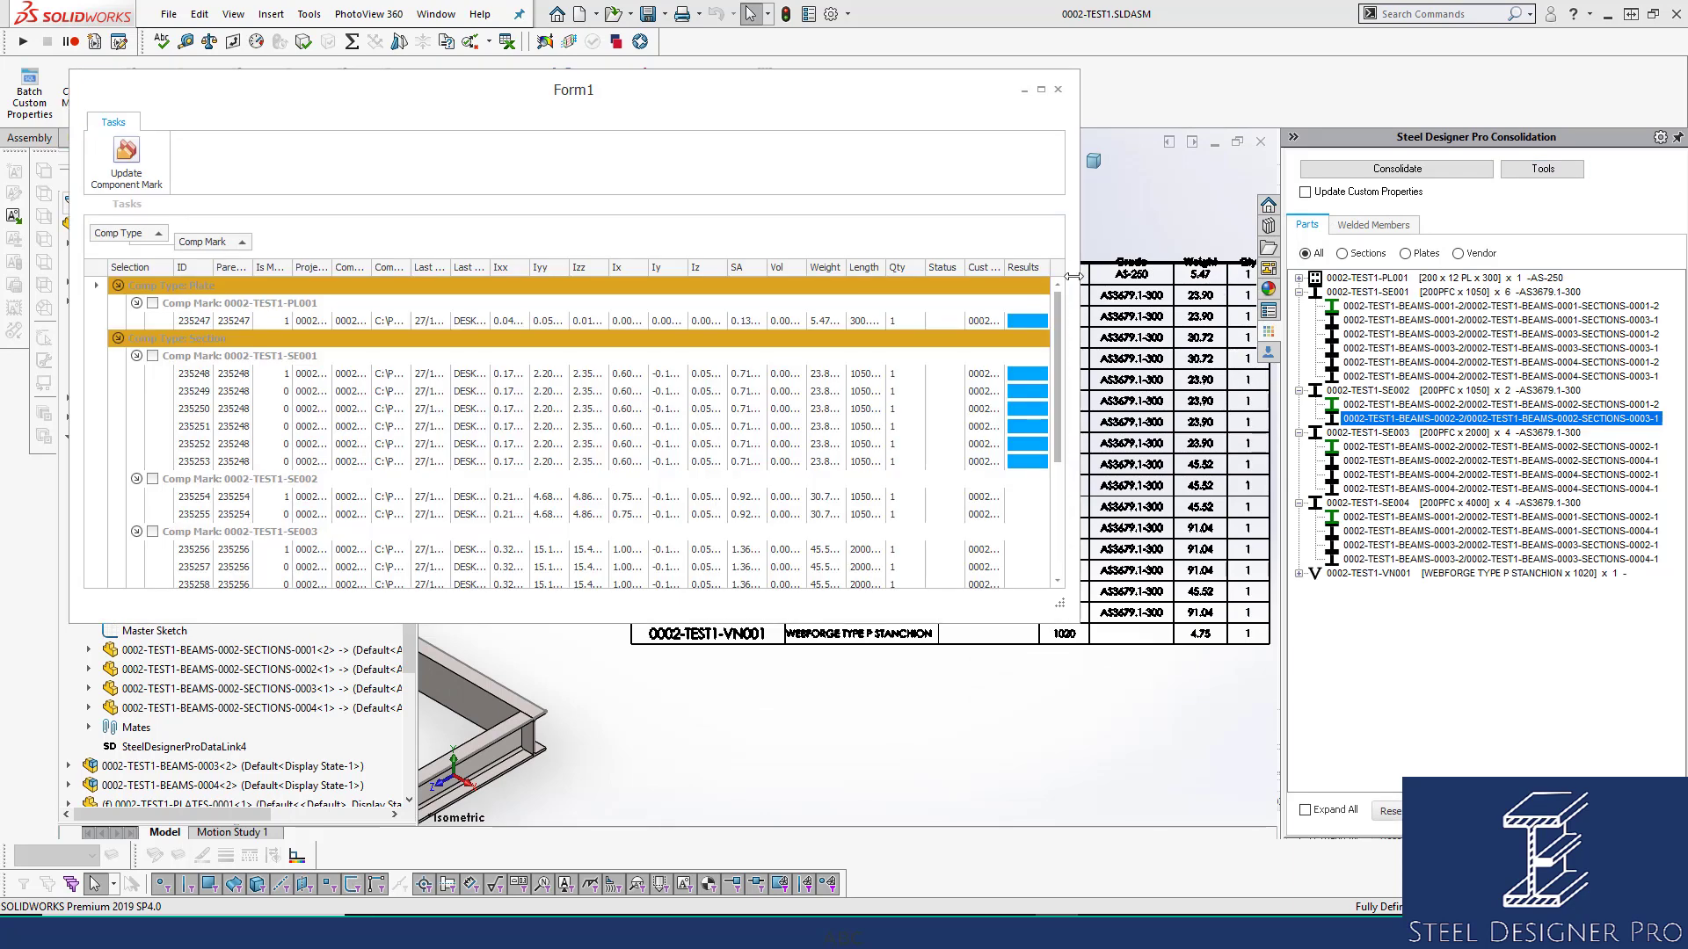
pyautogui.moveTo(1055, 288)
pyautogui.mouseDown()
pyautogui.moveTo(1055, 436)
pyautogui.moveTo(1042, 283)
pyautogui.mouseUp()
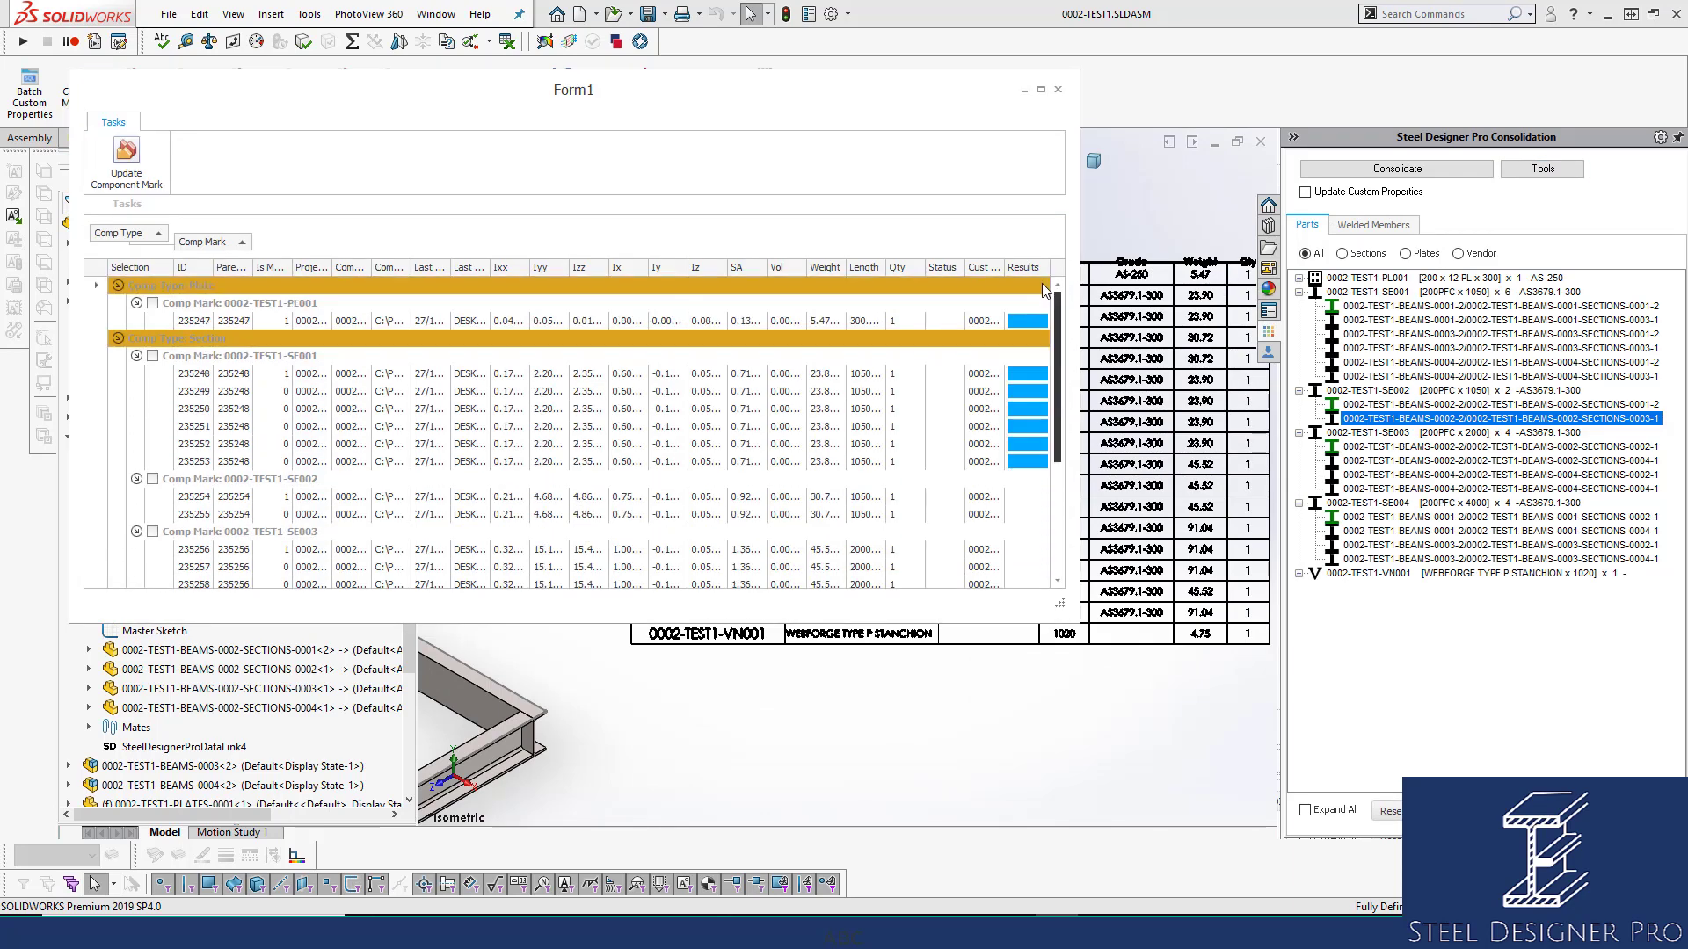
pyautogui.click(128, 167)
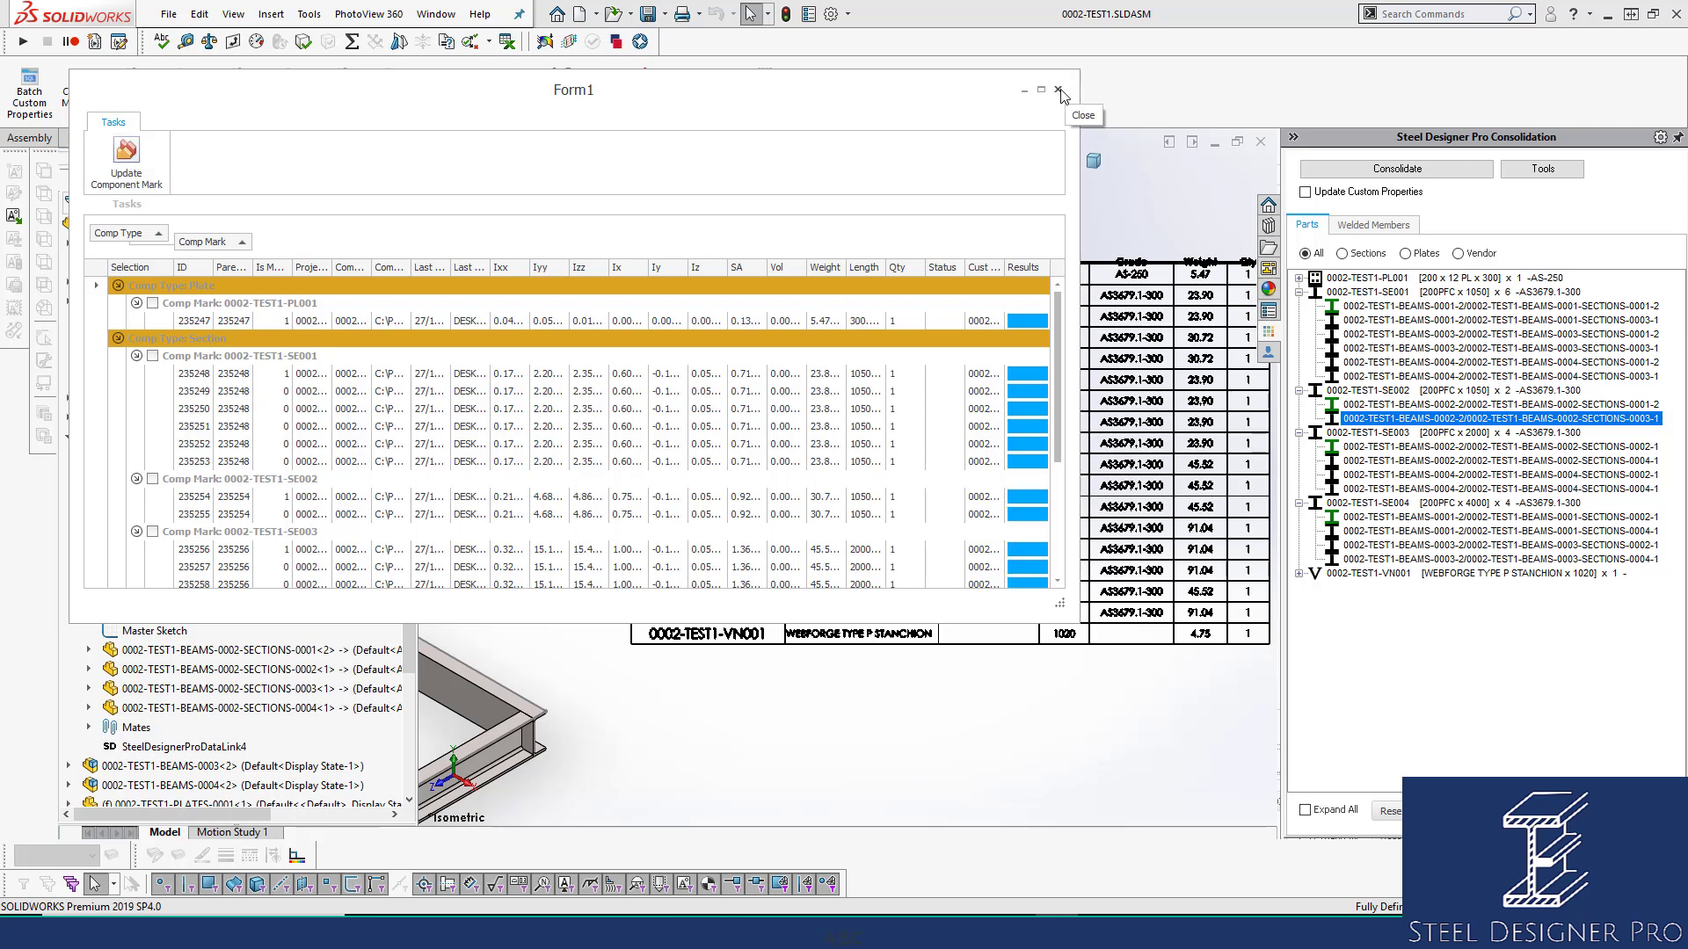
pyautogui.click(1059, 90)
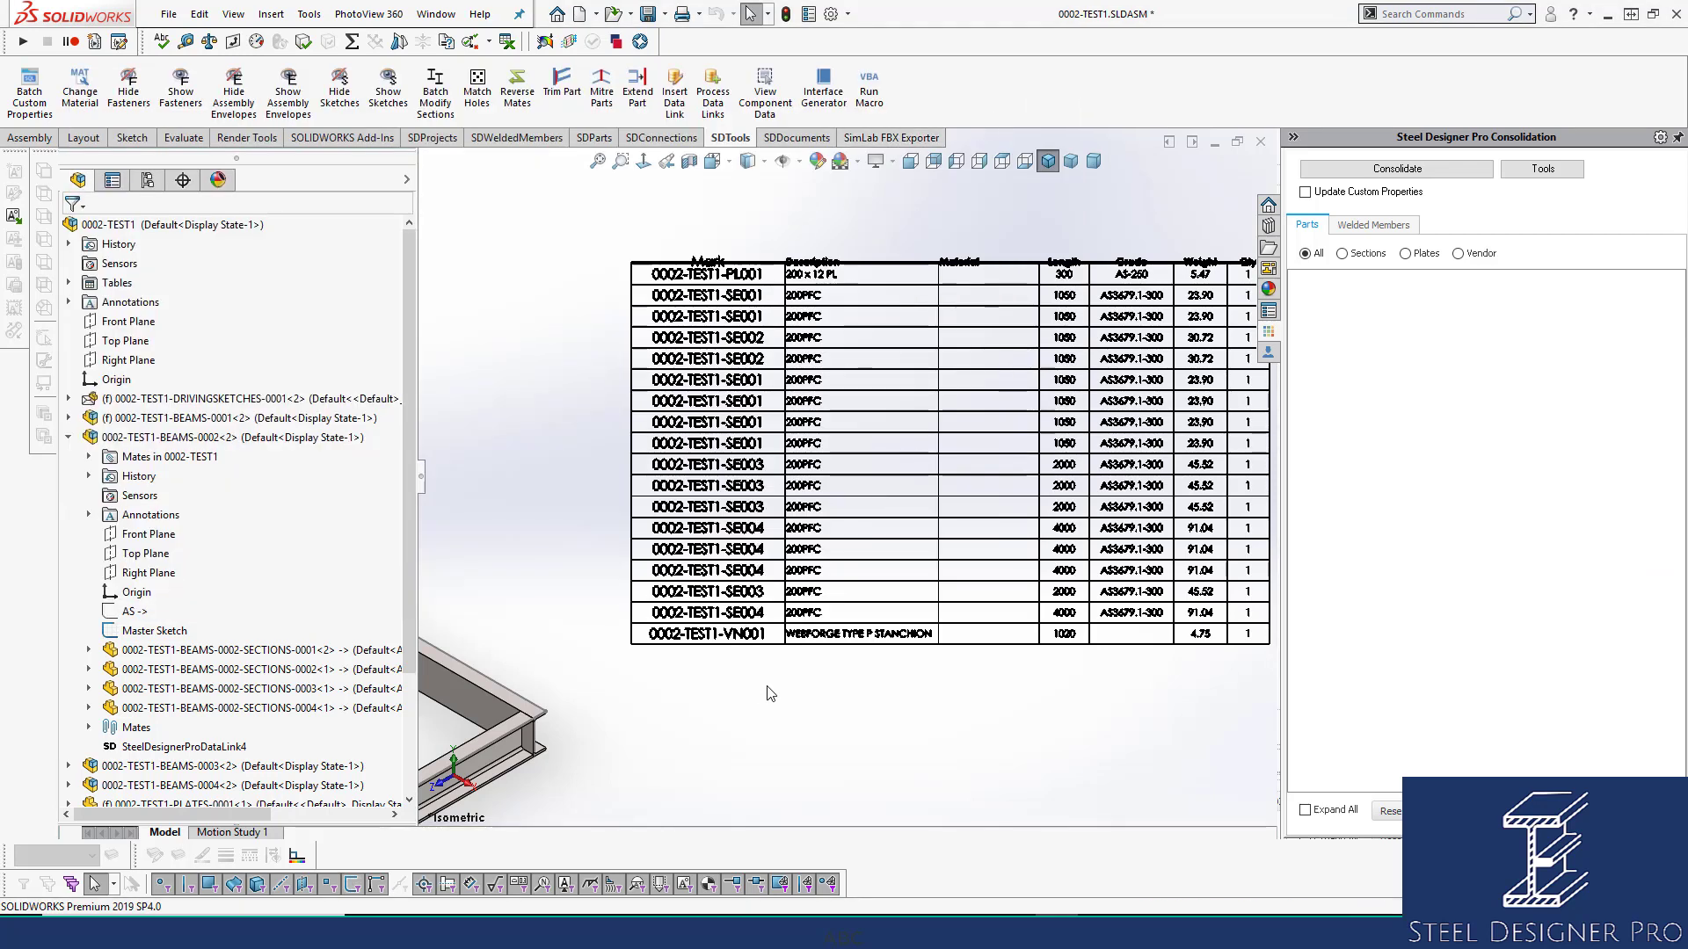
# Consolidate the assembly again to rebuild the parts list, with the whole frame and parts table in view
pyautogui.scroll(10, 770, 693)
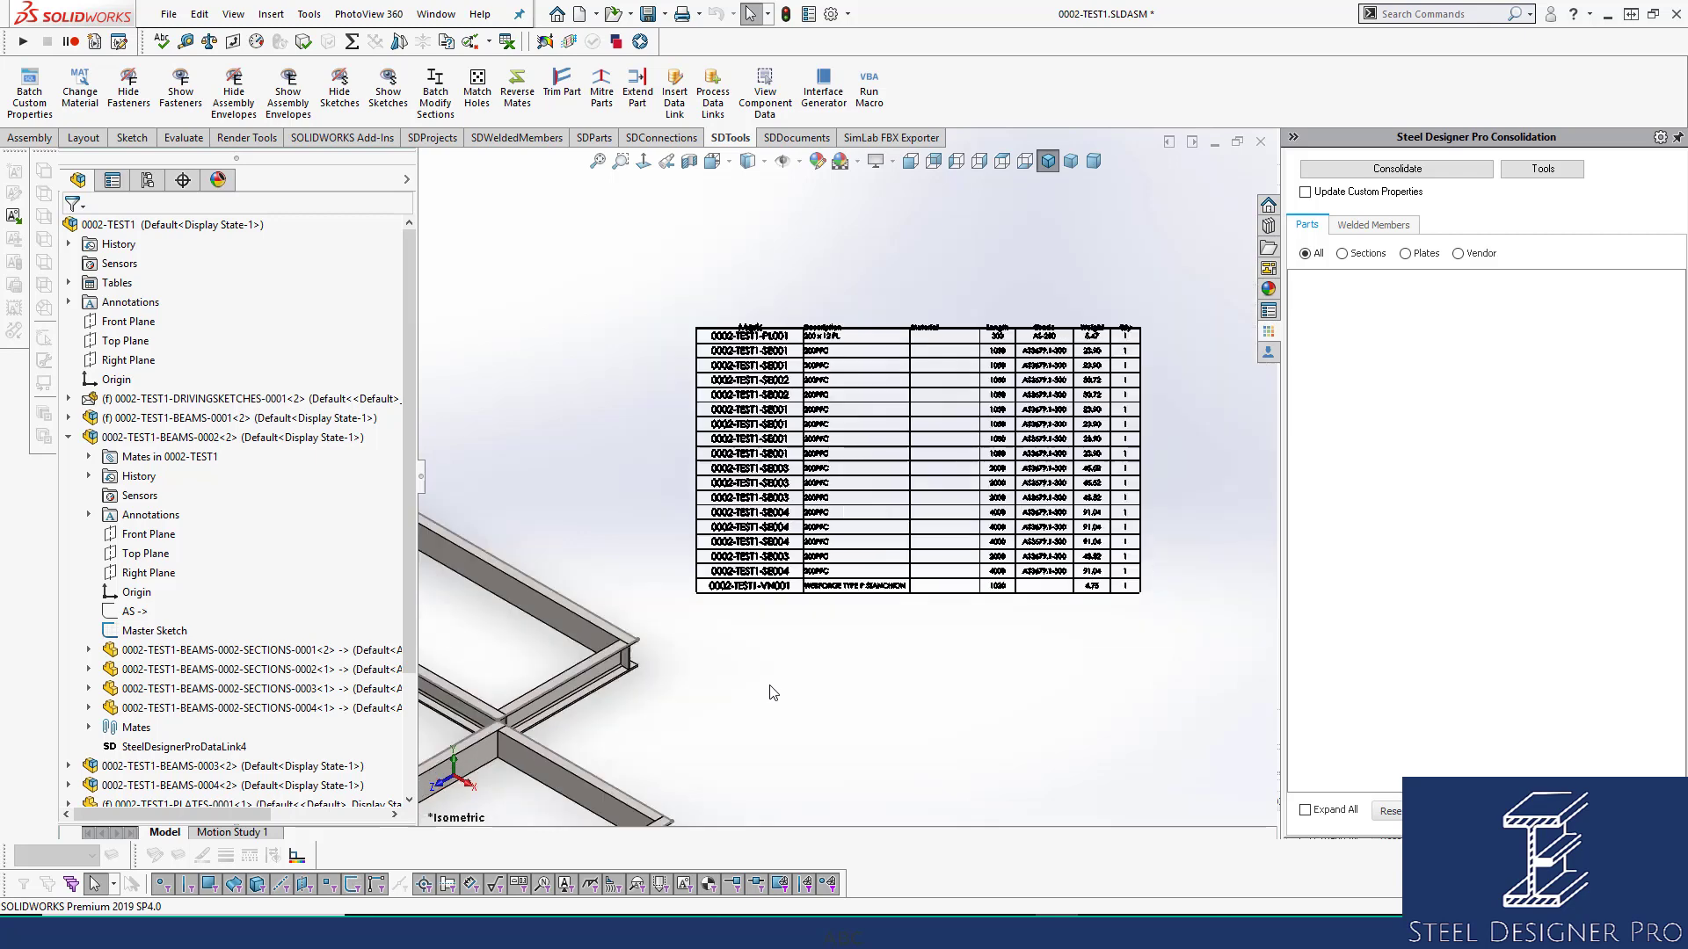
pyautogui.scroll(-3, 563, 448)
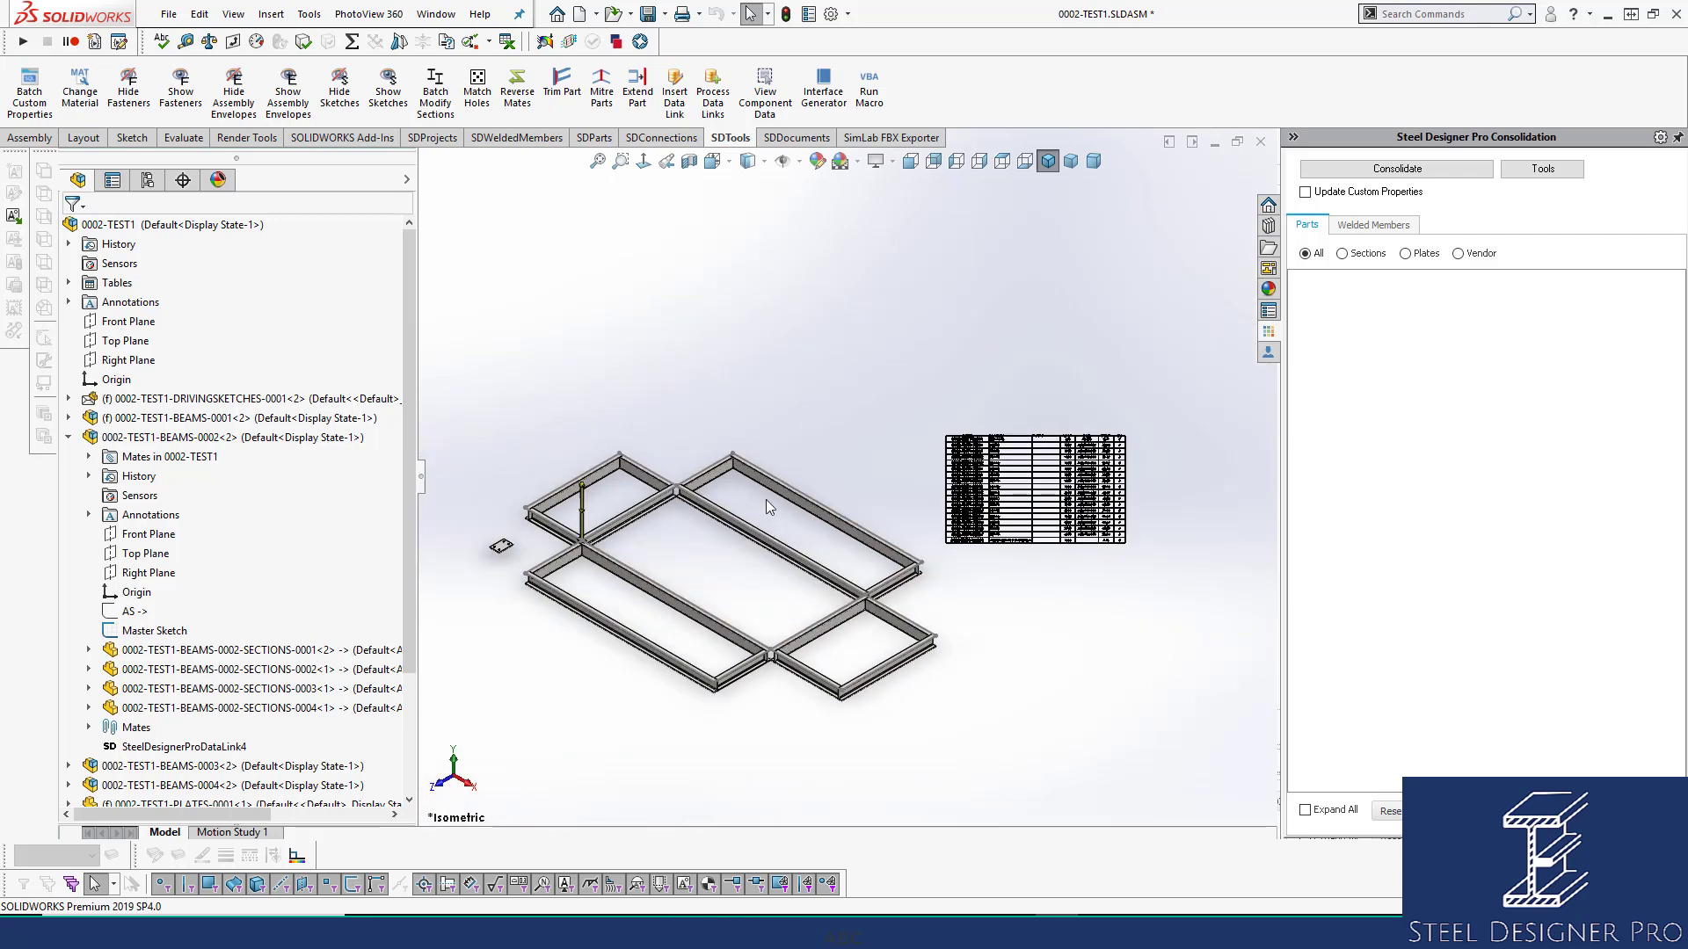
pyautogui.click(1397, 168)
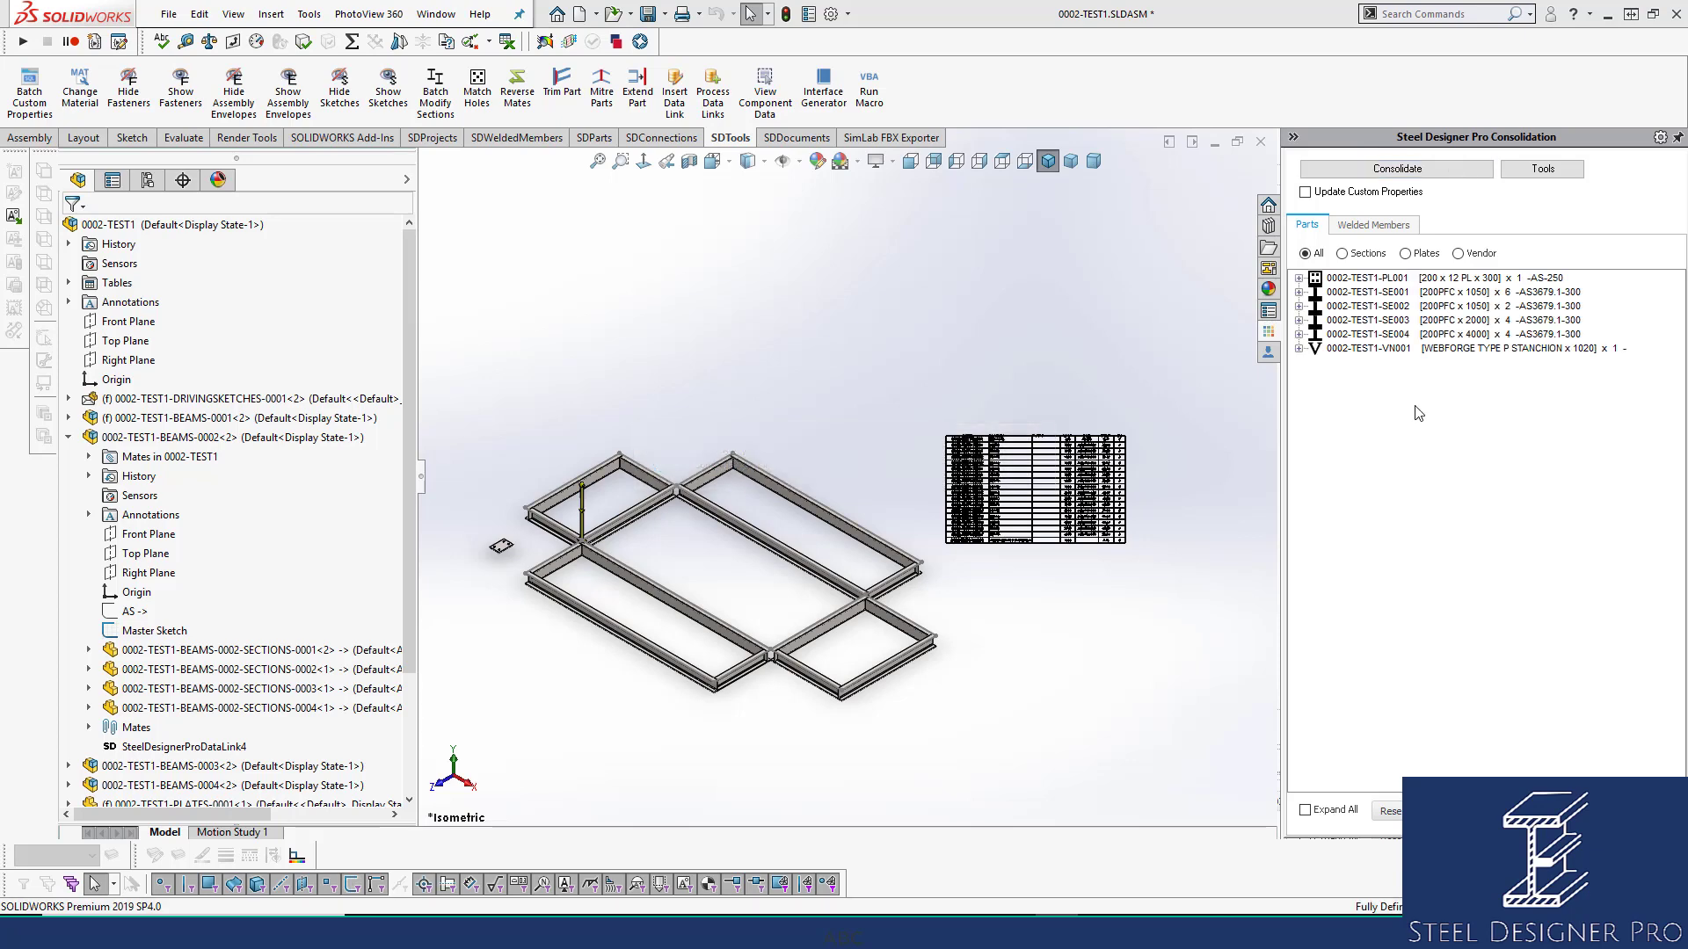
# Isolate the components marked 0002-TEST1-SE001 to examine where they sit in the frame, and exit isolation
pyautogui.click(1455, 294)
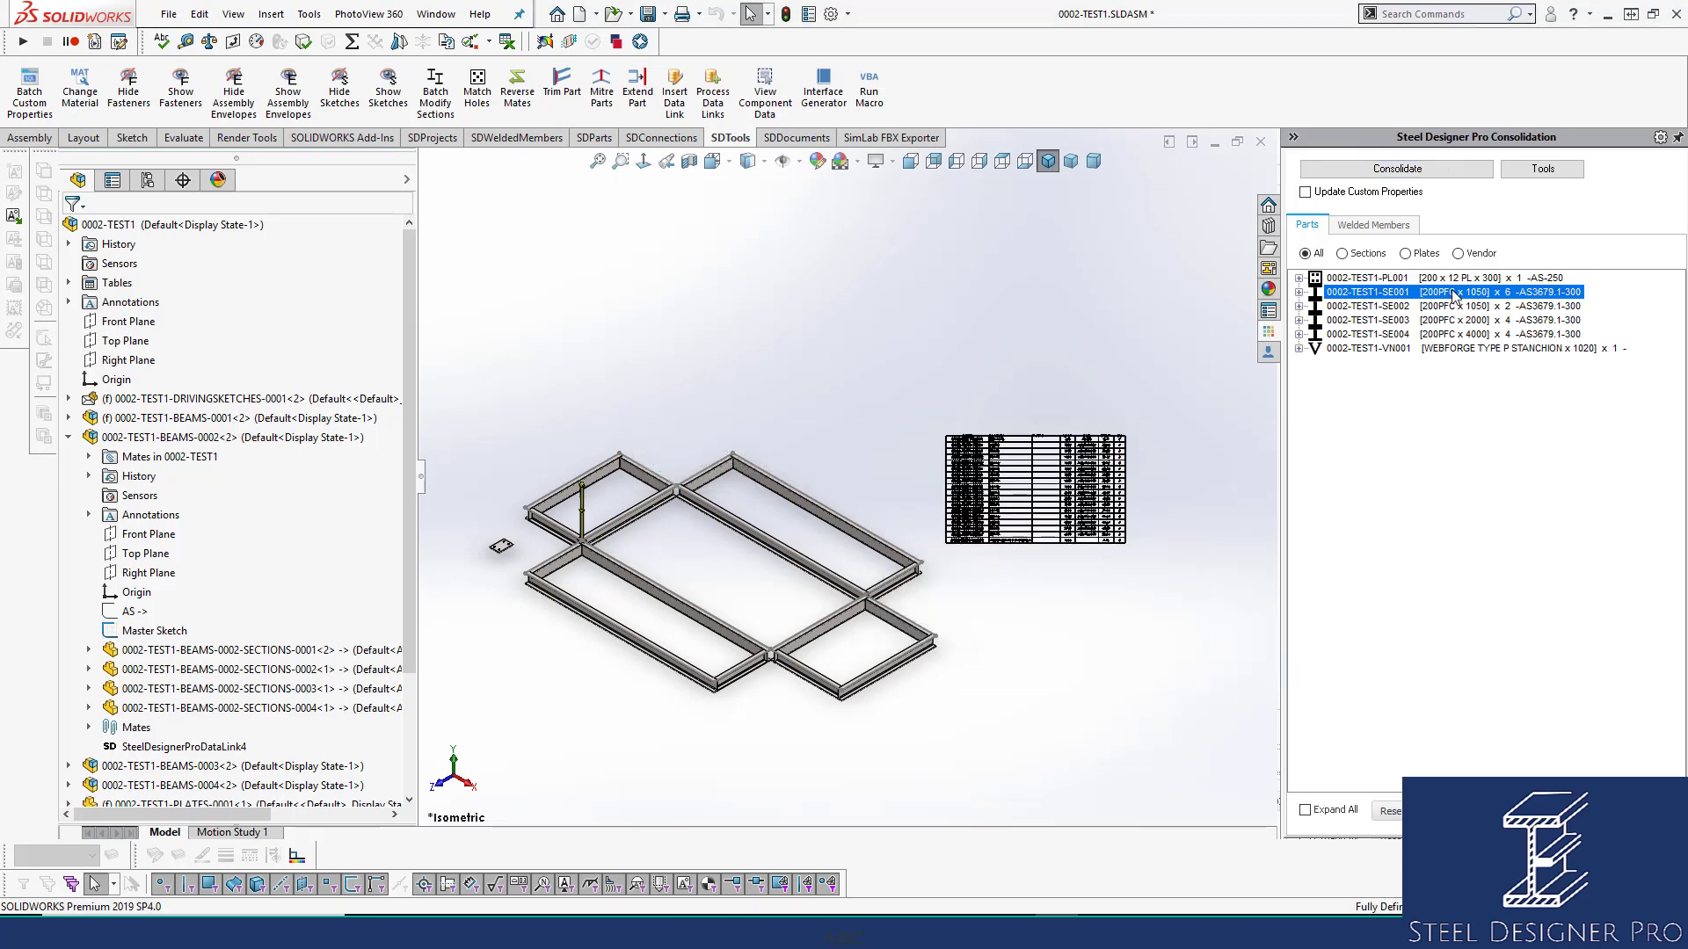
pyautogui.rightClick(1455, 295)
pyautogui.click(1512, 301)
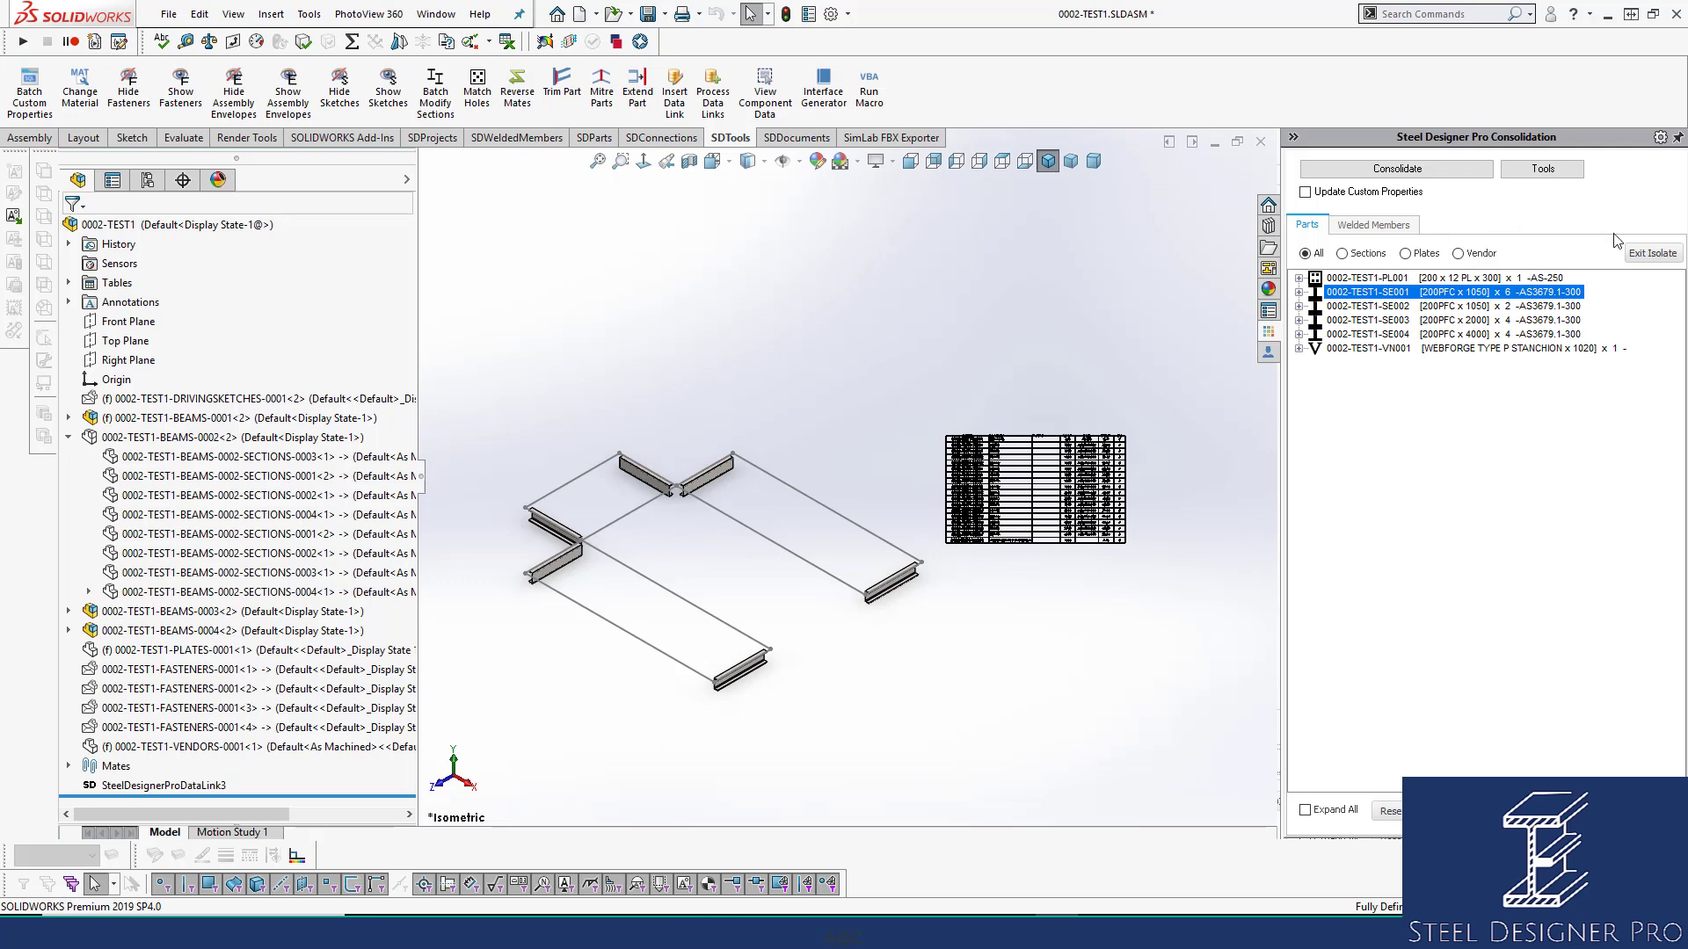
pyautogui.click(1627, 255)
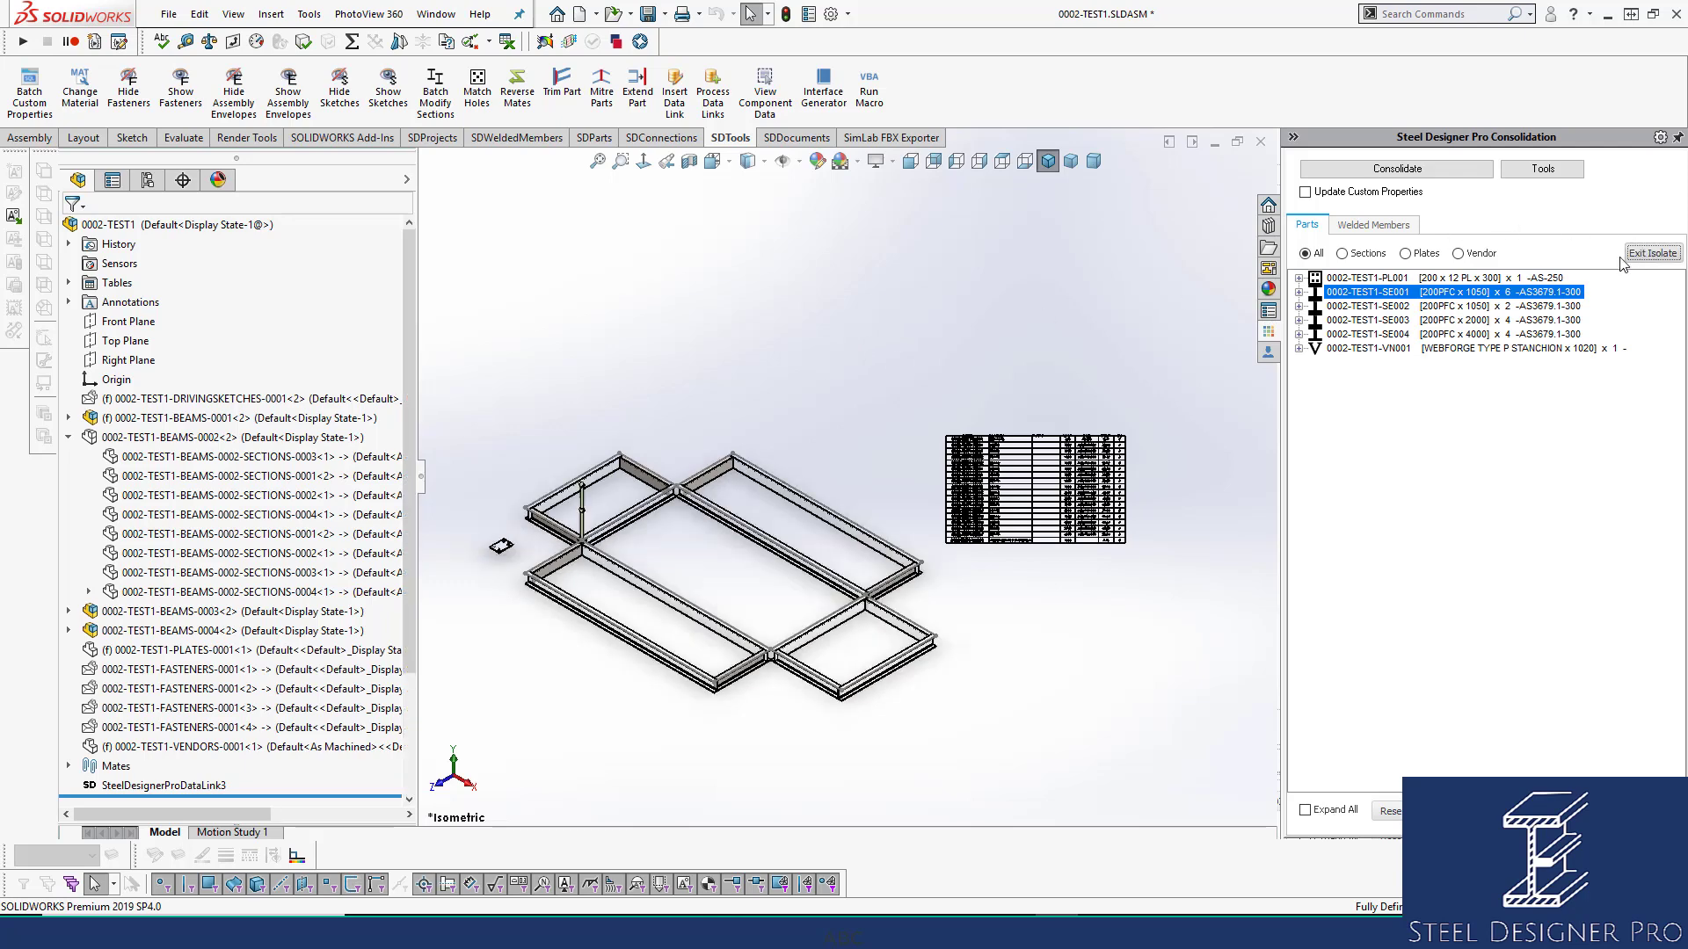
# Isolate the components marked 0002-TEST1-SE002 to check their location in the frame, and exit isolation
pyautogui.rightClick(1470, 307)
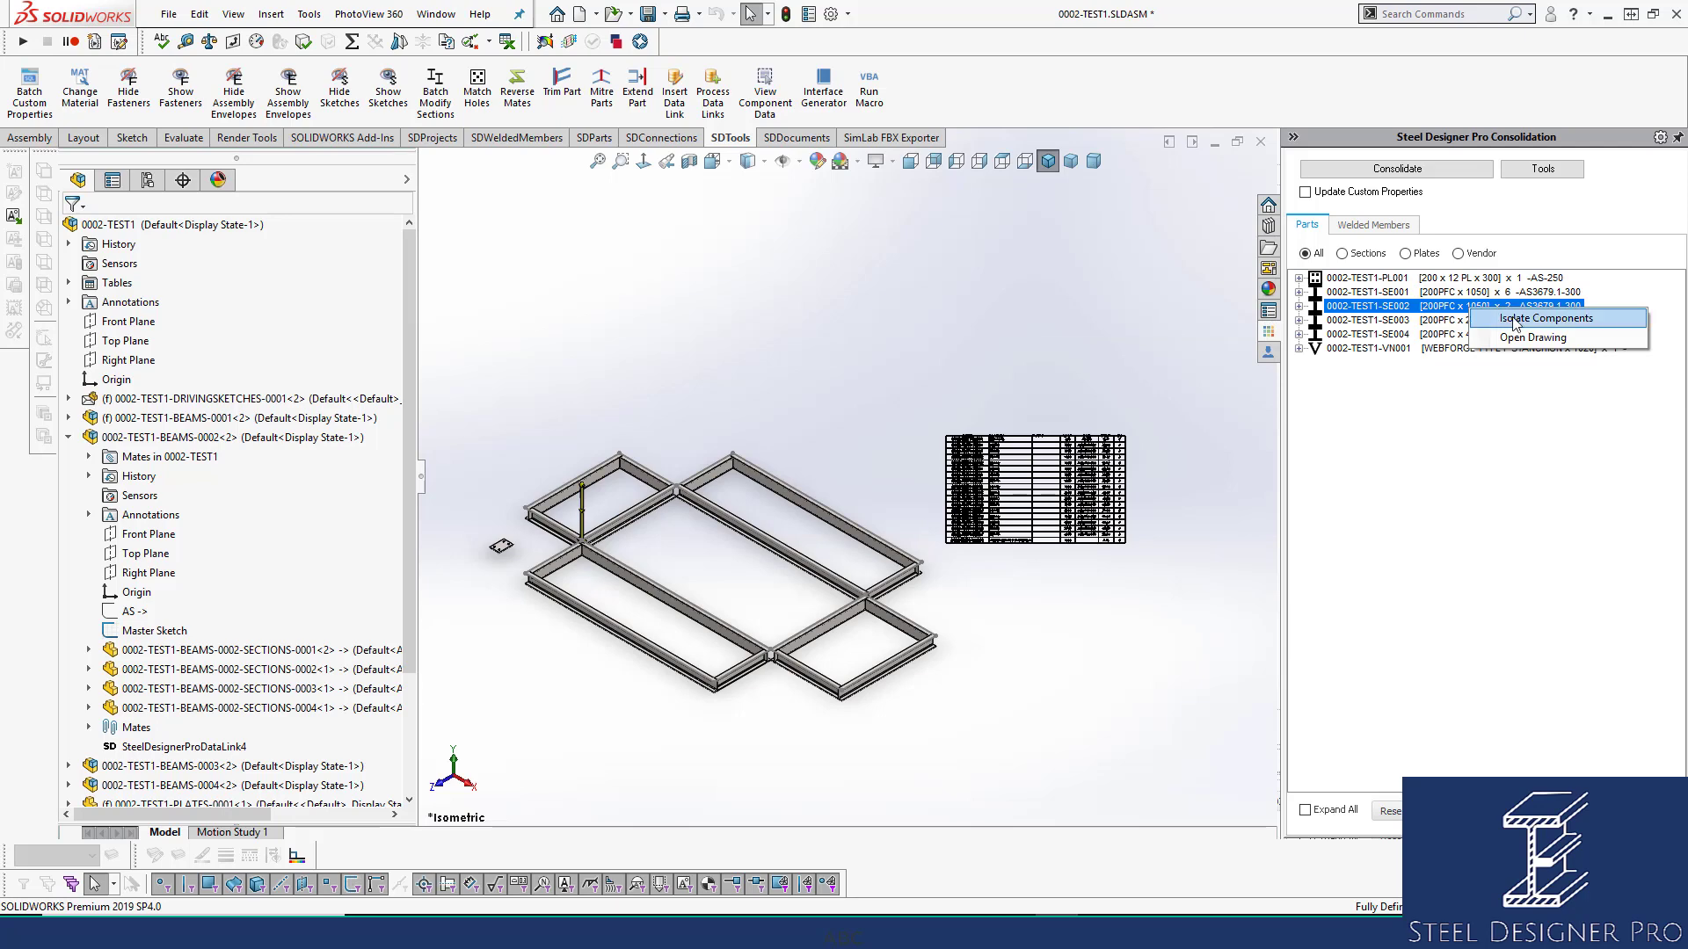
pyautogui.click(1516, 323)
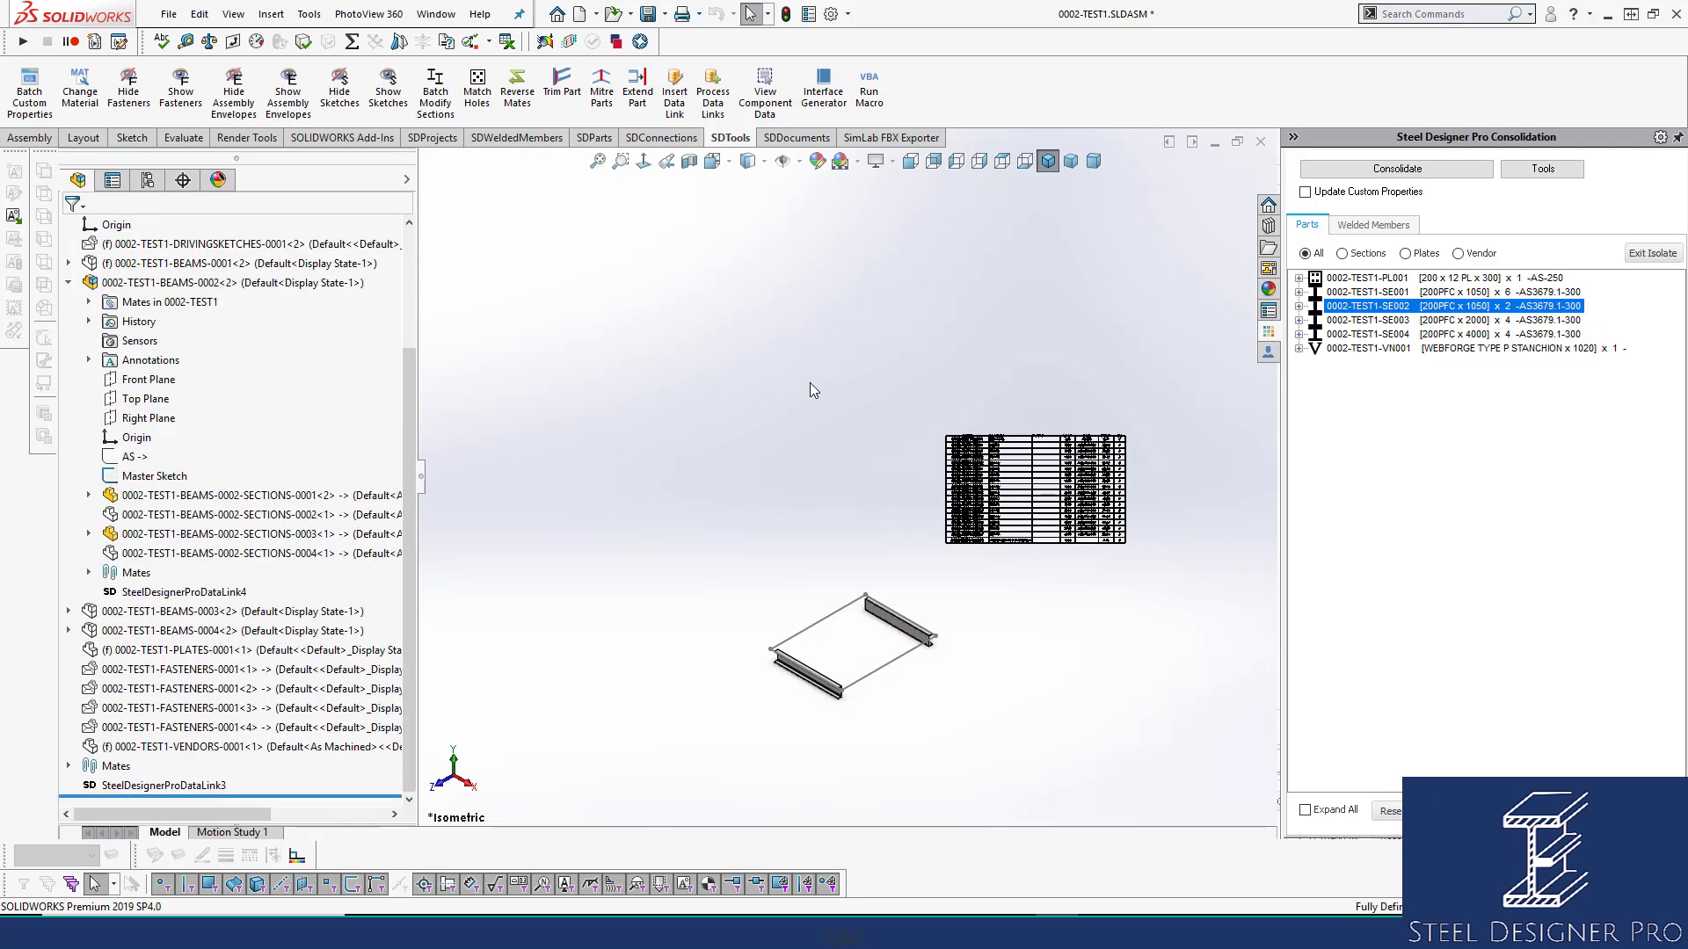
pyautogui.click(1650, 254)
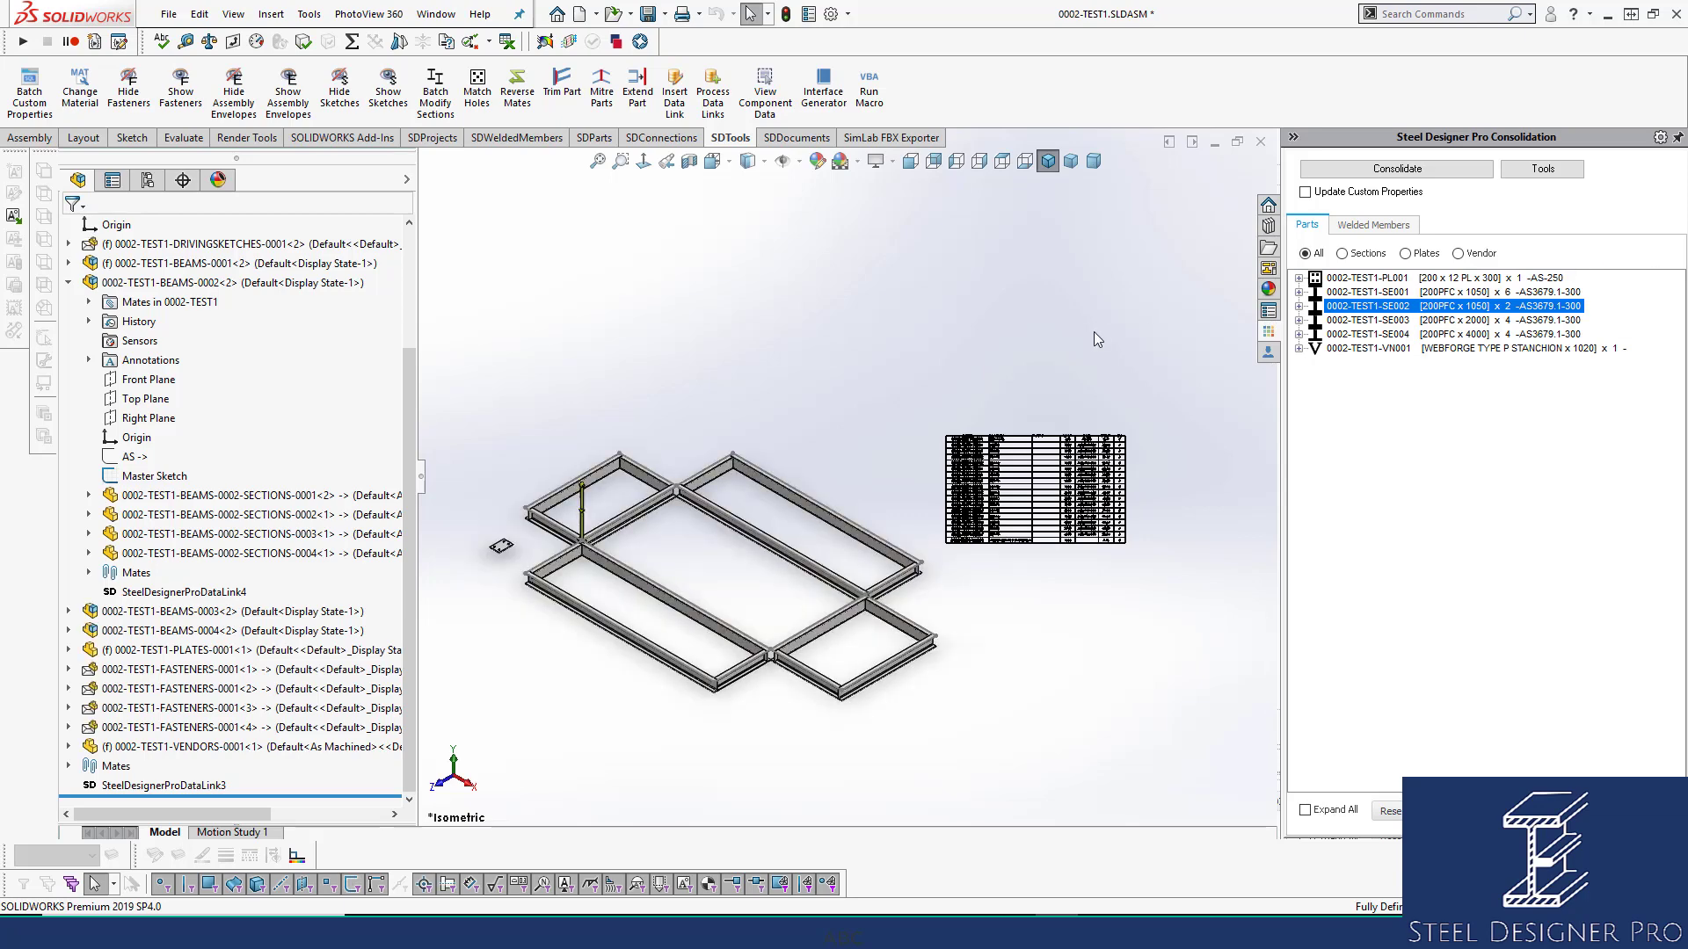